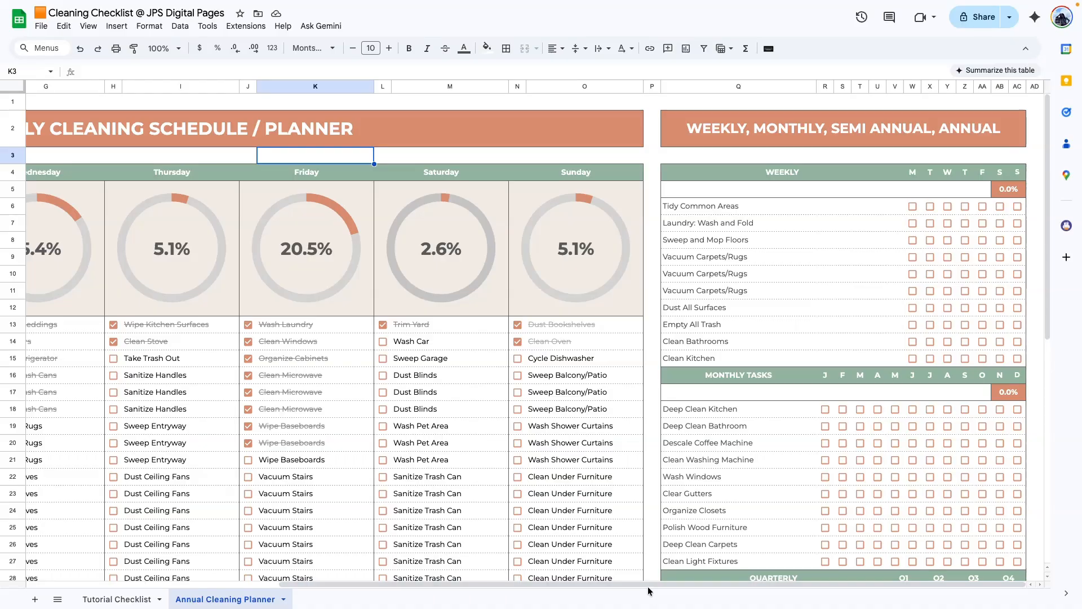
# Tick off the "Template overview" item in the tutorial checklist.
pyautogui.scroll(-6, 647, 565)
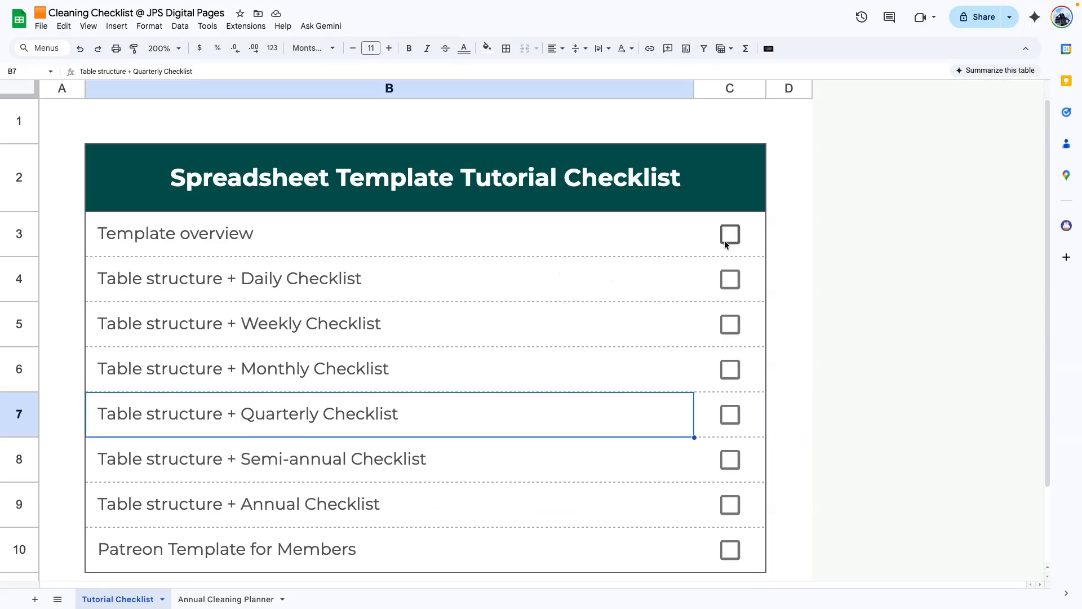
pyautogui.click(726, 241)
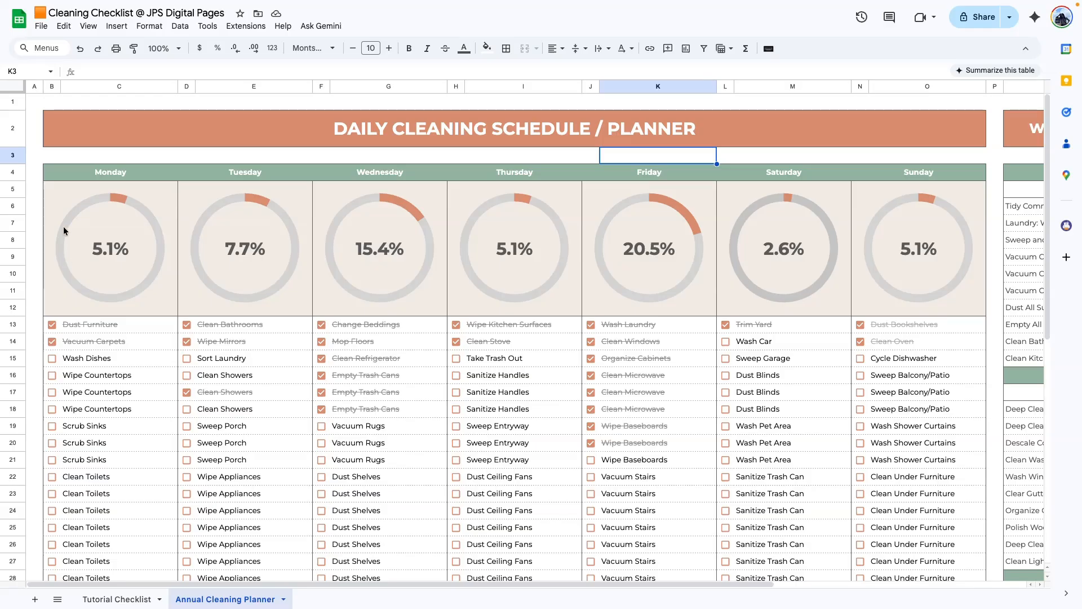
# Add a new sheet and set the font of all its cells to Montserrat.
pyautogui.click(35, 599)
pyautogui.click(5, 84)
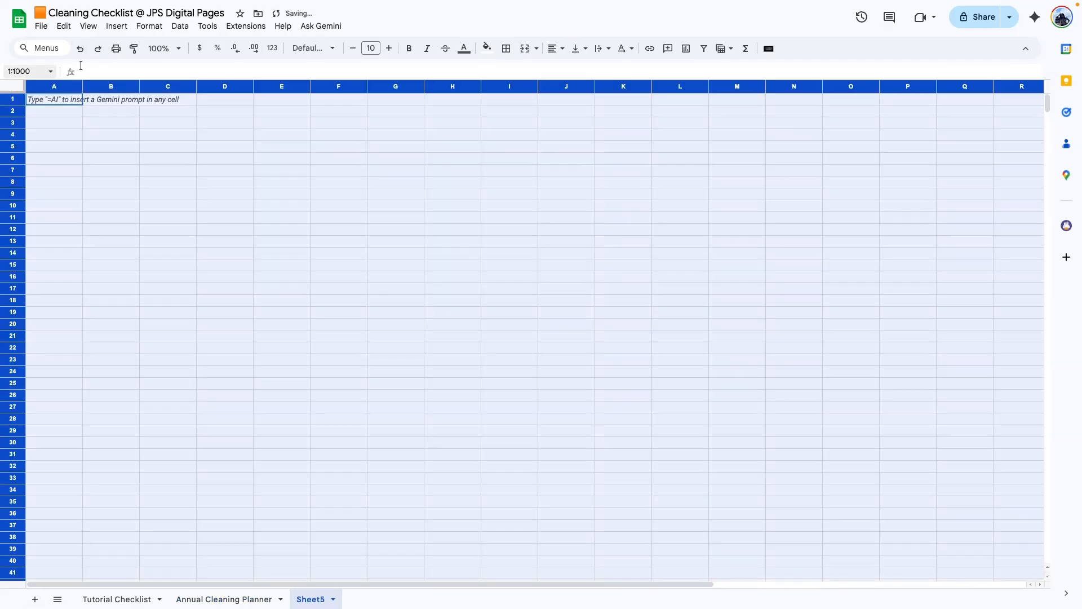
pyautogui.click(310, 48)
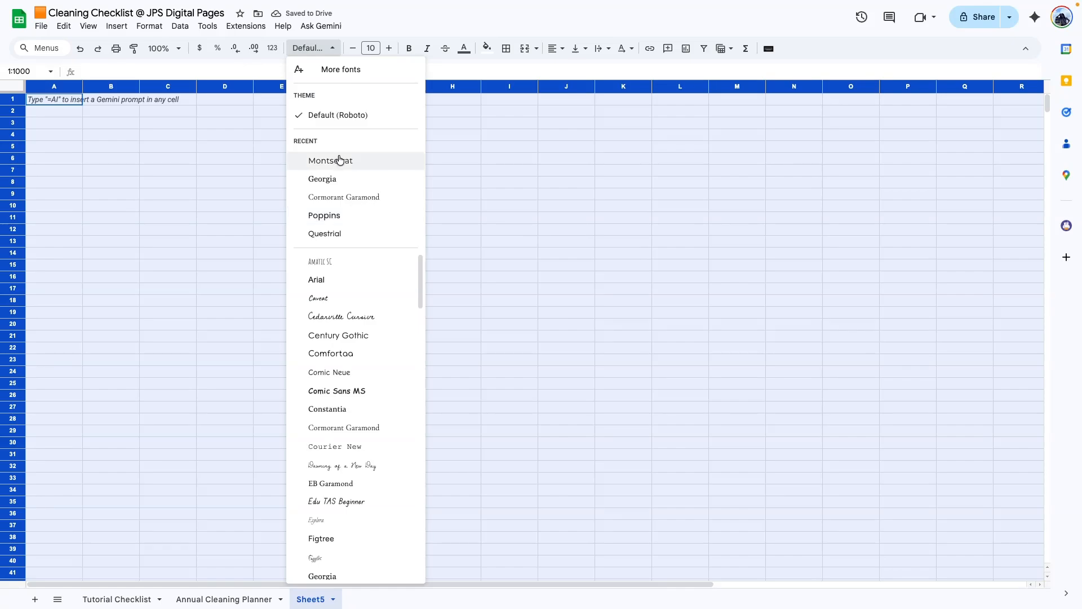
pyautogui.click(338, 161)
# Align the contents of all cells in the new sheet to the horizontal center and vertical middle.
pyautogui.click(561, 50)
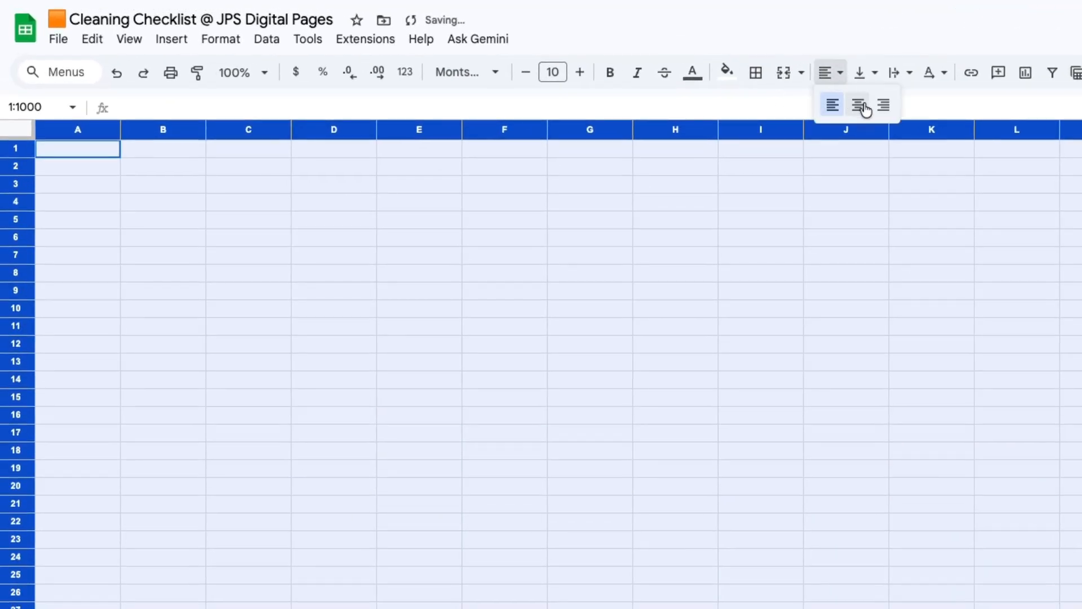
pyautogui.click(858, 105)
pyautogui.click(860, 78)
pyautogui.click(882, 101)
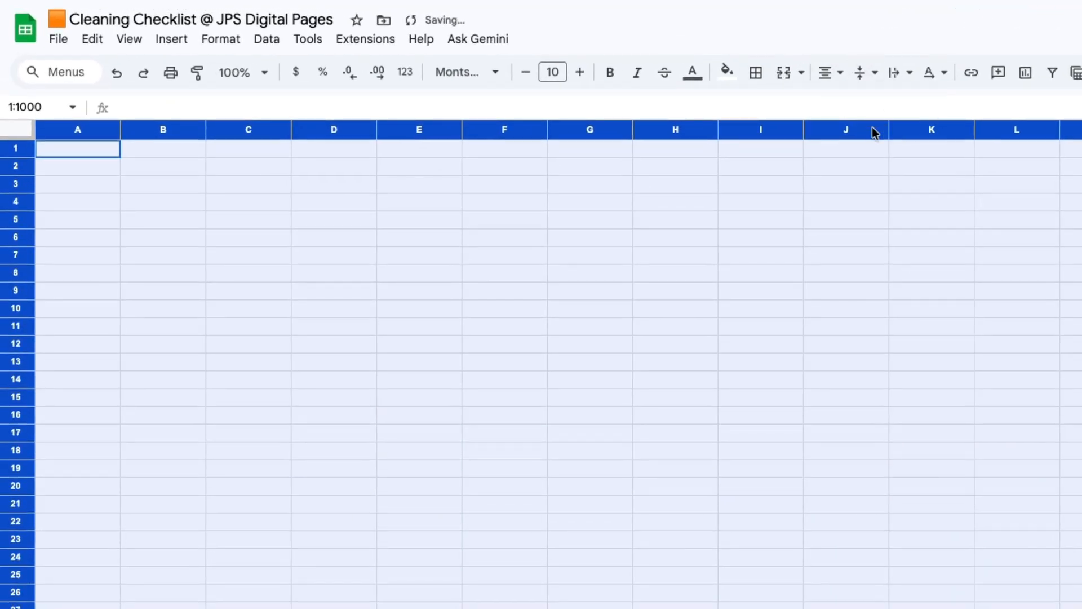
pyautogui.click(589, 450)
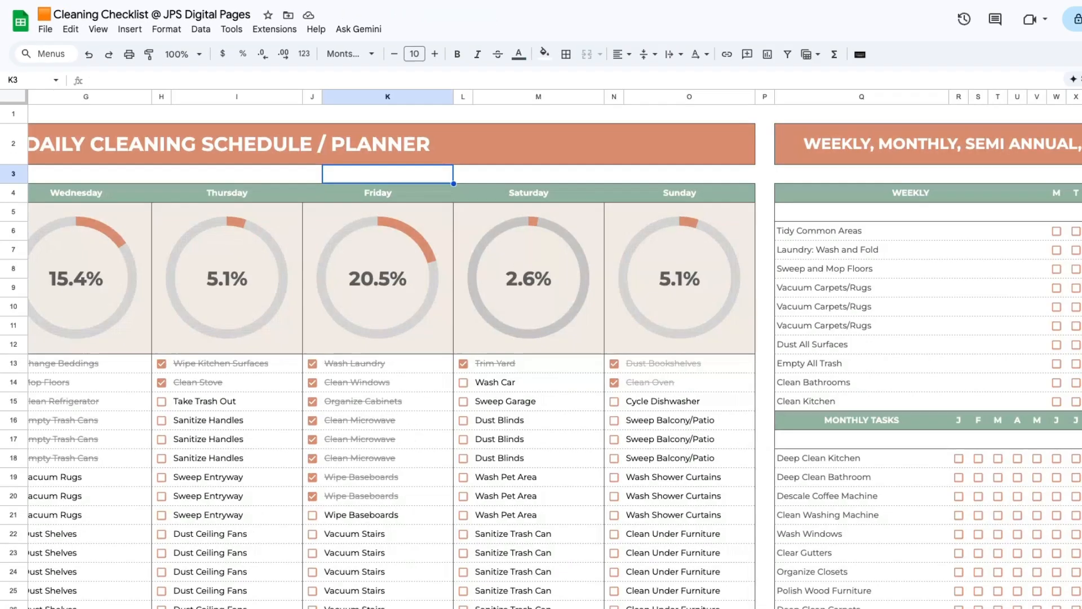
# Check the finished planner's extent in rows and columns, and rename the new sheet "Annual Cleaning Planner 2".
pyautogui.hscroll(1, 417, 410)
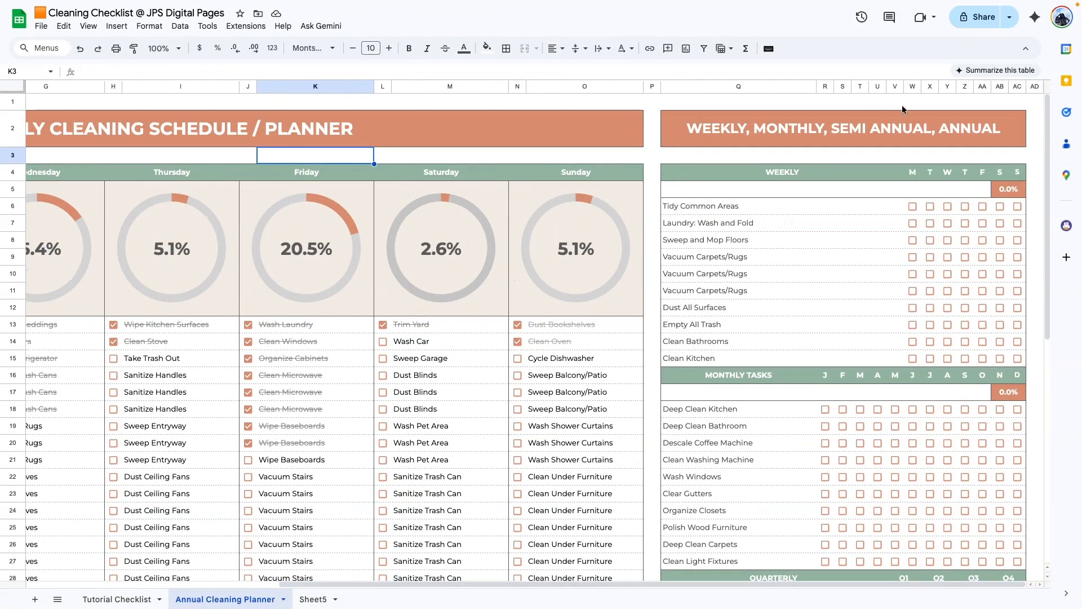
pyautogui.scroll(-8, 394, 483)
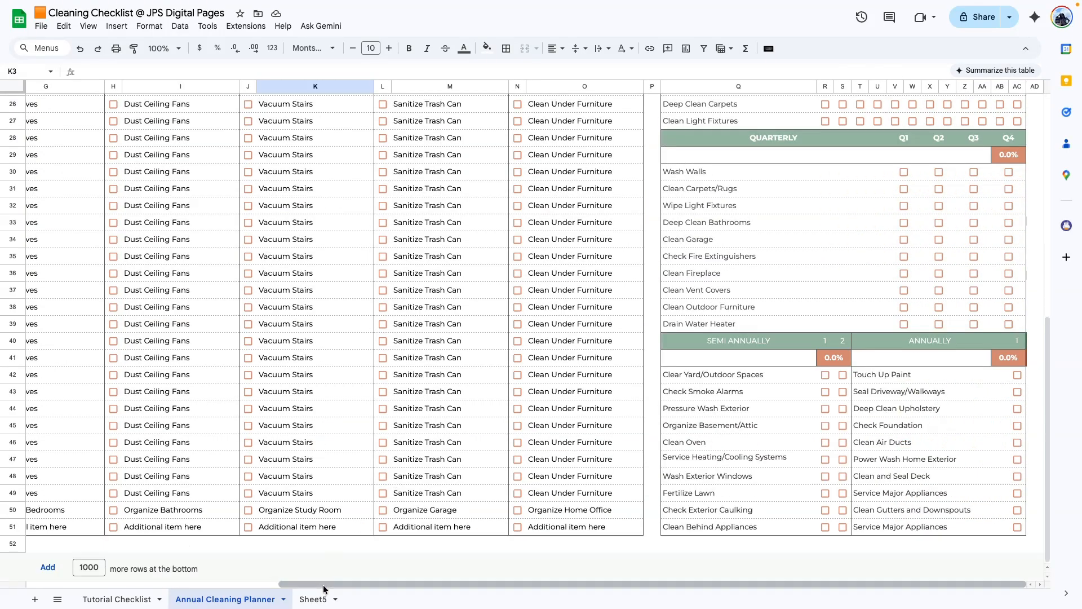
pyautogui.moveTo(323, 586); pyautogui.dragTo(16, 541)
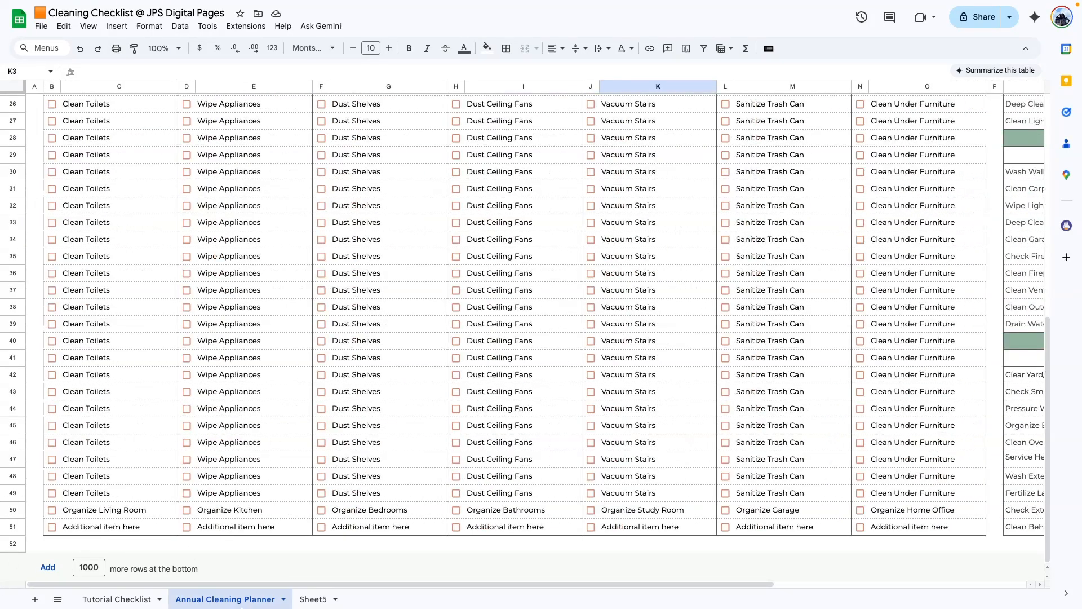
pyautogui.click(313, 599)
pyautogui.doubleClick(317, 599)
pyautogui.write('Annual Cleaning Planner')
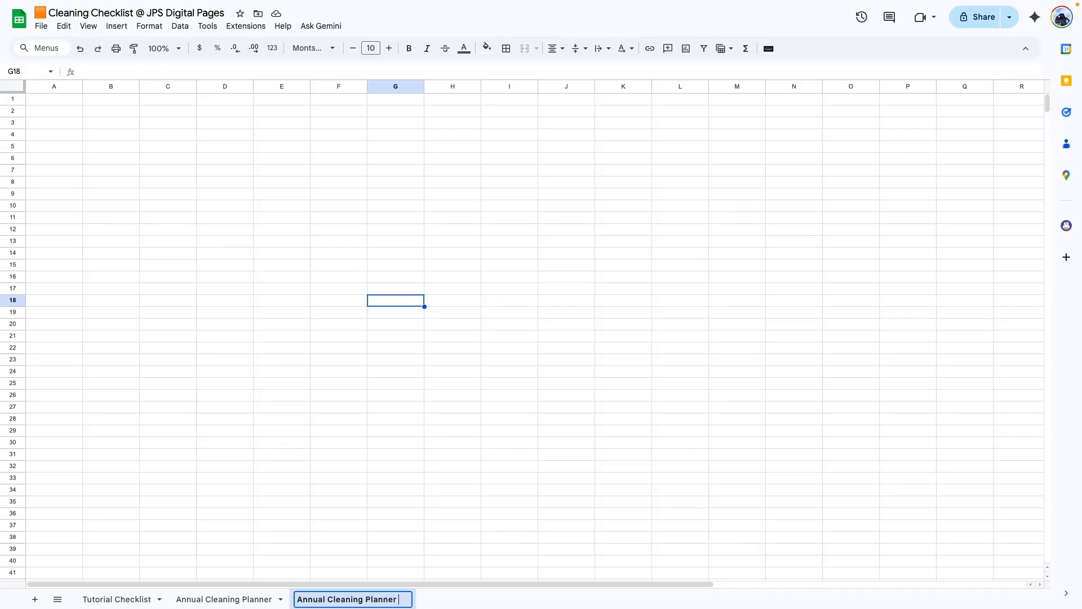
pyautogui.write('2')
pyautogui.press('Return')
# Delete every row from row 53 down to the end of the sheet.
pyautogui.scroll(-8, 146, 437)
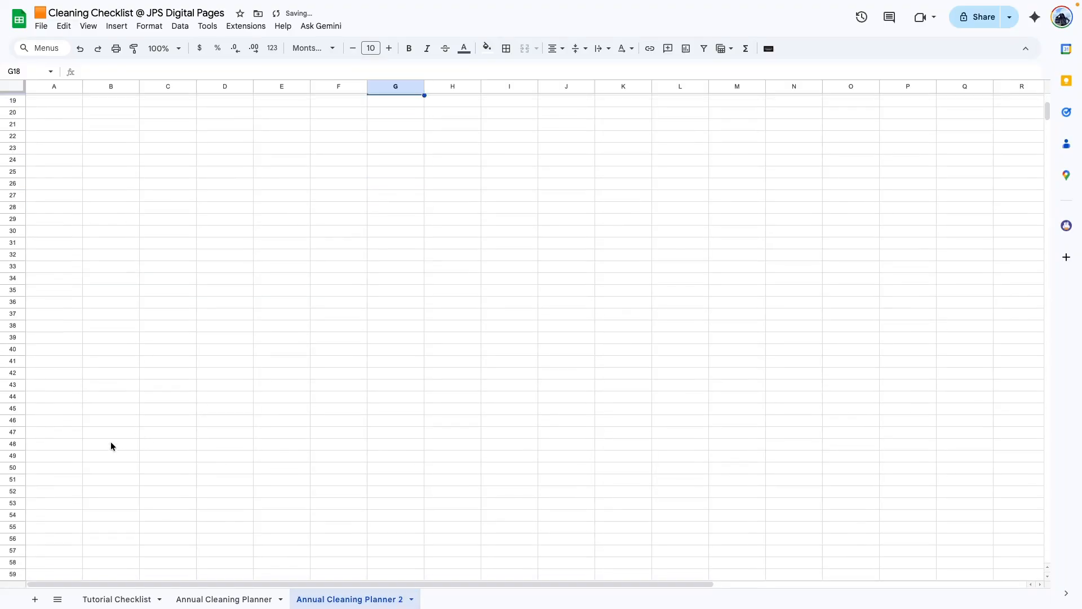
pyautogui.click(12, 290)
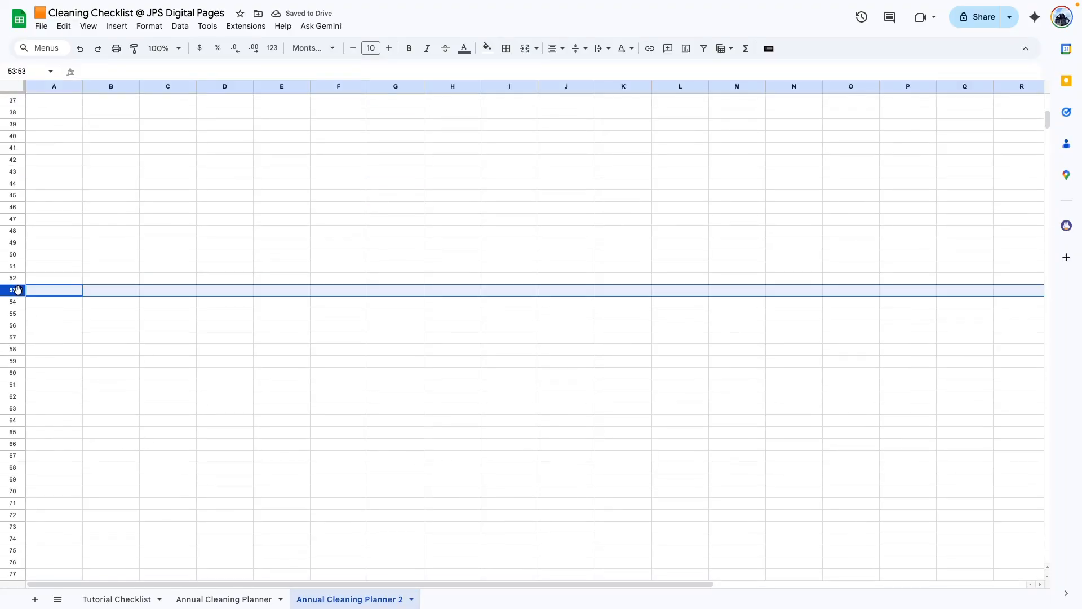
pyautogui.hotkey('ctrl', 'shift', 'Down')
pyautogui.rightClick(15, 290)
pyautogui.click(67, 419)
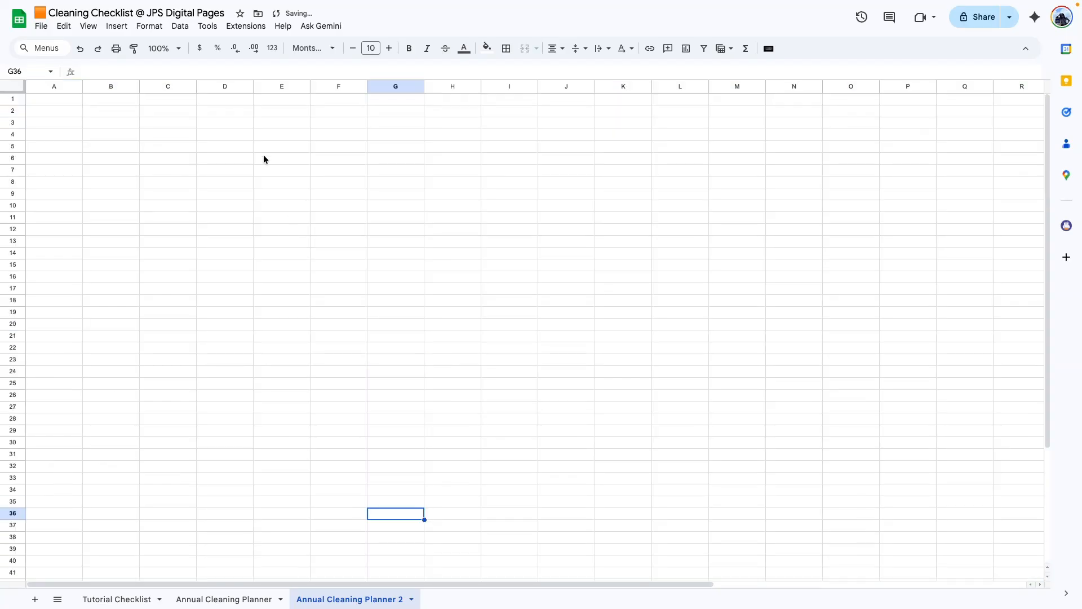
# Insert six extra columns and remove two of them so that the sheet ends at column AD.
pyautogui.moveTo(282, 585); pyautogui.dragTo(734, 580)
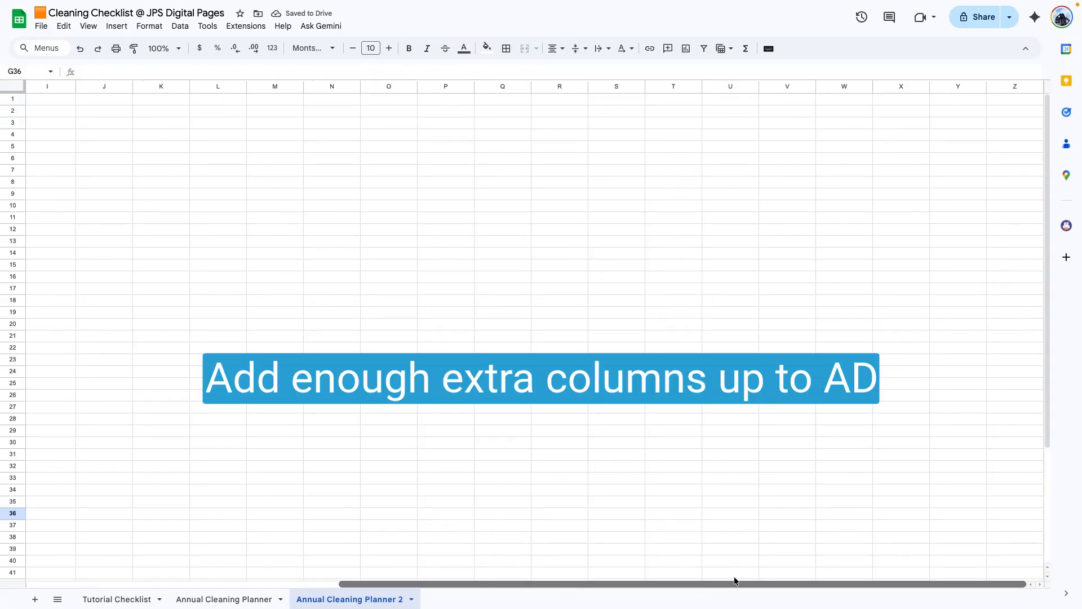
pyautogui.moveTo(390, 87); pyautogui.dragTo(648, 88)
pyautogui.rightClick(648, 88)
pyautogui.click(699, 182)
pyautogui.moveTo(900, 86); pyautogui.dragTo(833, 83)
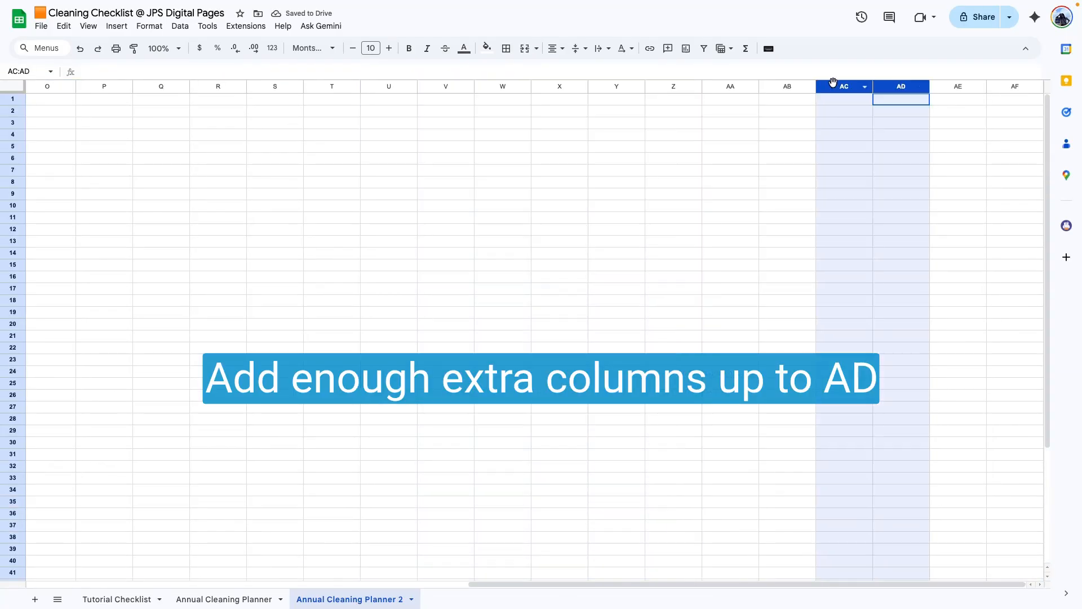
pyautogui.rightClick(832, 83)
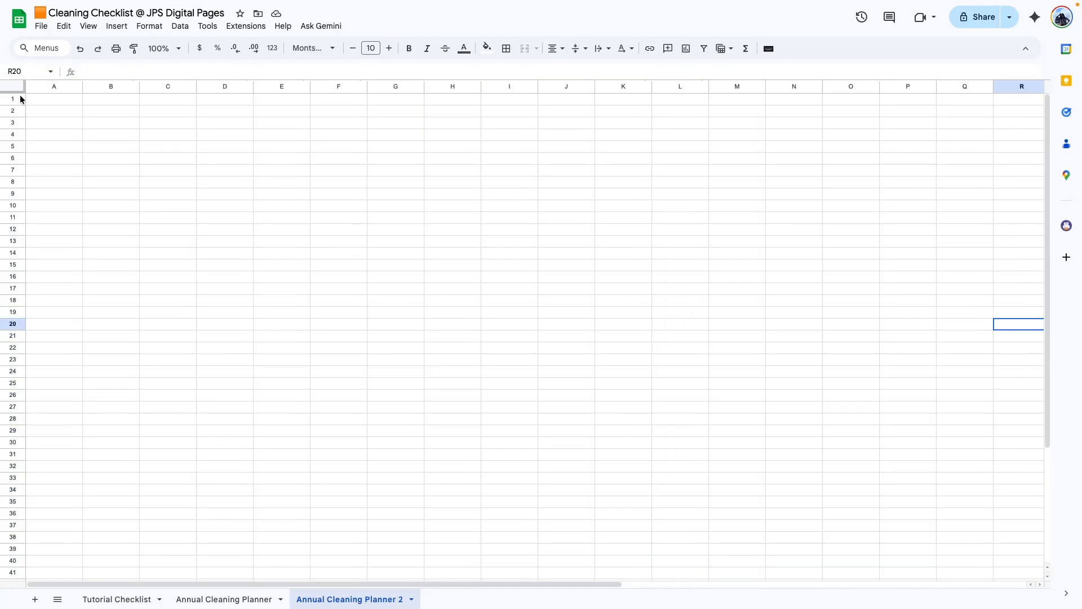
# Increase the height of all rows in the sheet and narrow column A to a slim margin.
pyautogui.moveTo(19, 100); pyautogui.dragTo(4, 414)
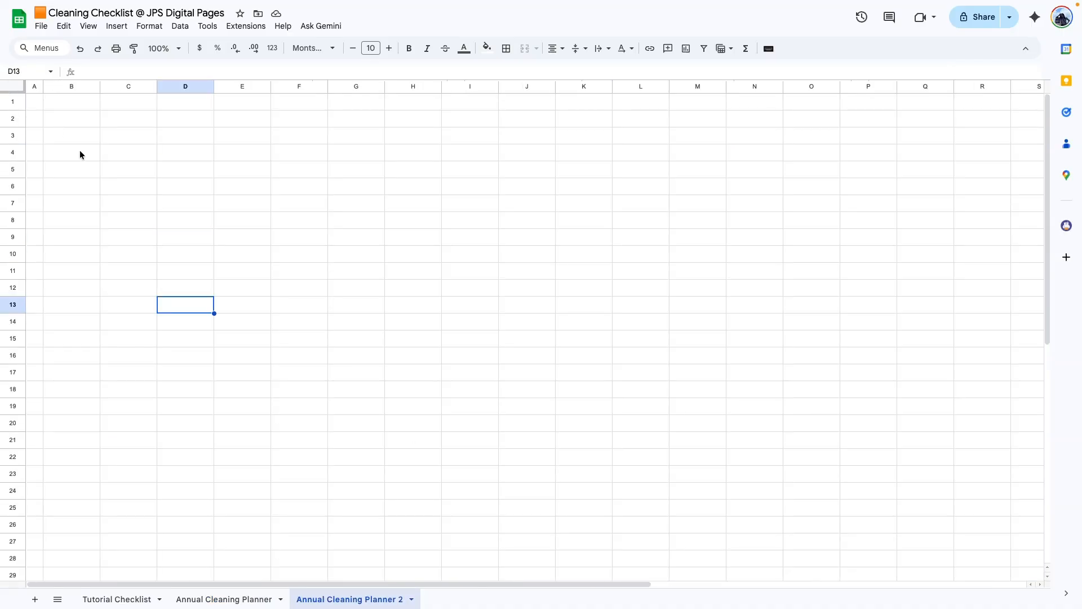
# Add an outer border around B2:O2 and merge the range into one title cell.
pyautogui.moveTo(56, 116); pyautogui.dragTo(832, 127)
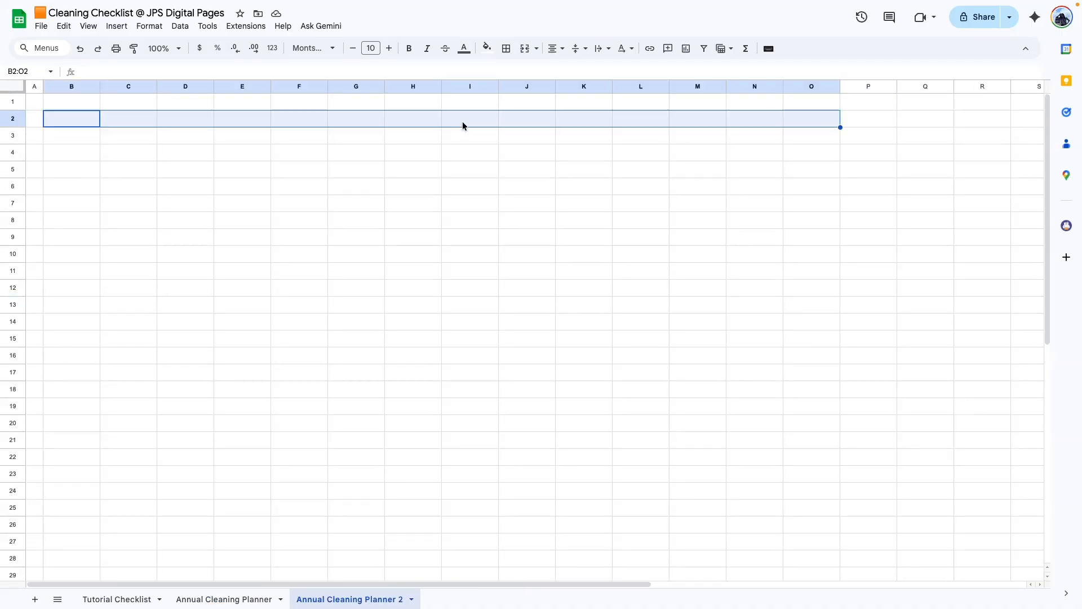
pyautogui.click(506, 49)
pyautogui.click(589, 73)
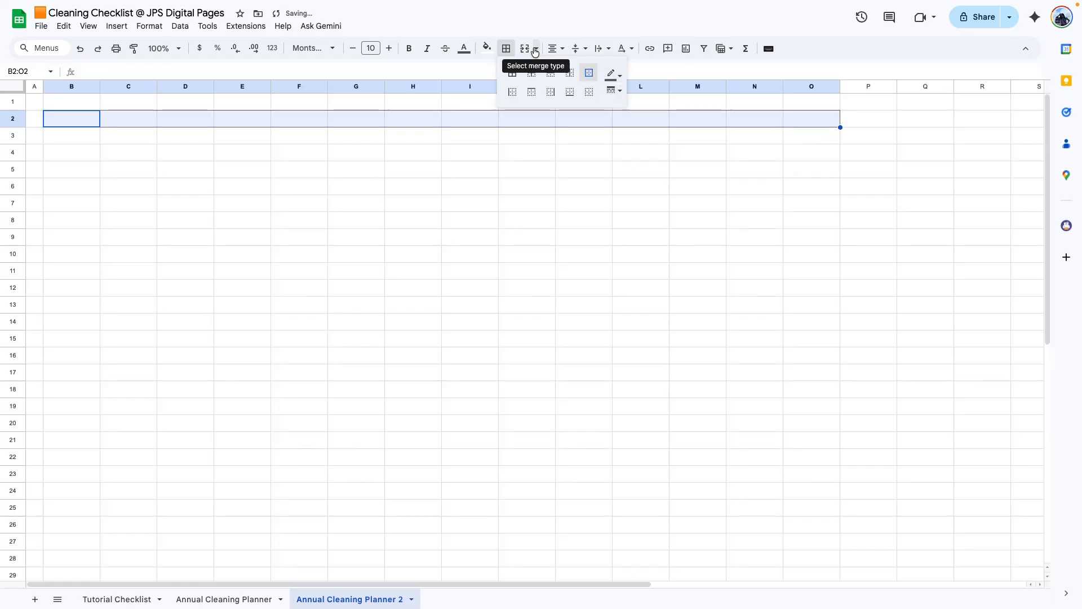
# Resize row 2 to a height of 65 pixels.
pyautogui.click(12, 119)
pyautogui.rightClick(12, 118)
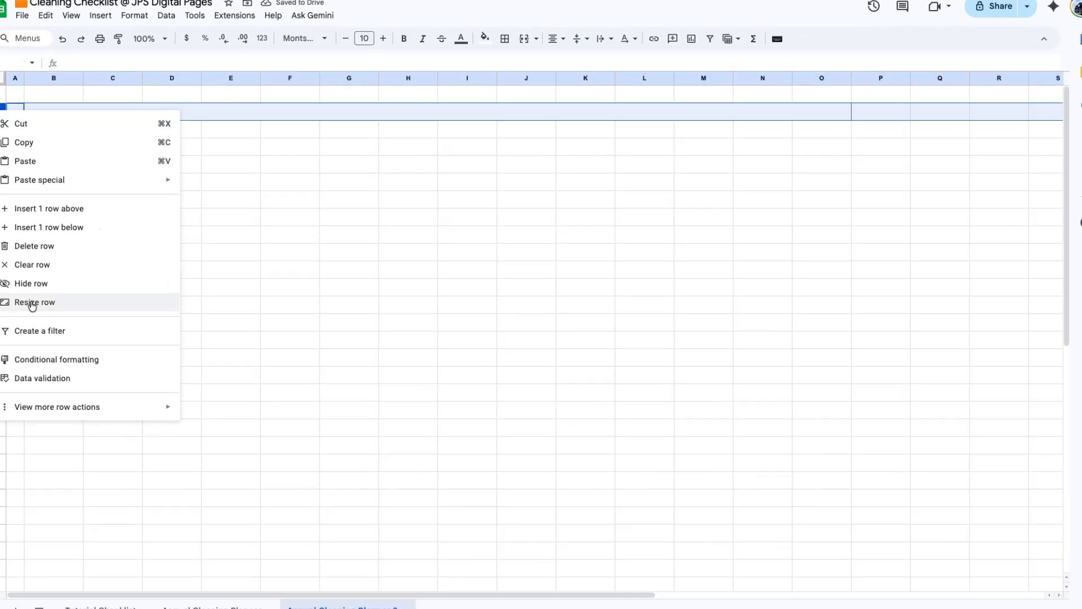
pyautogui.click(36, 287)
pyautogui.write('65')
pyautogui.press('Return')
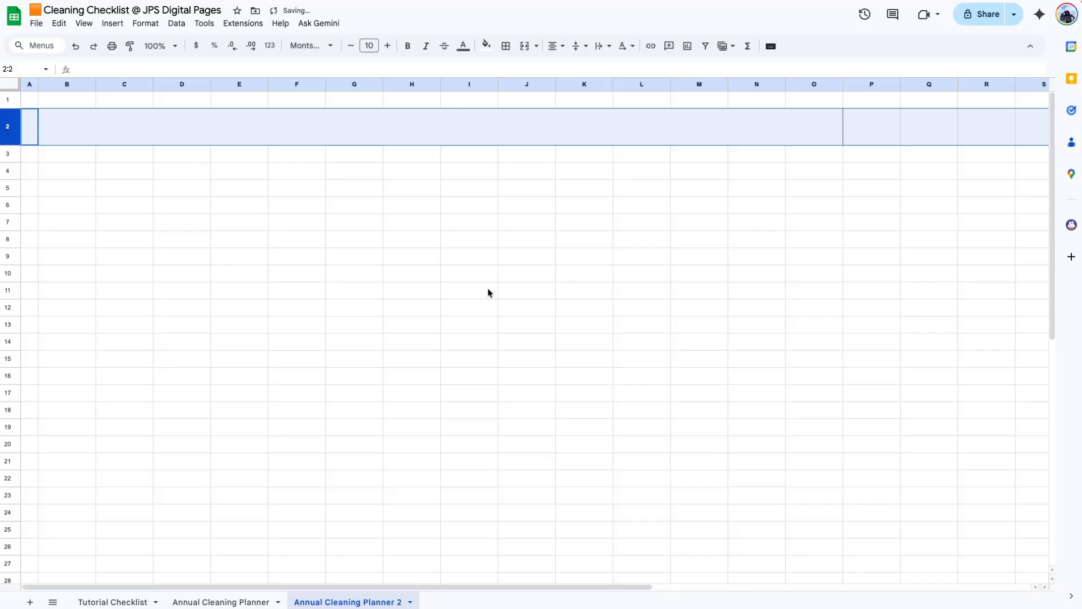
pyautogui.click(482, 239)
# Enter the title "DAILY CLEANING SCHEDULE / PLANNER" in the merged cell B2:O2.
pyautogui.click(451, 114)
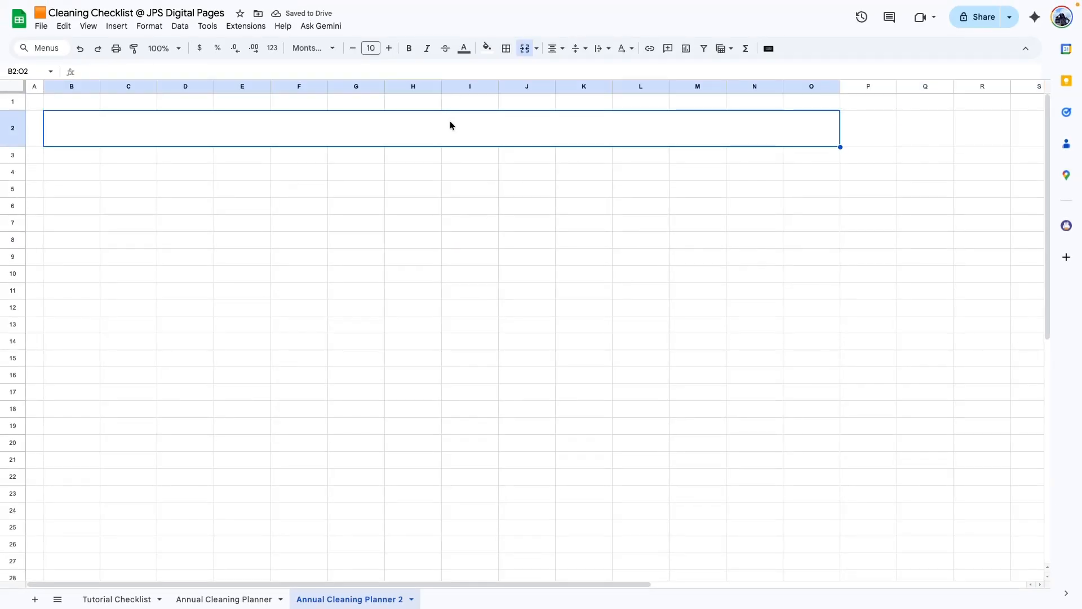
pyautogui.hotkey('ctrl', 'v')
pyautogui.press('Return')
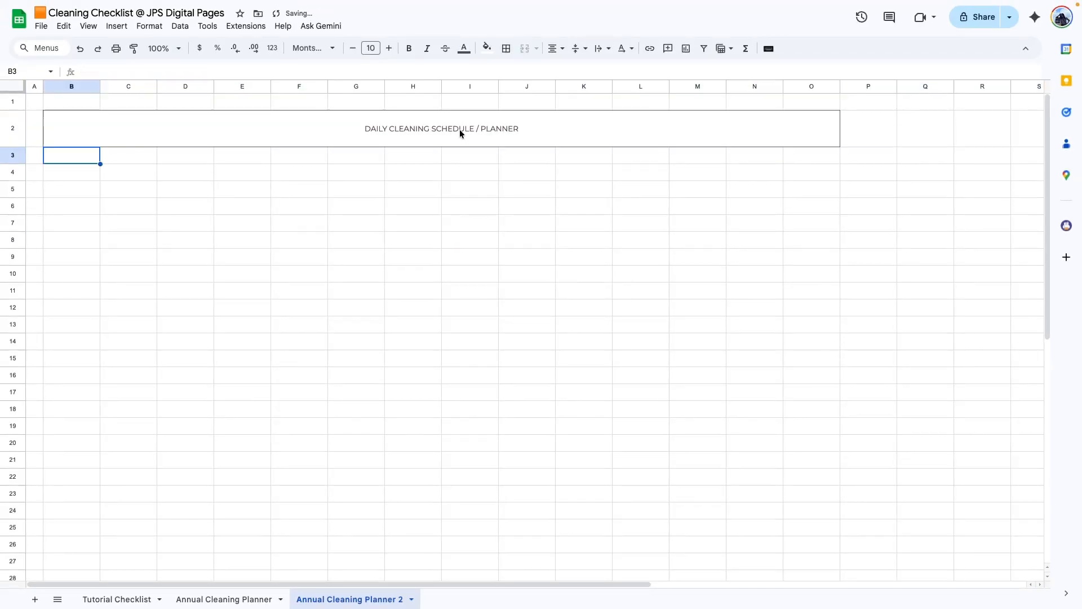
# Format the planner title in row 2 as bold with font size 24.
pyautogui.click(527, 223)
pyautogui.click(419, 129)
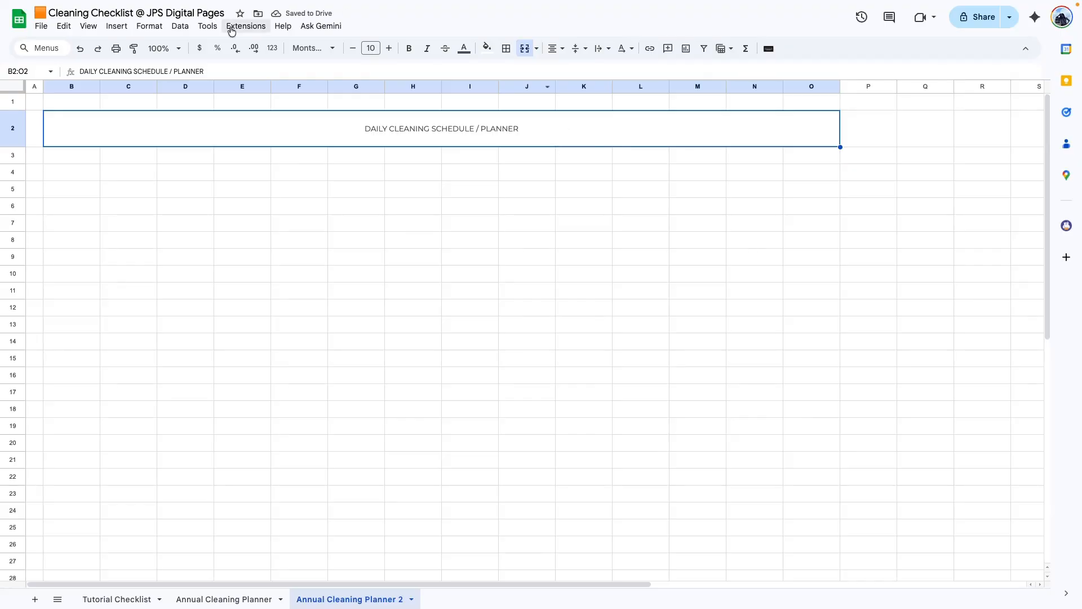
pyautogui.click(375, 47)
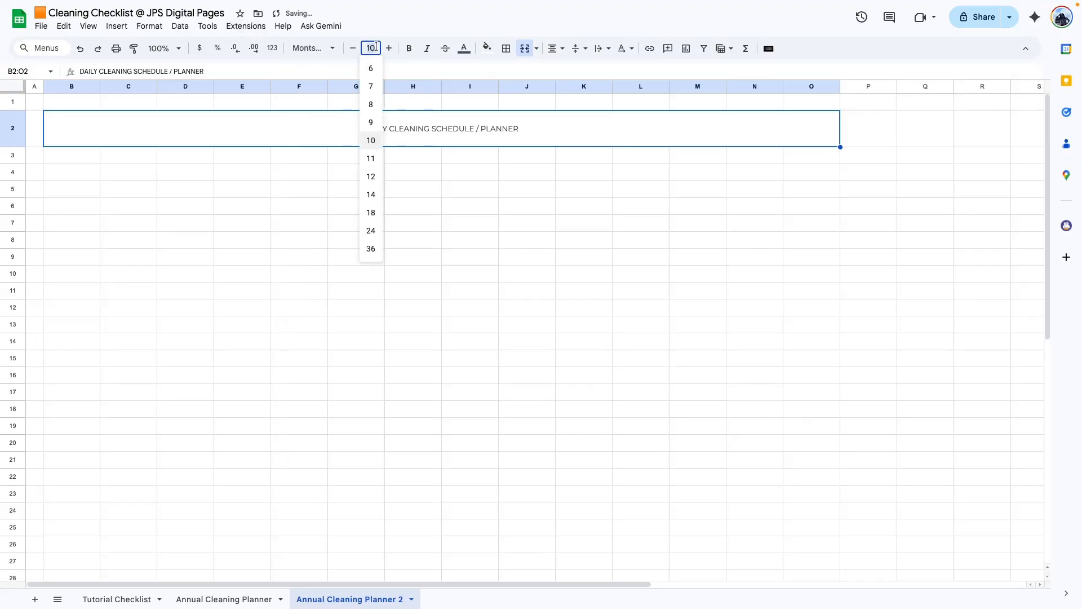
pyautogui.click(371, 230)
pyautogui.click(409, 48)
pyautogui.click(413, 274)
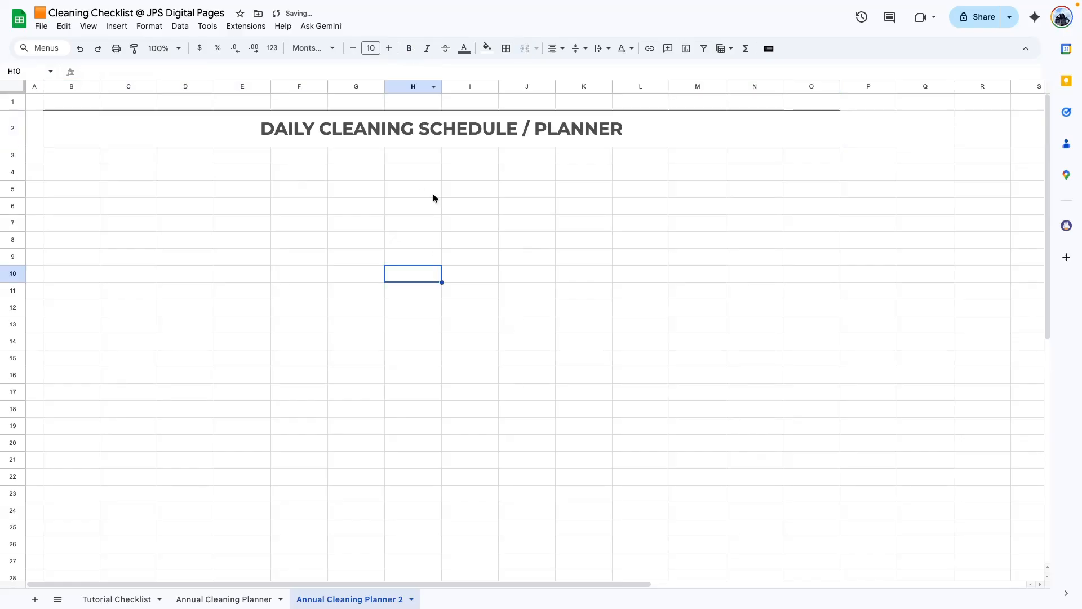
pyautogui.click(573, 355)
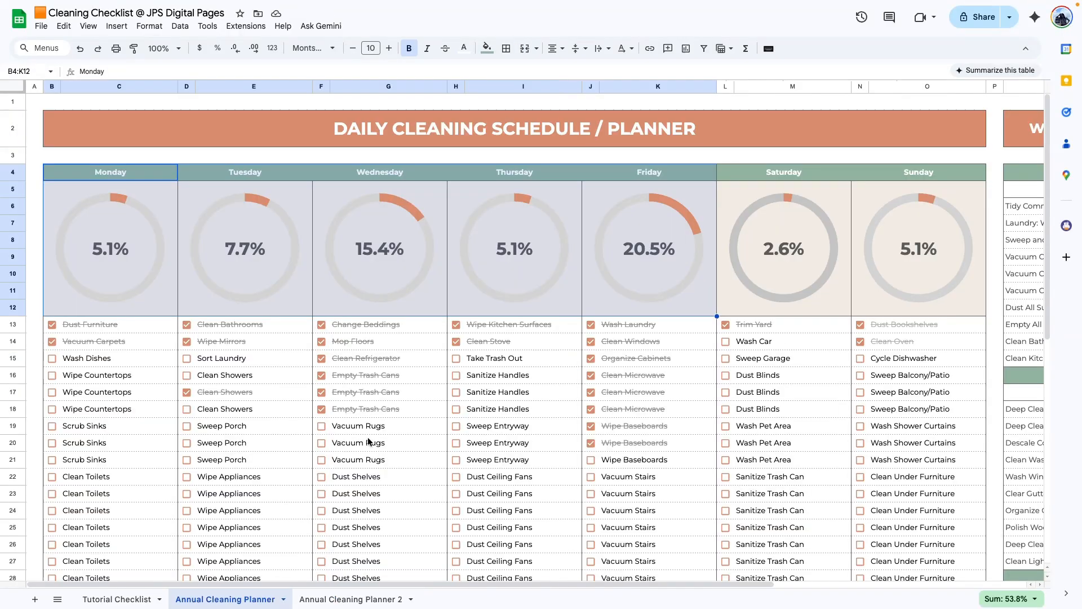
# Check the weekday chart block in the finished planner and add an outer border around B4:O12 in Annual Cleaning Planner 2.
pyautogui.click(279, 421)
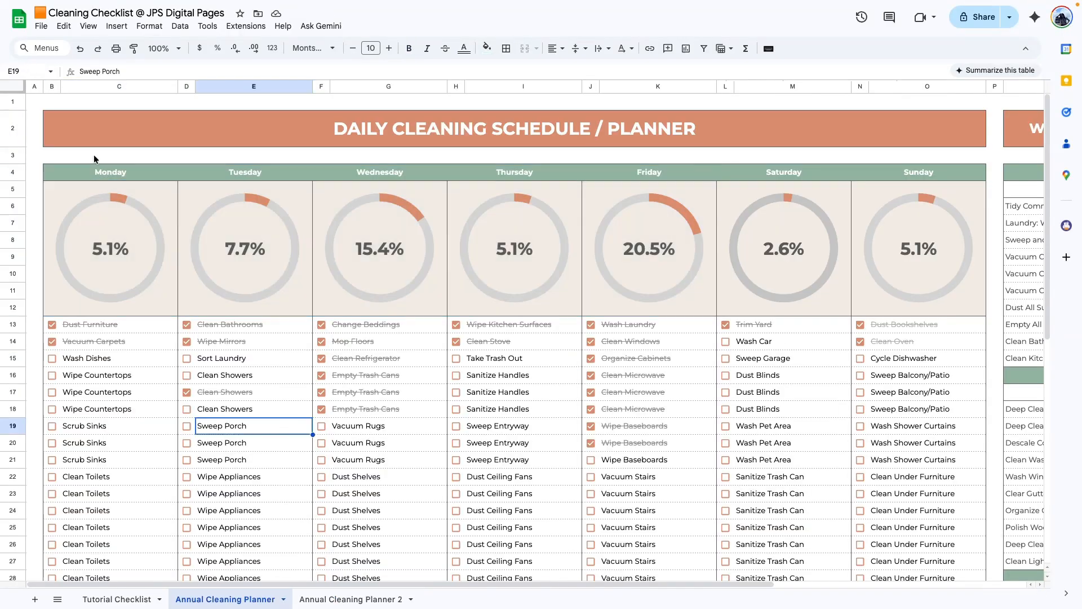
pyautogui.moveTo(64, 175); pyautogui.dragTo(925, 282)
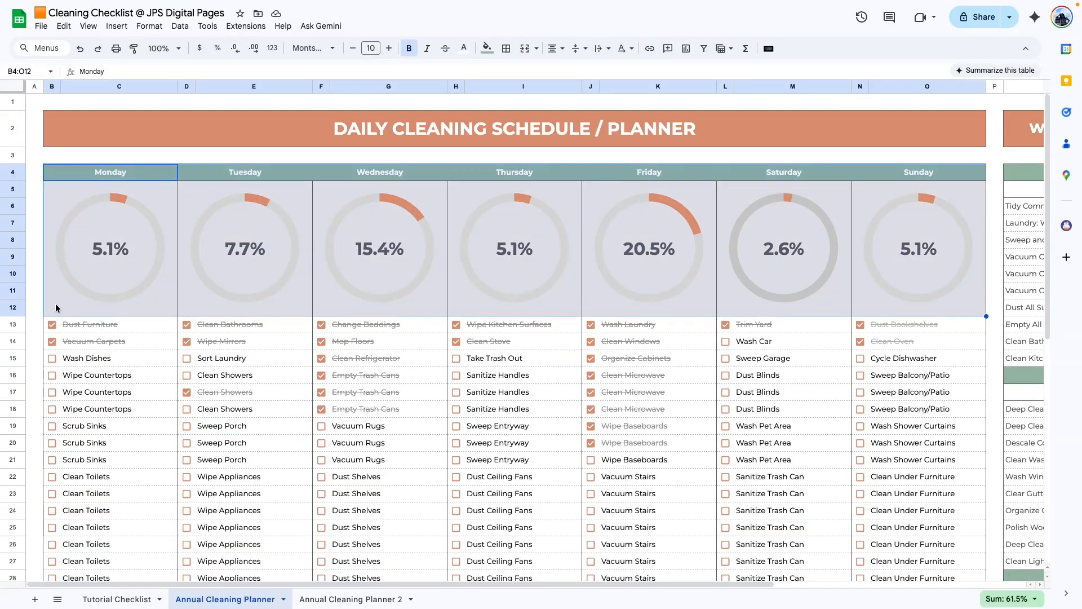
pyautogui.click(332, 599)
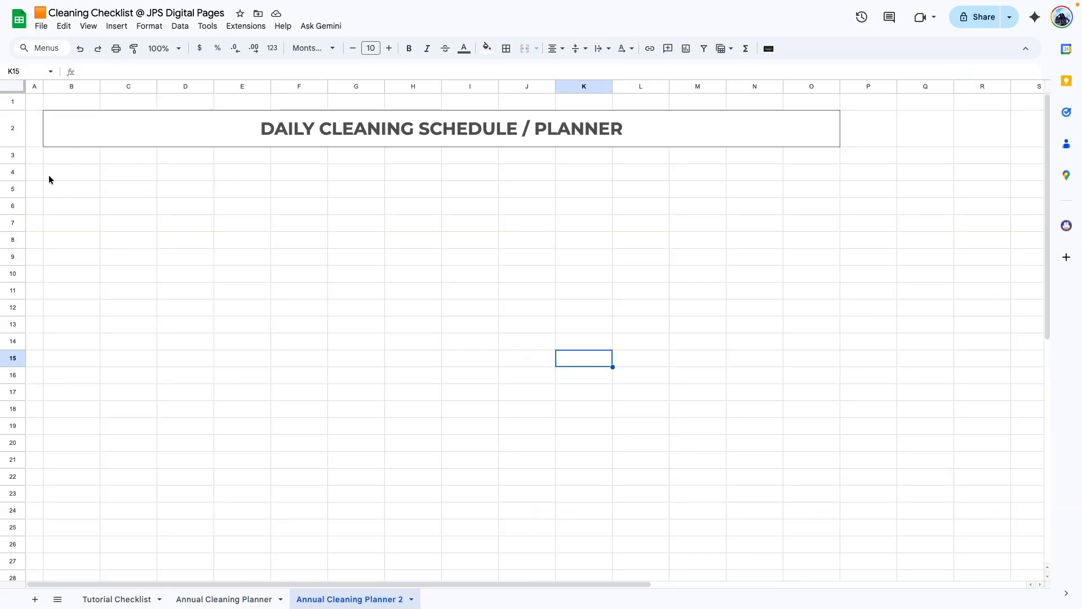
pyautogui.moveTo(49, 179); pyautogui.dragTo(832, 314)
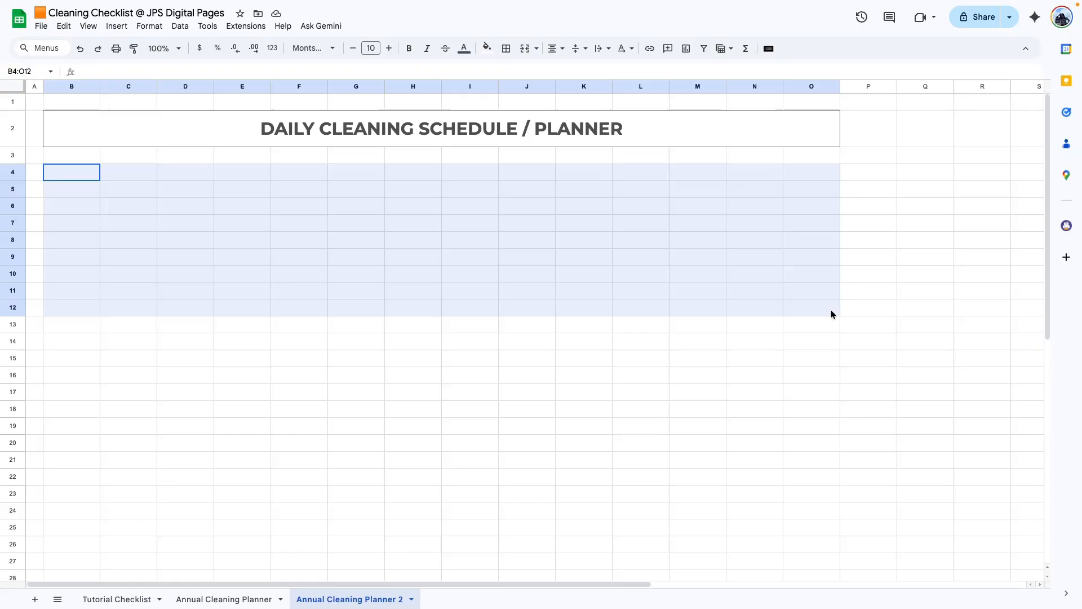
pyautogui.click(506, 49)
pyautogui.click(589, 72)
pyautogui.click(399, 354)
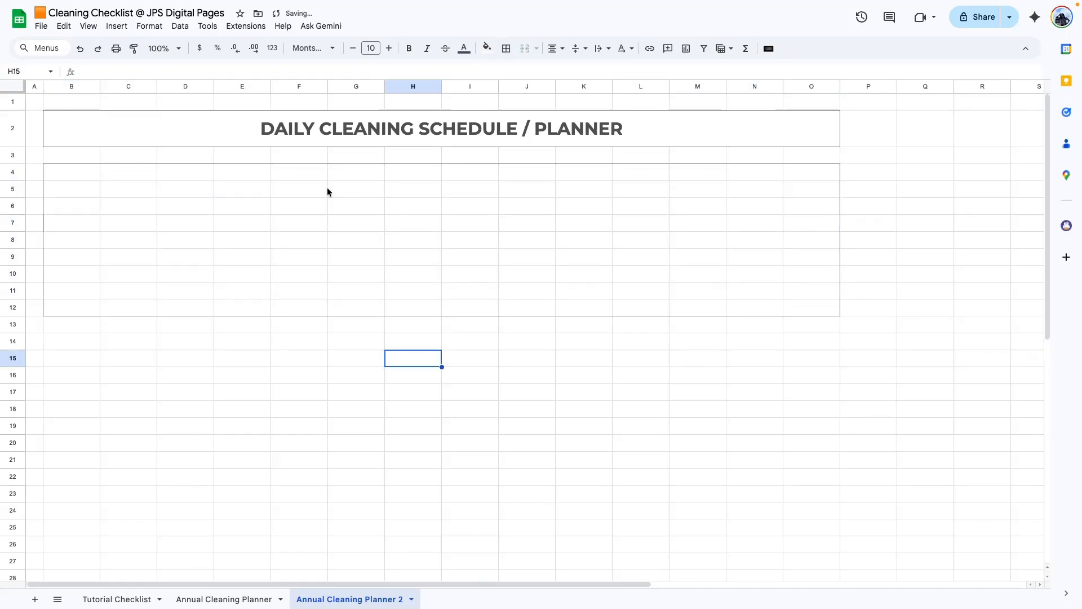
# Add an outer border around the weekday header row B4:O4.
pyautogui.click(40, 171)
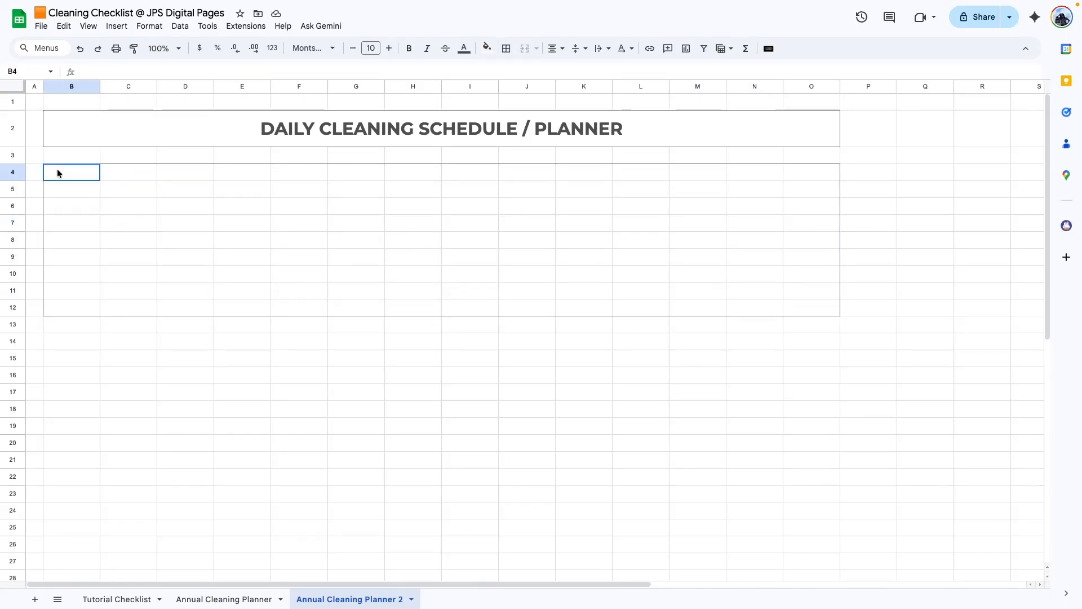
pyautogui.moveTo(53, 171); pyautogui.dragTo(801, 179)
pyautogui.click(506, 49)
pyautogui.click(599, 75)
pyautogui.click(439, 266)
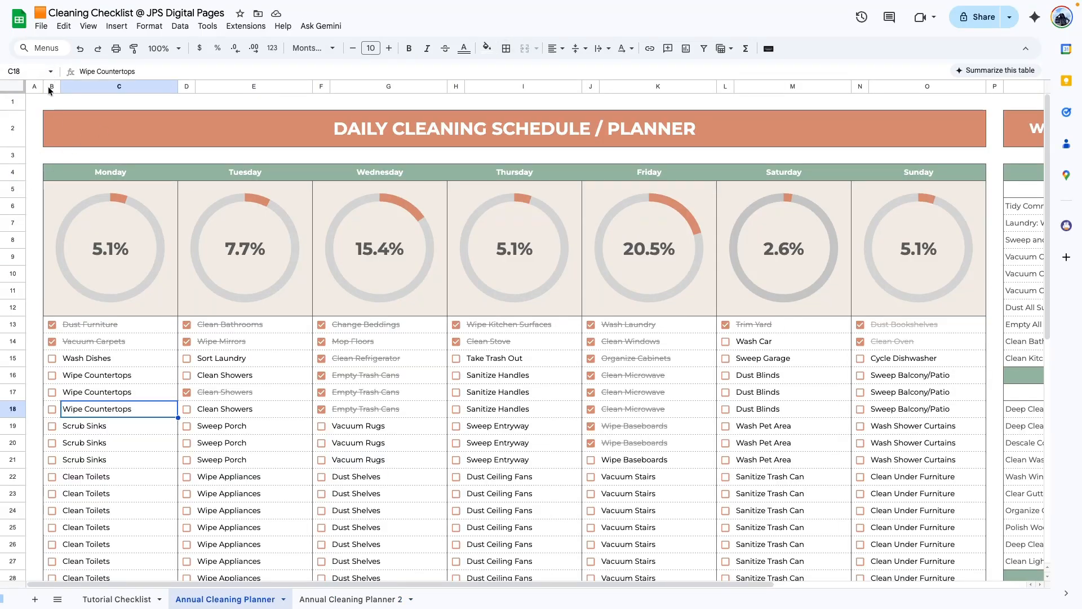
# Check the checkbox column layout in the finished planner and resize columns B, D, F, H, J, L and N to 30 pixels in Annual Cleaning Planner 2.
pyautogui.click(52, 85)
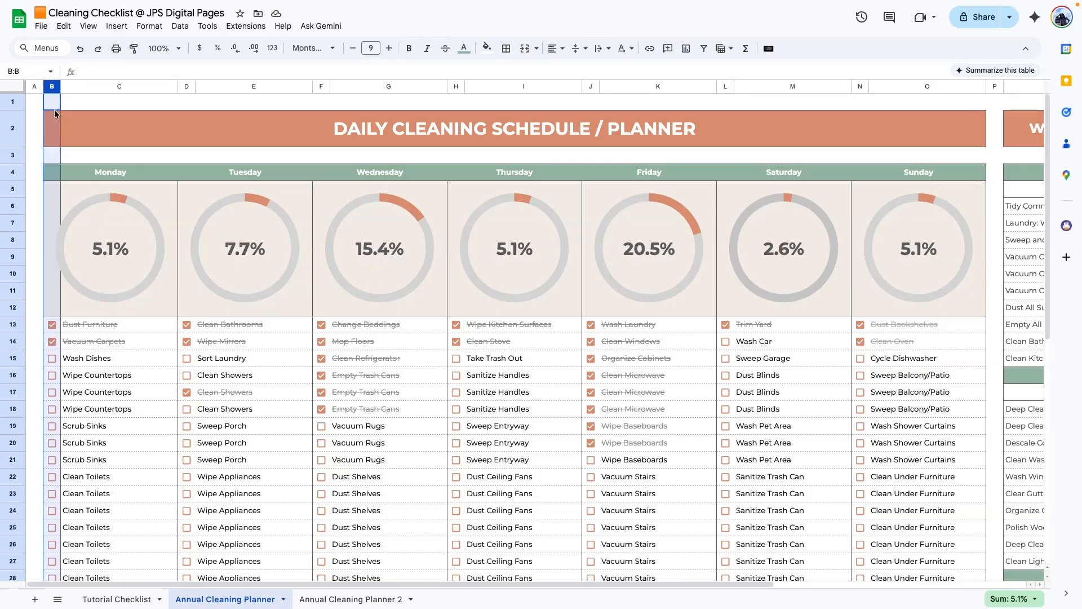
pyautogui.click(97, 86)
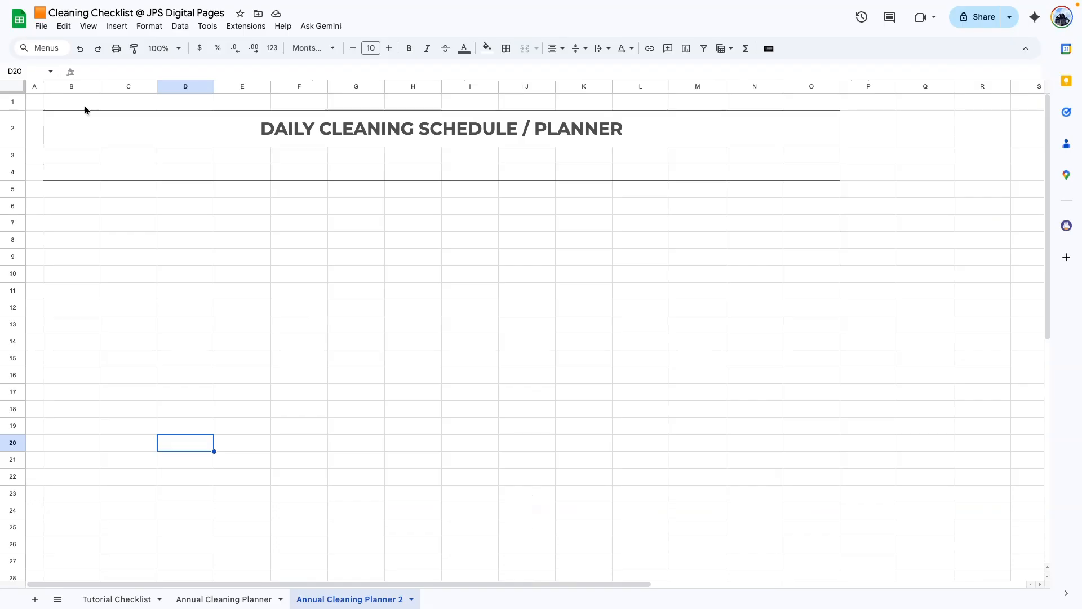
pyautogui.click(52, 86)
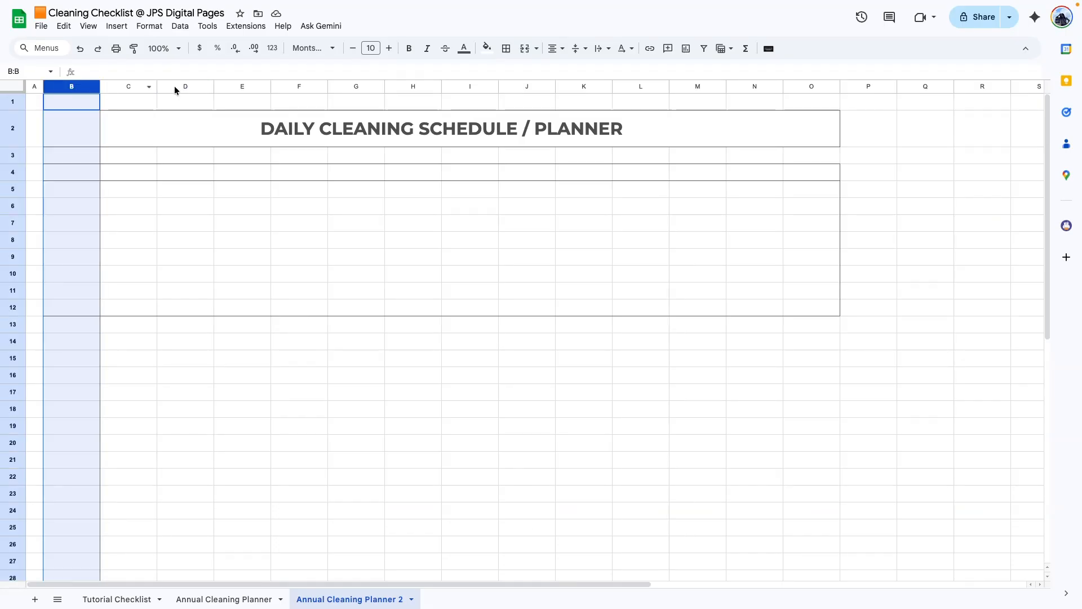
pyautogui.keyDown('ctrl'); pyautogui.click(176, 86); pyautogui.keyUp('ctrl')
pyautogui.keyDown('ctrl'); pyautogui.click(299, 86); pyautogui.keyUp('ctrl')
pyautogui.keyDown('ctrl'); pyautogui.click(431, 85); pyautogui.keyUp('ctrl')
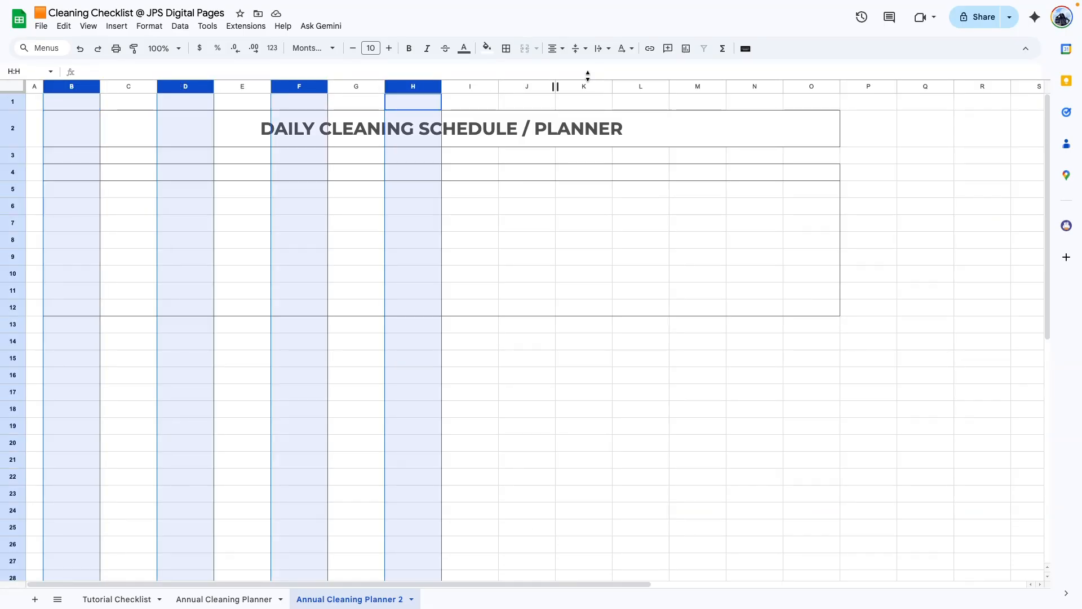
pyautogui.keyDown('ctrl'); pyautogui.click(526, 86); pyautogui.keyUp('ctrl')
pyautogui.keyDown('ctrl'); pyautogui.click(629, 85); pyautogui.keyUp('ctrl')
pyautogui.keyDown('ctrl'); pyautogui.click(747, 86); pyautogui.keyUp('ctrl')
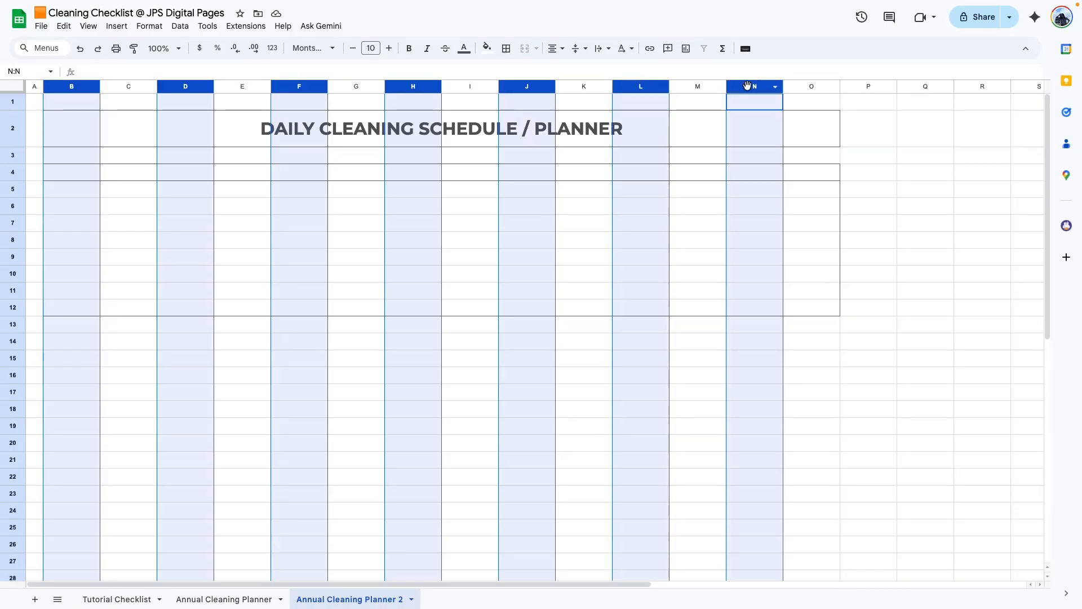
pyautogui.rightClick(747, 85)
pyautogui.click(771, 151)
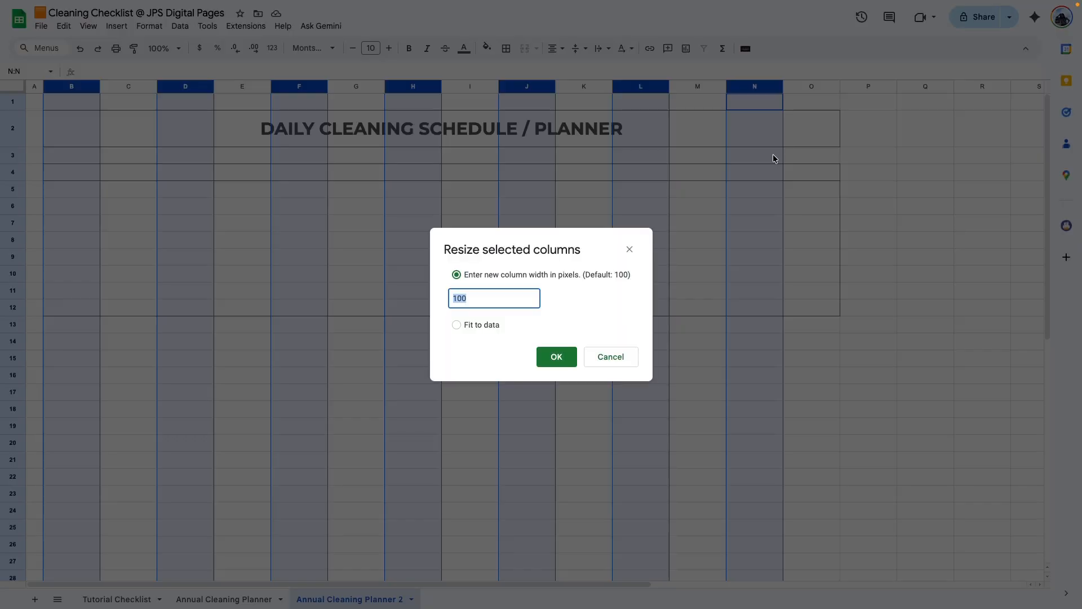
pyautogui.write('30')
pyautogui.press('Return')
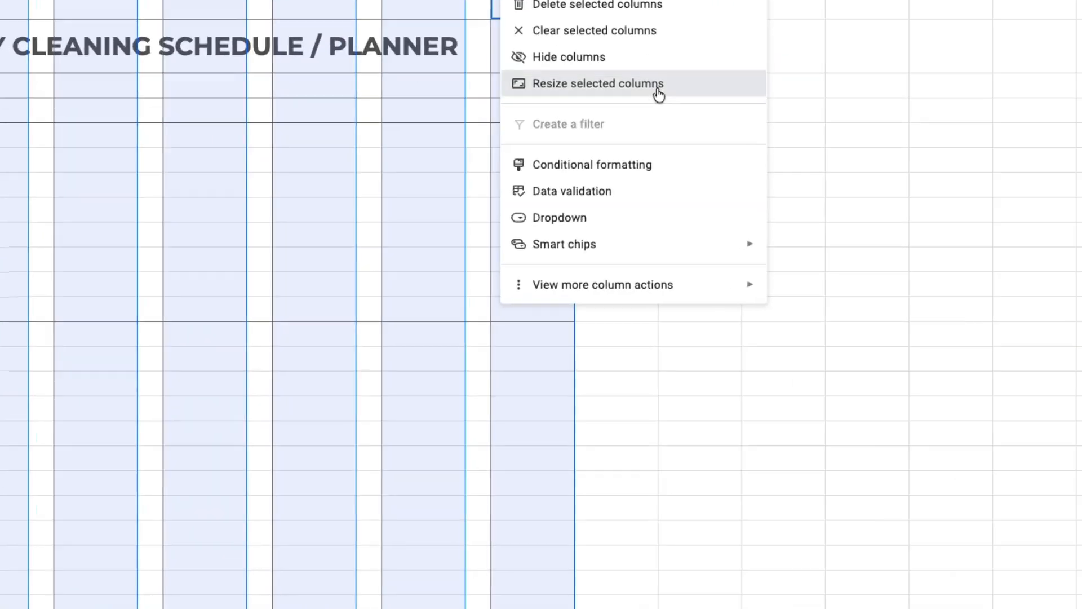
# Widen the task columns C, E, G, I, K, M and O to one equal width.
pyautogui.click(619, 156)
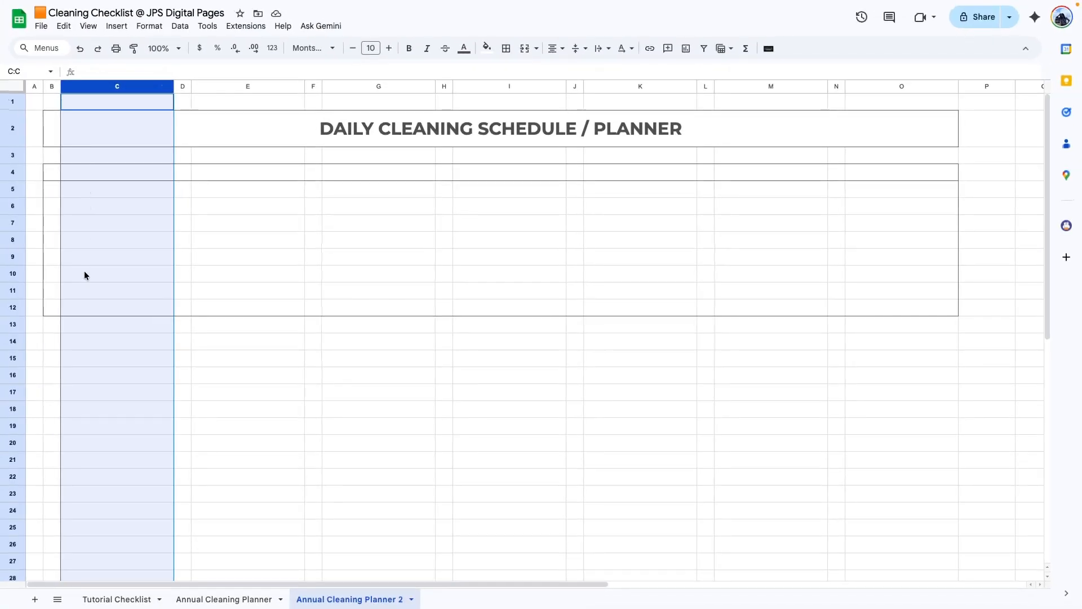
pyautogui.click(105, 189)
pyautogui.click(97, 87)
pyautogui.click(226, 86)
# Add an outer border around the Monday block B4:C12.
pyautogui.click(50, 171)
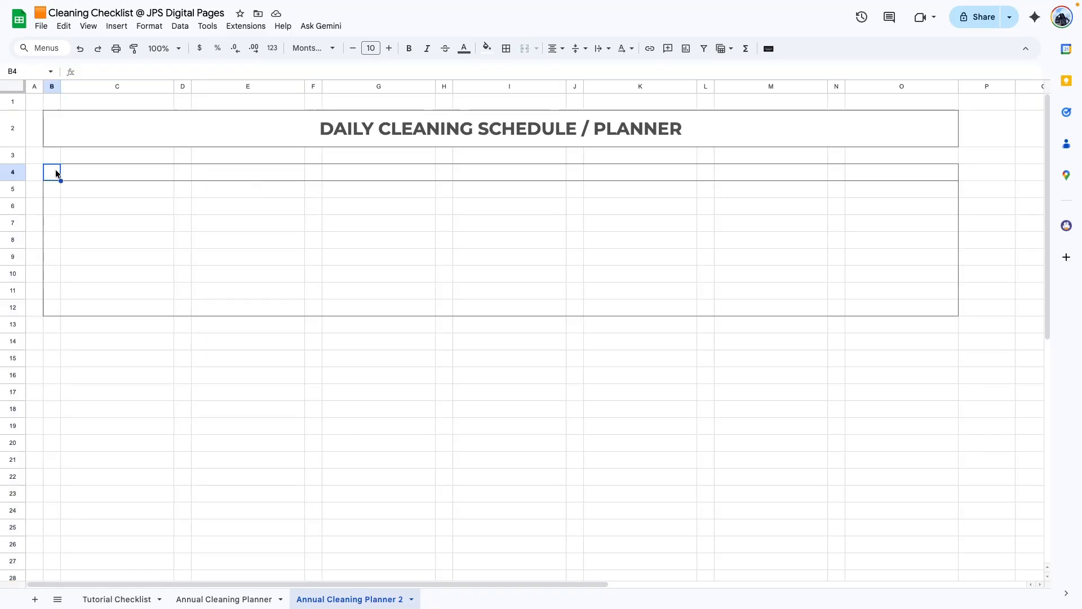
pyautogui.moveTo(48, 170); pyautogui.dragTo(112, 307)
pyautogui.click(508, 51)
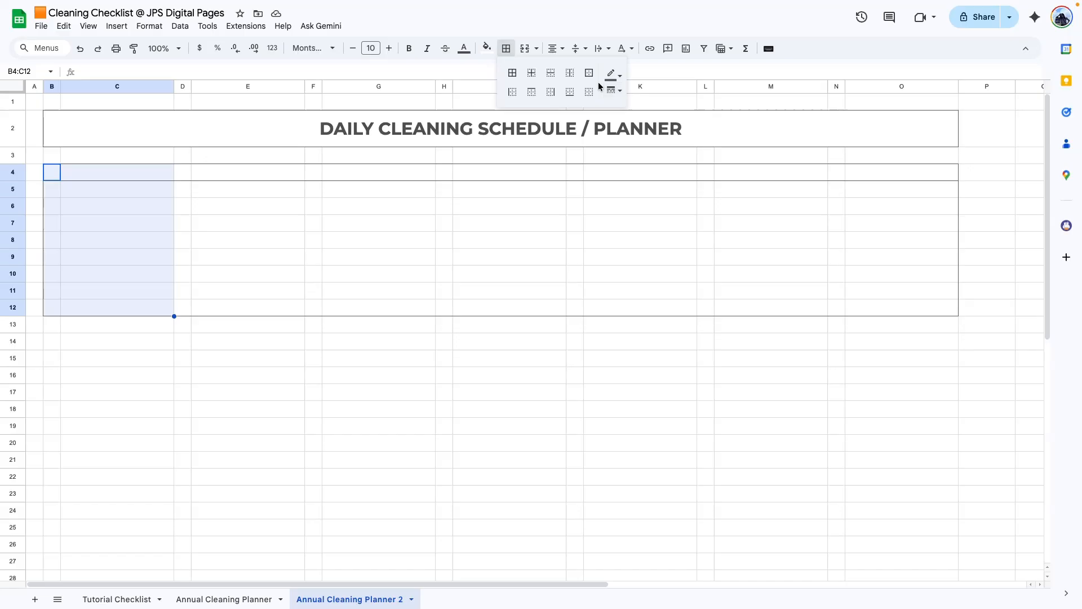
pyautogui.click(589, 72)
# Merge the Monday header cells B4:C4 and copy the B4:C12 block layout to the other six weekday column pairs.
pyautogui.moveTo(52, 172); pyautogui.dragTo(97, 309)
pyautogui.click(524, 49)
pyautogui.hotkey('ctrl', 'c')
pyautogui.click(182, 175)
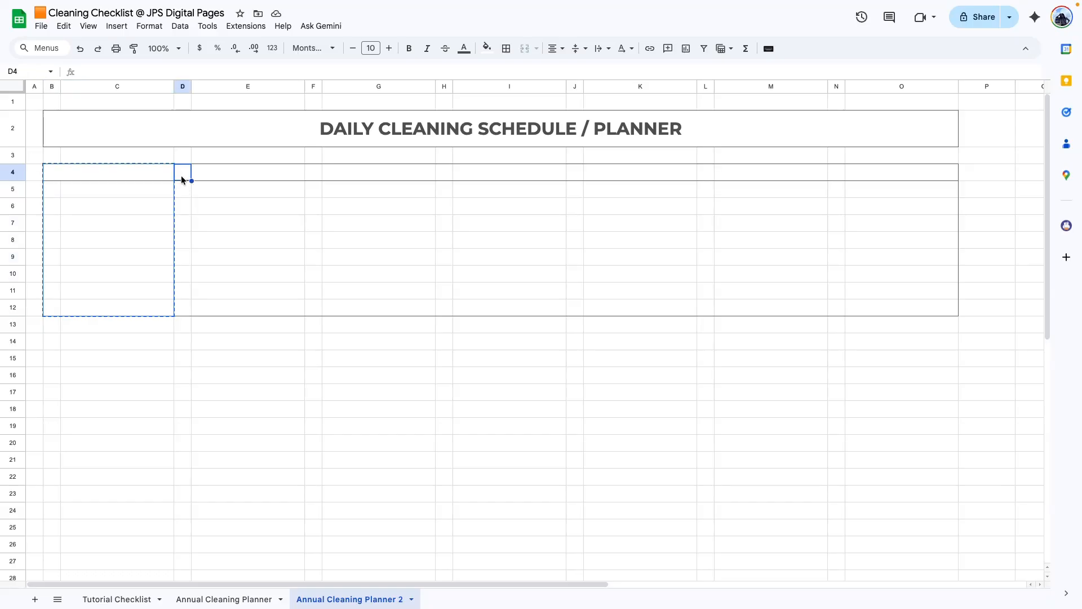
pyautogui.hotkey('ctrl', 'v')
pyautogui.click(310, 171)
pyautogui.hotkey('ctrl', 'v')
# Enter the weekday names Monday through Sunday in the merged header cells of row 4.
pyautogui.click(83, 170)
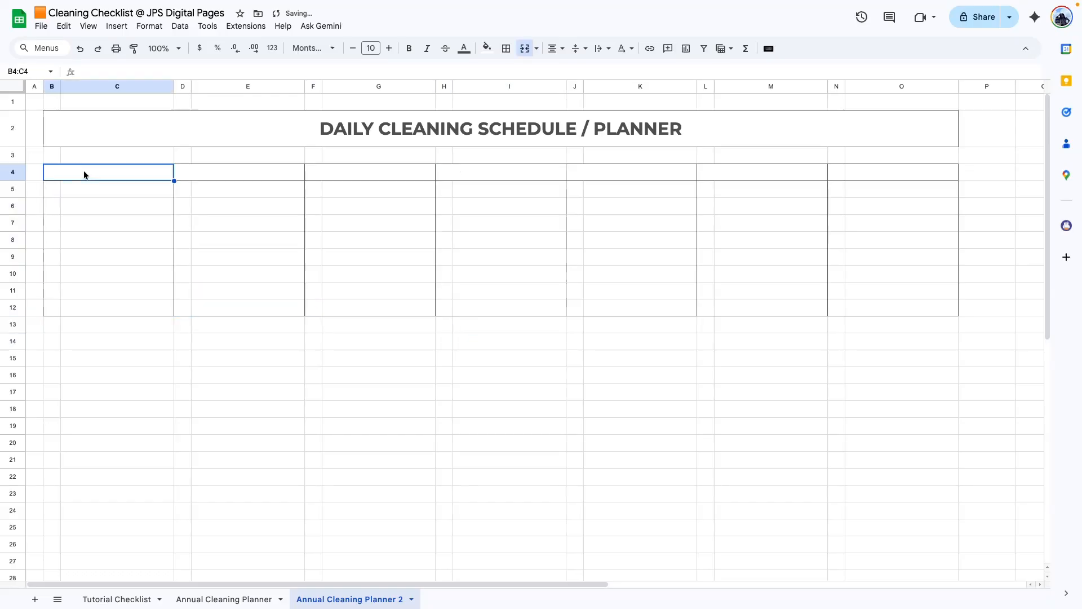
pyautogui.click(84, 222)
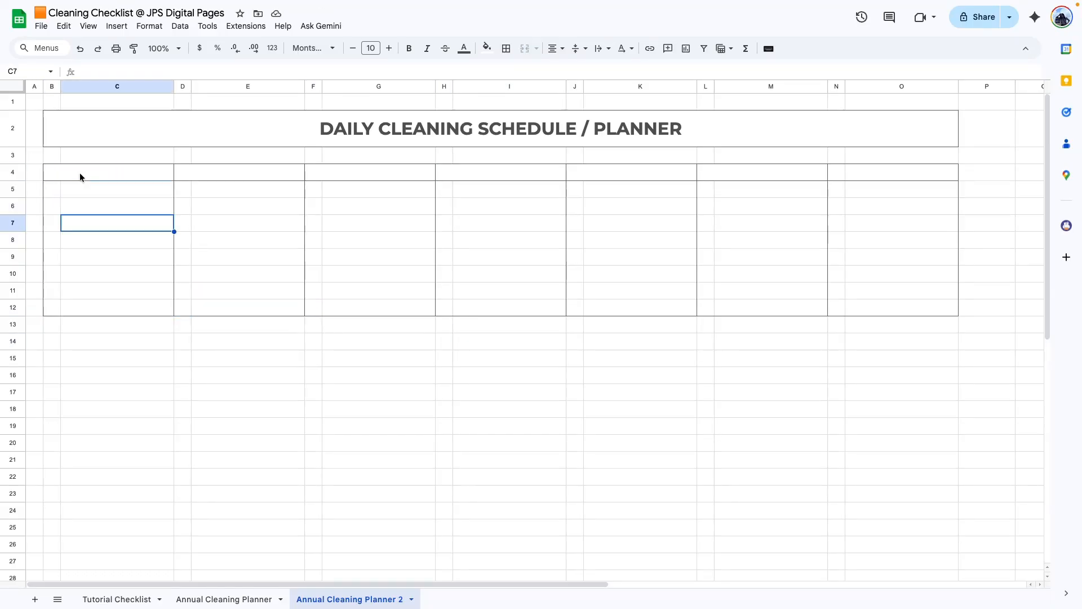
pyautogui.click(80, 173)
pyautogui.write('Monday')
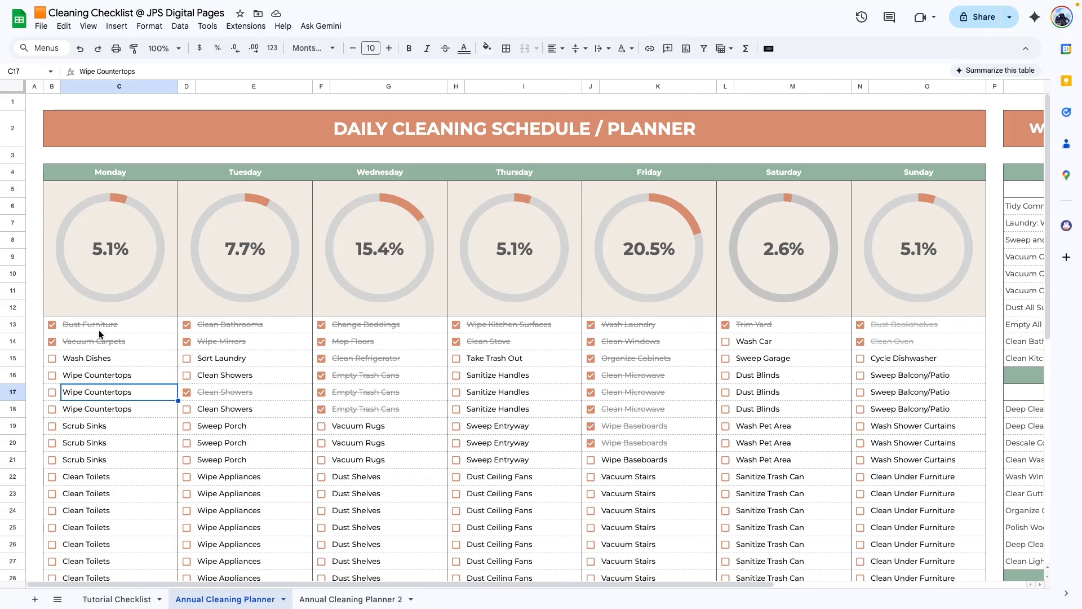
# Check the task rows in the finished planner and add an outer border around B13:O51 in Annual Cleaning Planner 2.
pyautogui.scroll(-8, 99, 334)
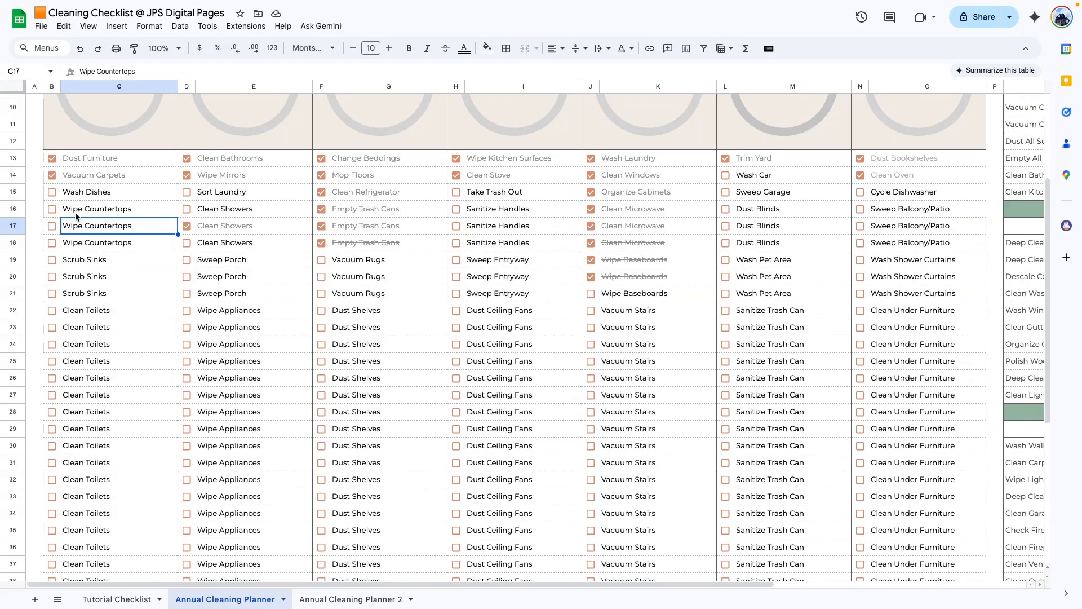
pyautogui.click(333, 601)
pyautogui.moveTo(52, 321); pyautogui.dragTo(956, 527)
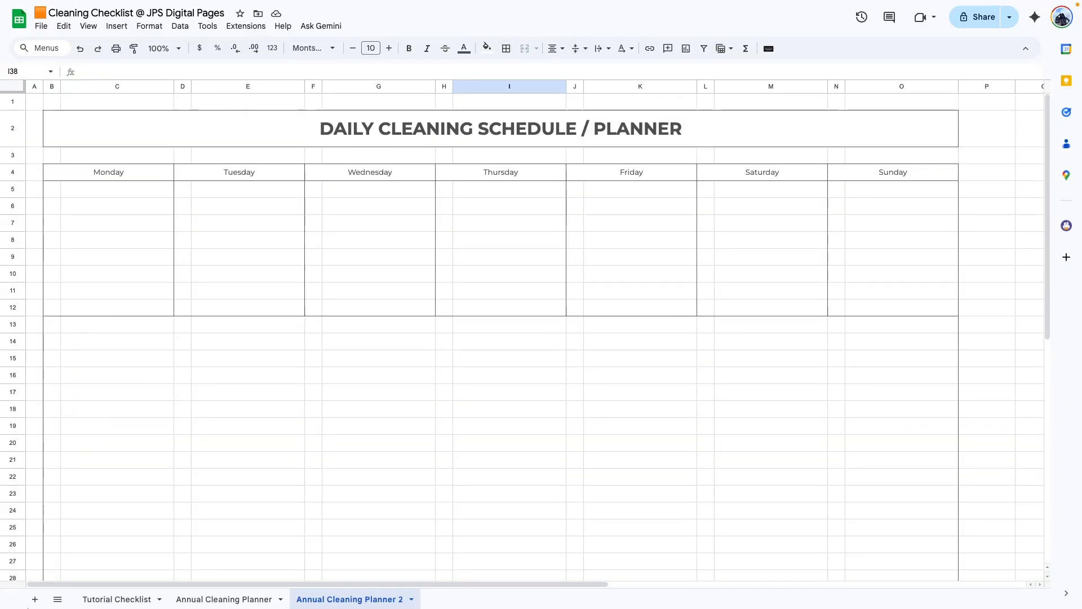
# Give the Monday task block B13:C51 an outer border and grey dotted horizontal inner borders.
pyautogui.moveTo(51, 329); pyautogui.dragTo(145, 530)
pyautogui.click(506, 48)
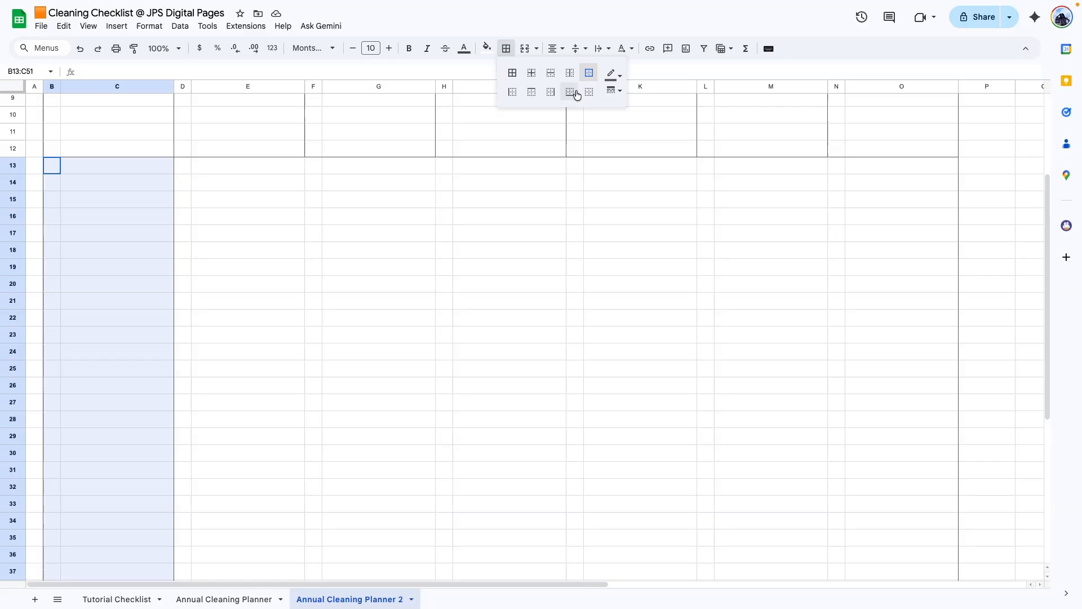
pyautogui.click(551, 74)
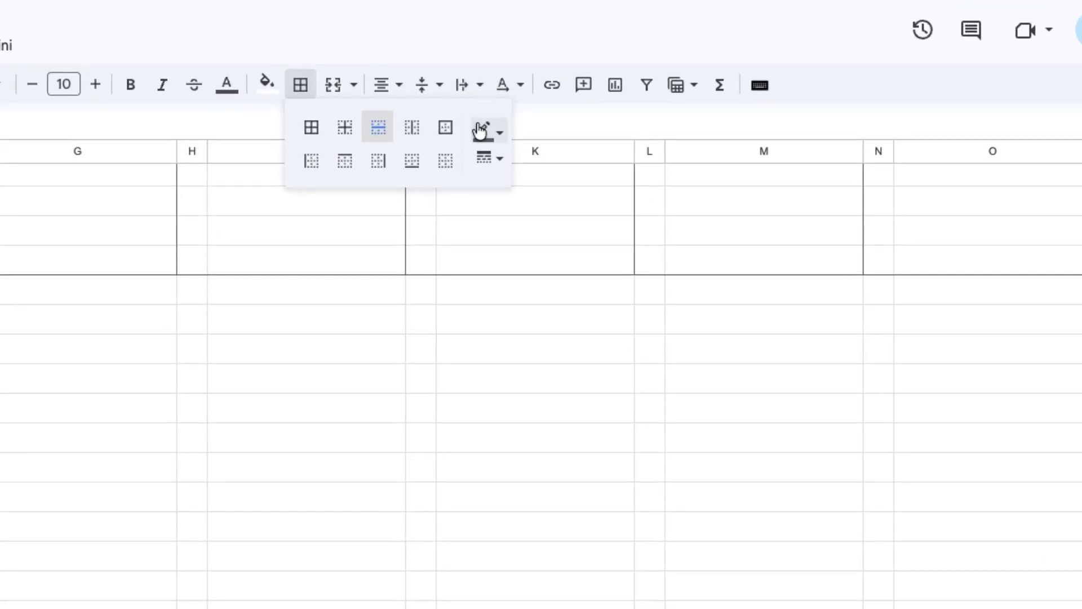
pyautogui.click(498, 134)
pyautogui.click(580, 198)
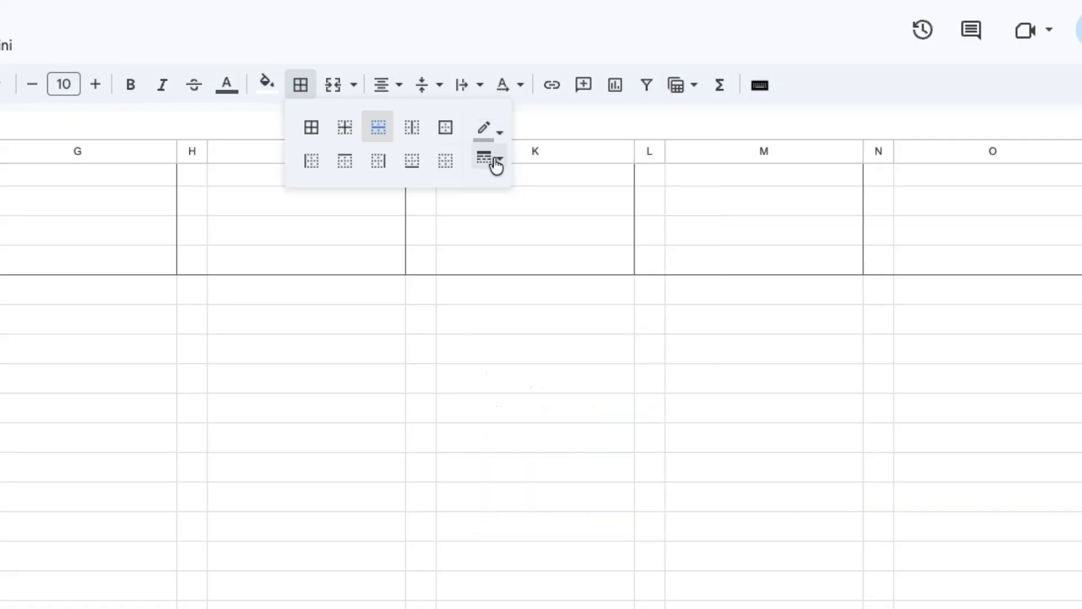
pyautogui.click(491, 159)
pyautogui.click(524, 263)
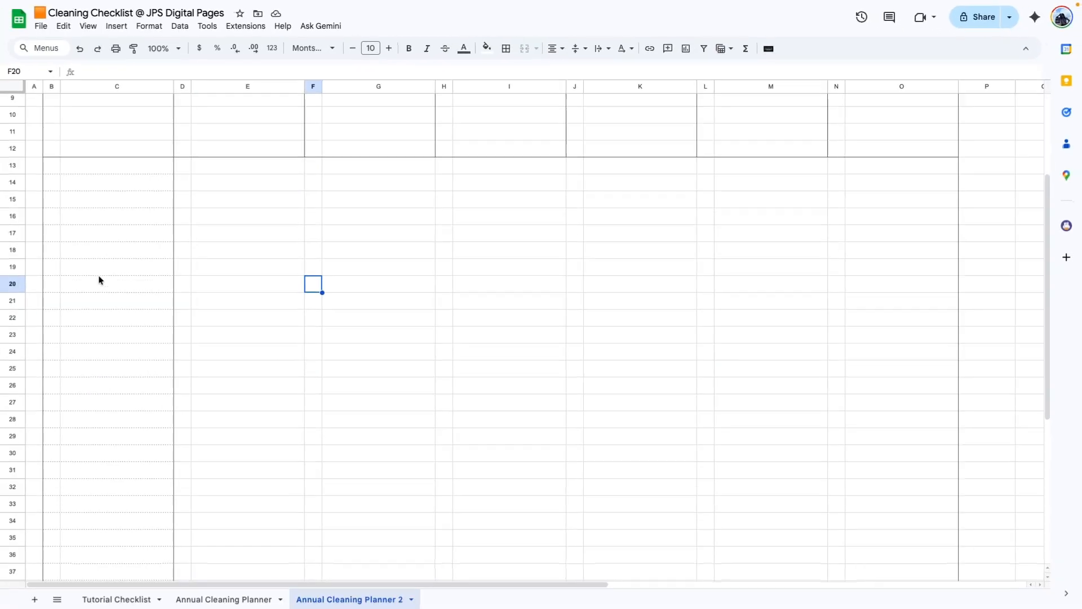
# Insert checkboxes in B13:B51 and reduce their font size to 9.
pyautogui.moveTo(53, 168); pyautogui.dragTo(49, 534)
pyautogui.scroll(7, 79, 282)
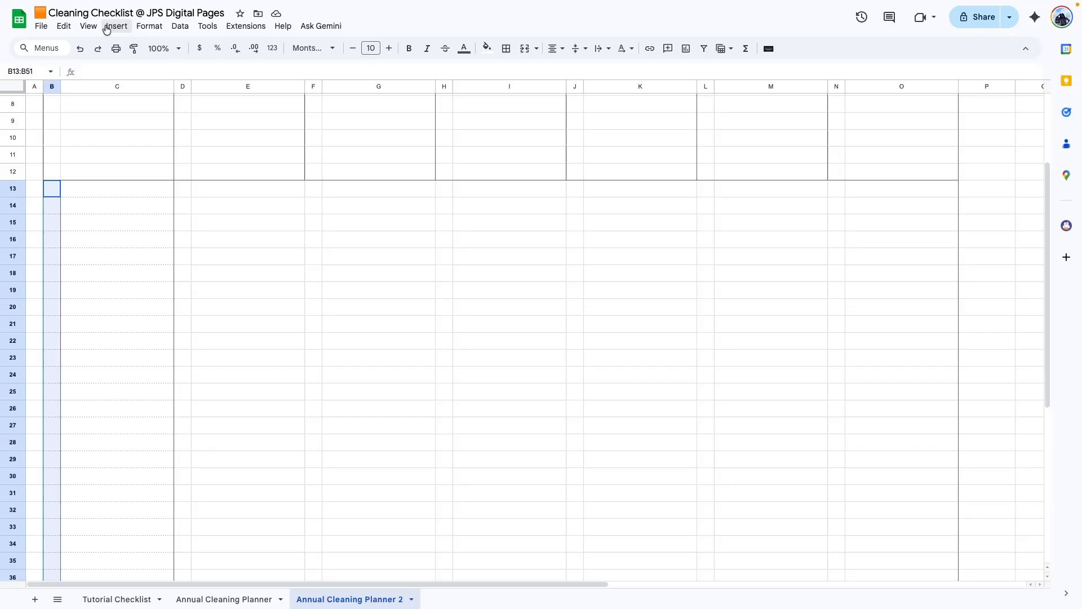
pyautogui.click(116, 26)
pyautogui.click(182, 304)
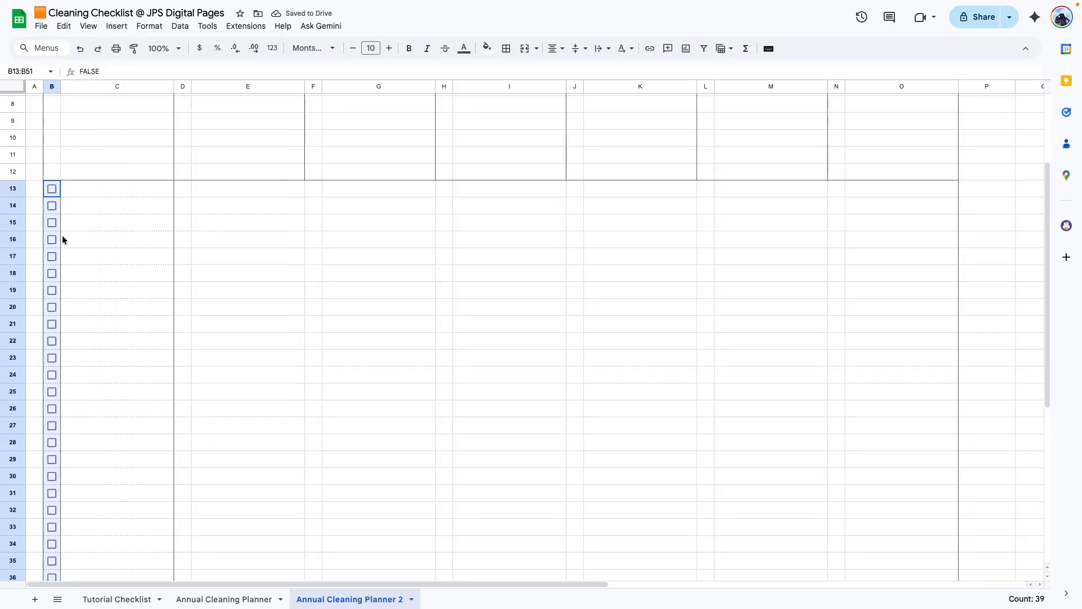
pyautogui.click(353, 49)
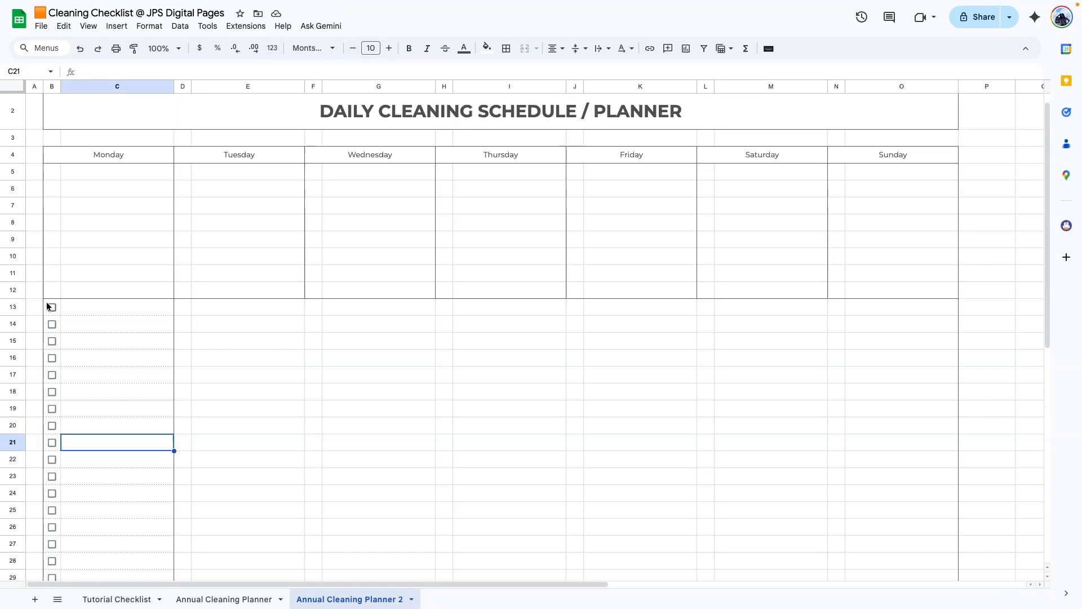
# Copy the Monday checklist block B13:C51 to the Tuesday through Sunday columns.
pyautogui.moveTo(49, 307); pyautogui.dragTo(121, 526)
pyautogui.press('super+c')
pyautogui.scroll(4, 176, 389)
pyautogui.scroll(3, 175, 389)
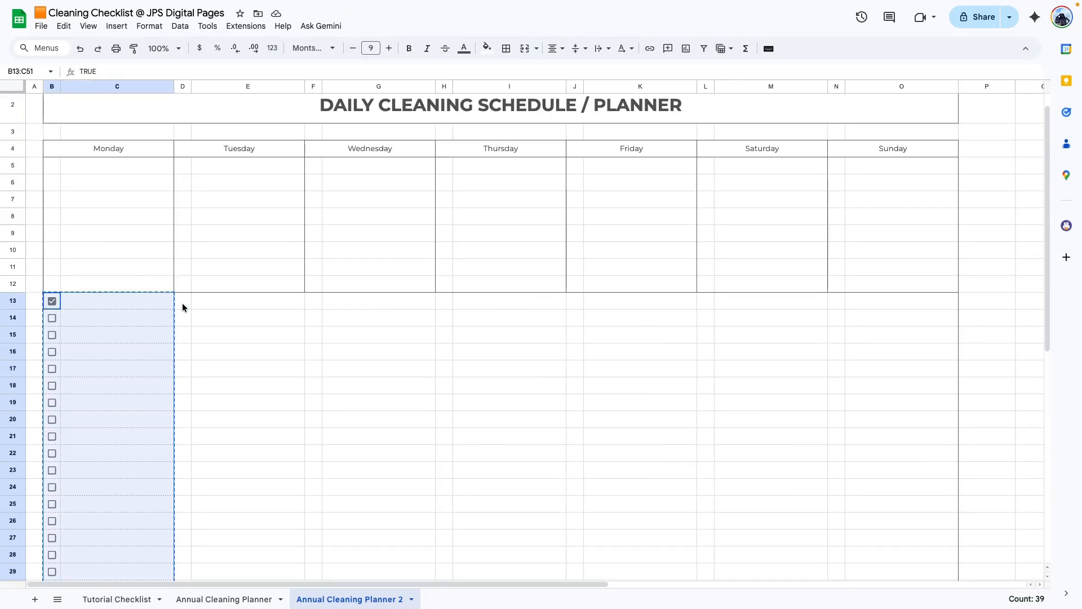
pyautogui.click(181, 305)
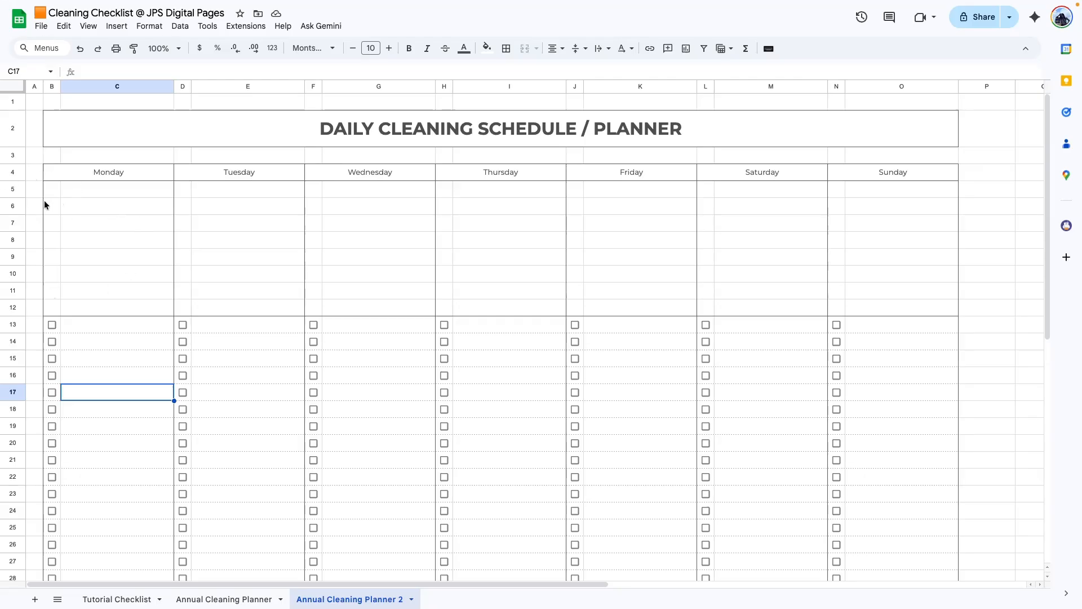
# Merge the Monday chart area B5:C12 and copy its formatting to the Tuesday and Wednesday chart areas D5:E12 and F5:G12.
pyautogui.moveTo(44, 204); pyautogui.dragTo(113, 308)
pyautogui.click(524, 49)
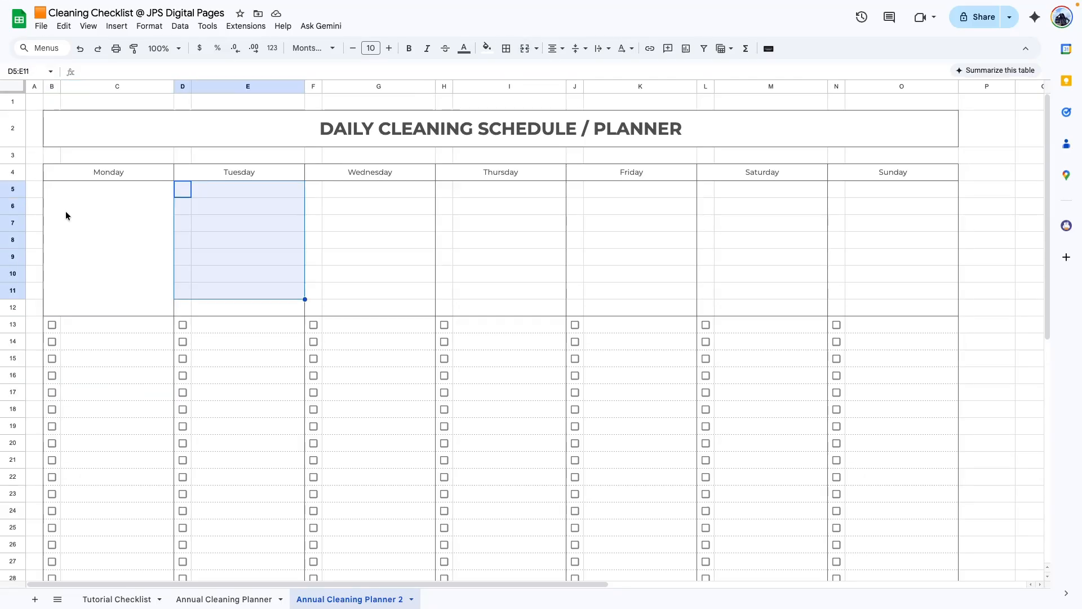
pyautogui.click(65, 214)
pyautogui.click(134, 48)
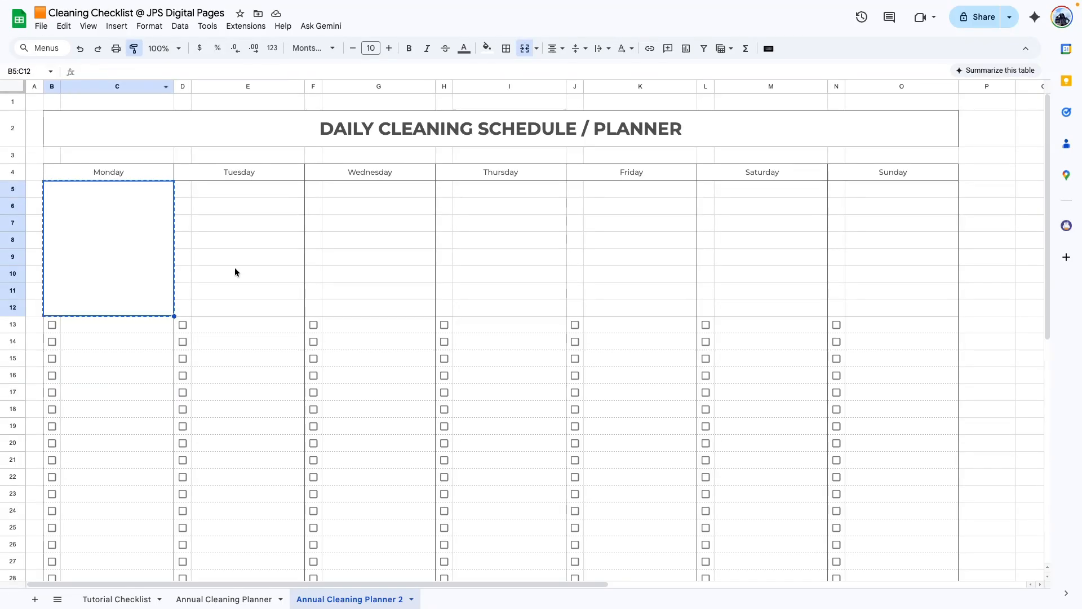
pyautogui.click(184, 189)
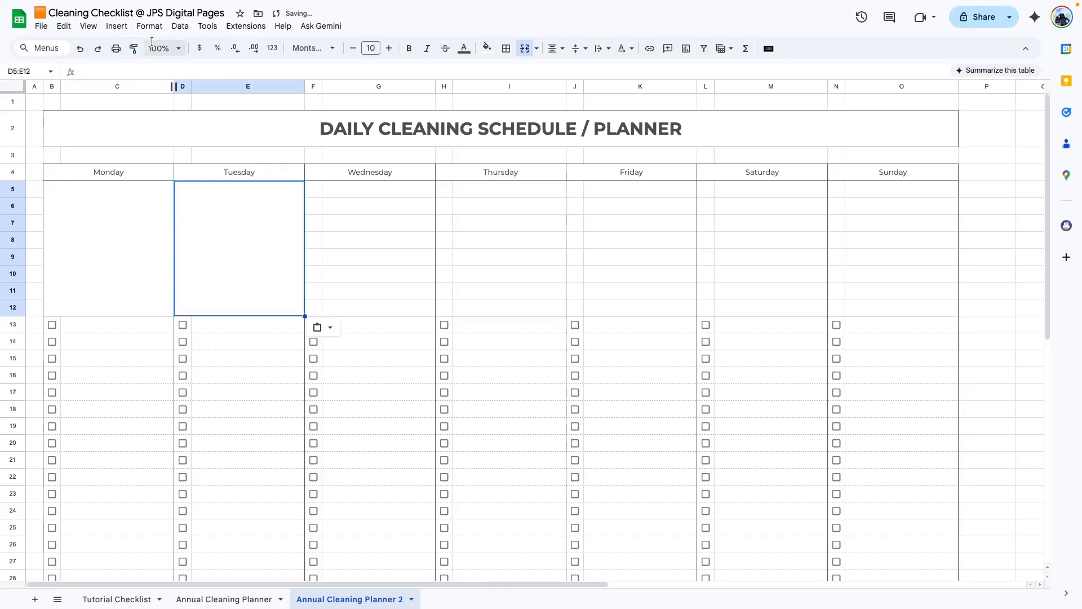
pyautogui.click(311, 184)
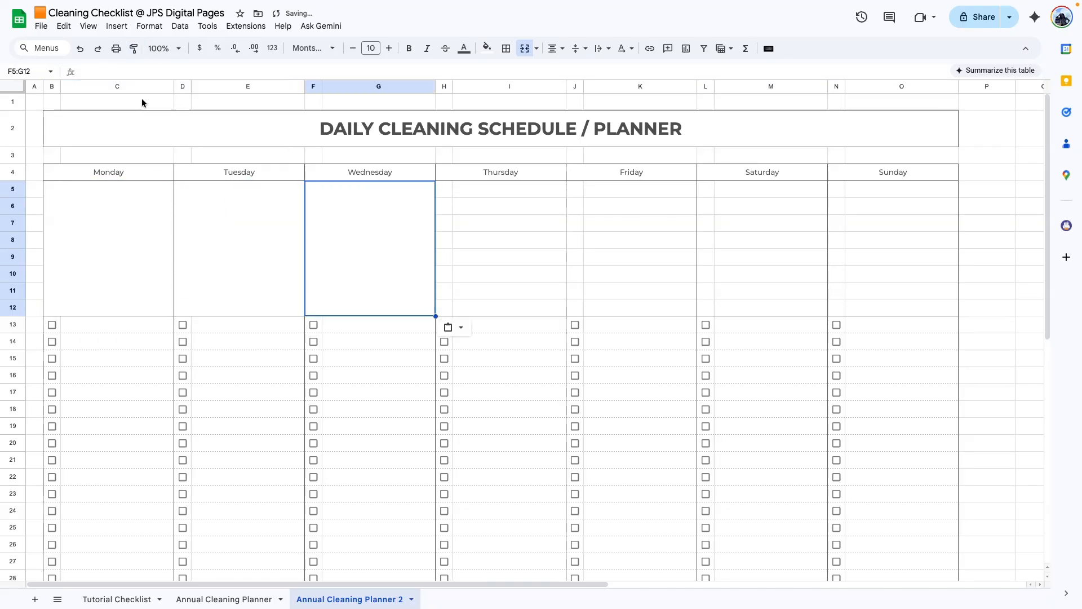
# Copy the merged formatting of B5:G12 to the Thursday through Saturday chart areas and merge the Sunday chart area N5:O12 as well.
pyautogui.moveTo(66, 194); pyautogui.dragTo(345, 305)
pyautogui.click(133, 48)
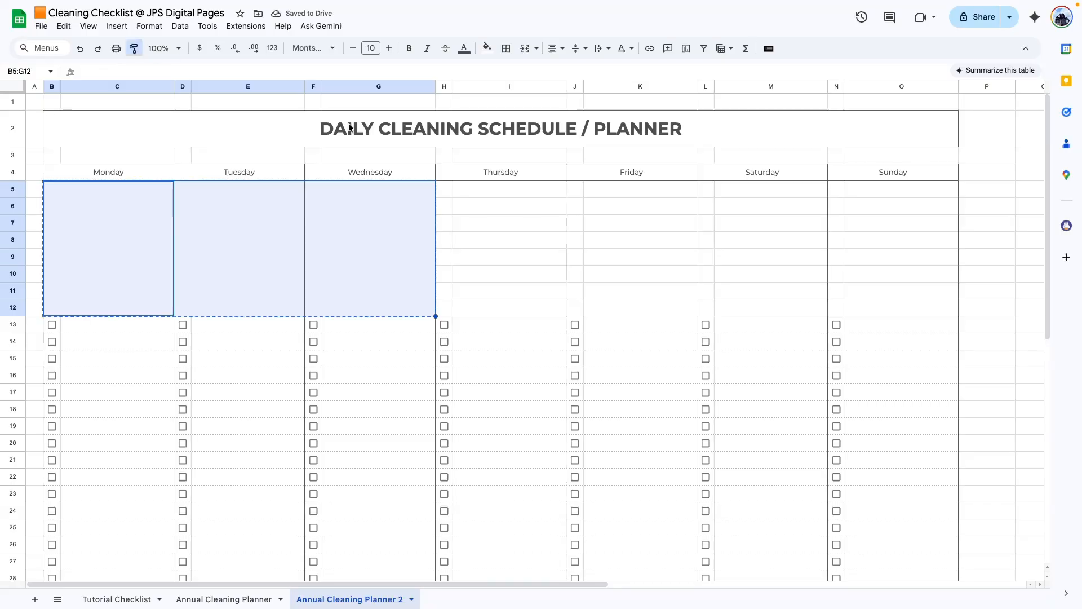
pyautogui.click(450, 190)
pyautogui.click(496, 442)
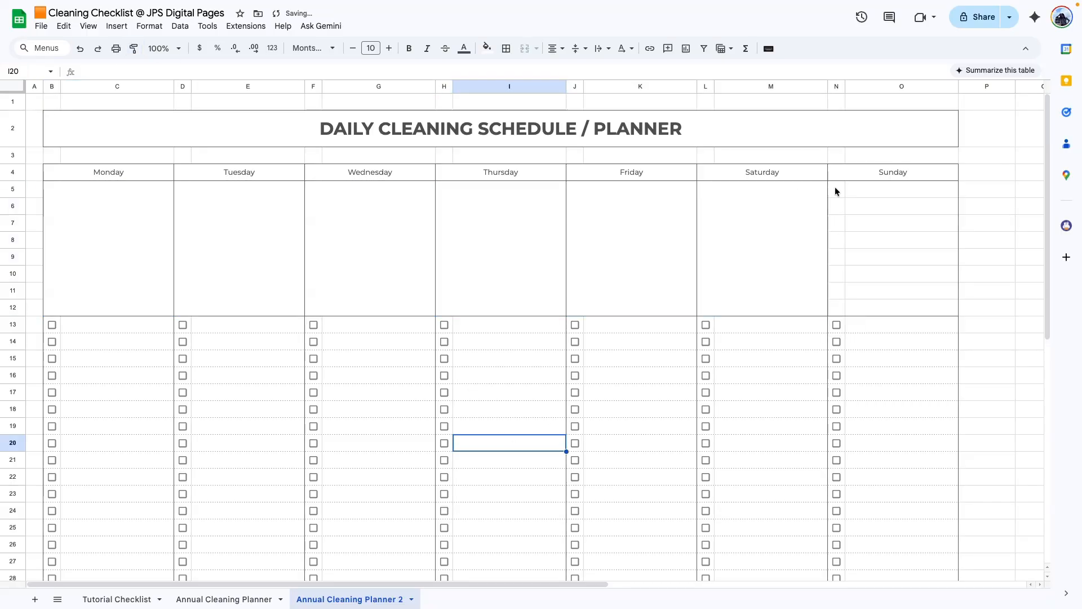
pyautogui.moveTo(836, 191); pyautogui.dragTo(896, 306)
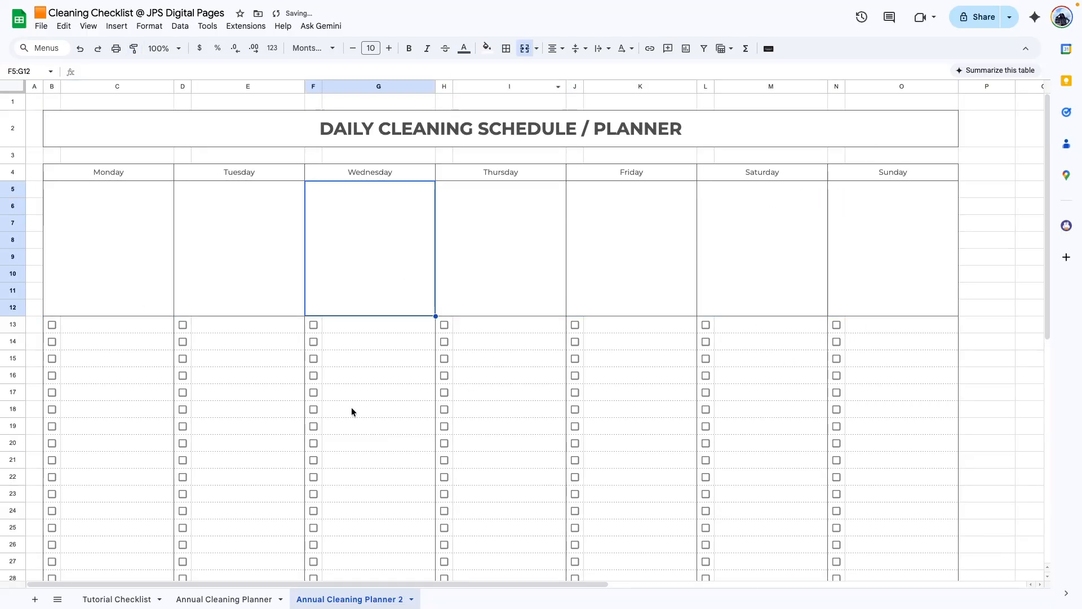
pyautogui.click(353, 423)
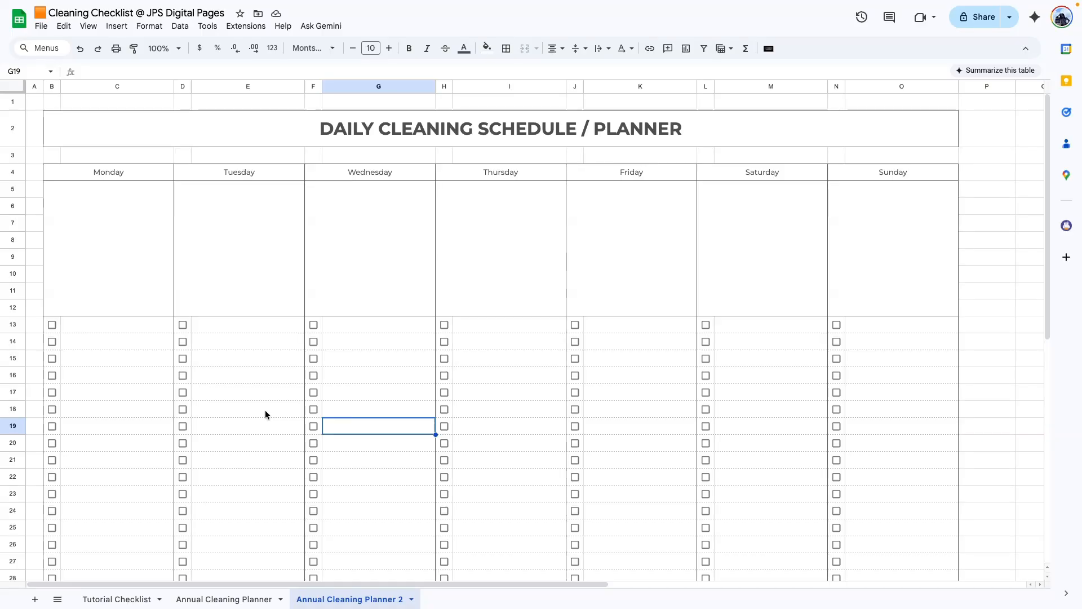
# Open the custom theme editor and browse the preset themes such as Forest and Vintage.
pyautogui.click(485, 48)
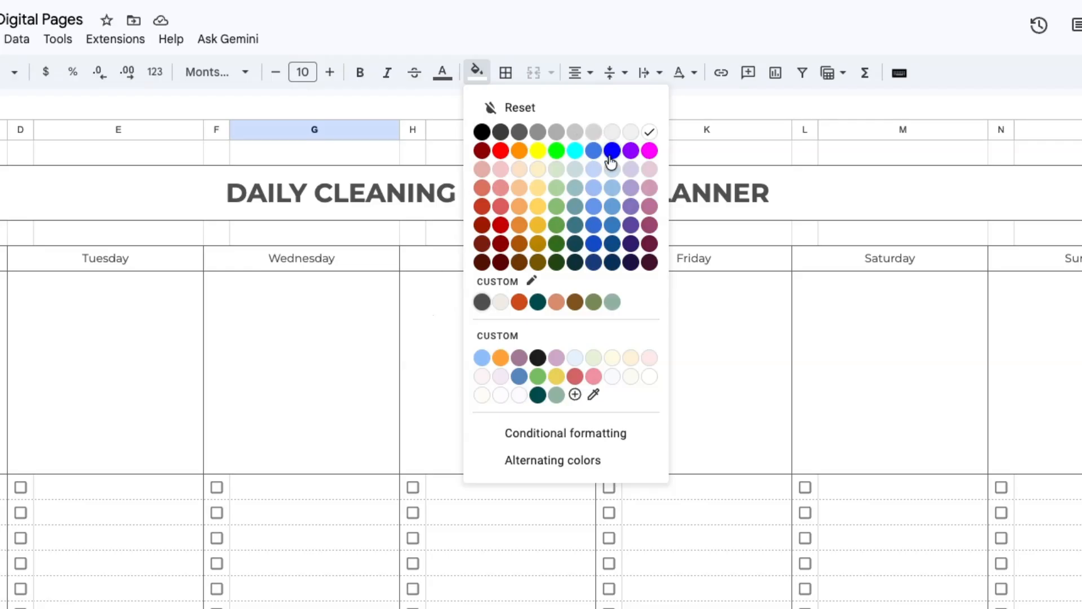
pyautogui.click(530, 281)
pyautogui.click(937, 85)
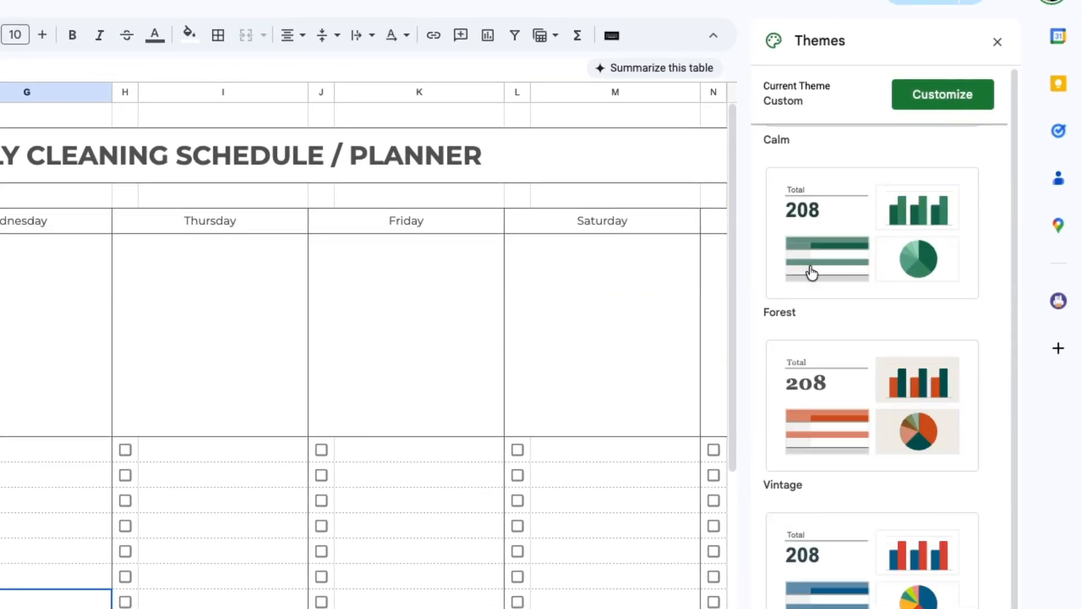
pyautogui.scroll(-1, 822, 305)
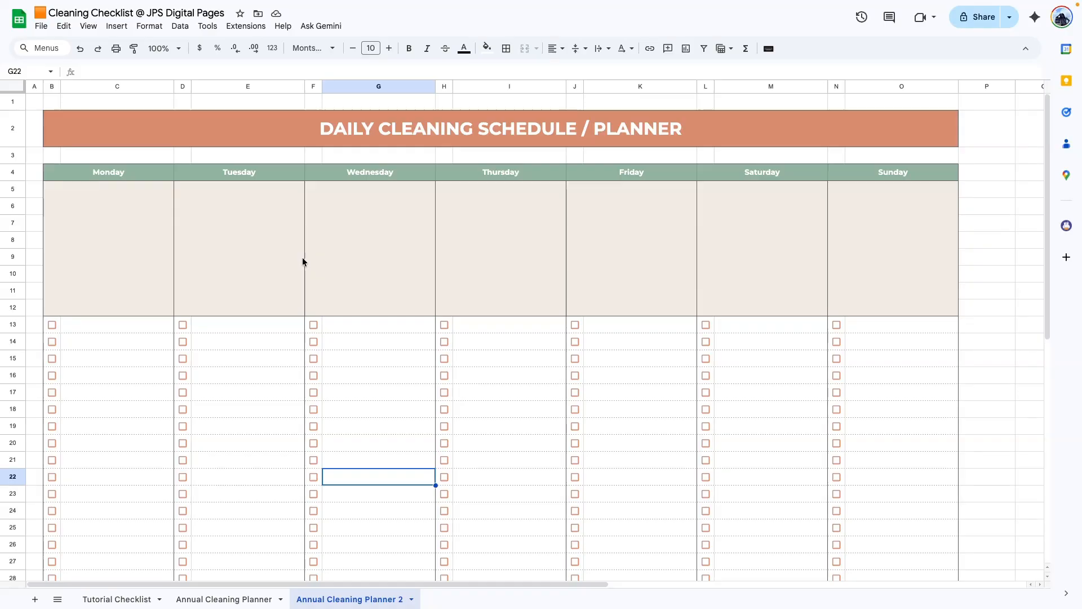
# Examine the finished daily schedule on the Annual Cleaning Planner sheet and the task checklists down to row 51 on Annual Cleaning Planner 2.
pyautogui.click(199, 593)
pyautogui.scroll(10, 155, 375)
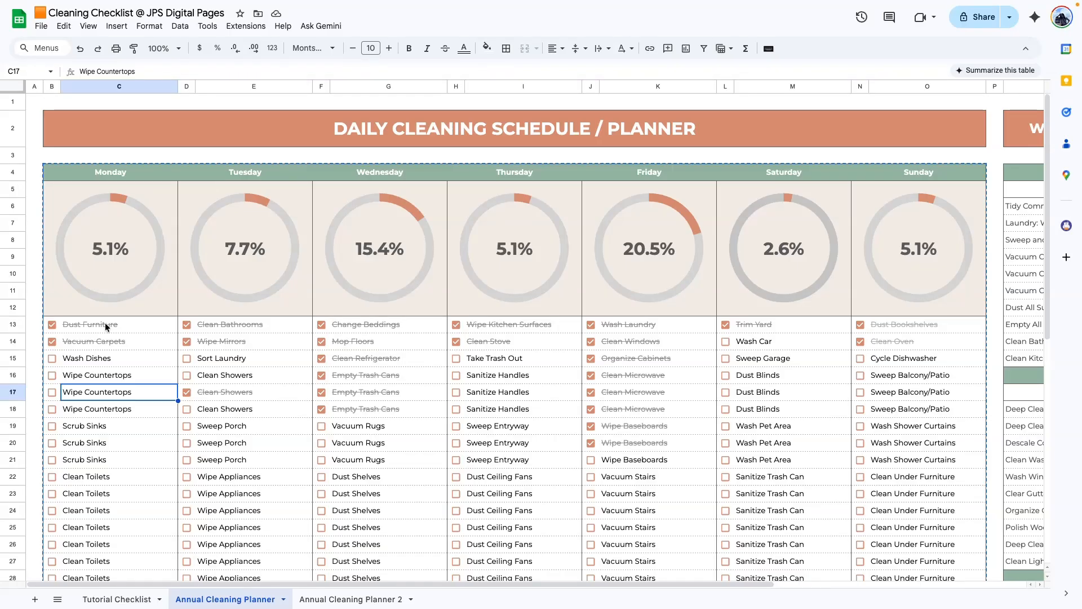
pyautogui.click(347, 595)
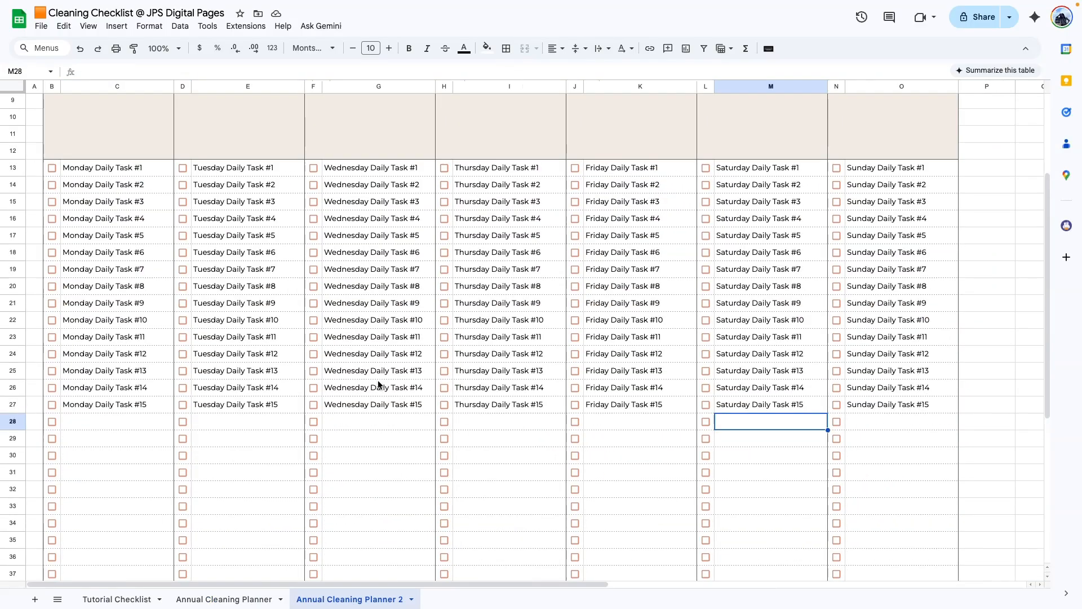
pyautogui.scroll(2, 149, 336)
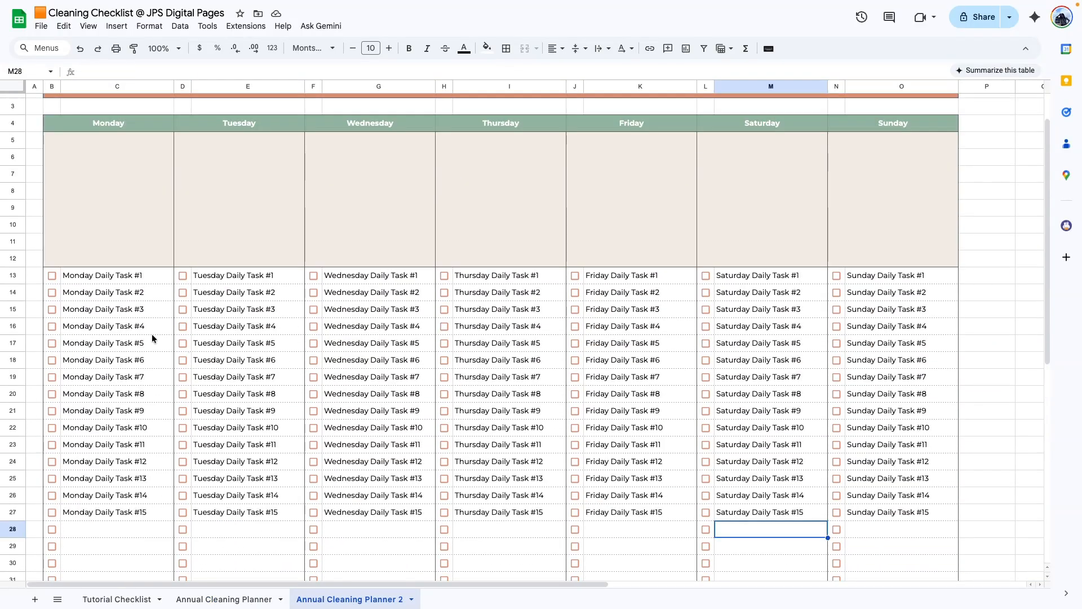
pyautogui.scroll(-7, 717, 417)
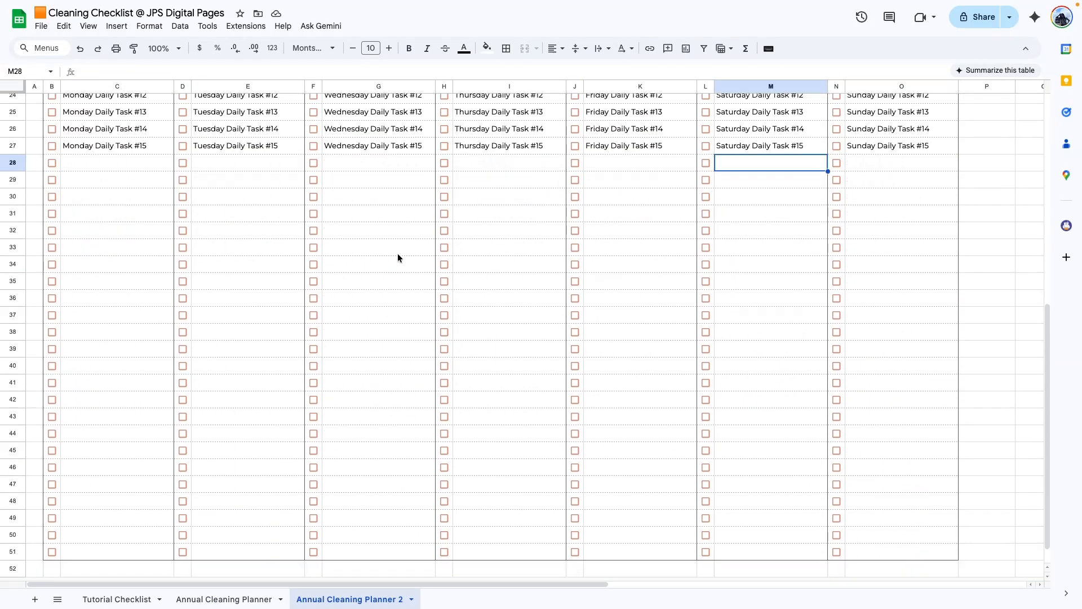
pyautogui.scroll(-2, 398, 257)
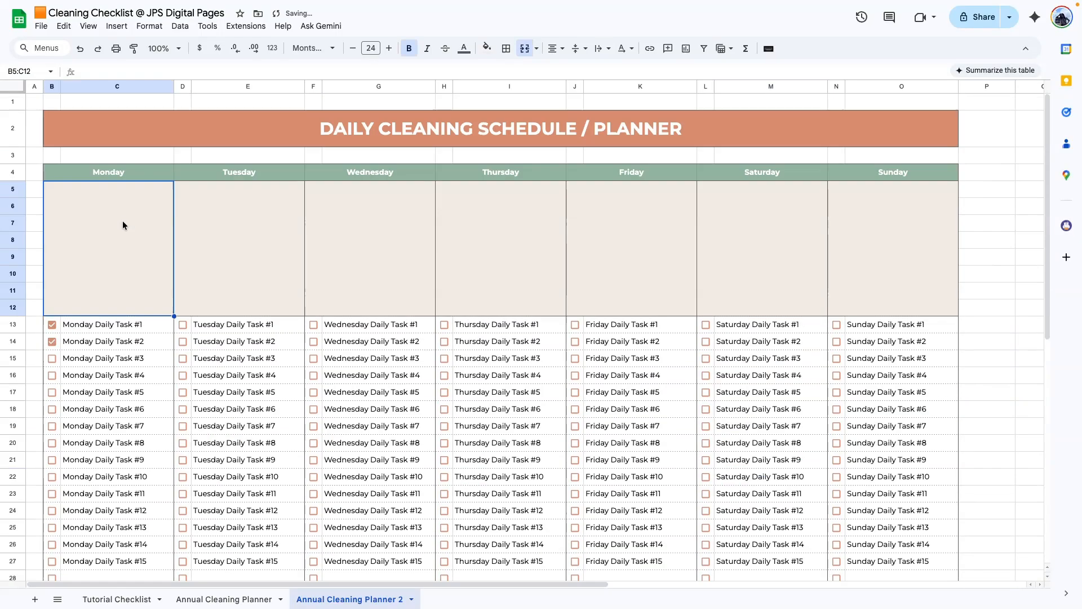
pyautogui.scroll(-1, 220, 408)
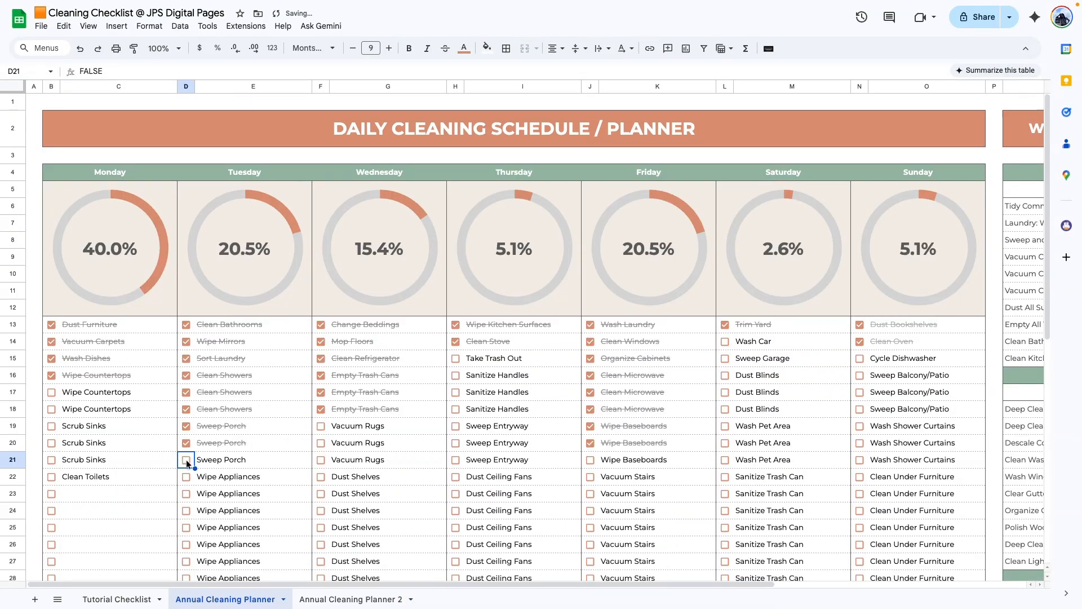
# Tick the Tuesday checkboxes in D21:D23 on the Annual Cleaning Planner sheet.
pyautogui.click(187, 460)
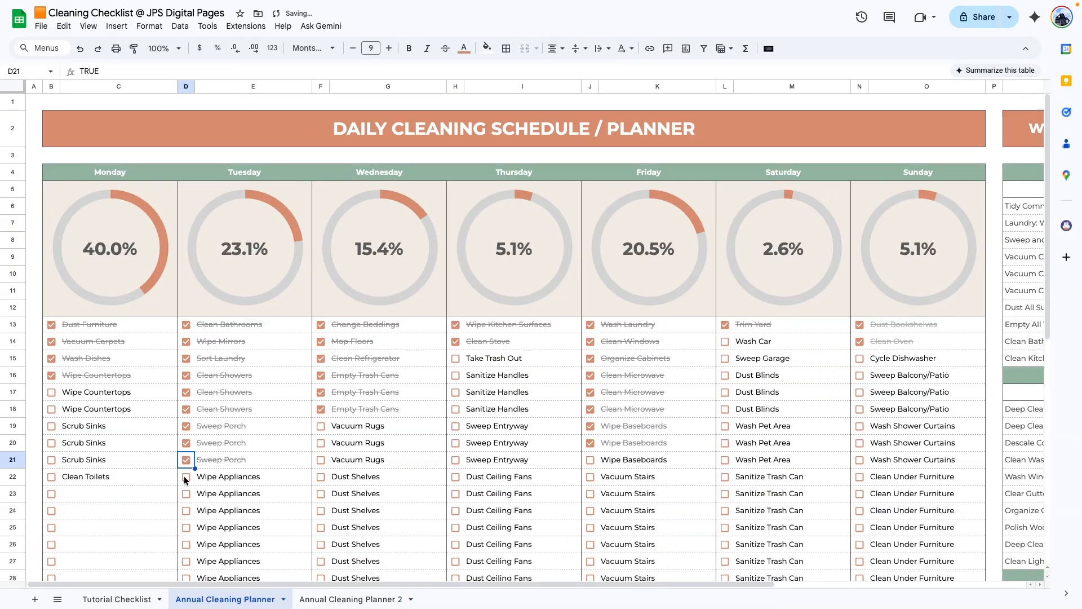
pyautogui.click(185, 477)
pyautogui.click(186, 494)
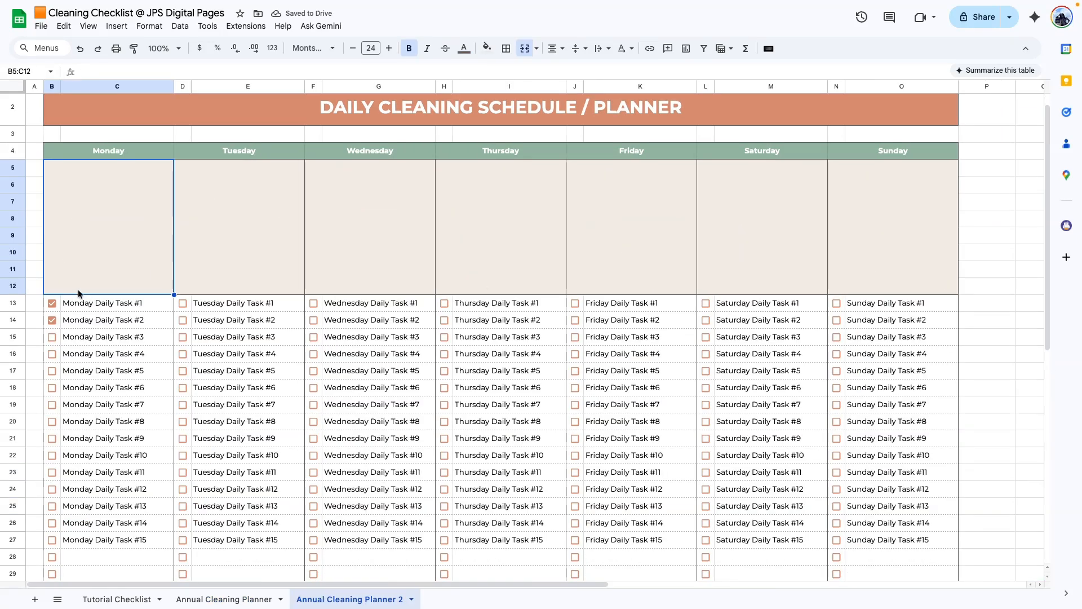
# Add a conditional formatting rule to the Monday checklist B13:C51 on Annual Cleaning Planner 2 with the custom formula =$B13.
pyautogui.moveTo(48, 301); pyautogui.dragTo(121, 522)
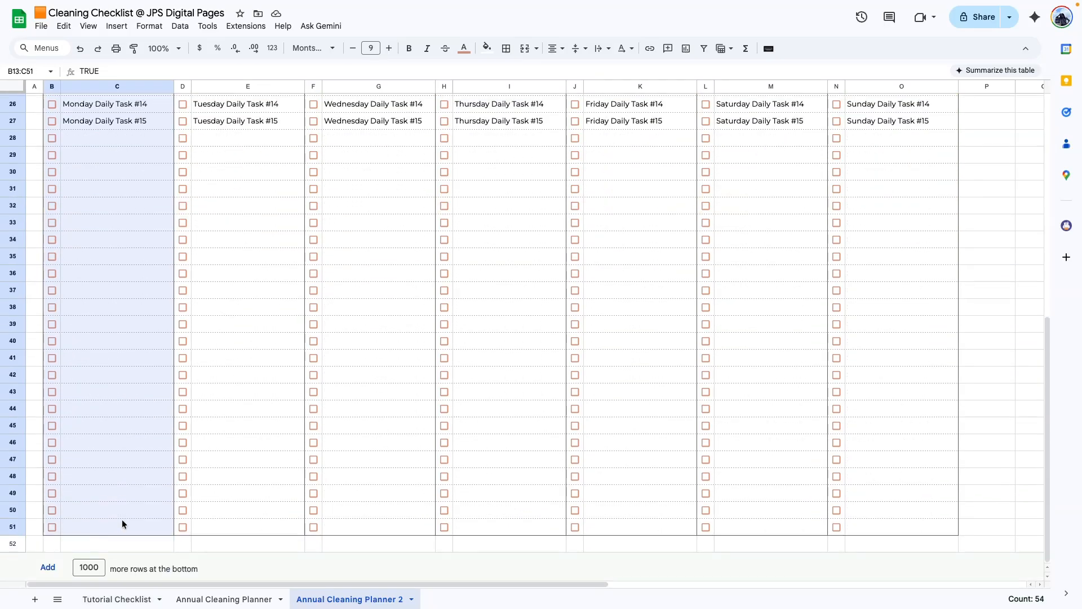
pyautogui.click(488, 48)
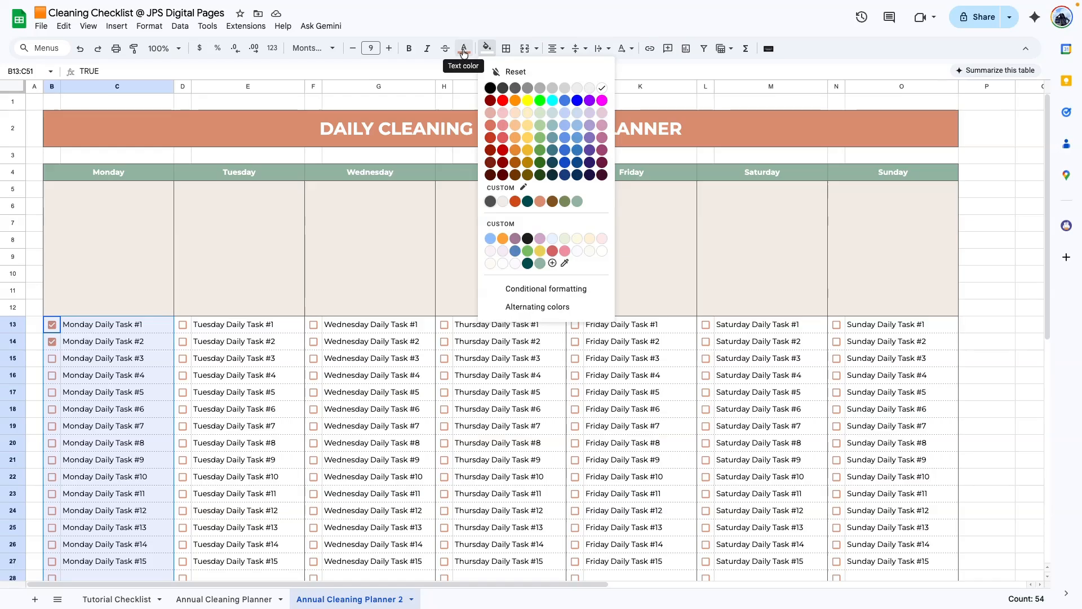
pyautogui.click(150, 26)
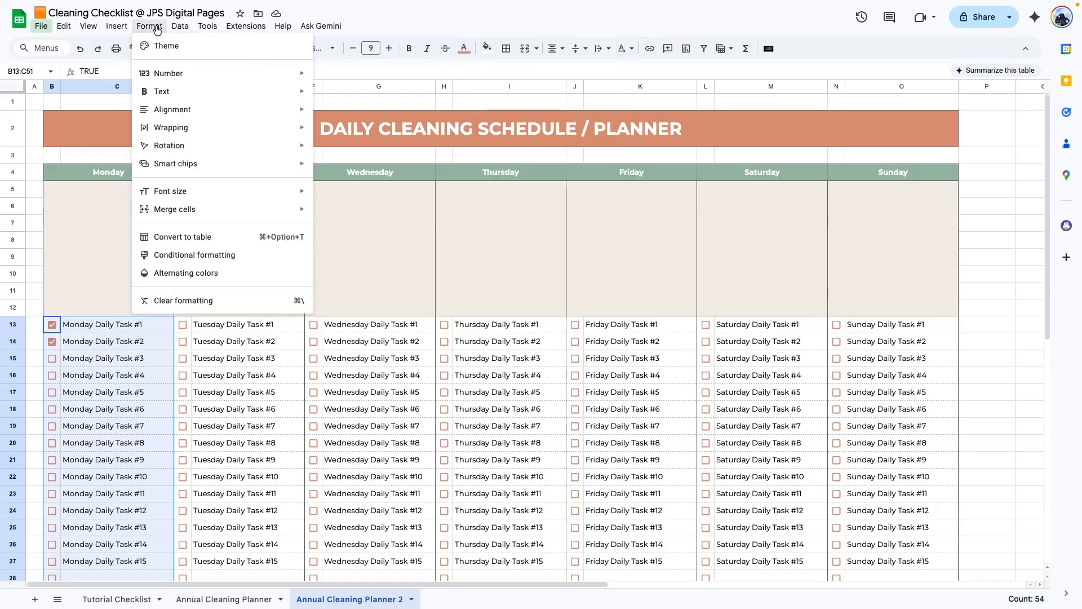
pyautogui.click(193, 255)
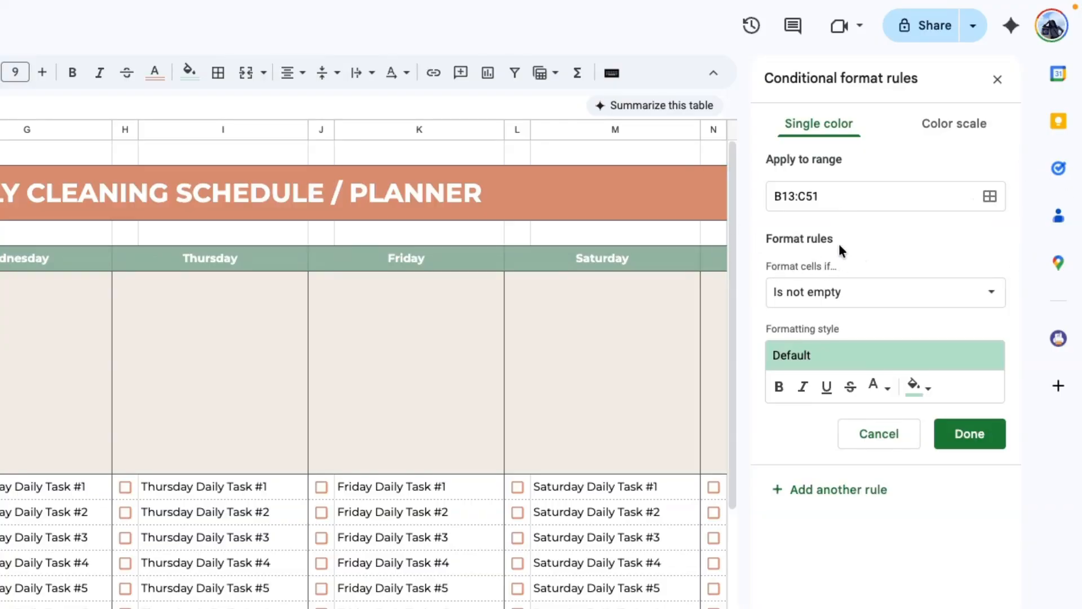
pyautogui.click(818, 293)
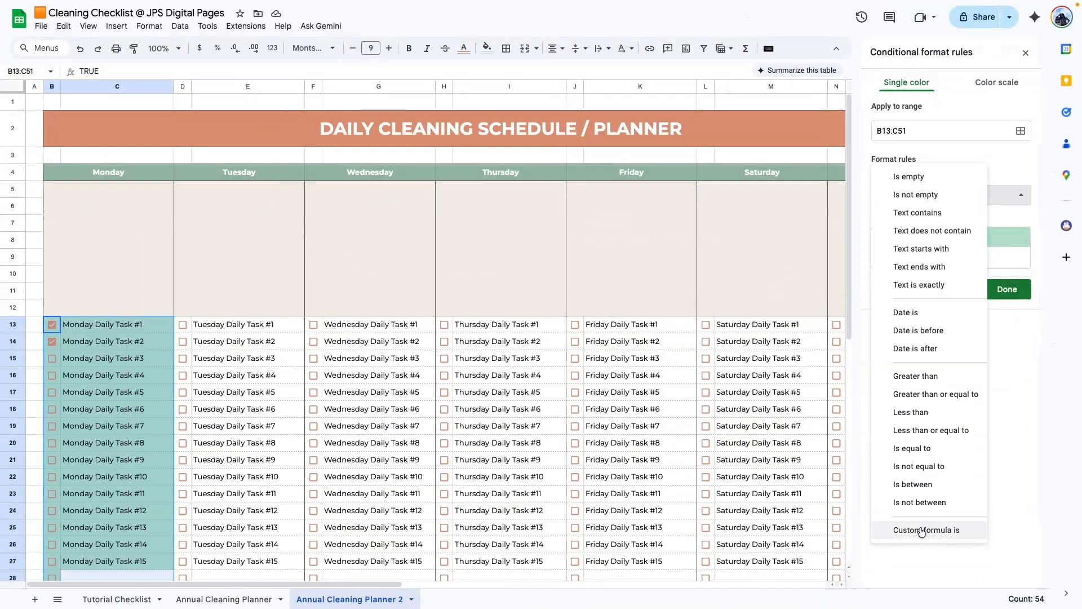
pyautogui.click(921, 531)
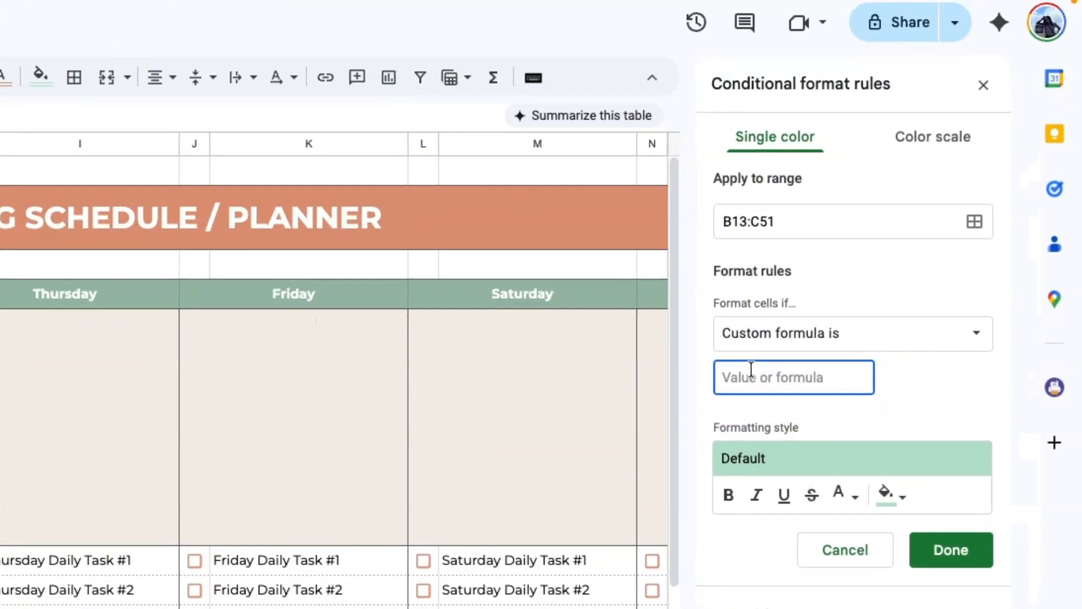
pyautogui.write('=')
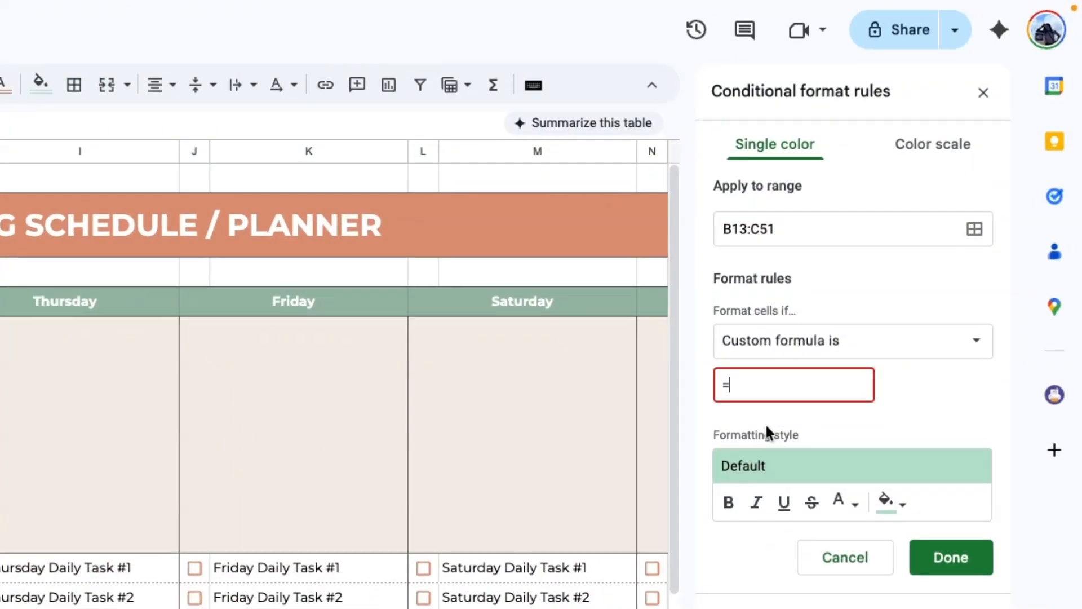
pyautogui.write('$b13')
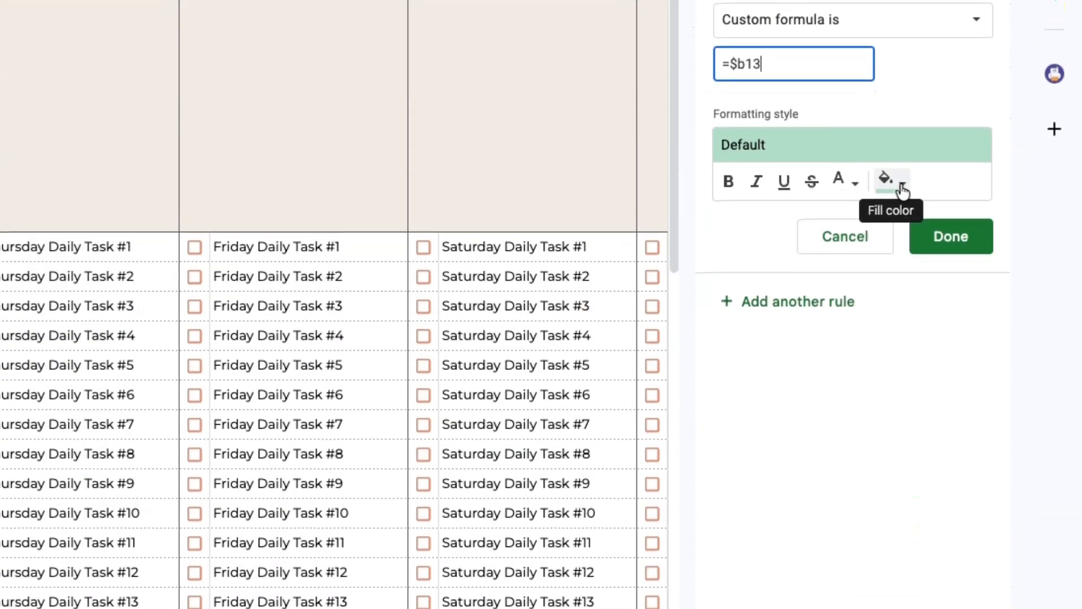
# Format the Monday rule with no fill, dark gray 1 text and strikethrough, and save it.
pyautogui.click(903, 191)
pyautogui.click(771, 213)
pyautogui.click(857, 192)
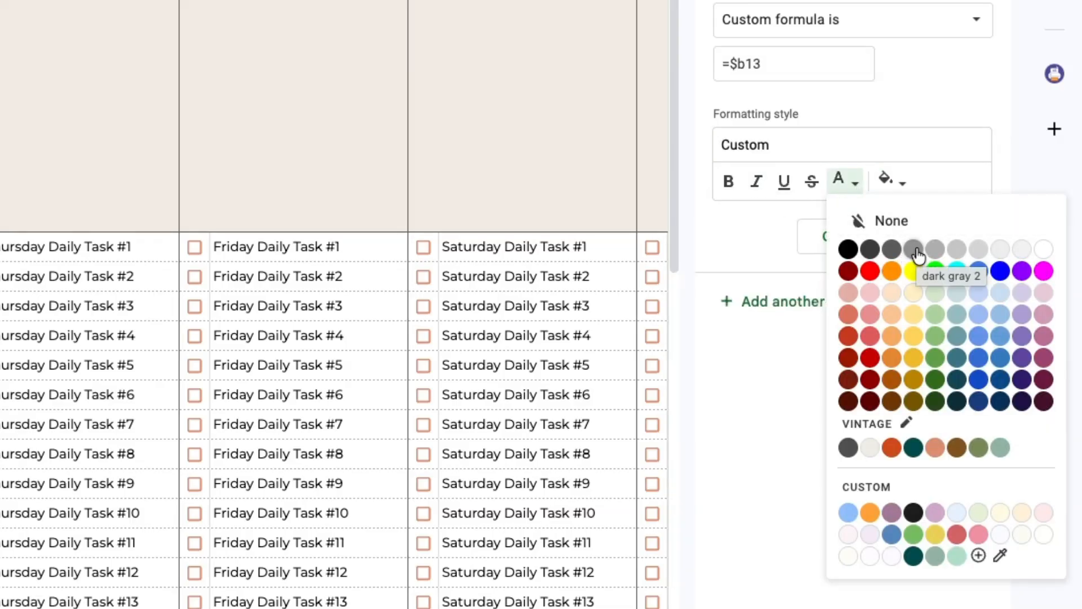
pyautogui.click(935, 248)
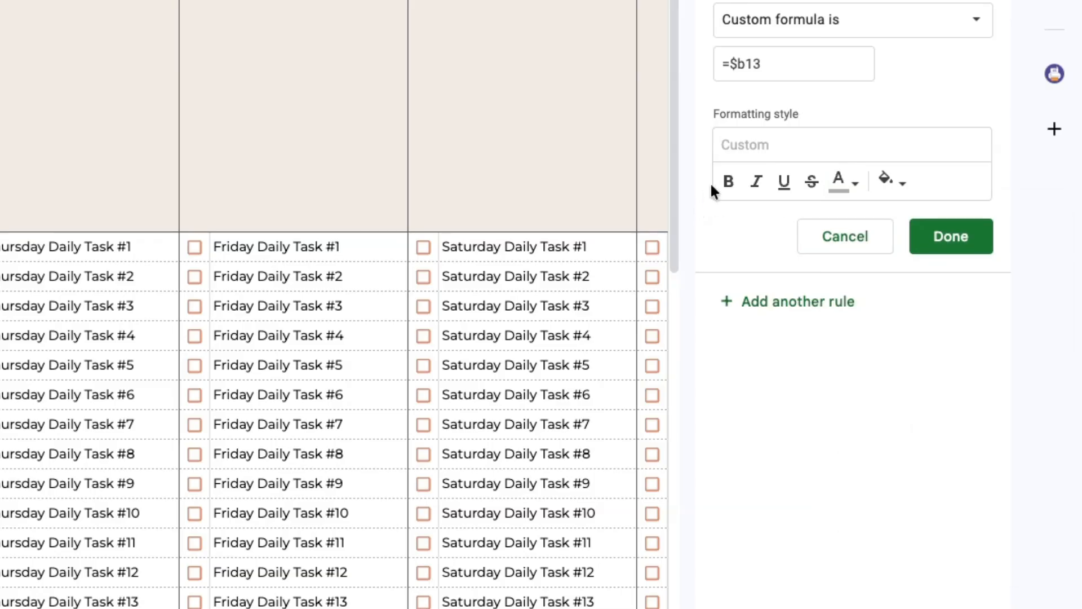
pyautogui.click(812, 186)
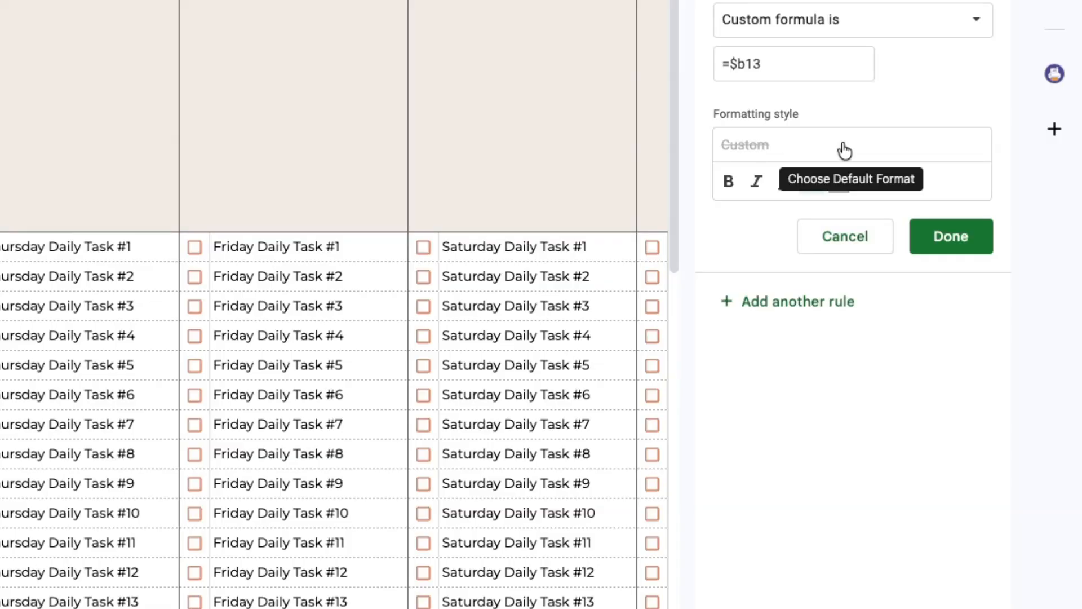
pyautogui.click(938, 249)
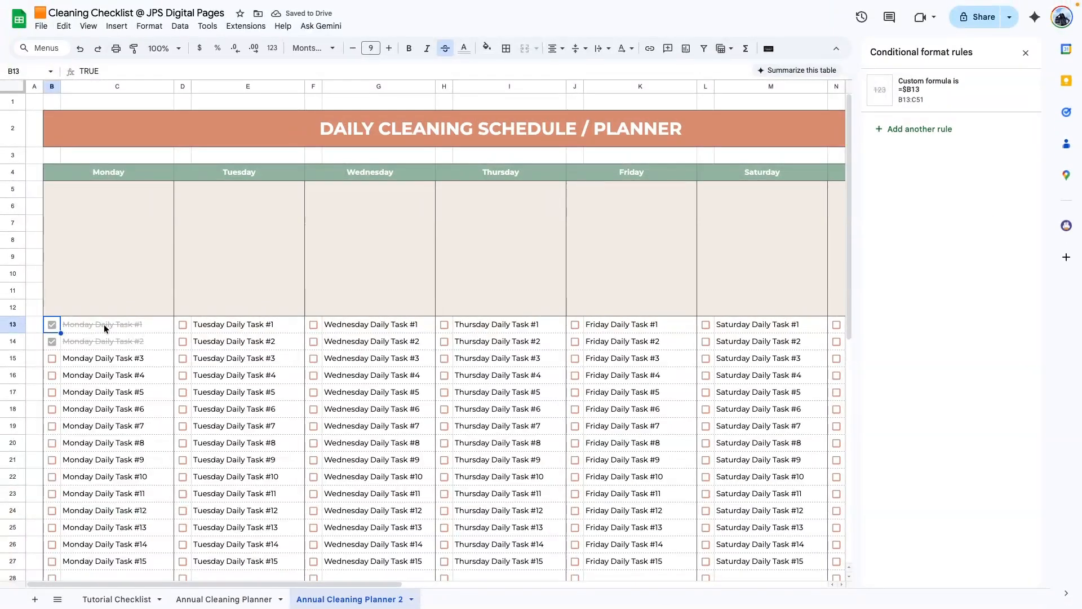
pyautogui.click(136, 421)
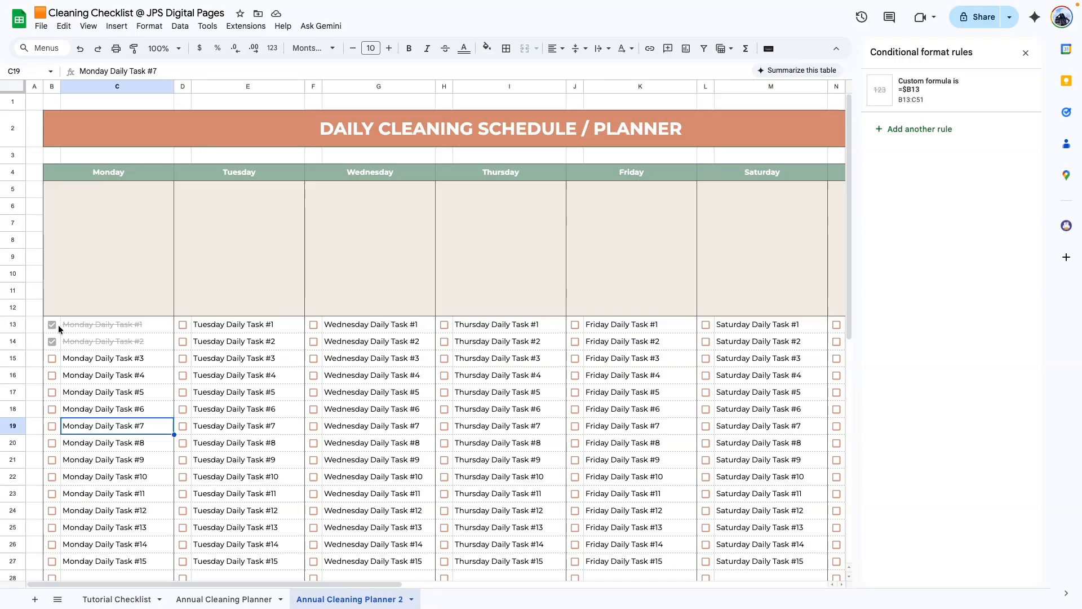
# Try the Monday rule with the column lock removed, using the formula =B13.
pyautogui.click(949, 108)
pyautogui.click(884, 221)
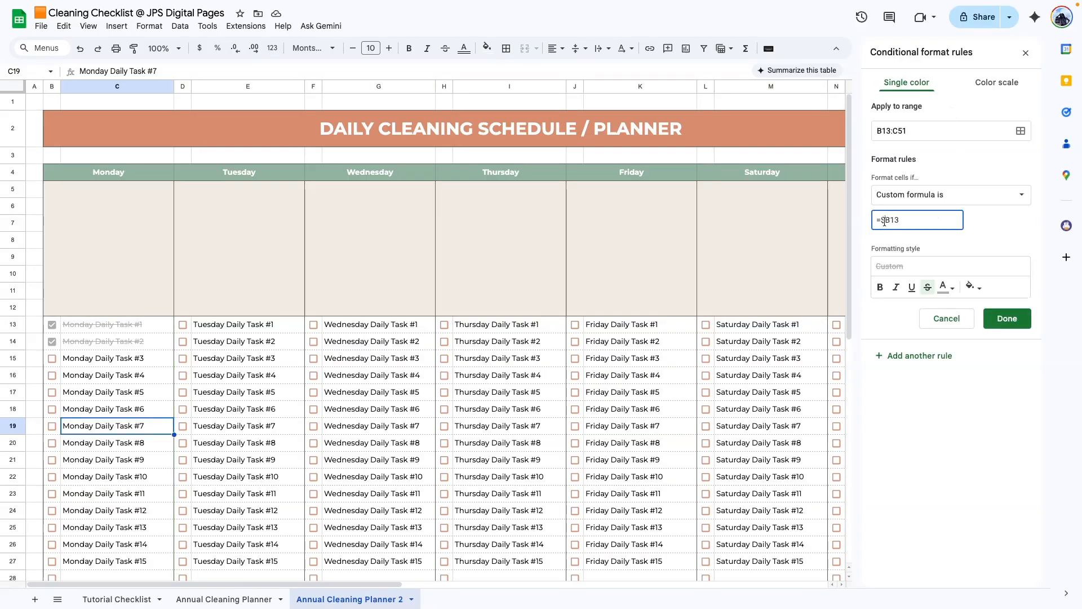
pyautogui.press('BackSpace')
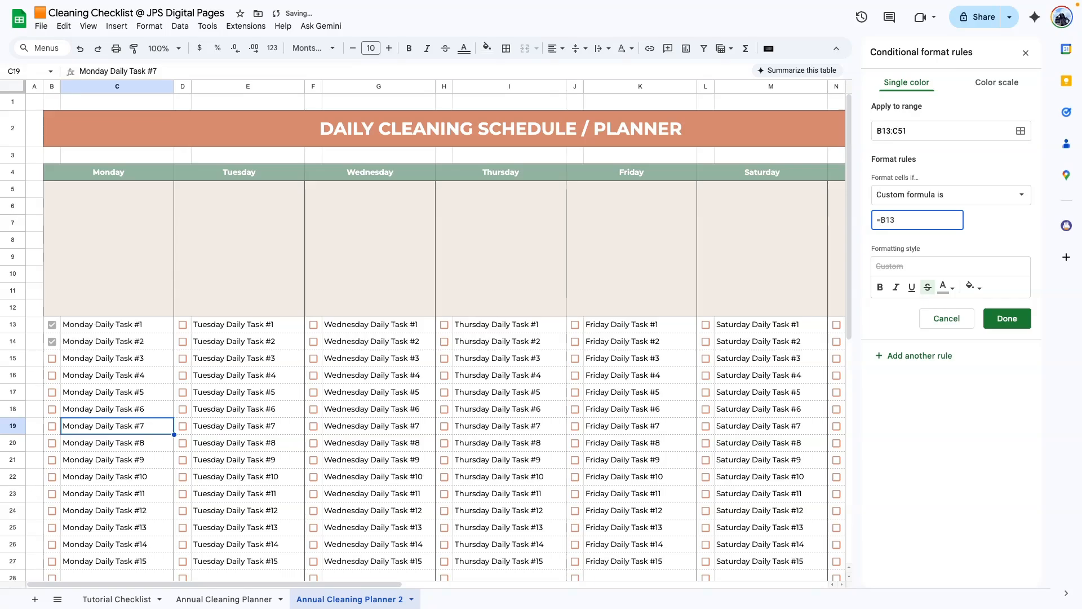
pyautogui.click(1007, 318)
# Test the rule by unchecking and rechecking B13 and B14, and reopen it to restore the formula =$B13.
pyautogui.click(80, 183)
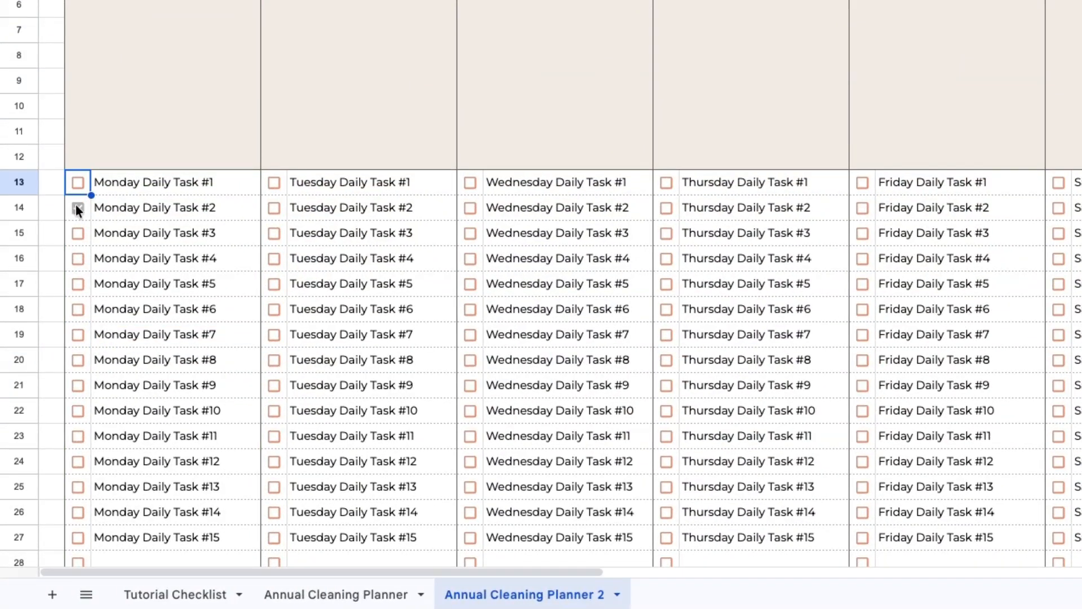
pyautogui.click(76, 206)
pyautogui.click(76, 180)
pyautogui.click(76, 207)
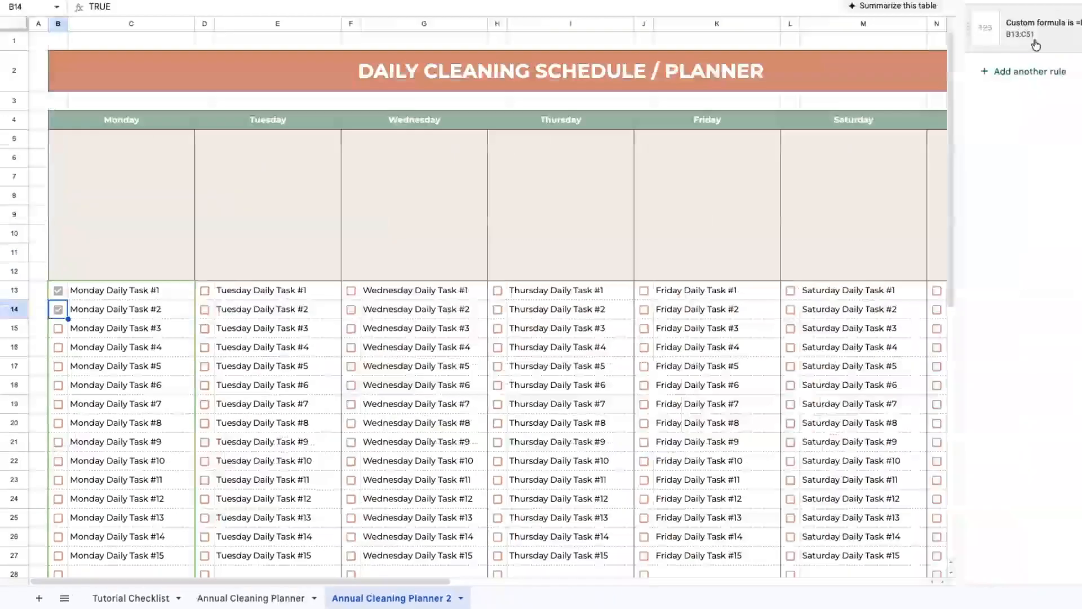
pyautogui.click(1034, 41)
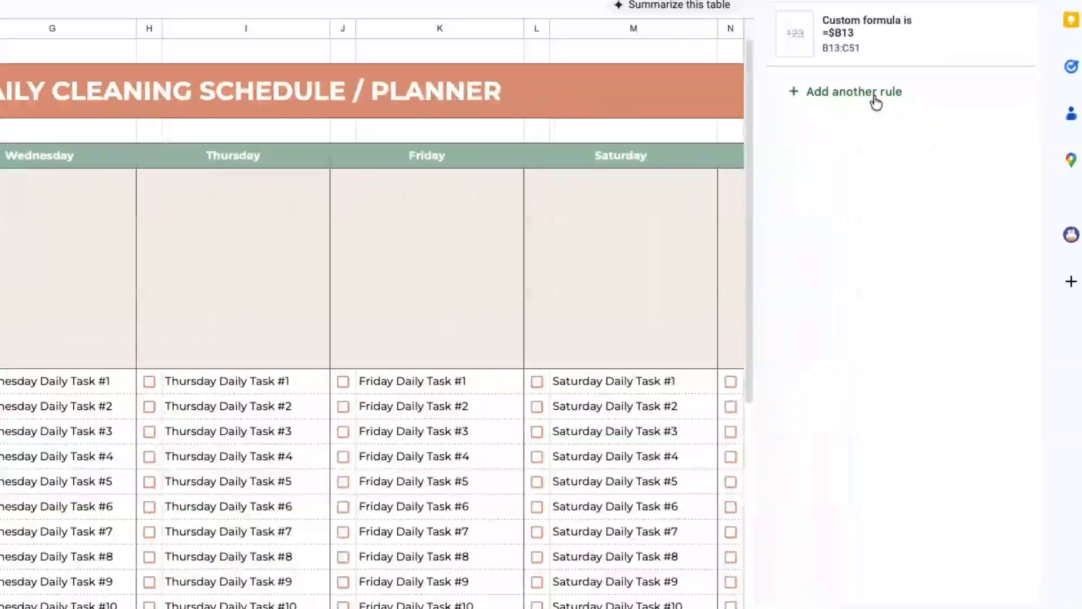
# Add another conditional formatting rule for the Tuesday checklist D13:E51 with the custom formula =$D13.
pyautogui.click(931, 133)
pyautogui.click(1002, 92)
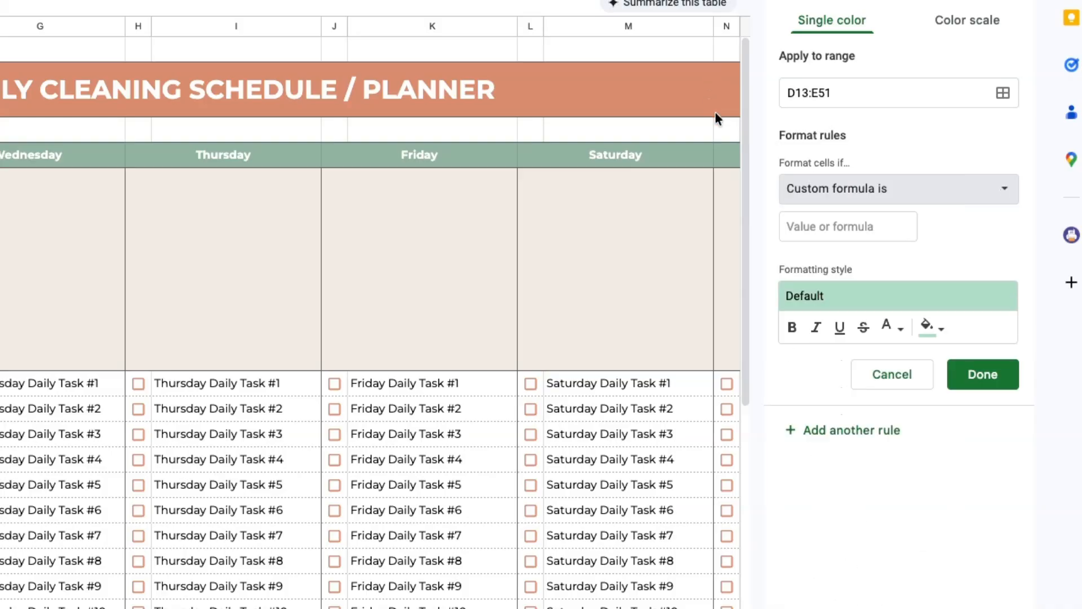
pyautogui.click(804, 235)
pyautogui.write('=$')
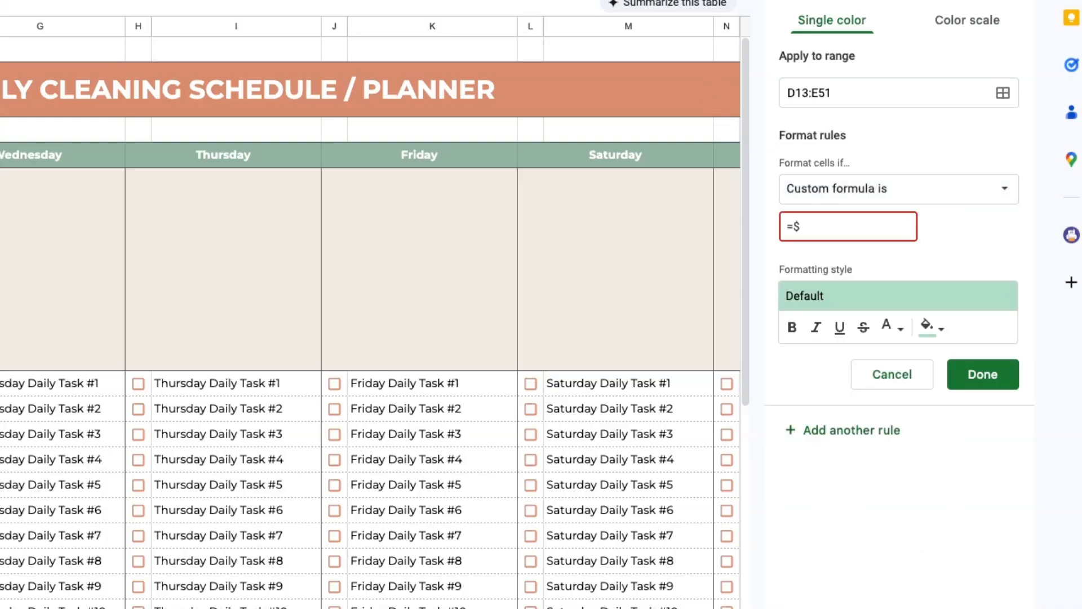
pyautogui.write('d13')
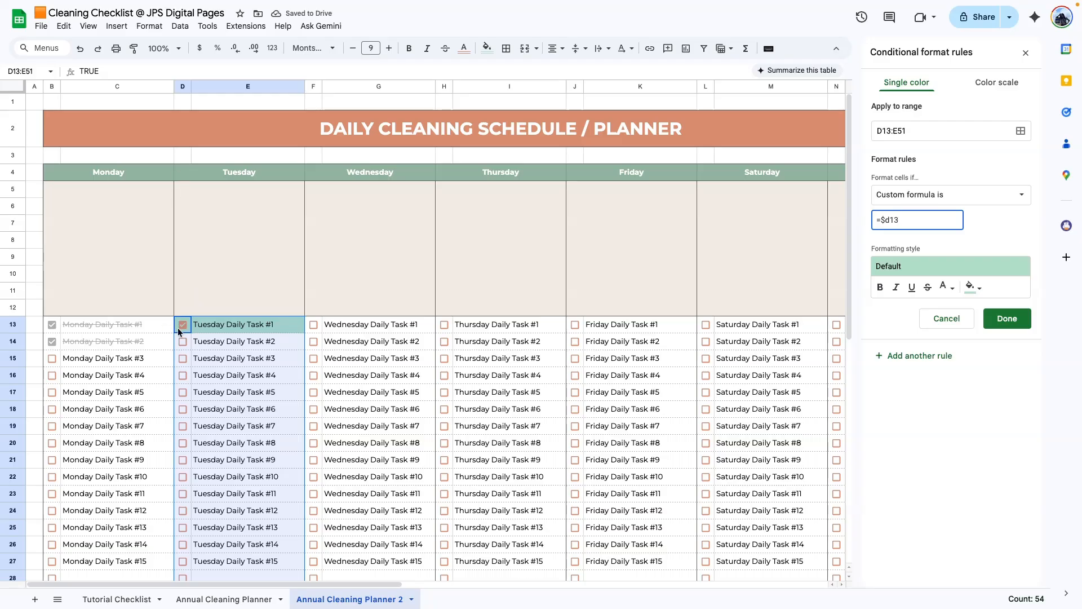
# Format the Tuesday rule with no fill, gray text and strikethrough.
pyautogui.click(970, 287)
pyautogui.click(958, 308)
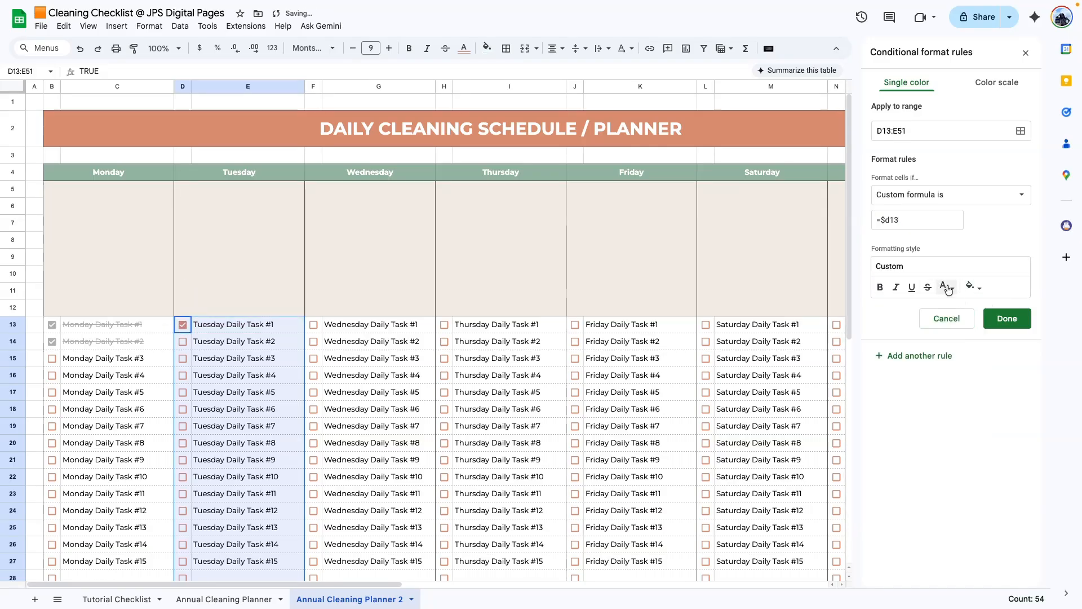
pyautogui.click(948, 289)
pyautogui.click(997, 330)
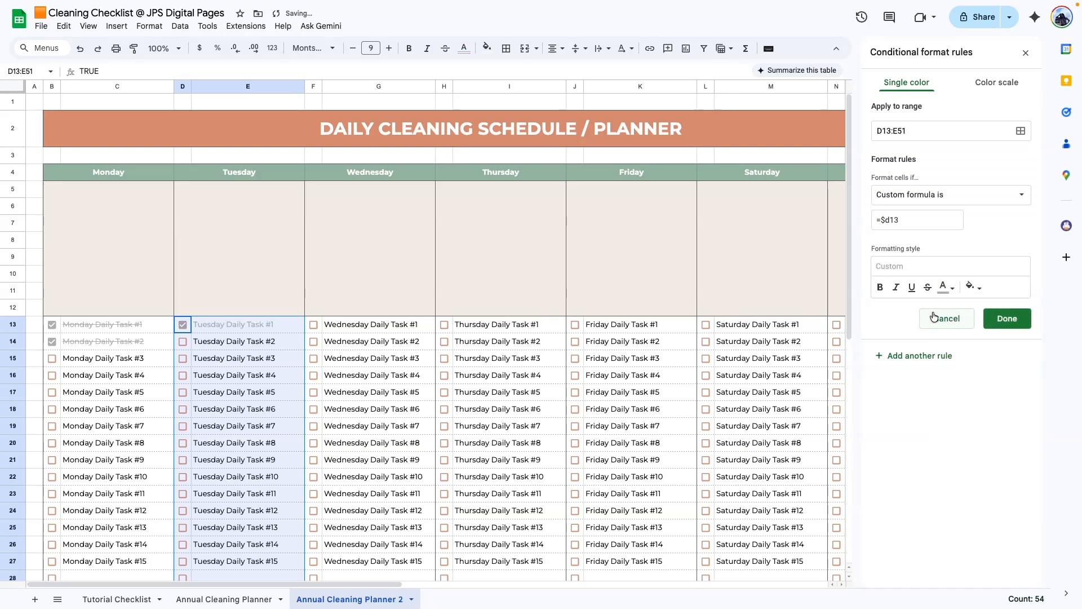
pyautogui.click(927, 287)
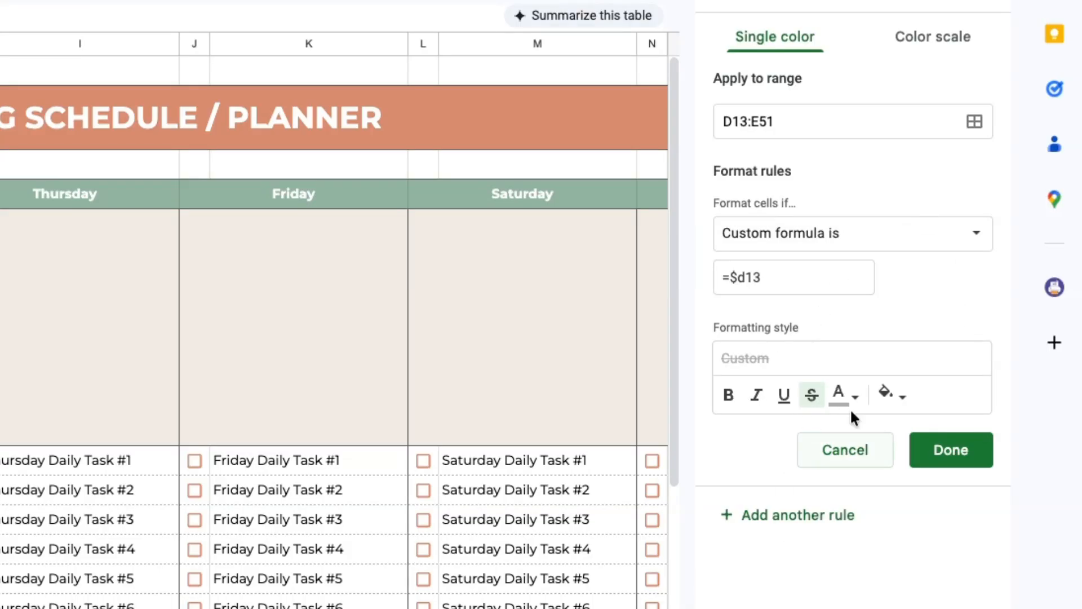
# Add a rule for the Wednesday checklist F13:G51 with the formula =$F13 and test it with checkboxes F13, F14 and D13.
pyautogui.click(784, 525)
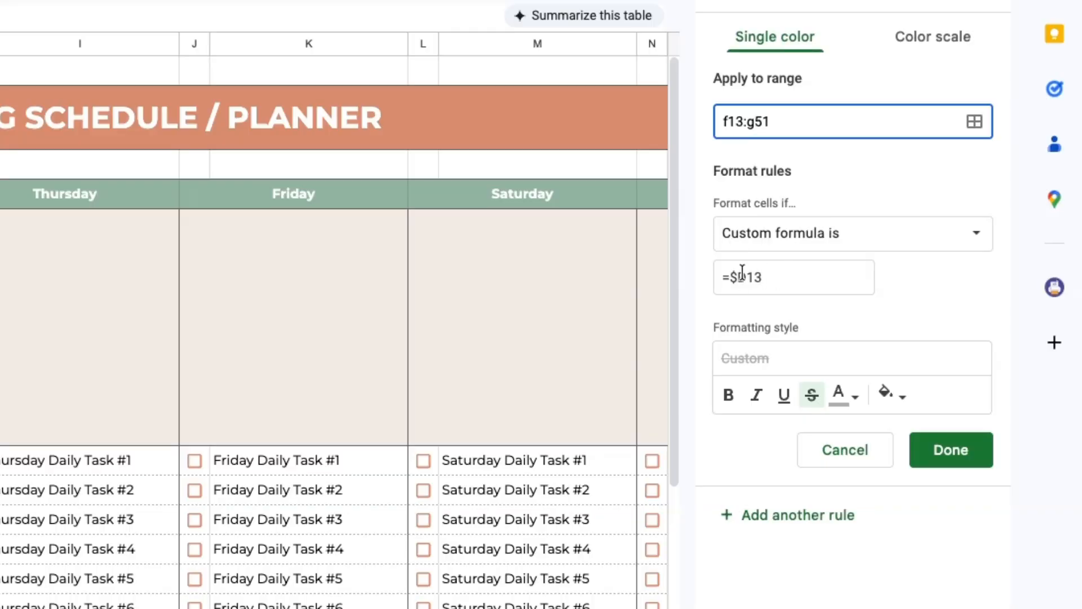
pyautogui.click(742, 275)
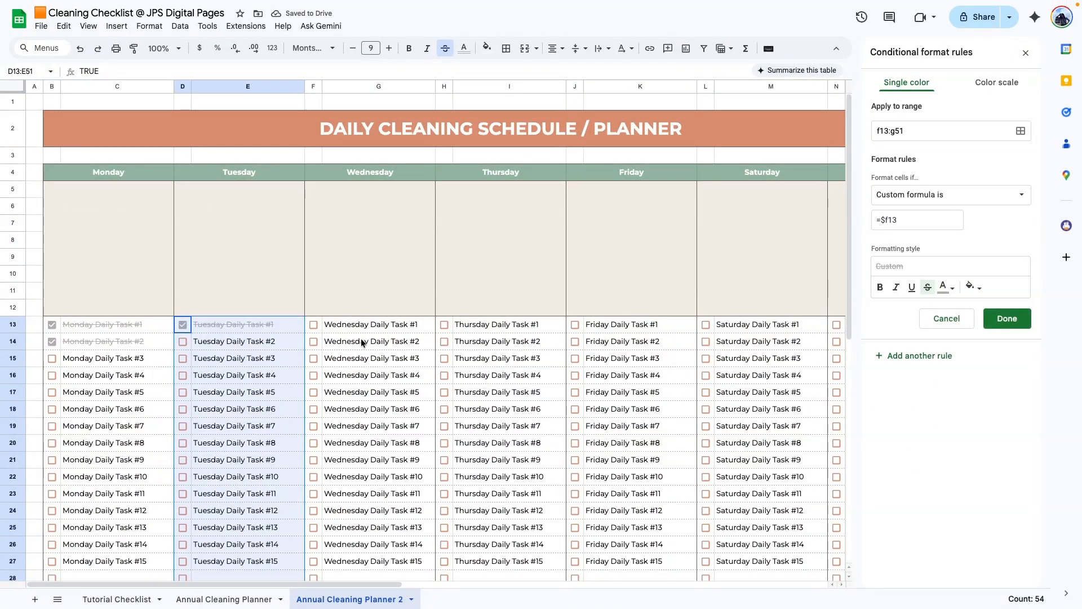
pyautogui.click(313, 325)
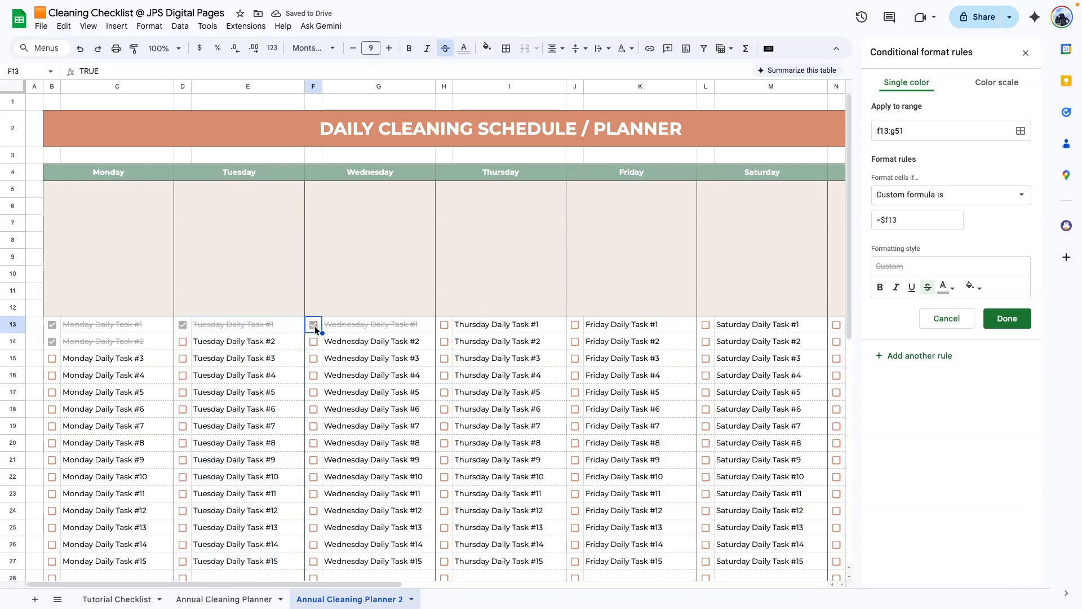
pyautogui.click(314, 326)
pyautogui.click(311, 342)
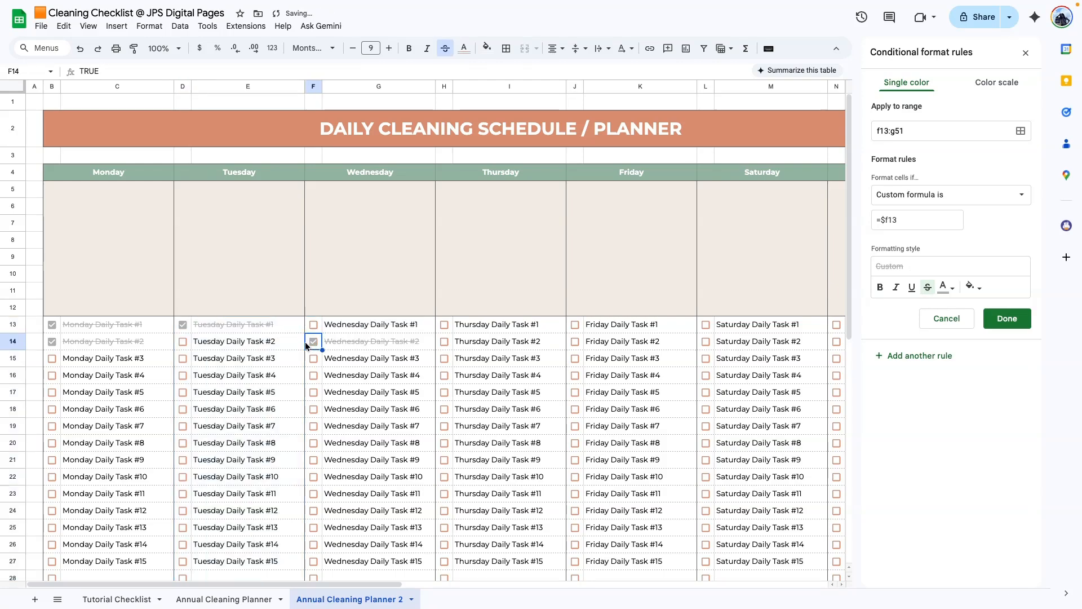
pyautogui.click(182, 326)
pyautogui.click(185, 324)
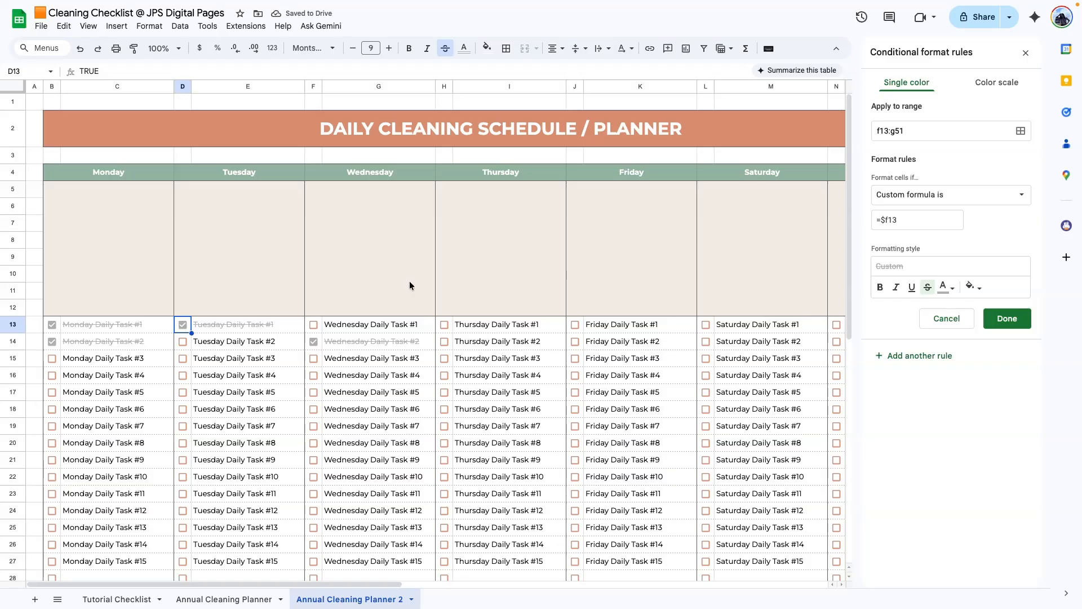
# Add another conditional formatting rule for the Thursday checklist H13:I51 with the custom formula =$H13.
pyautogui.click(908, 359)
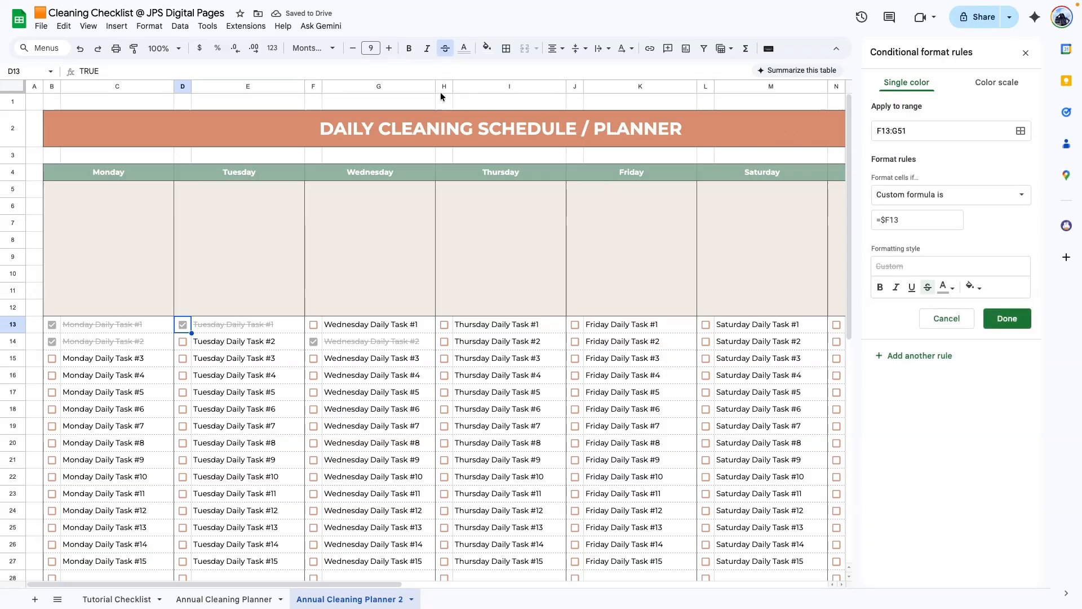
pyautogui.click(888, 218)
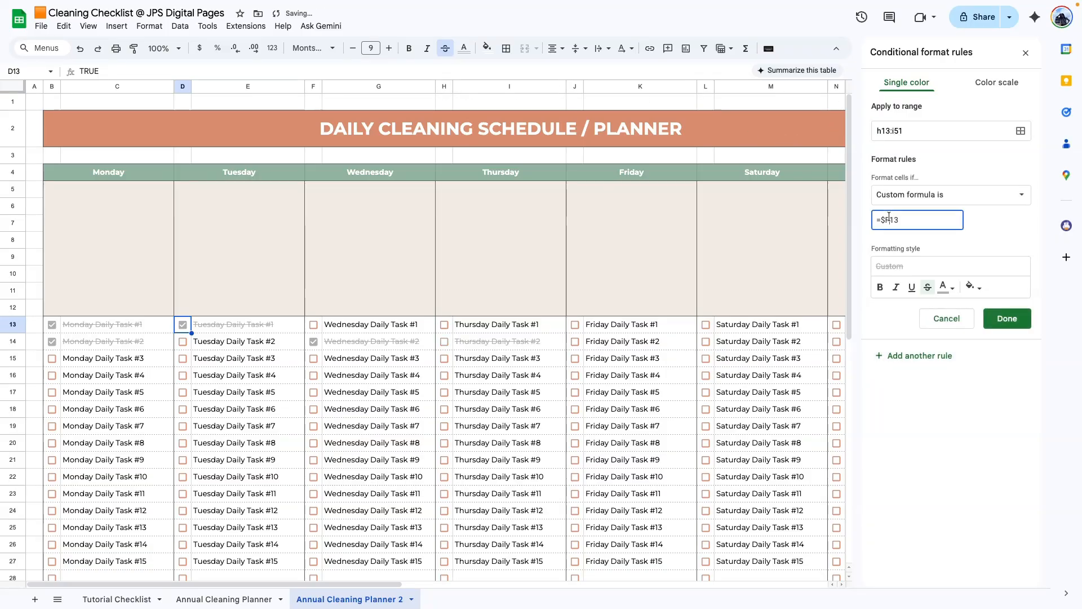
pyautogui.press('BackSpace')
pyautogui.write('h')
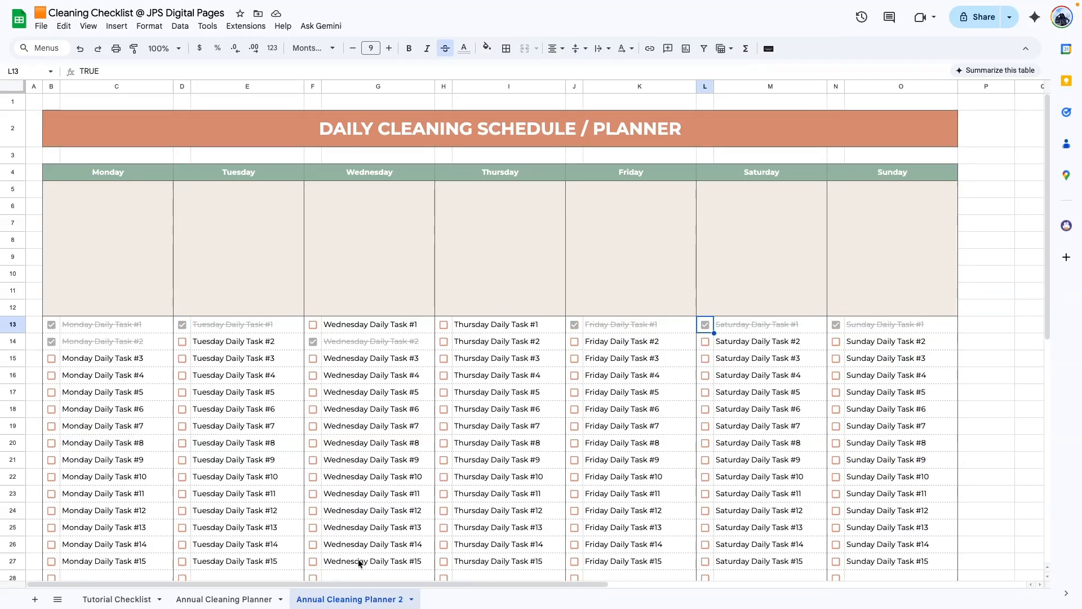
# Go to the Annual Cleaning Planner sheet, review the Monday tasks C13:C22 and their doughnut chart, and check off the task in row 17.
pyautogui.click(228, 599)
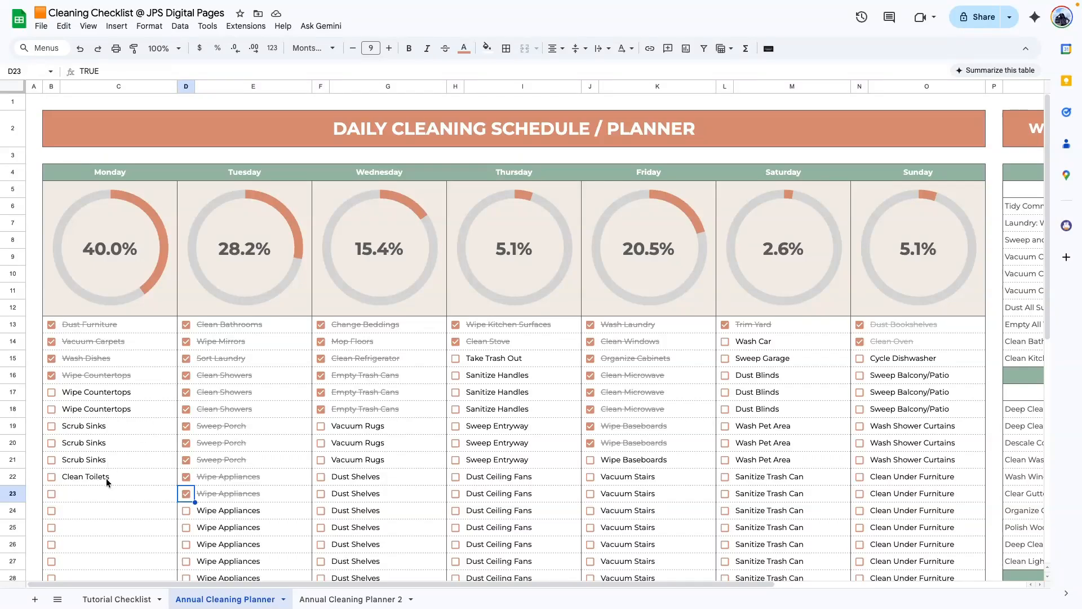
pyautogui.moveTo(106, 476); pyautogui.dragTo(139, 331)
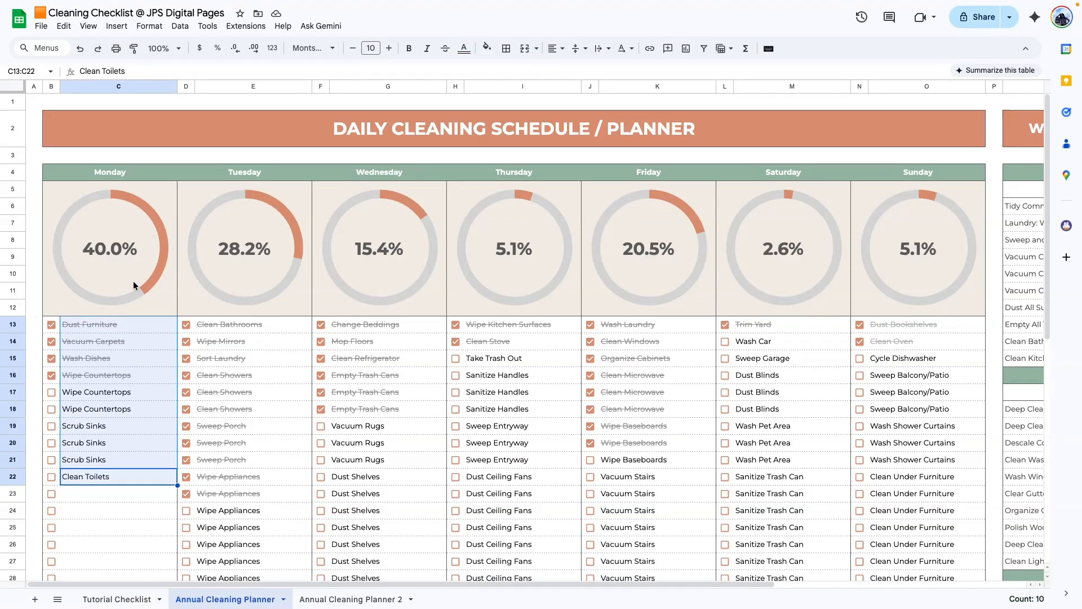
pyautogui.click(51, 392)
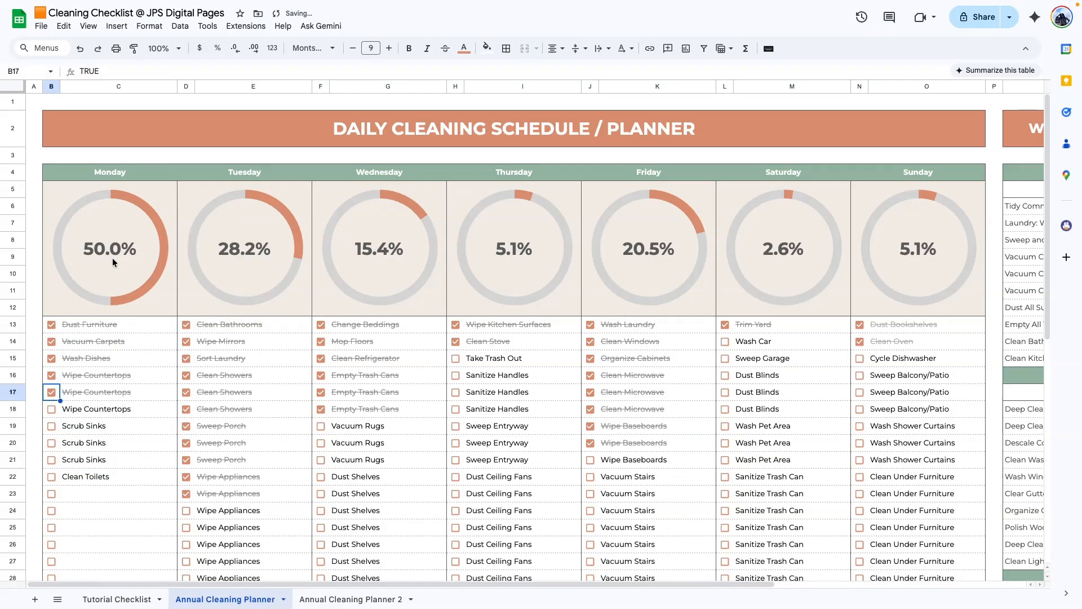
pyautogui.click(166, 185)
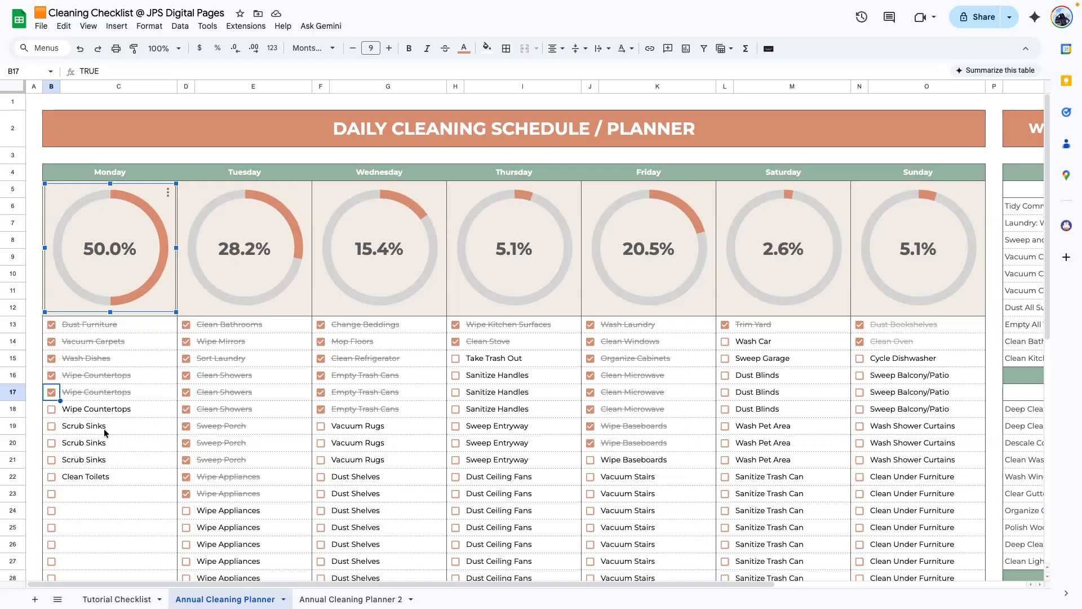
pyautogui.click(141, 314)
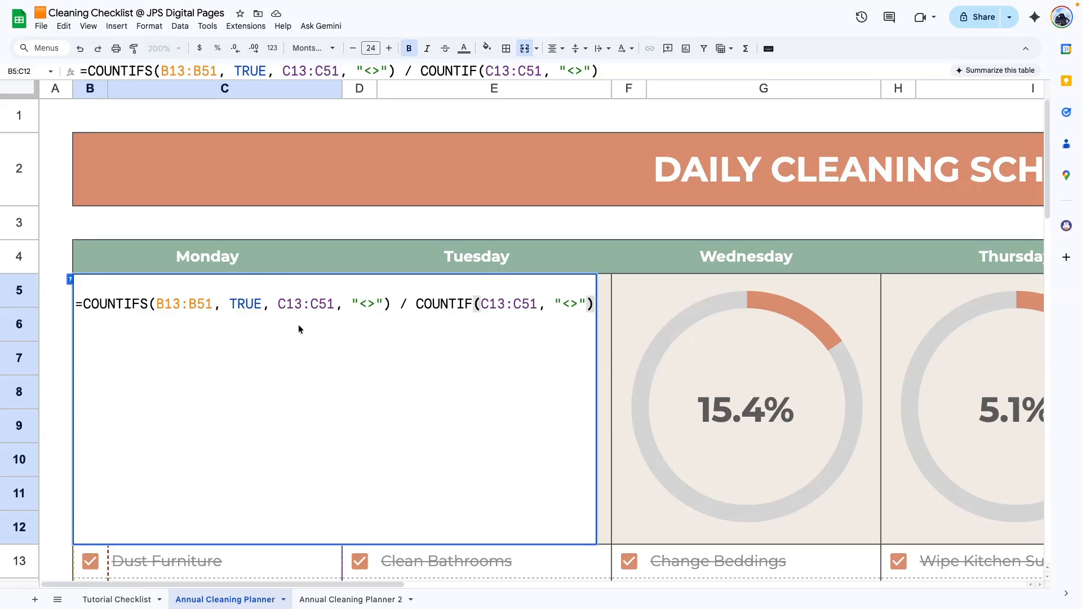
# Copy =COUNTIFS(B13:B51, TRUE, C13:C51, "<>") / COUNTIF(C13:C51, "<>") into Monday's chart area on Annual Cleaning Planner 2 and open it for review.
pyautogui.tripleClick(353, 305)
pyautogui.tripleClick(428, 304)
pyautogui.hotkey('ctrl', 'c')
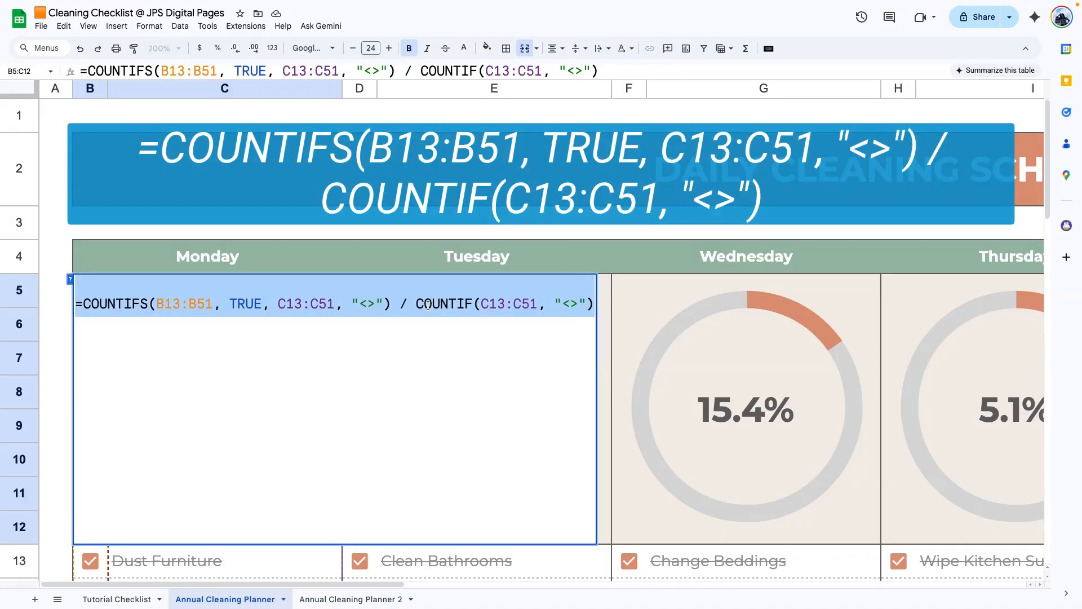
pyautogui.click(315, 599)
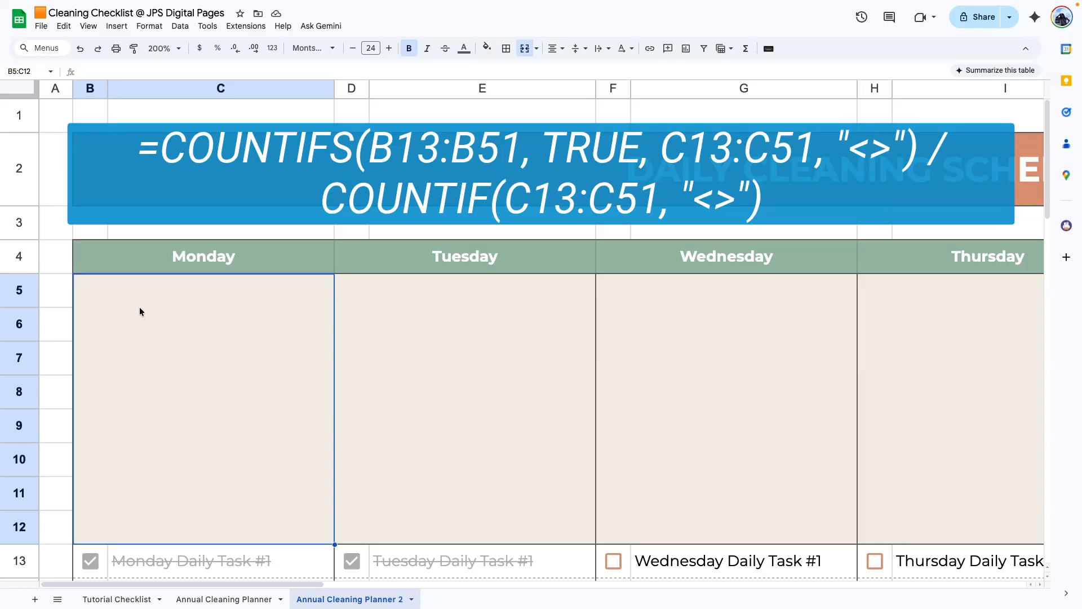
pyautogui.hotkey('ctrl', 'v')
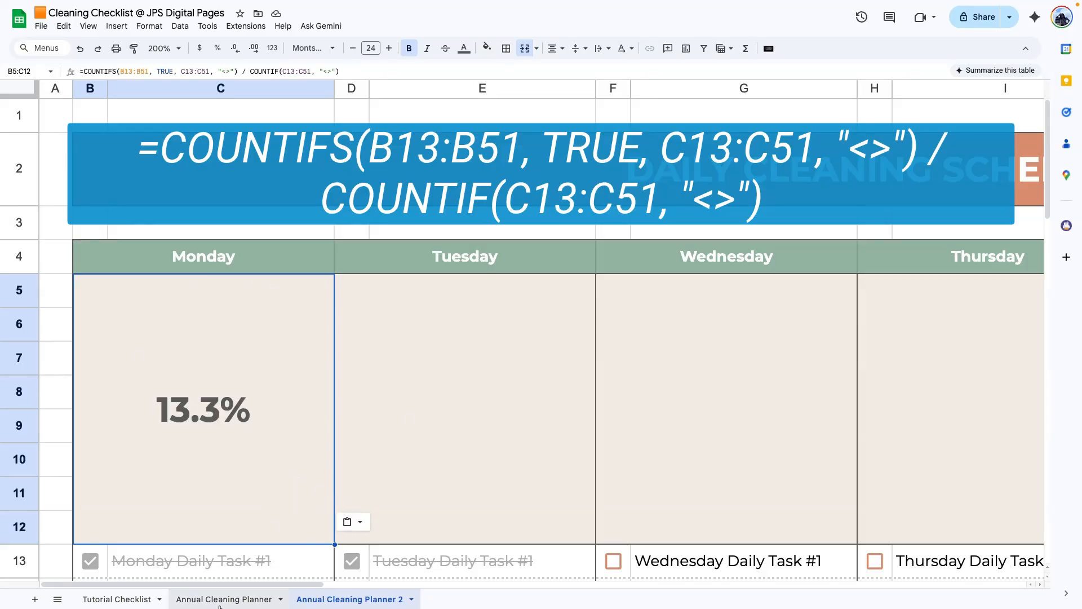
pyautogui.click(419, 441)
pyautogui.click(254, 373)
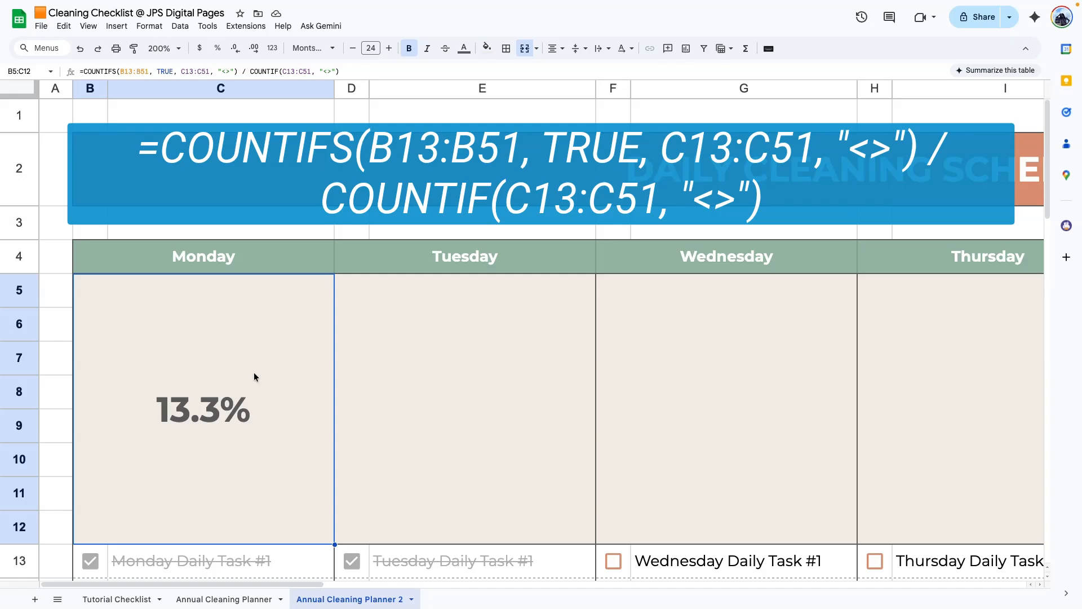
pyautogui.doubleClick(290, 326)
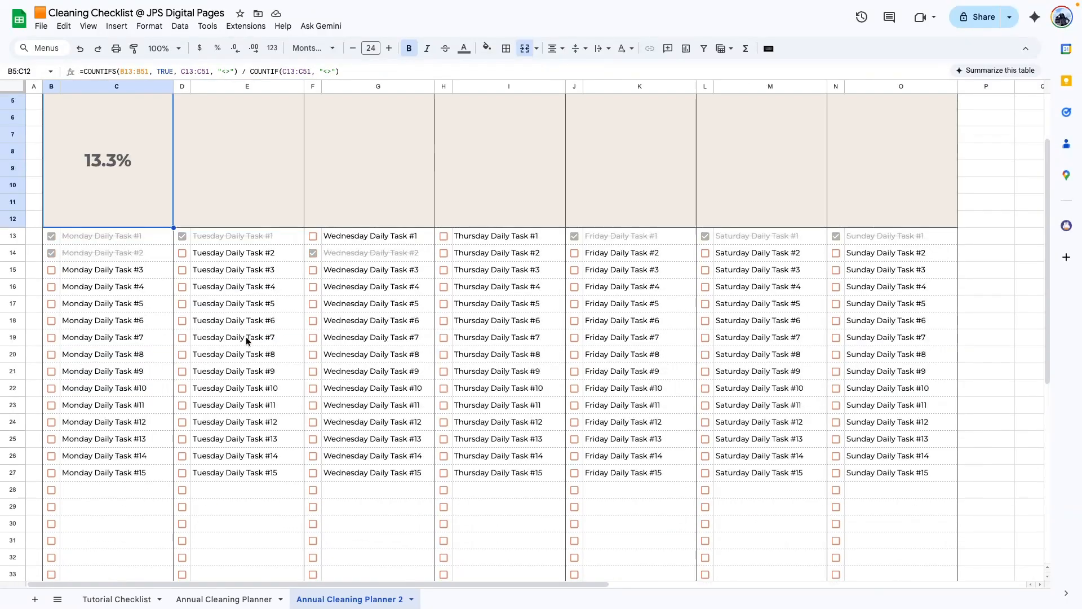
# Test the Monday percentage by checking all the task boxes in B13:B27 and clearing them again.
pyautogui.scroll(1, 110, 229)
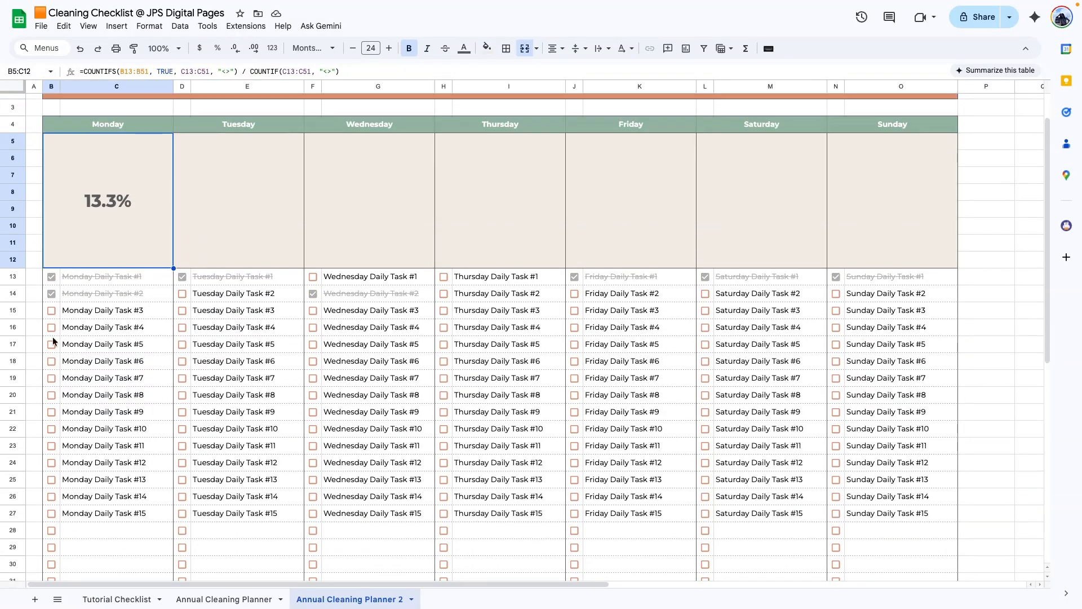
pyautogui.moveTo(56, 513); pyautogui.dragTo(53, 299)
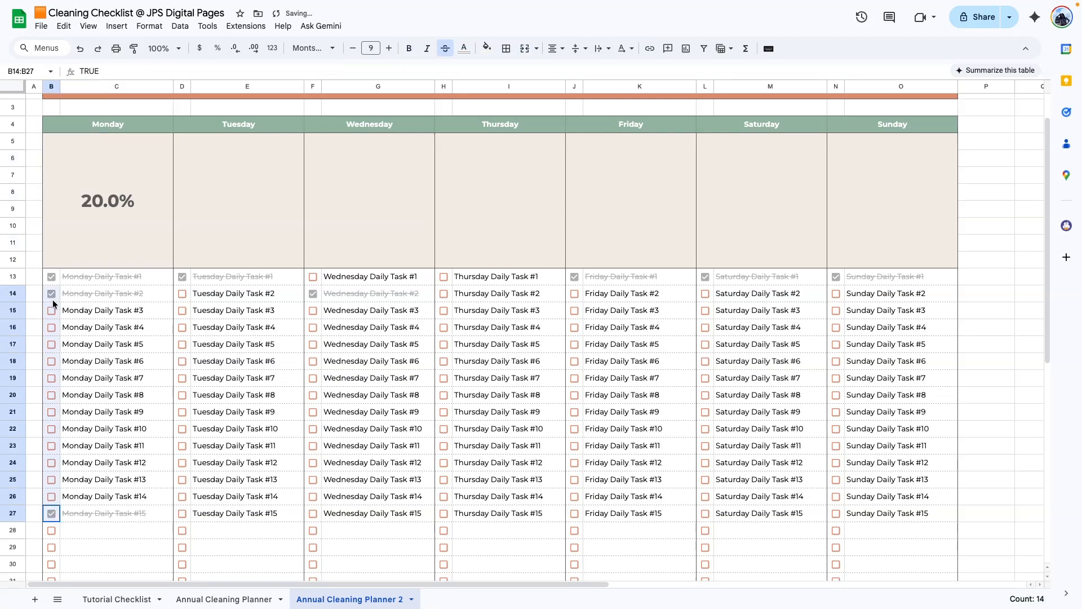
pyautogui.press('space')
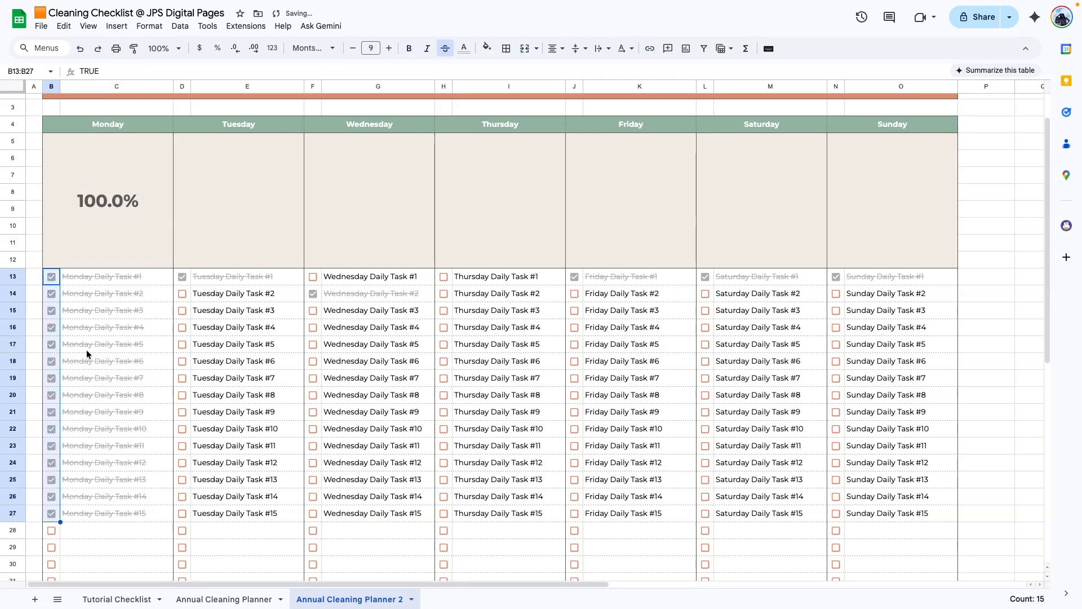
pyautogui.press('space')
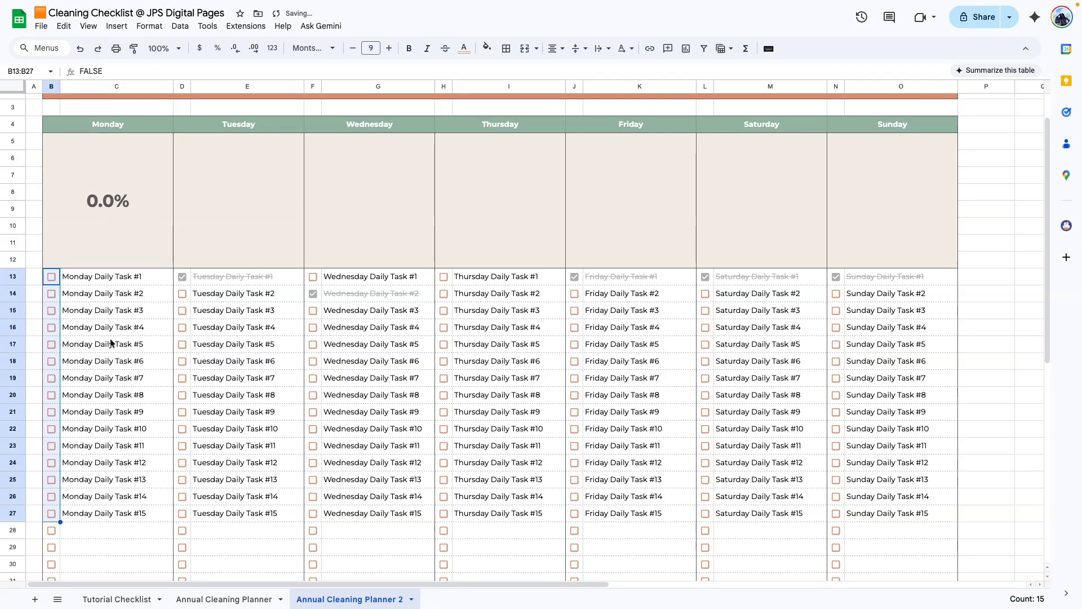
# Copy Monday's percentage formula into the Tuesday to Sunday chart areas and check off several sample tasks under those days.
pyautogui.click(109, 338)
pyautogui.click(98, 228)
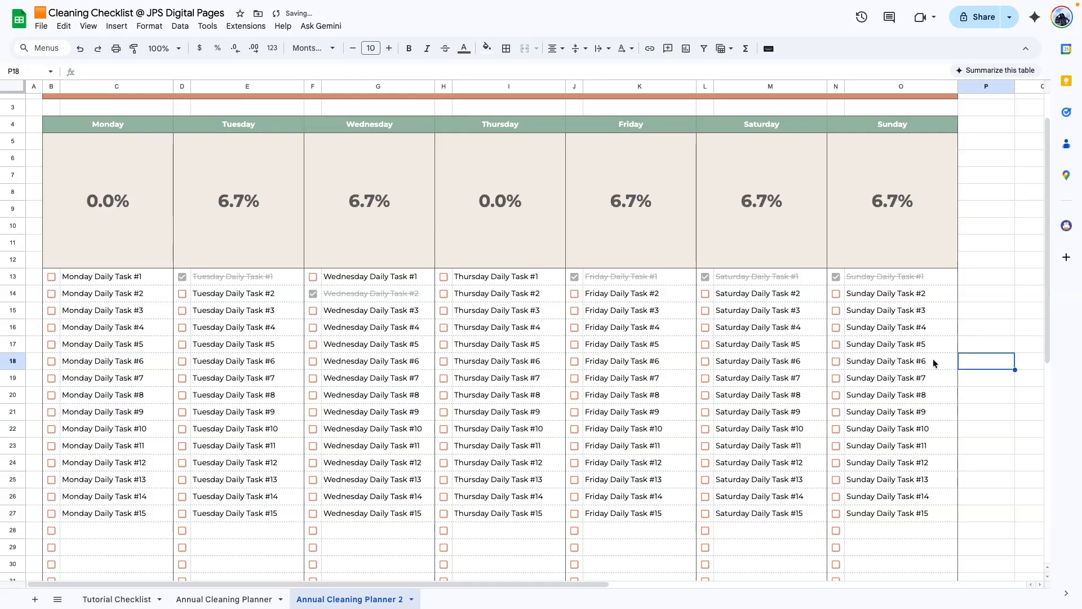
pyautogui.click(182, 293)
pyautogui.click(182, 310)
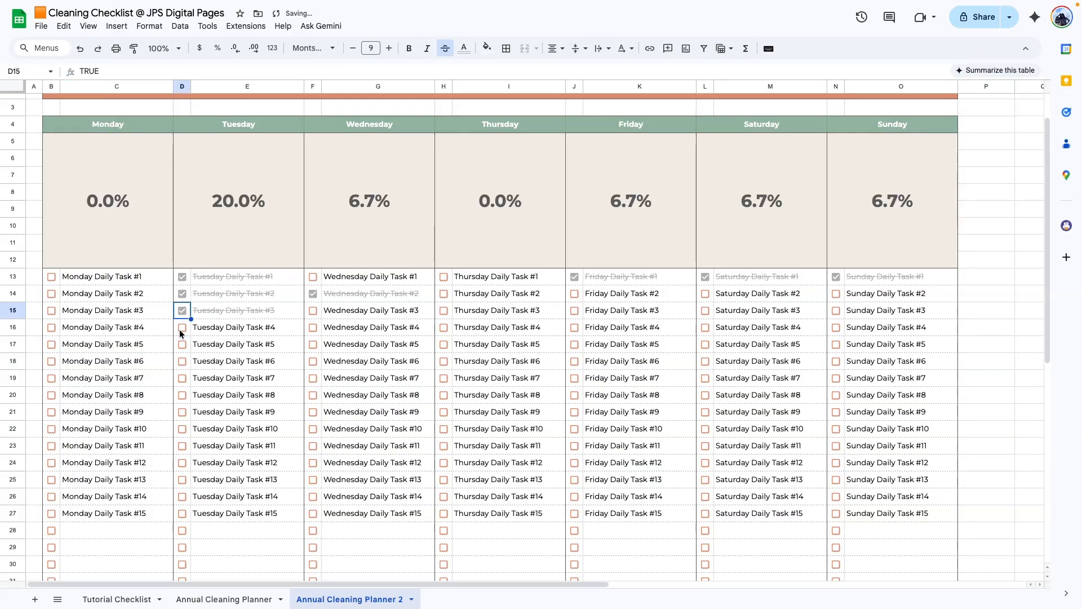
pyautogui.click(182, 327)
pyautogui.click(313, 276)
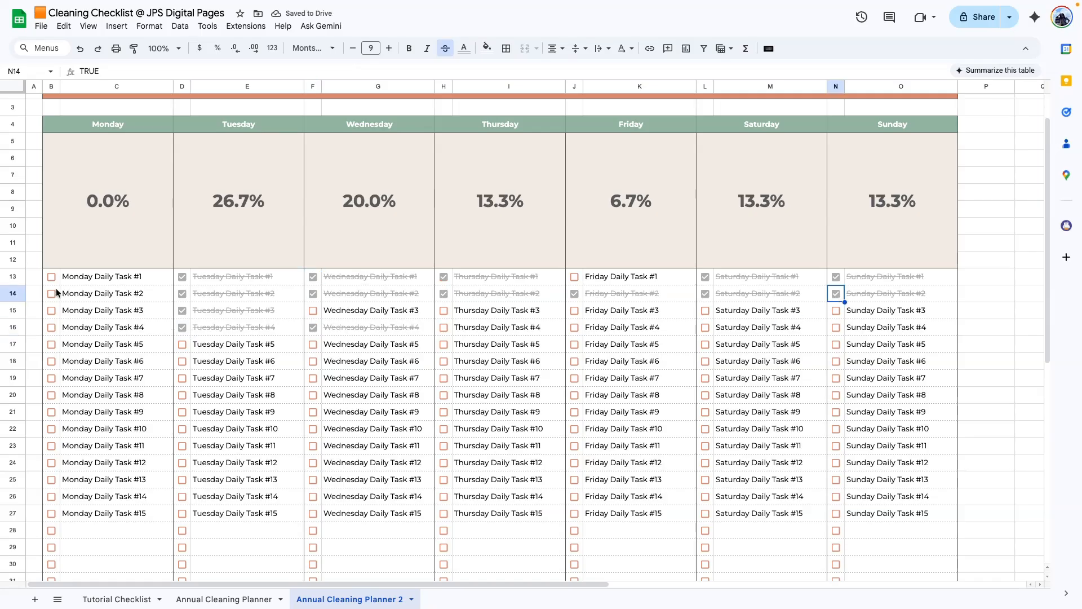
# On the Annual Cleaning Planner sheet, insert a chart based on the Monday checkboxes B13:B51.
pyautogui.scroll(2, 124, 269)
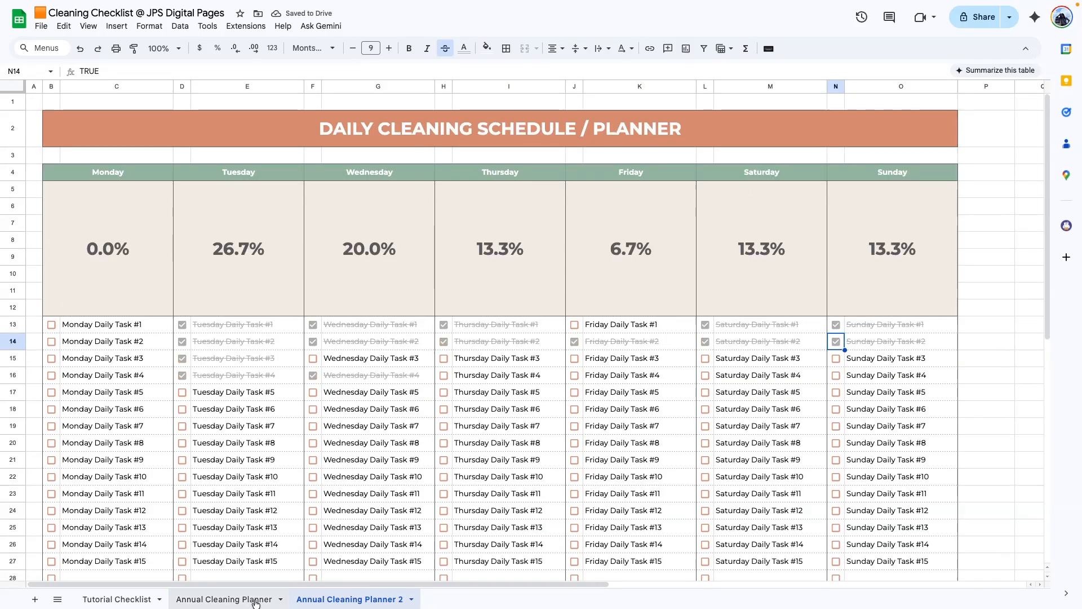
pyautogui.click(224, 599)
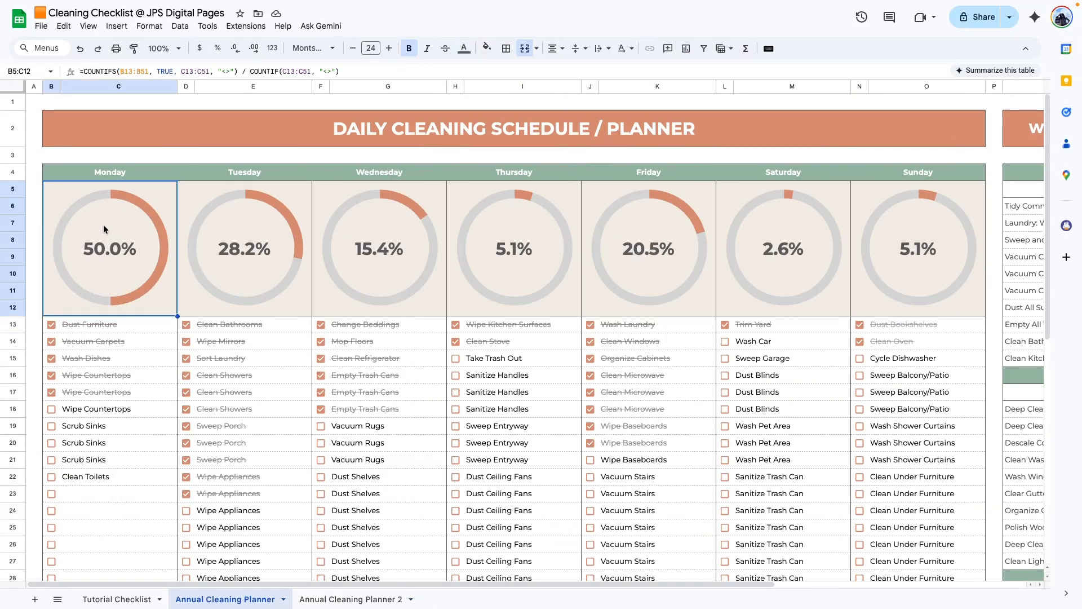
pyautogui.moveTo(50, 322); pyautogui.dragTo(52, 479)
pyautogui.click(117, 414)
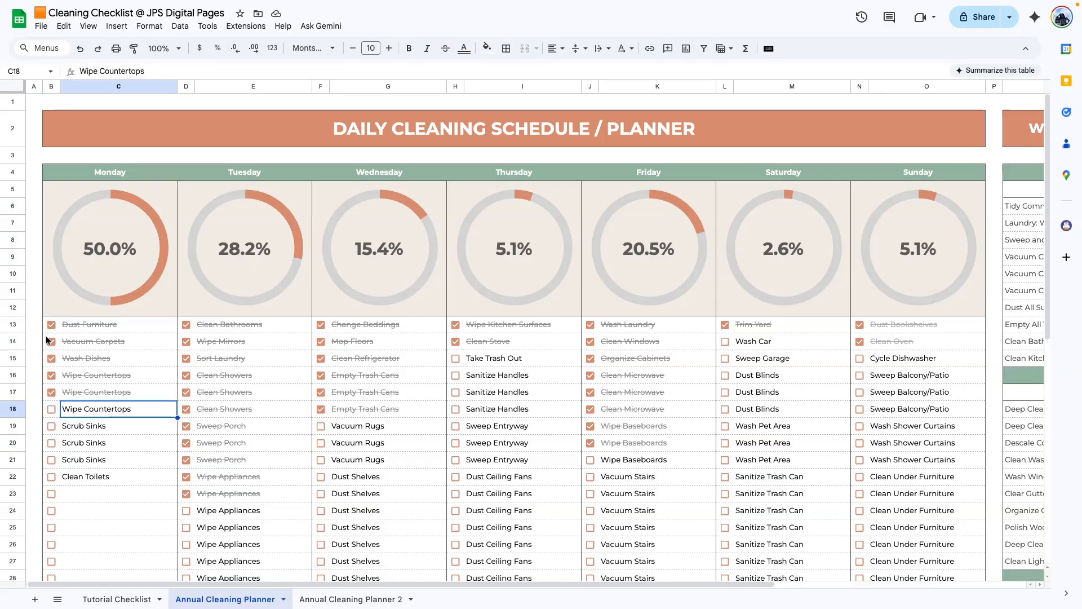
pyautogui.moveTo(51, 321); pyautogui.dragTo(51, 322)
pyautogui.moveTo(51, 322); pyautogui.dragTo(101, 511)
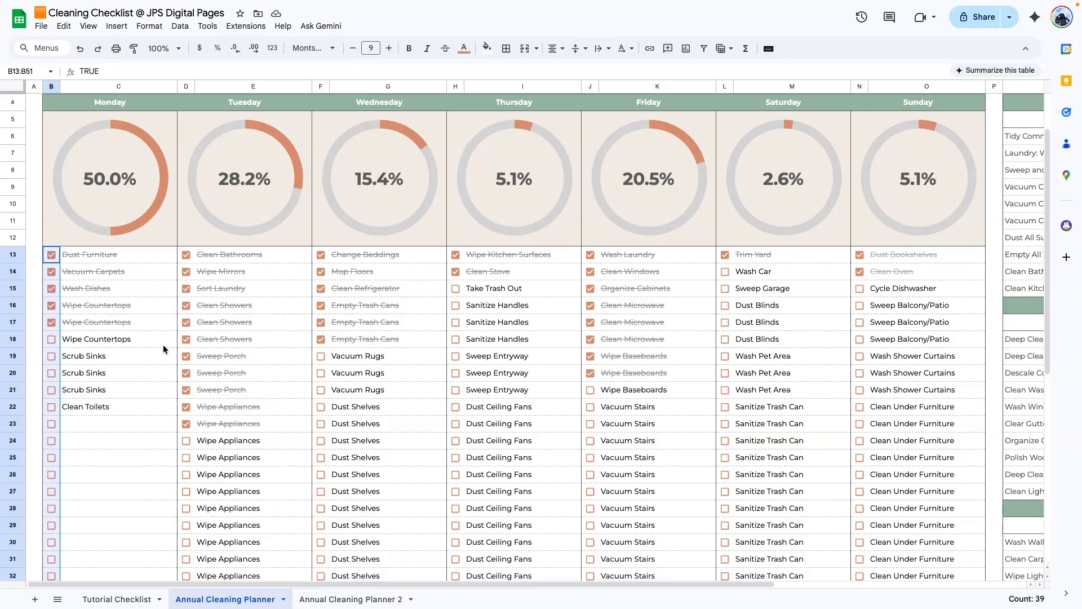
pyautogui.click(686, 48)
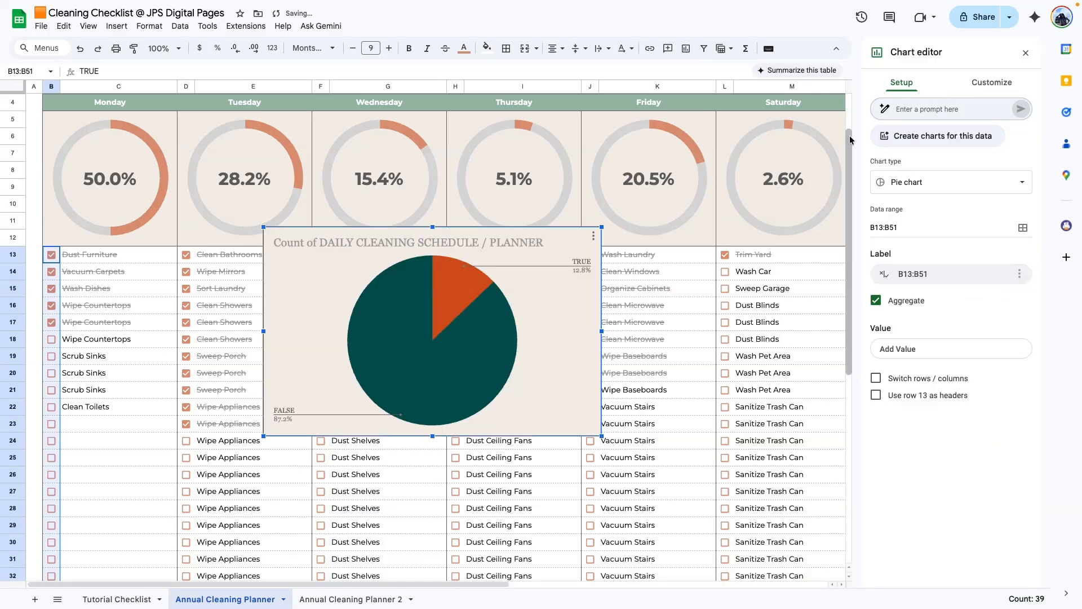
# Change the new chart to a Doughnut chart and move it up over the Tuesday to Thursday columns.
pyautogui.click(901, 181)
pyautogui.scroll(-5, 928, 373)
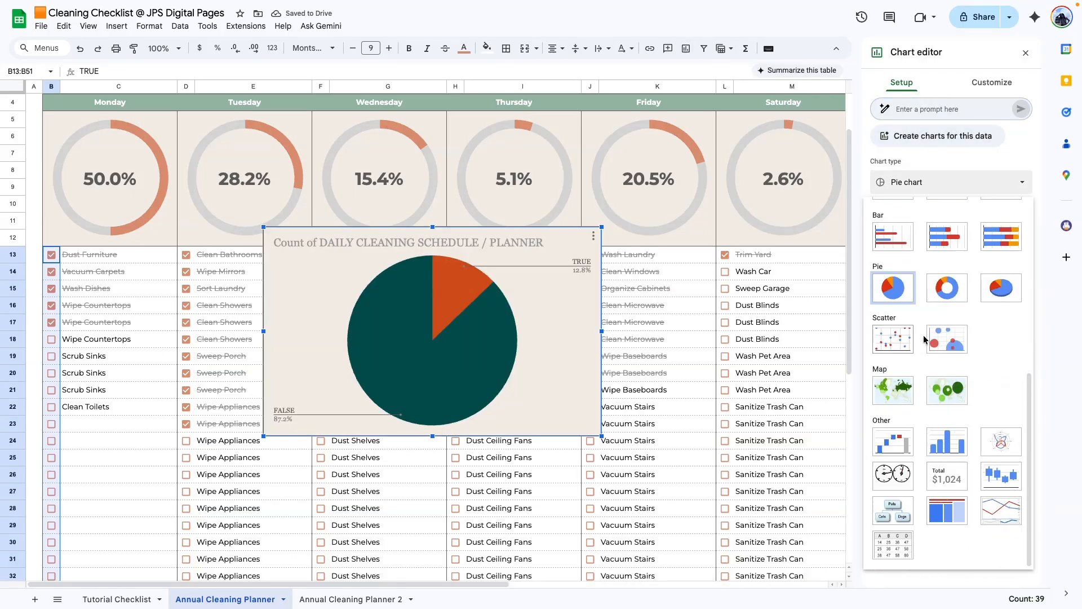
pyautogui.click(939, 280)
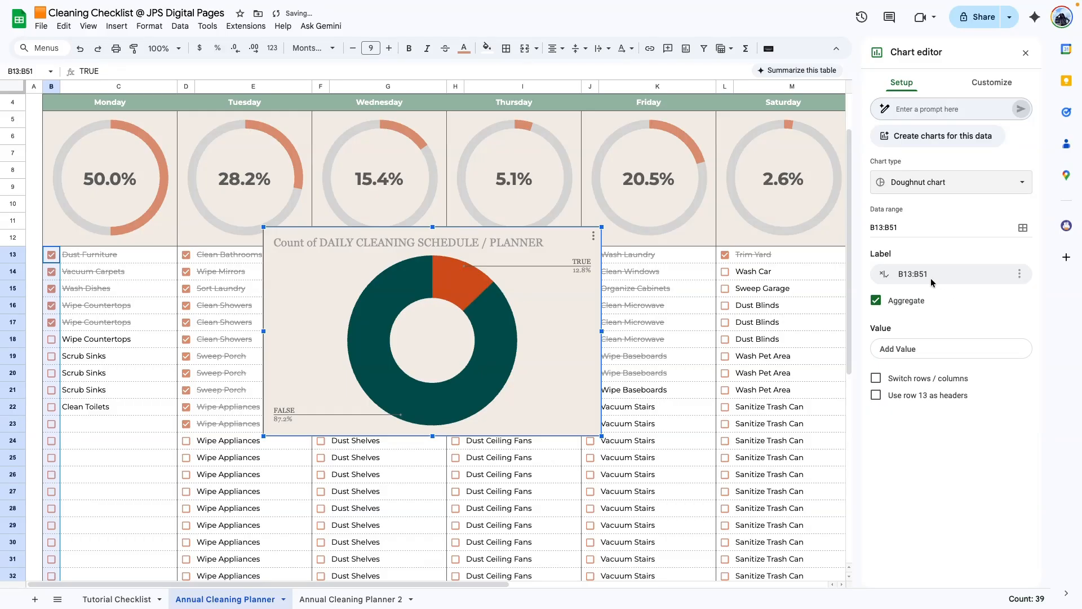
pyautogui.moveTo(403, 250); pyautogui.dragTo(327, 191)
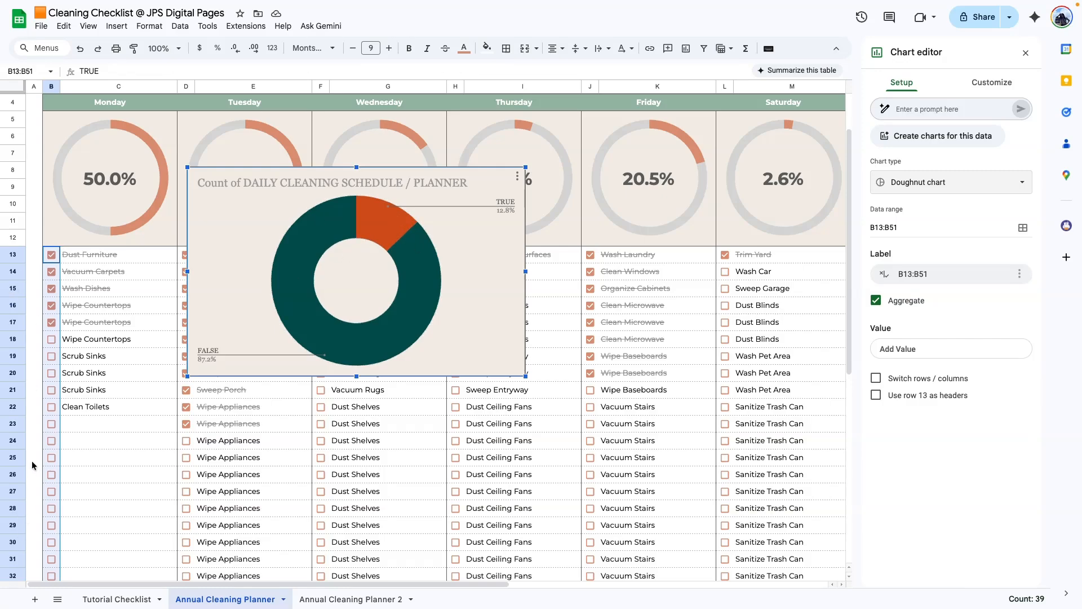
pyautogui.scroll(-1, 104, 437)
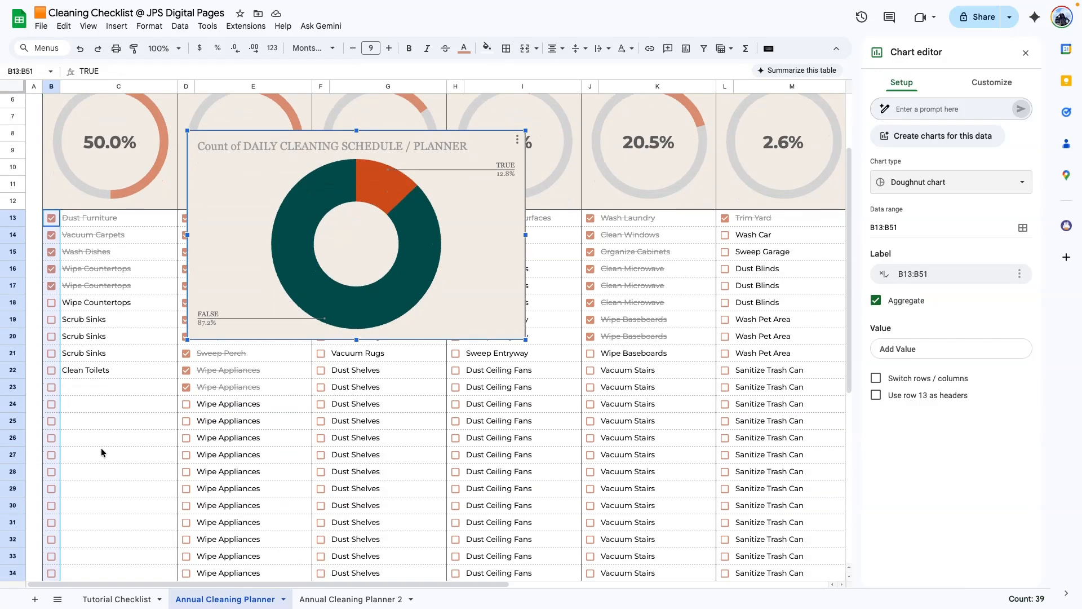
pyautogui.scroll(1, 96, 441)
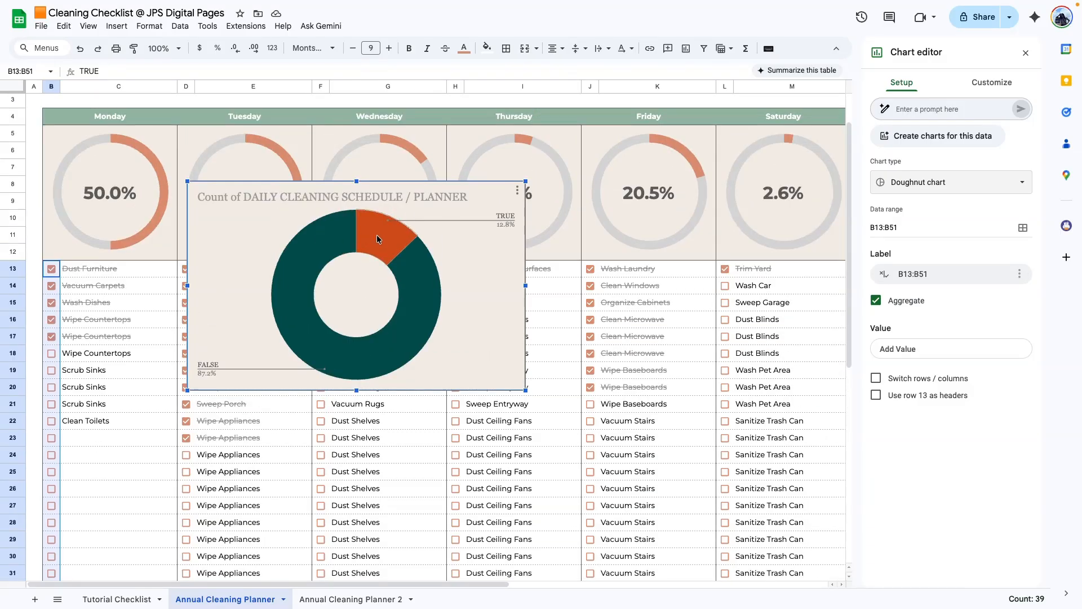
# Compare the doughnut chart's TRUE and FALSE slices with Monday's filled and empty task rows, and remove the chart.
pyautogui.click(506, 224)
pyautogui.scroll(-7, 56, 414)
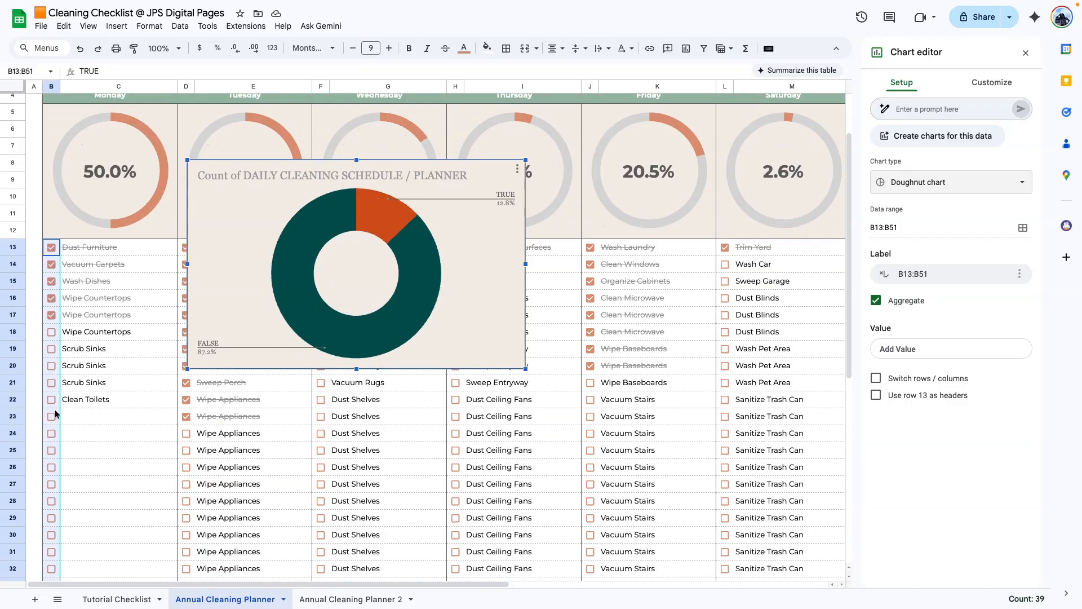
pyautogui.scroll(7, 67, 468)
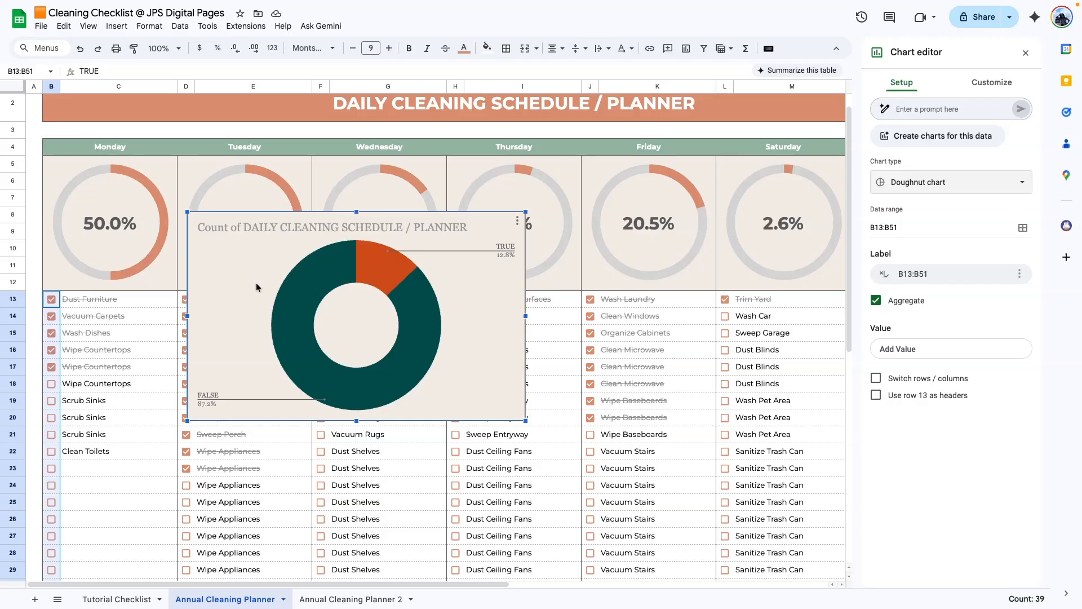
pyautogui.scroll(-2, 100, 364)
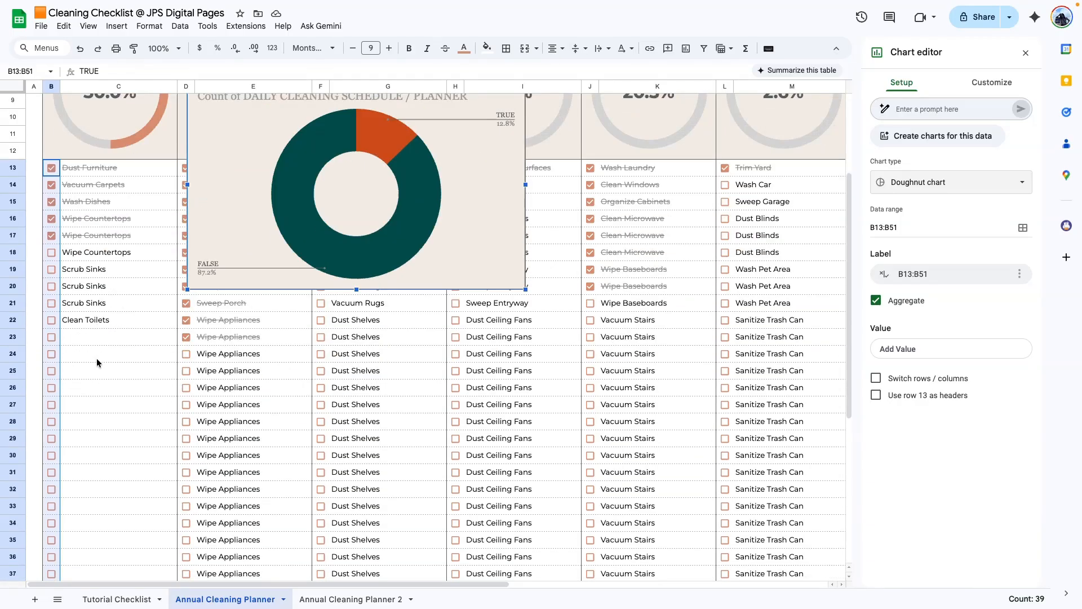
pyautogui.scroll(-1, 98, 356)
pyautogui.scroll(2, 98, 357)
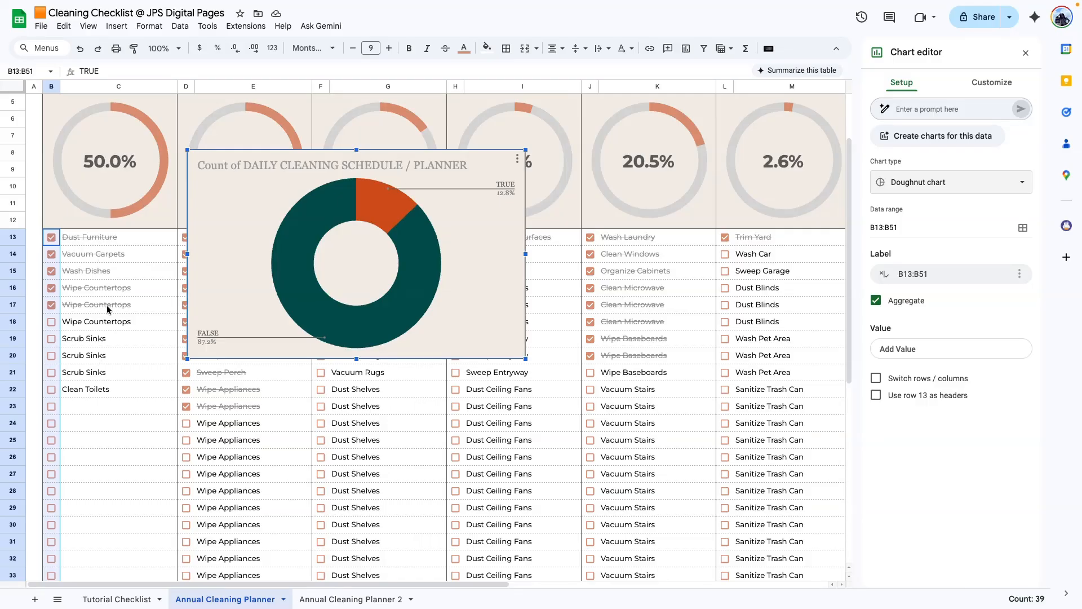
pyautogui.scroll(-3, 61, 362)
pyautogui.scroll(-3, 61, 369)
pyautogui.scroll(7, 69, 358)
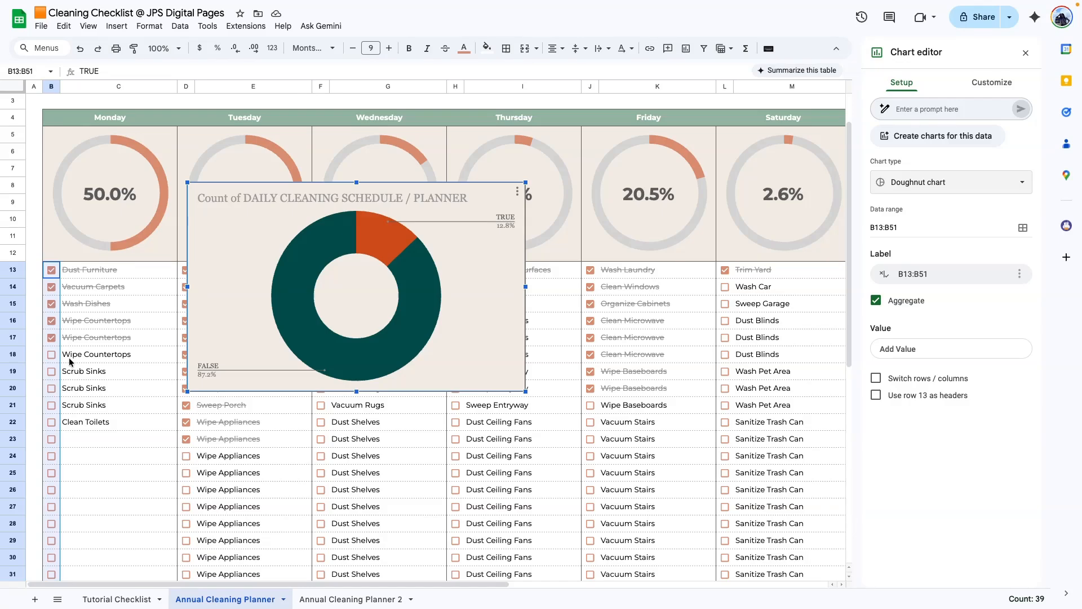
pyautogui.hotkey('ctrl', 'z')
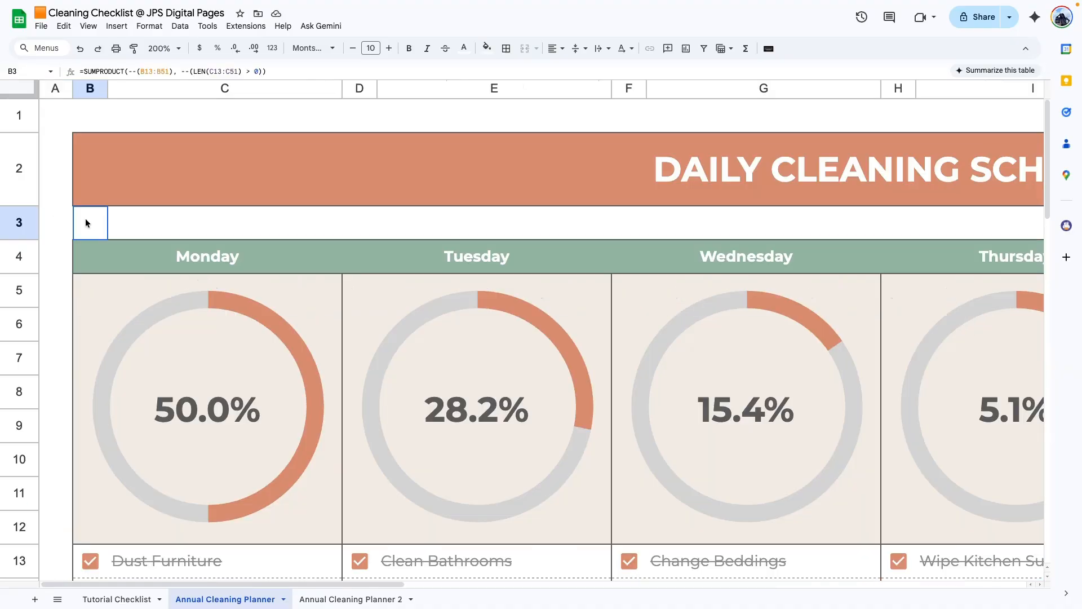
# Change the text color of the hidden helper counts in B3:C3 to dark gray.
pyautogui.moveTo(86, 219); pyautogui.dragTo(278, 221)
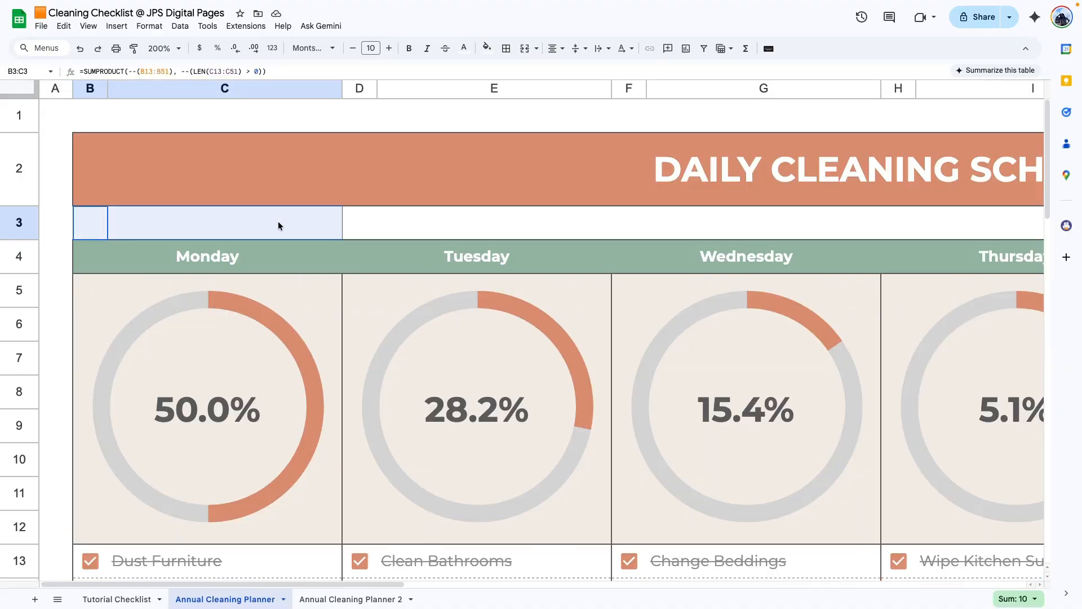
pyautogui.click(464, 47)
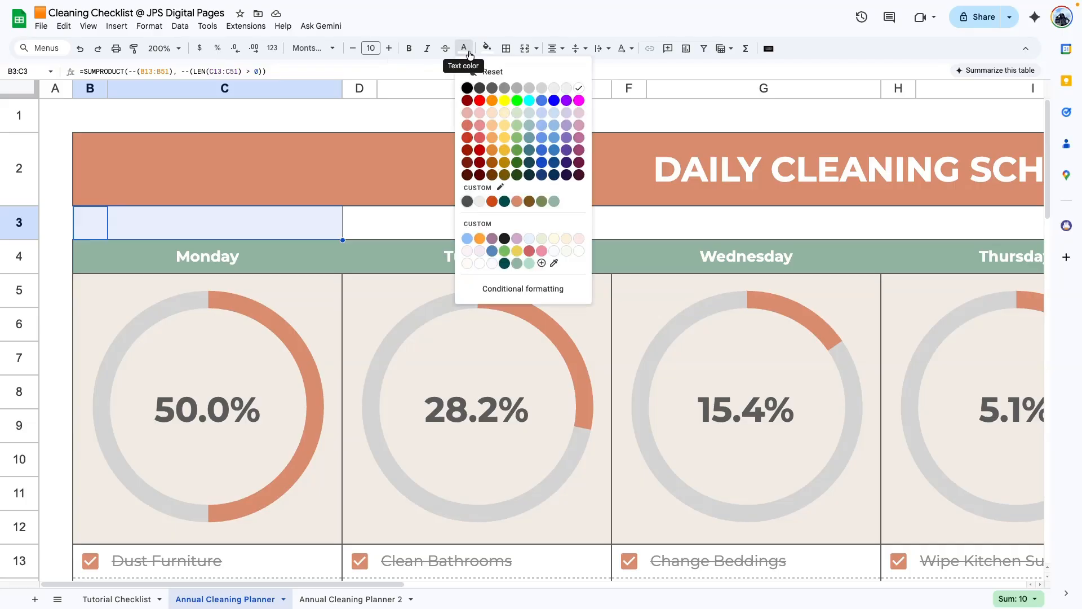
pyautogui.click(478, 93)
pyautogui.click(404, 218)
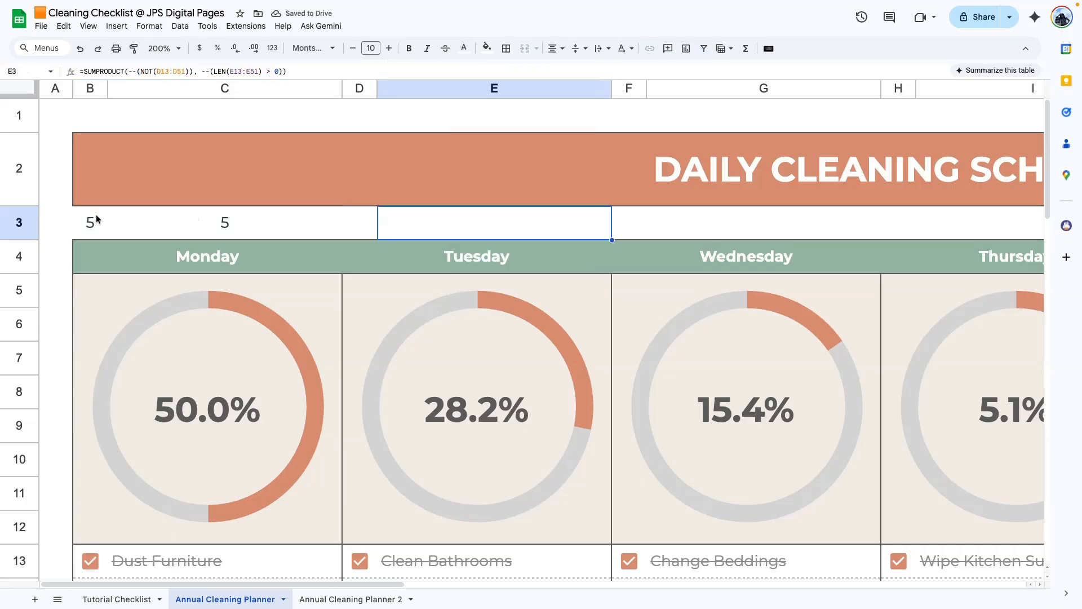
# Examine the SUMPRODUCT formulas in B3 and C3 that count Monday's checked and unchecked tasks, along with the rows they cover.
pyautogui.click(106, 224)
pyautogui.doubleClick(107, 224)
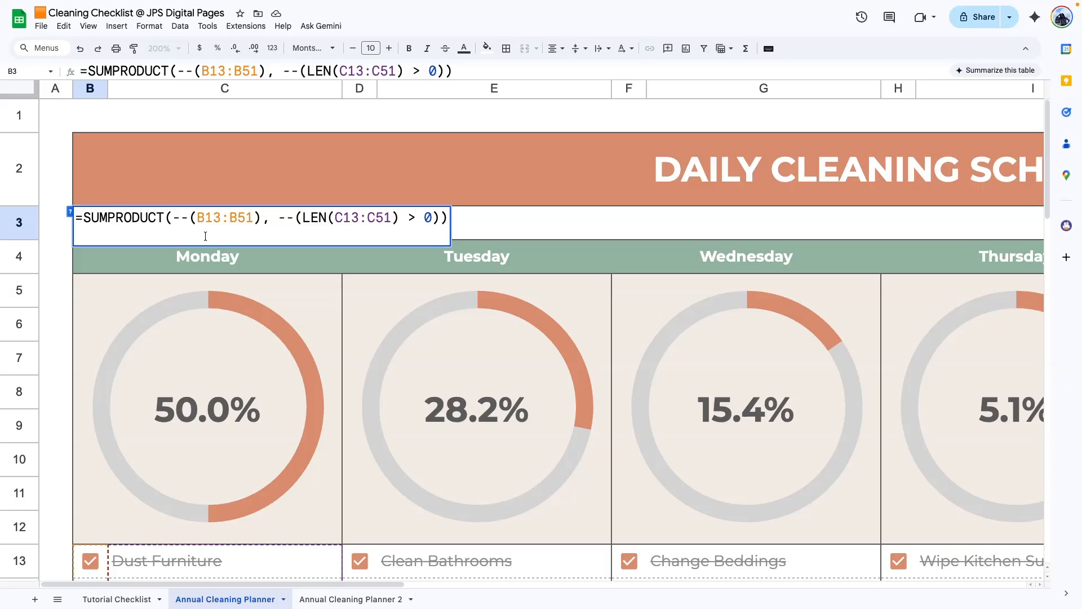
pyautogui.scroll(-4, 79, 483)
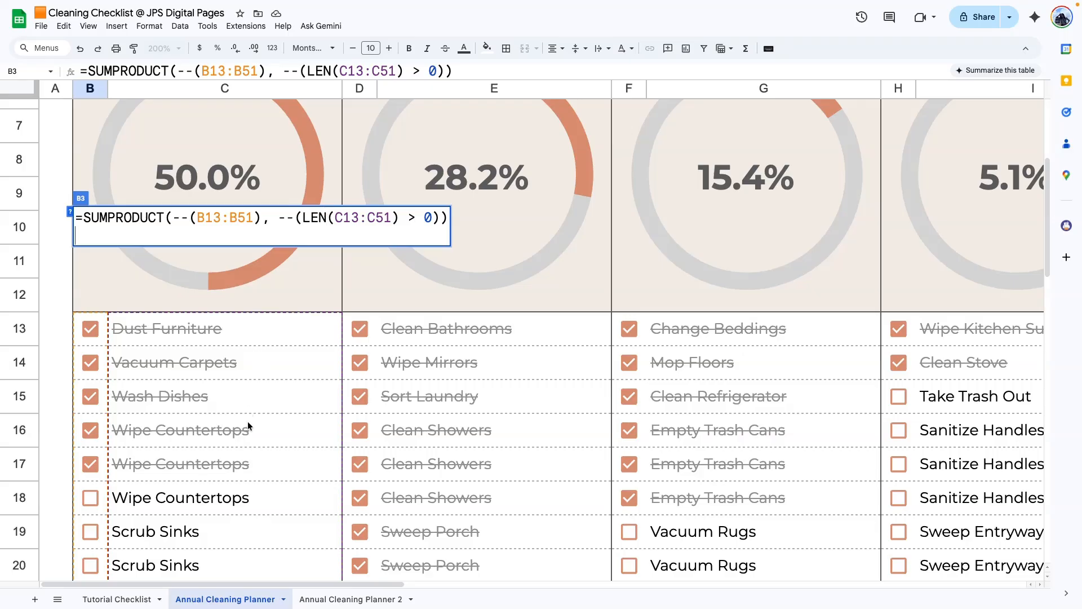
pyautogui.scroll(4, 241, 394)
pyautogui.click(198, 205)
pyautogui.click(219, 222)
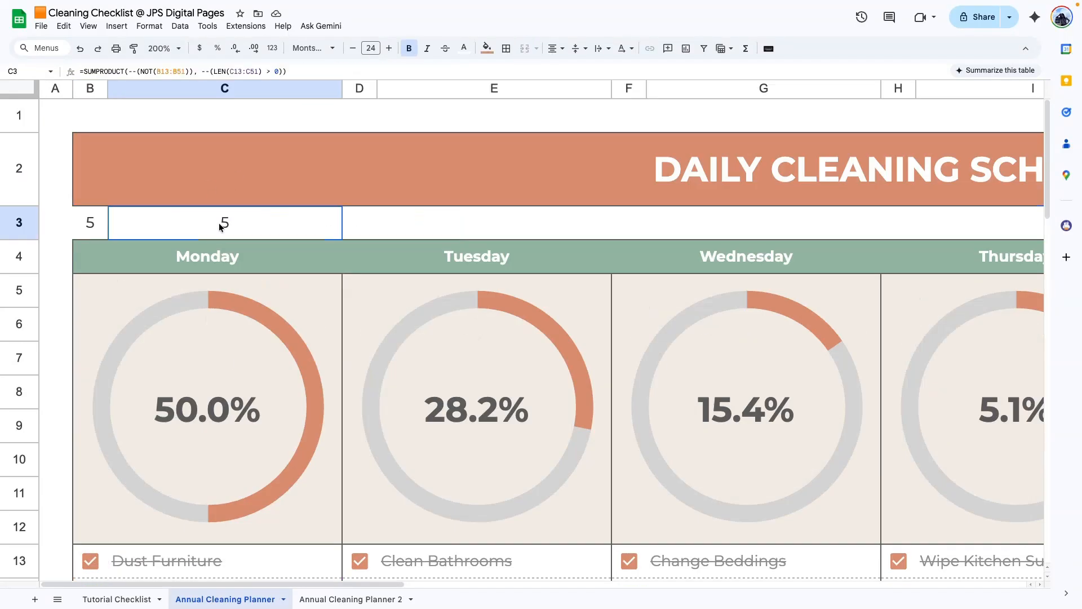
pyautogui.doubleClick(219, 222)
pyautogui.scroll(-9, 198, 298)
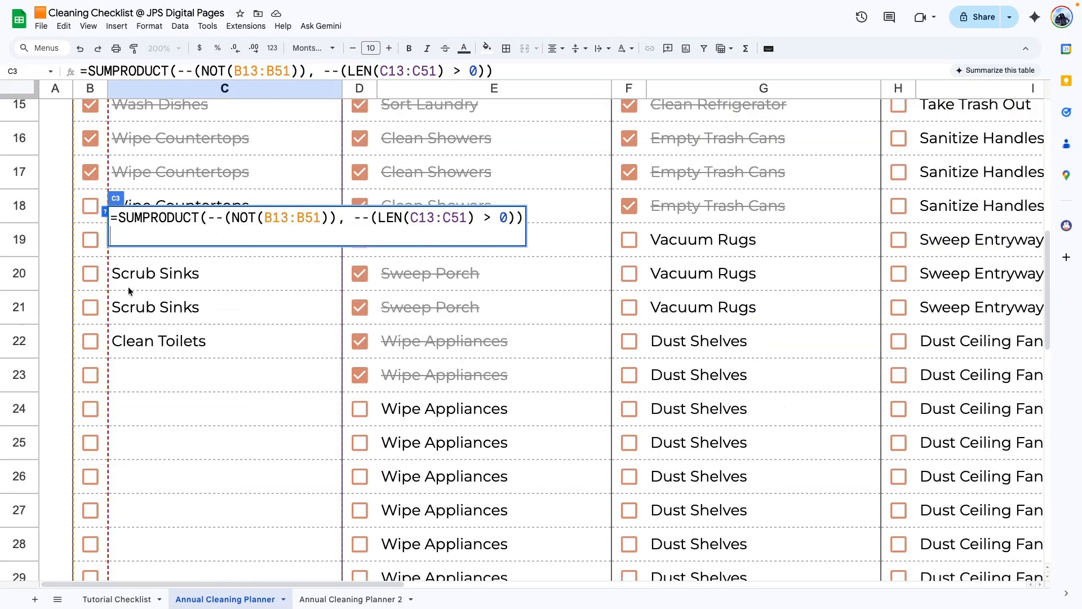
pyautogui.scroll(5, 113, 237)
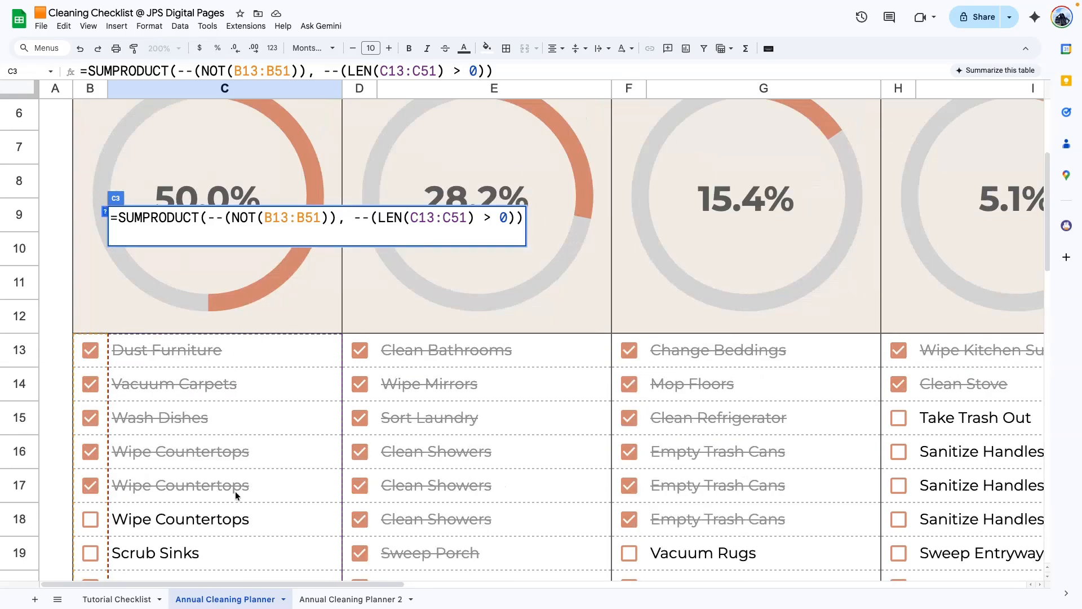
pyautogui.scroll(5, 244, 374)
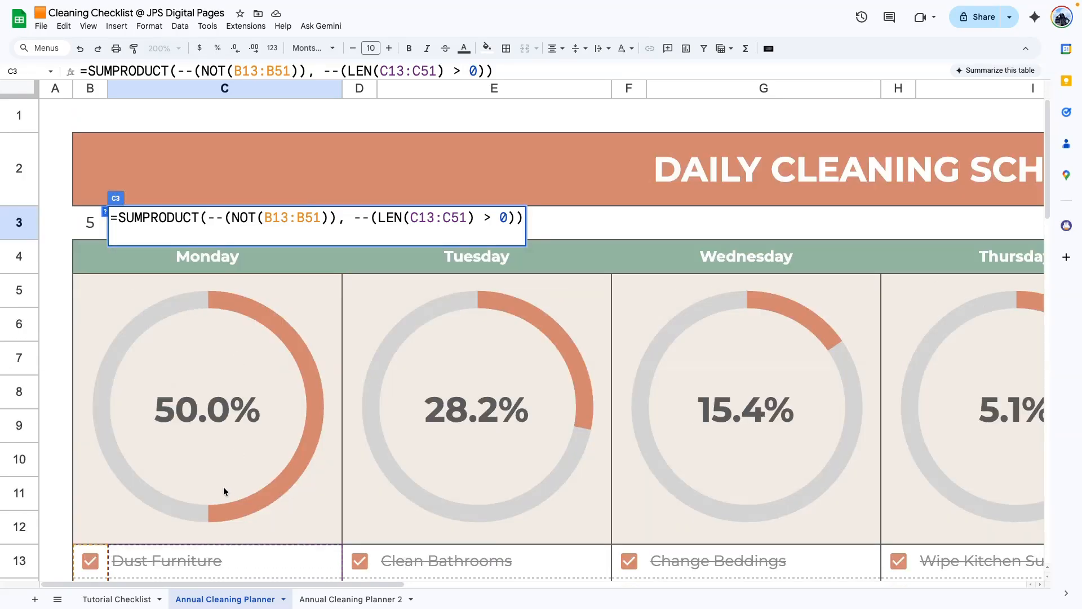
pyautogui.click(70, 232)
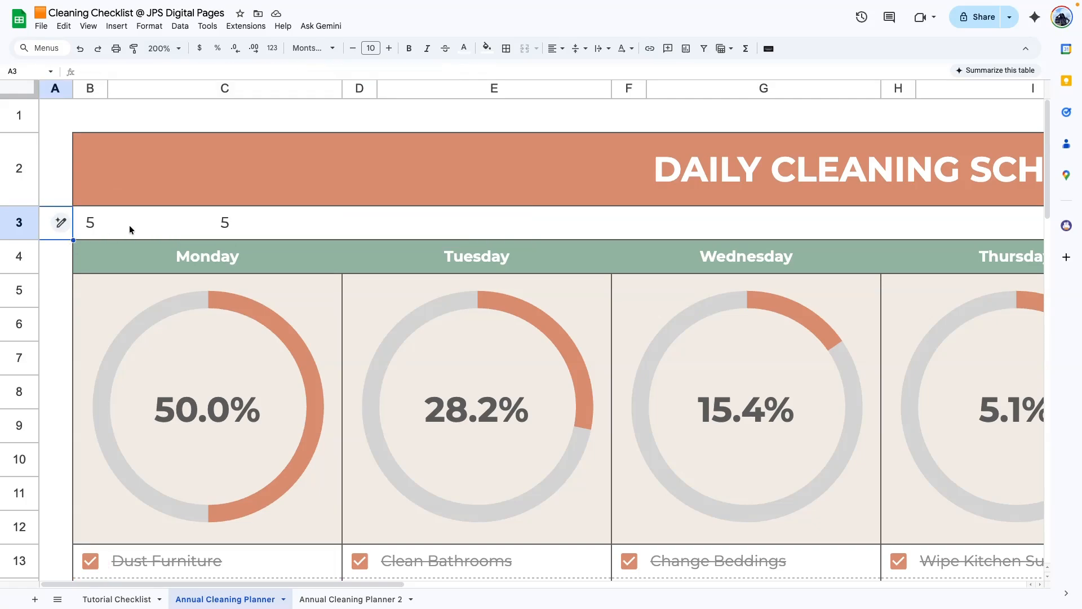
# Check off Monday's Wipe Countertops task in row 18 to test the helper counts in B3 and C3.
pyautogui.click(106, 222)
pyautogui.click(210, 232)
pyautogui.scroll(-7, 200, 304)
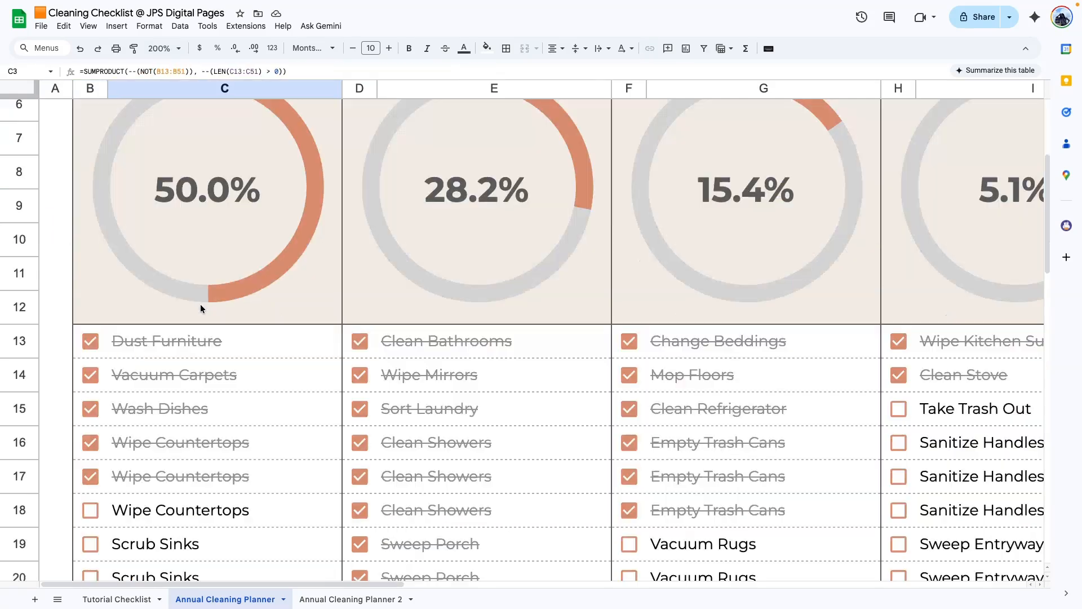
pyautogui.click(90, 365)
pyautogui.scroll(7, 102, 362)
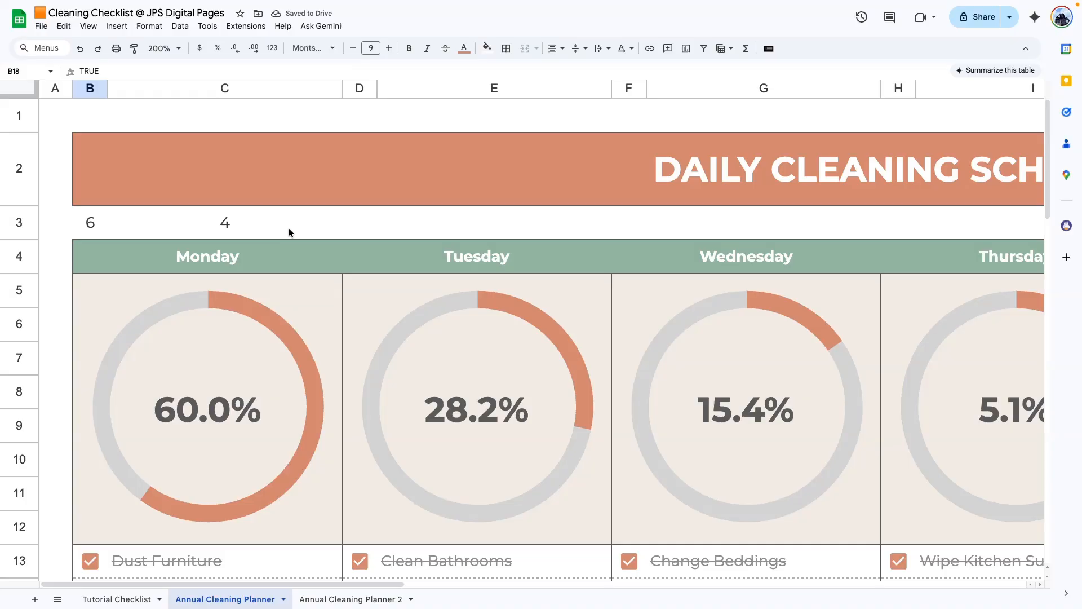
# In B3 of the Annual Cleaning Planner 2 sheet, enter =SUMPRODUCT(--(B13:B51), --(LEN(C13:C51) > 0)) and test it by checking Monday Daily Task #1.
pyautogui.click(466, 222)
pyautogui.click(96, 217)
pyautogui.doubleClick(96, 217)
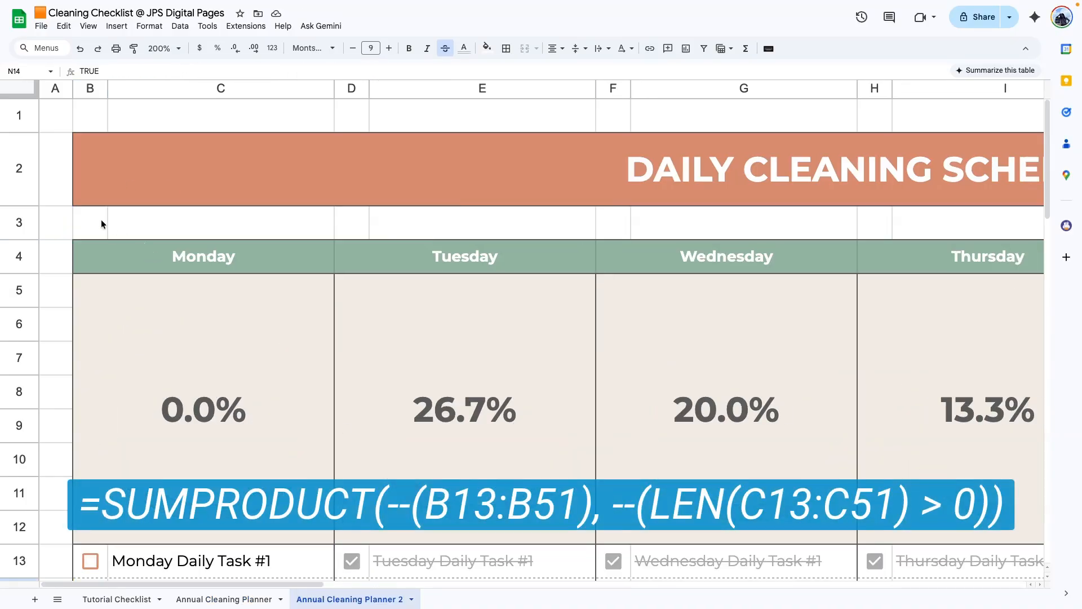
pyautogui.doubleClick(101, 223)
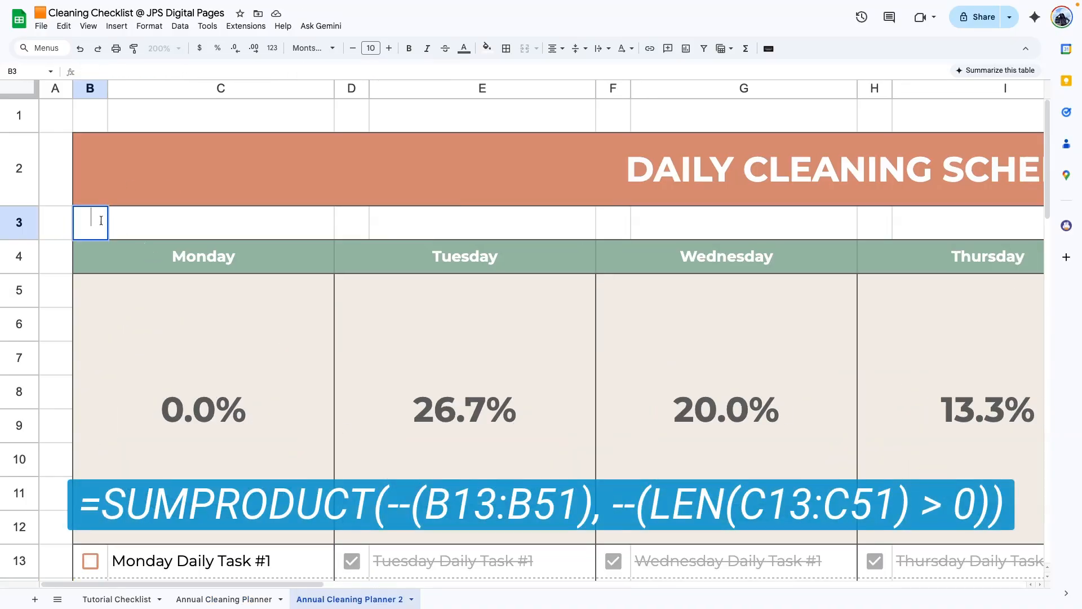
pyautogui.write('=SUMPRODUCT(--(B13:B51), --(LEN(C13:C51) > 0))')
pyautogui.press('Return')
pyautogui.scroll(-1, 154, 322)
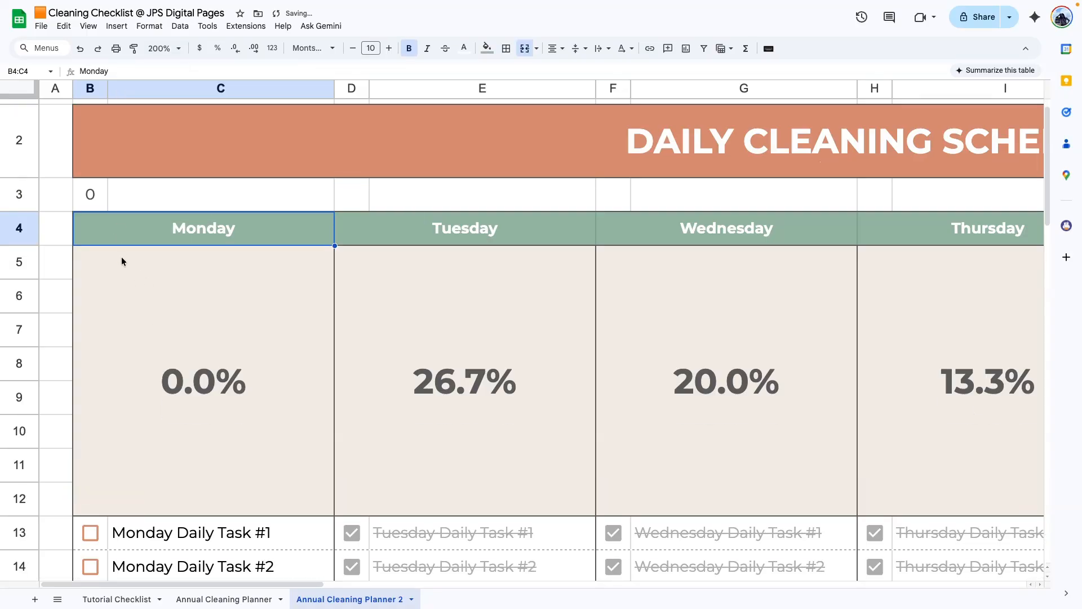
pyautogui.scroll(1, 125, 310)
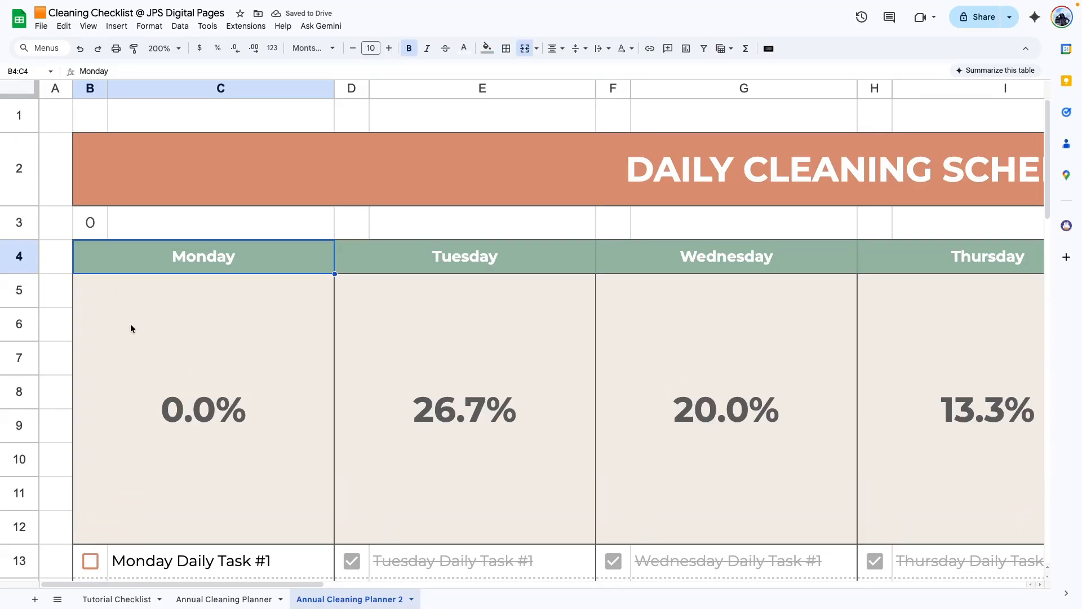
pyautogui.click(90, 561)
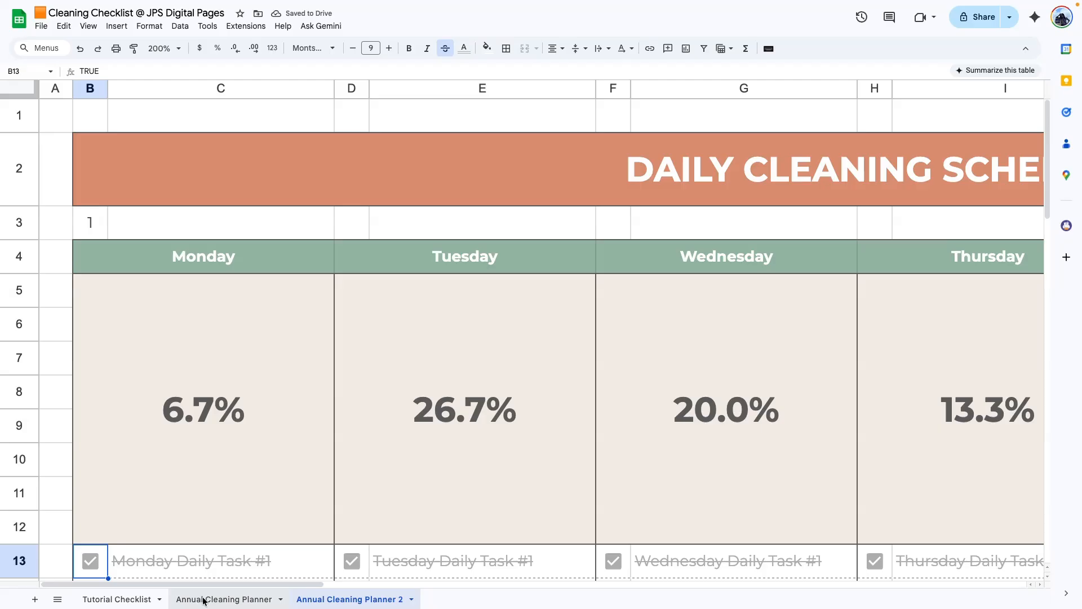
# Copy the unchecked-task formula =SUMPRODUCT(--(NOT(B13:B51)), --(LEN(C13:C51) > 0)) from the Annual Cleaning Planner sheet into C3 of Annual Cleaning Planner 2.
pyautogui.click(214, 598)
pyautogui.tripleClick(185, 215)
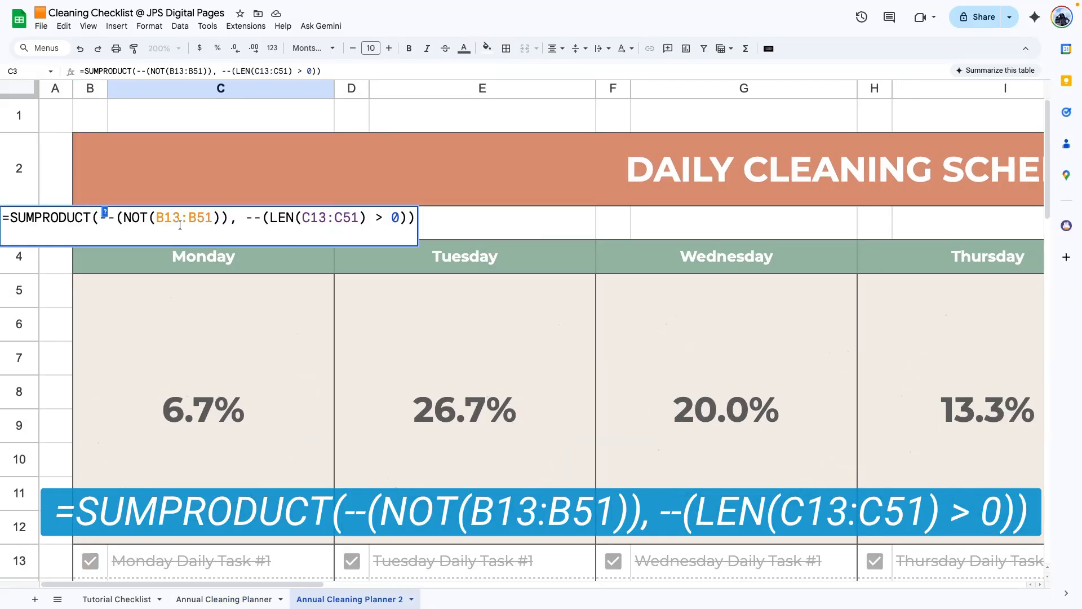
pyautogui.press('Return')
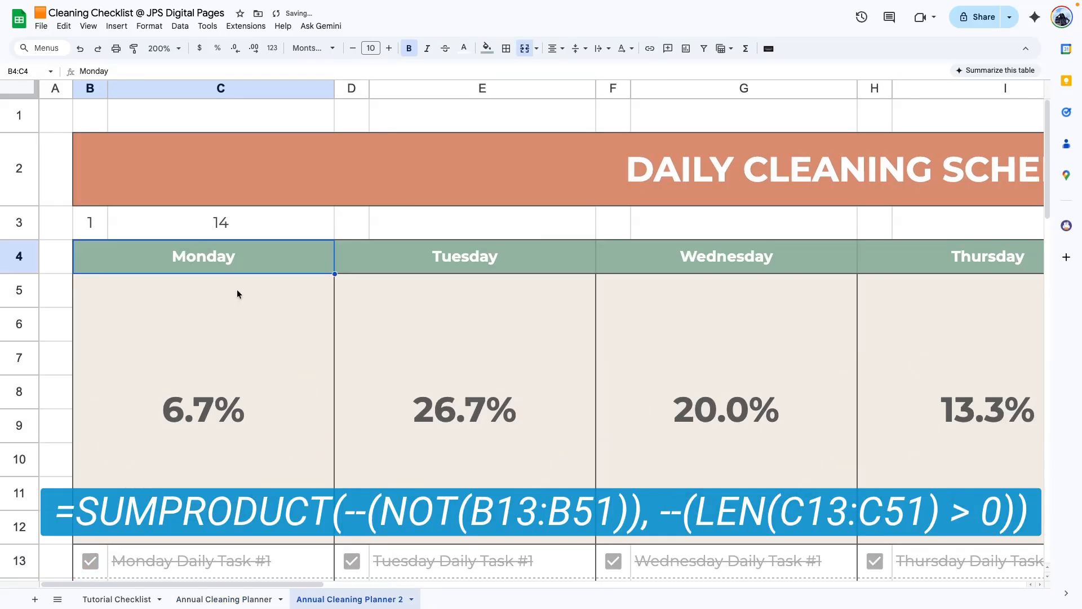
# Review the Monday task list and check off Monday Daily Task #2 to test both helper counts.
pyautogui.scroll(-10, 198, 313)
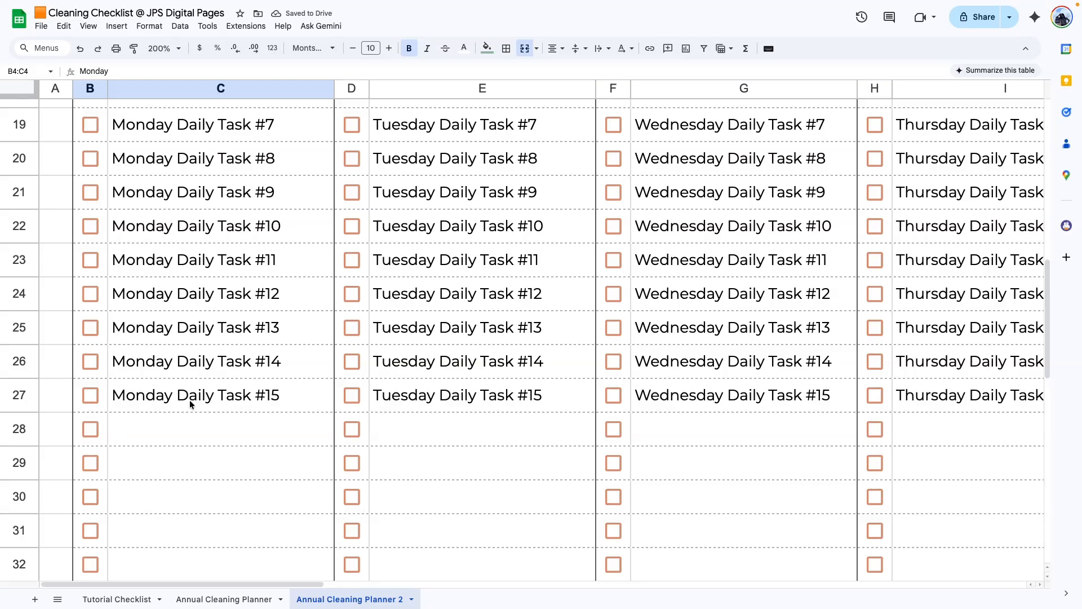
pyautogui.scroll(12, 194, 396)
pyautogui.click(100, 543)
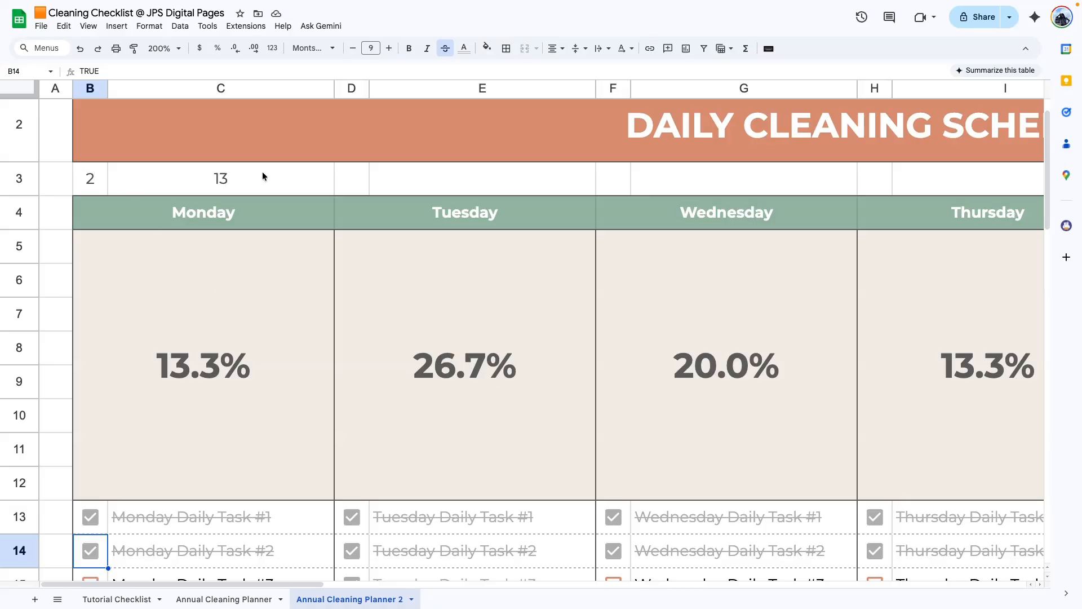
# Insert a chart based on the Monday helper counts in B3:C3 and move it closer to the Monday column.
pyautogui.moveTo(81, 178); pyautogui.dragTo(164, 174)
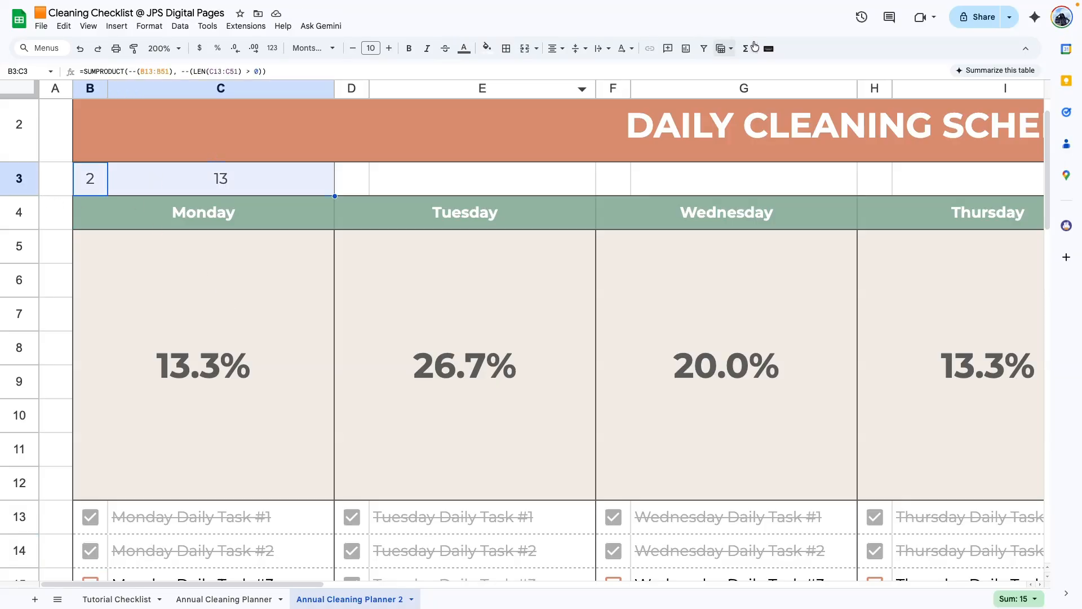
pyautogui.scroll(-1, 726, 50)
pyautogui.click(686, 49)
pyautogui.moveTo(535, 199); pyautogui.dragTo(437, 204)
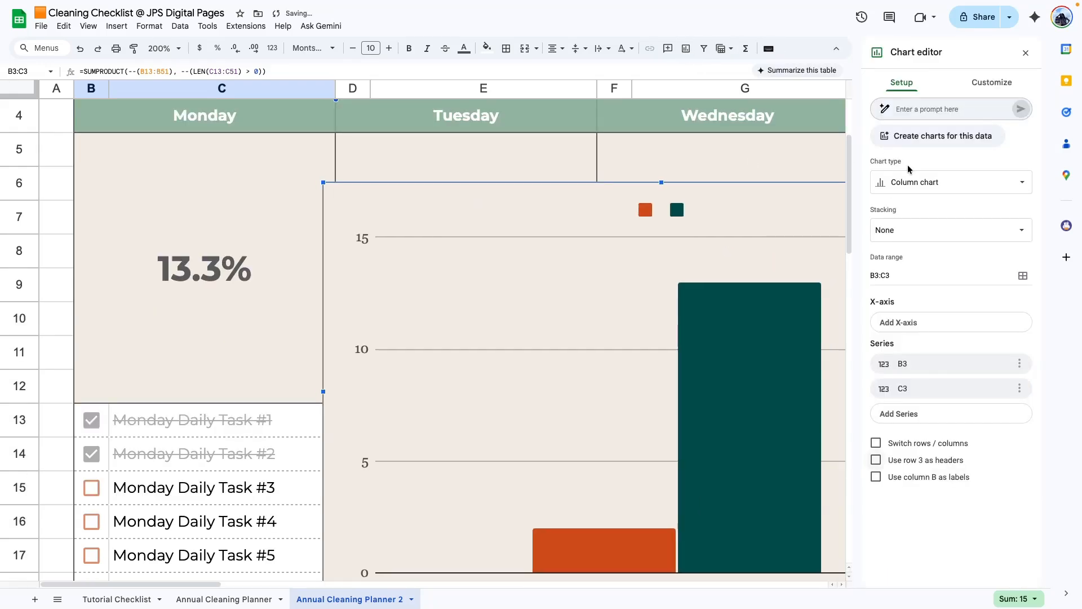
# Change the chart to a Pie chart, shift it further over the Monday column and switch its rows and columns.
pyautogui.click(901, 189)
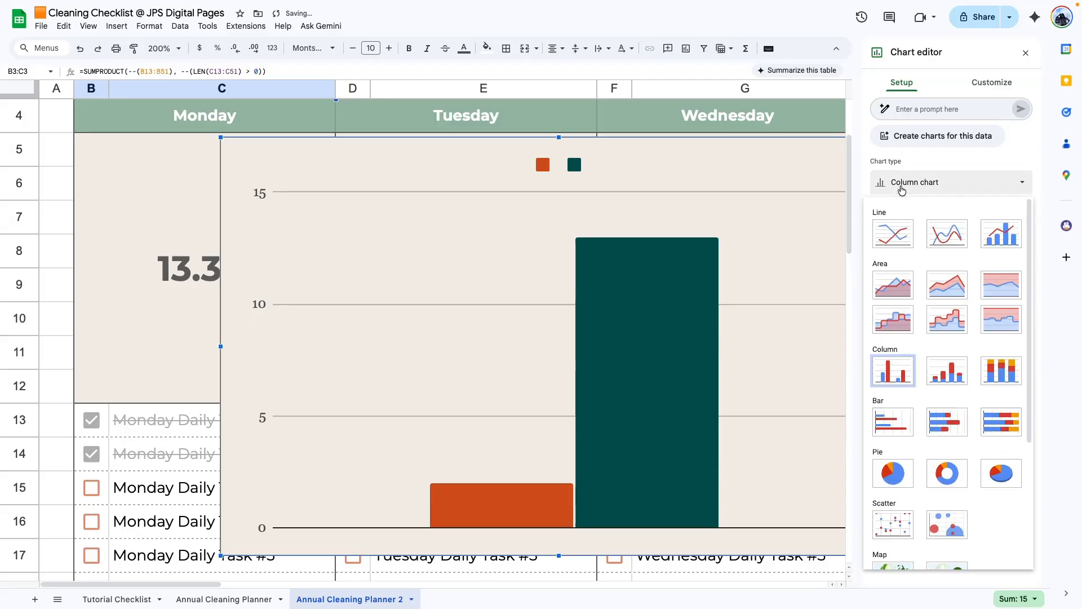
pyautogui.click(893, 479)
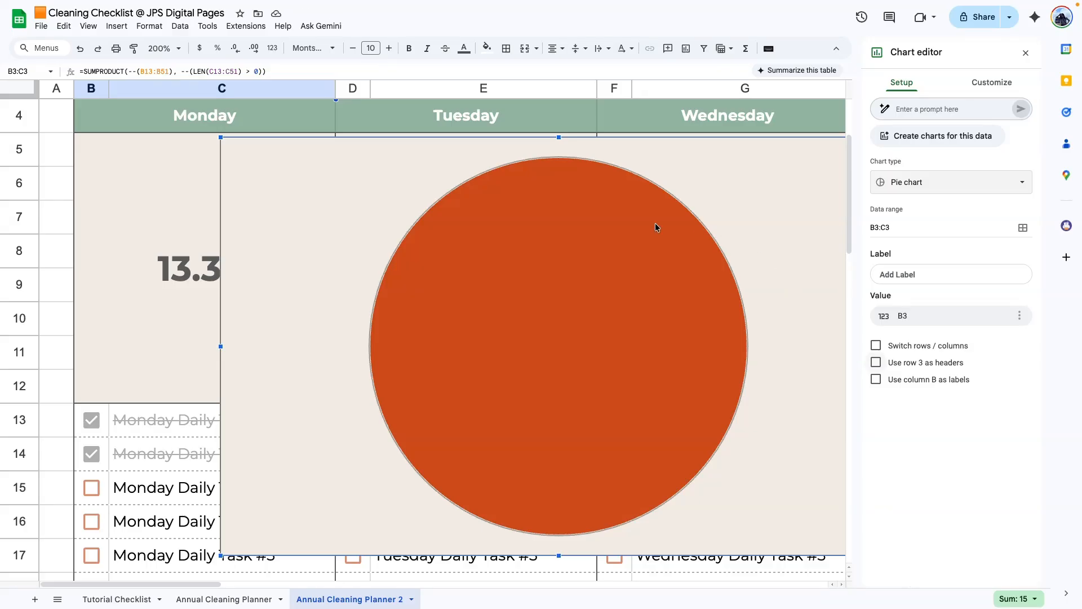
pyautogui.moveTo(682, 209); pyautogui.dragTo(608, 206)
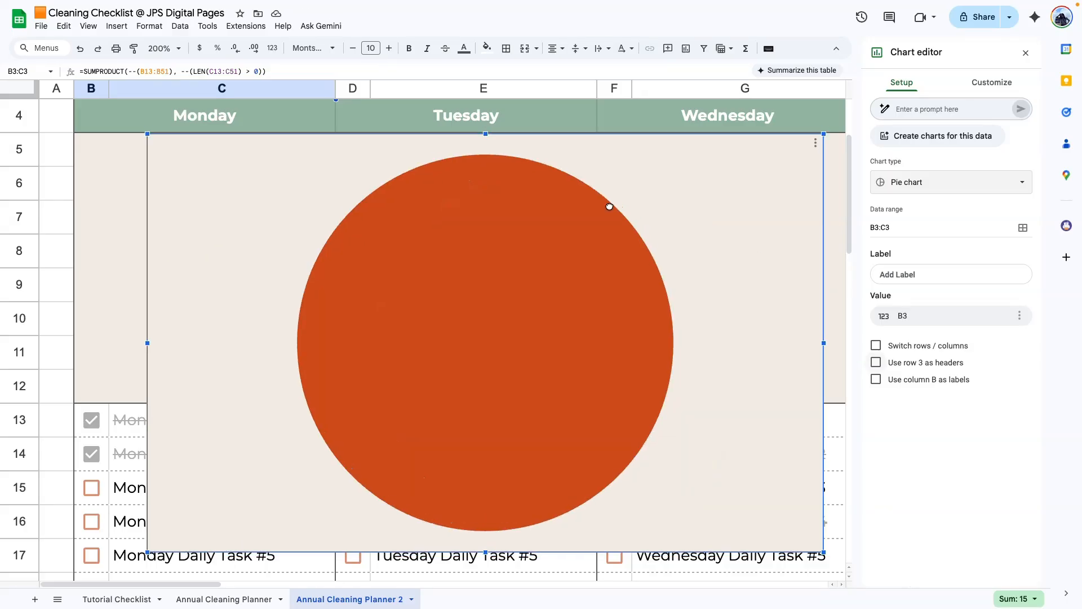
pyautogui.click(875, 348)
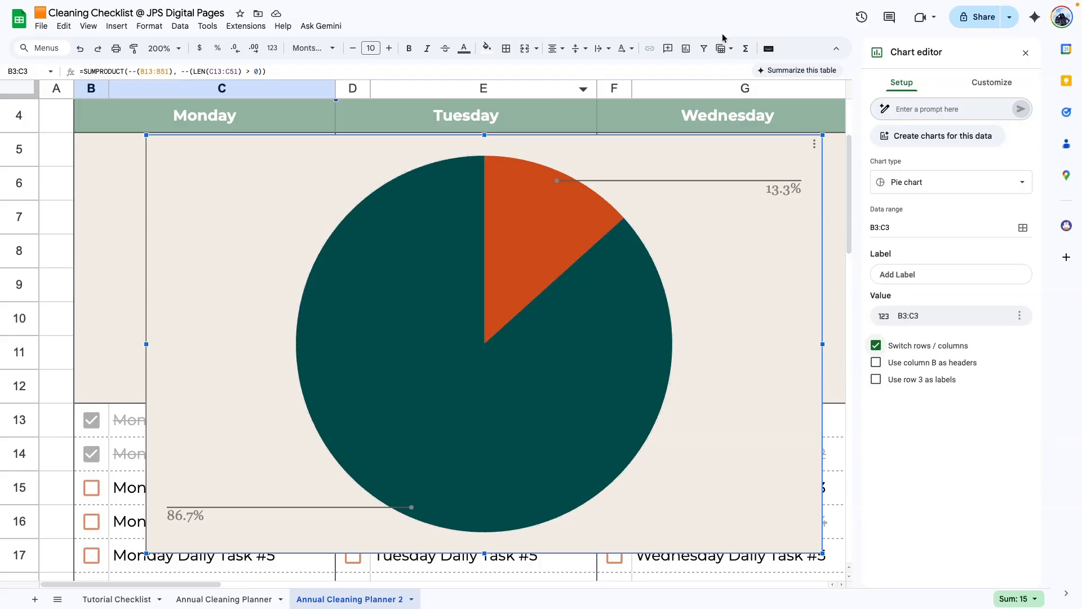
# Set the pie chart's background color to none in its chart style settings.
pyautogui.click(992, 83)
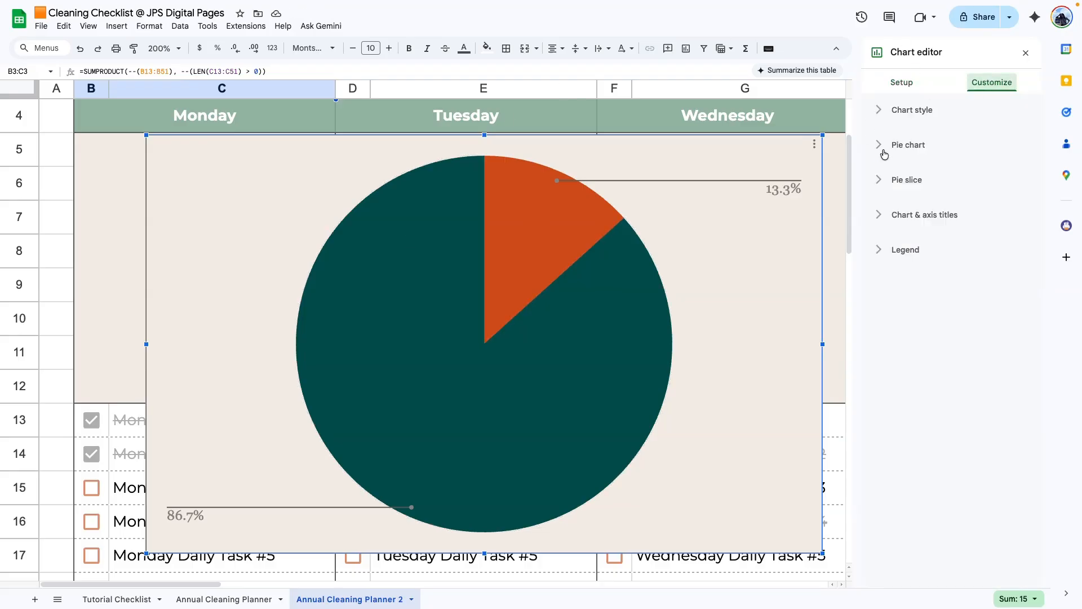
pyautogui.click(911, 110)
pyautogui.click(889, 156)
pyautogui.click(924, 184)
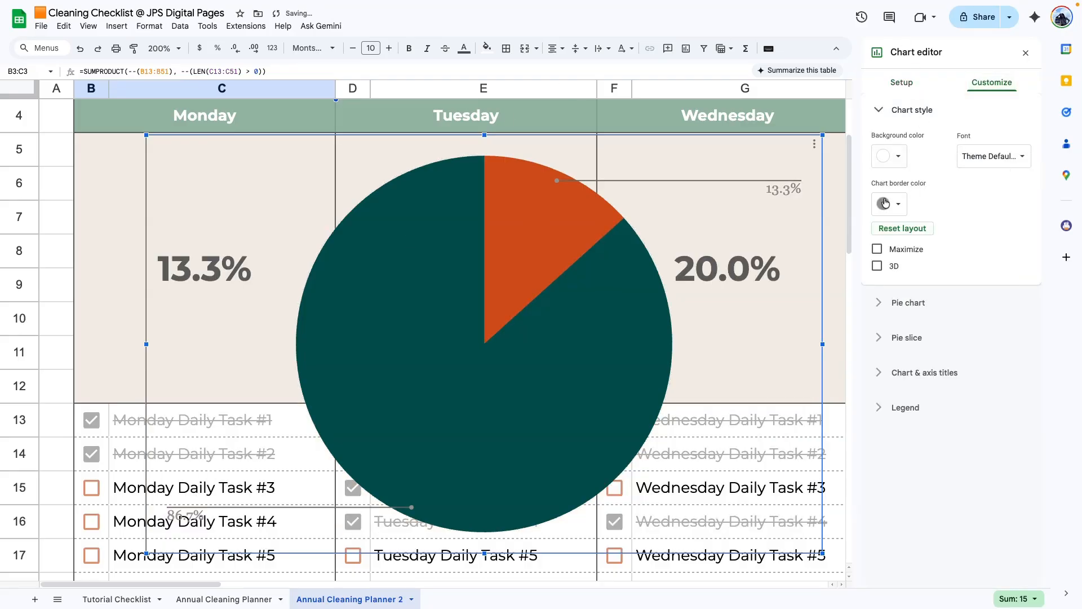
# Set the pie chart's border color to none and shift the chart further over the Monday column.
pyautogui.click(900, 204)
pyautogui.click(924, 231)
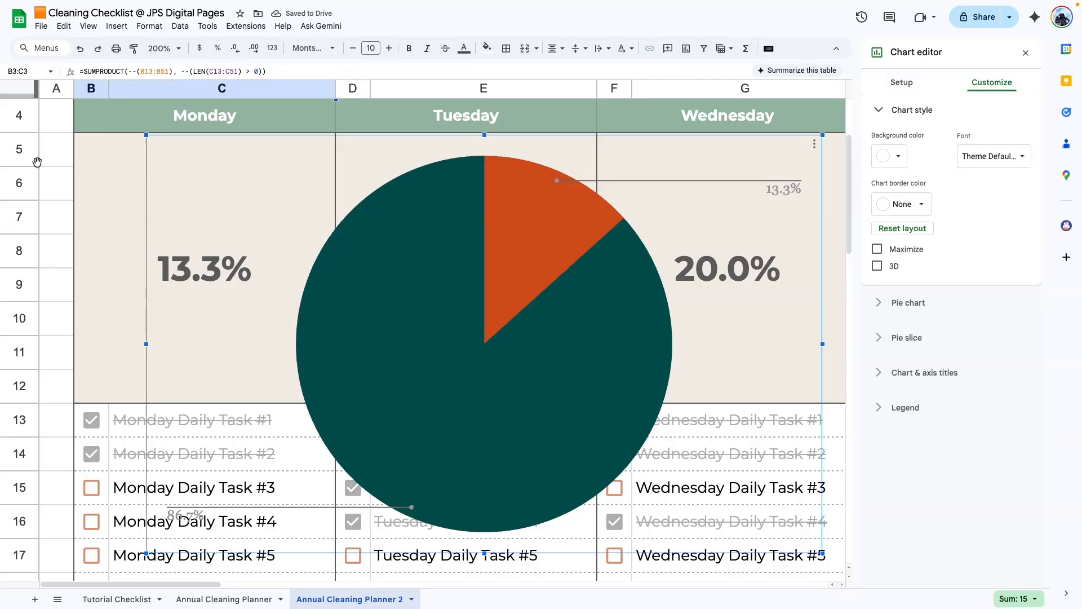
pyautogui.moveTo(376, 273); pyautogui.dragTo(329, 271)
# Turn the pie chart into a thin ring by setting its donut hole to 85%.
pyautogui.click(908, 303)
pyautogui.click(893, 192)
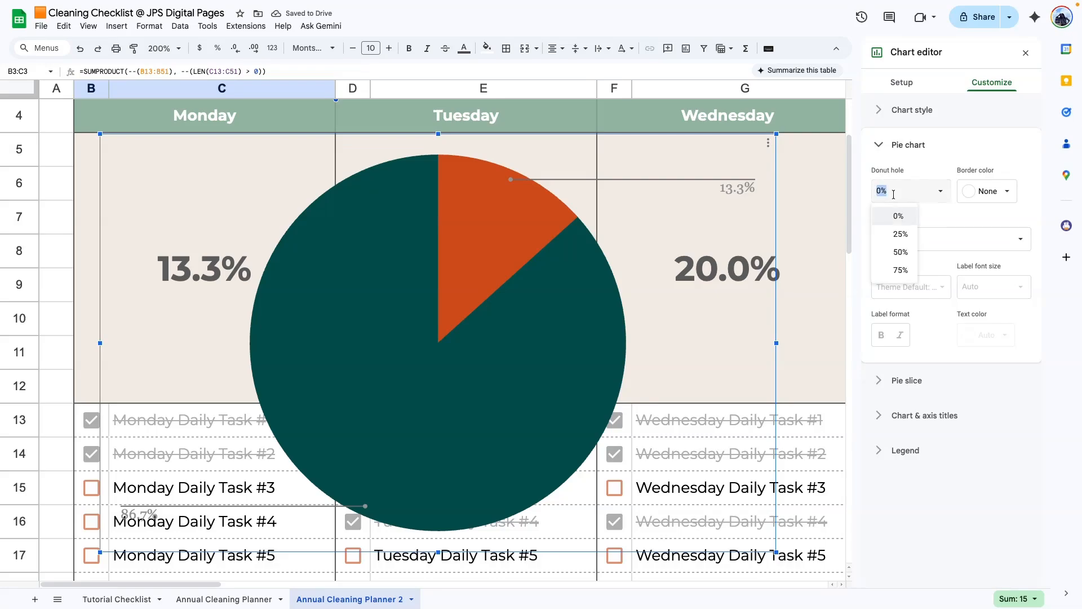
pyautogui.click(900, 269)
pyautogui.moveTo(881, 190); pyautogui.dragTo(872, 192)
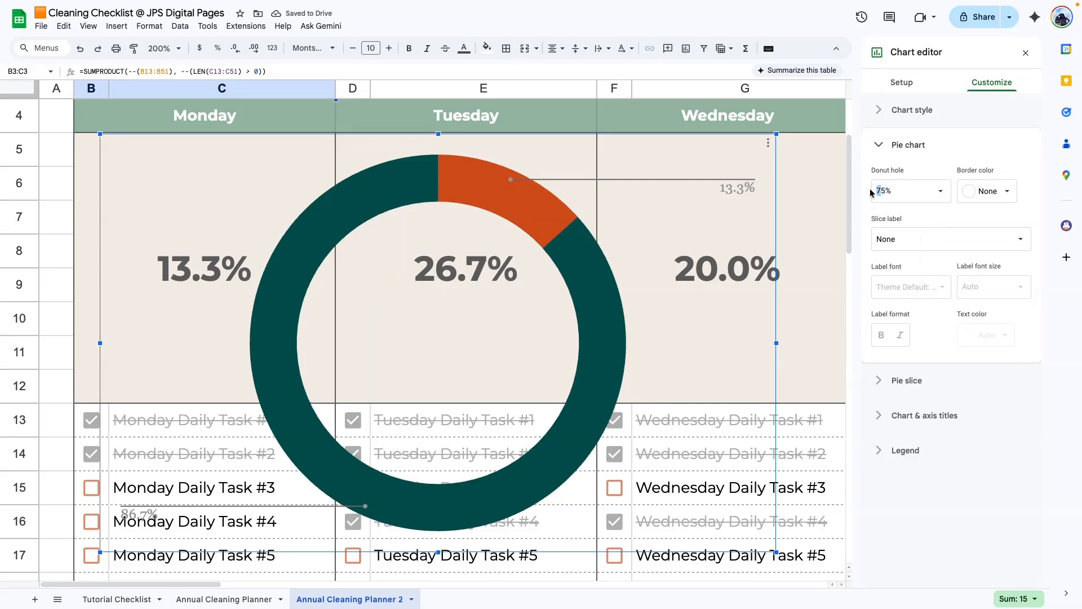
pyautogui.write('8')
pyautogui.press('Return')
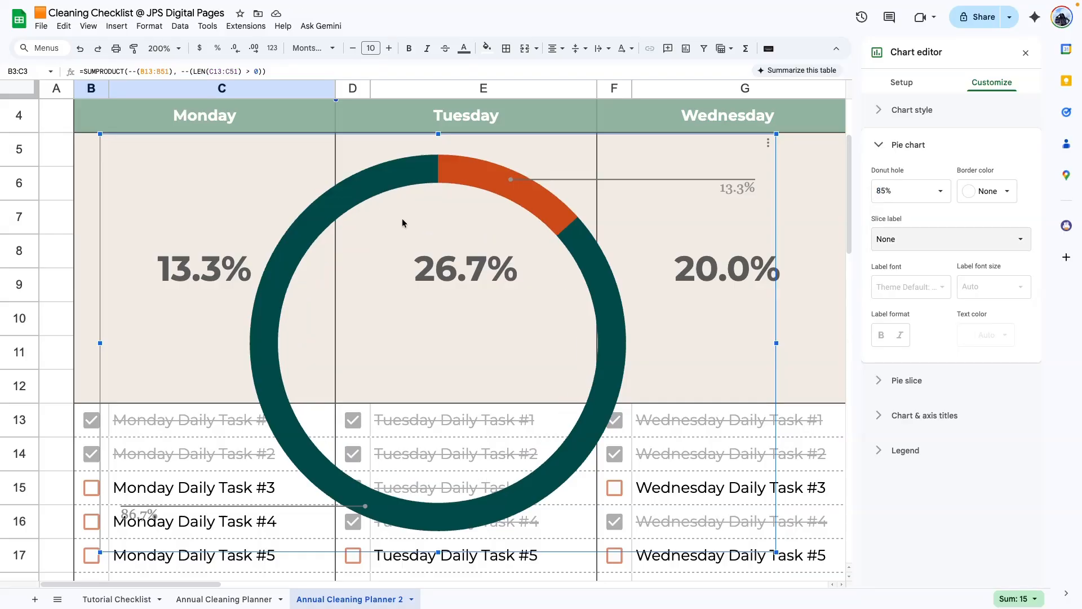
# Recolor the ring's first slice with the light orange theme color #de9779 and its second slice light gray.
pyautogui.click(564, 220)
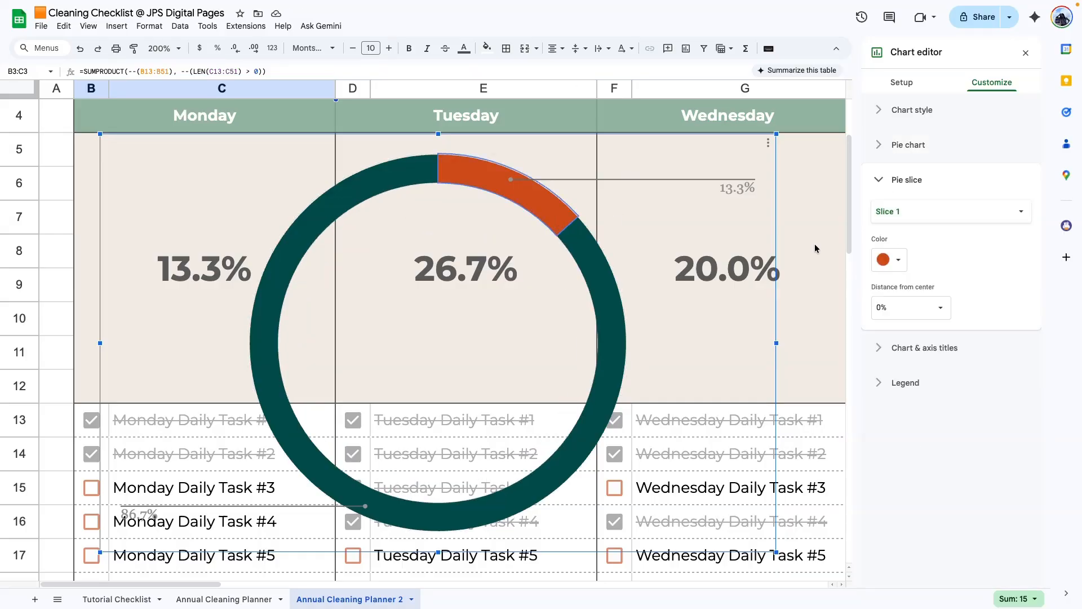
pyautogui.click(889, 259)
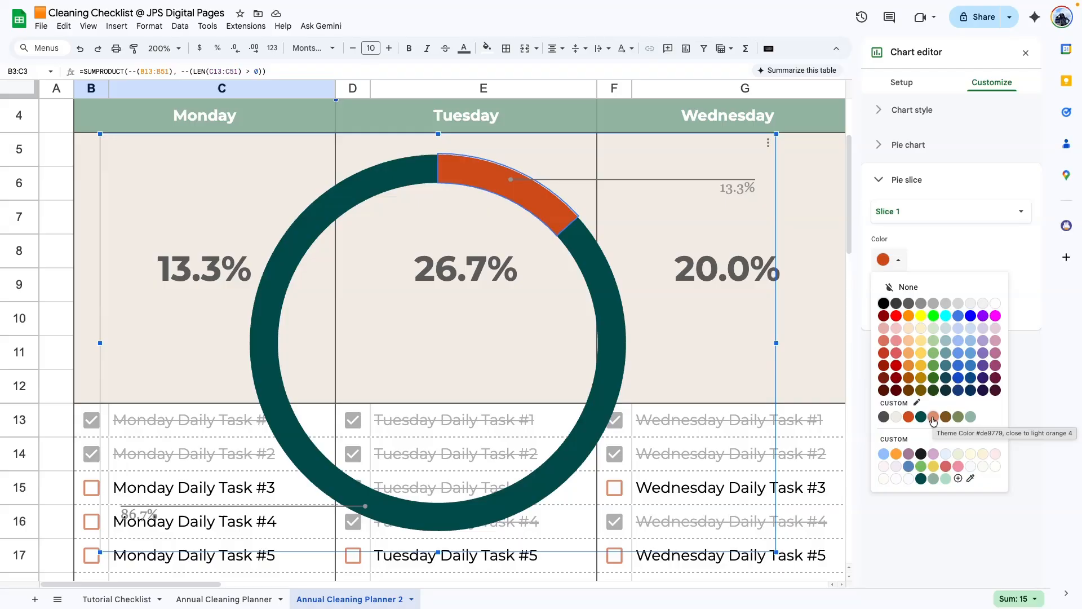
pyautogui.click(933, 418)
pyautogui.click(595, 266)
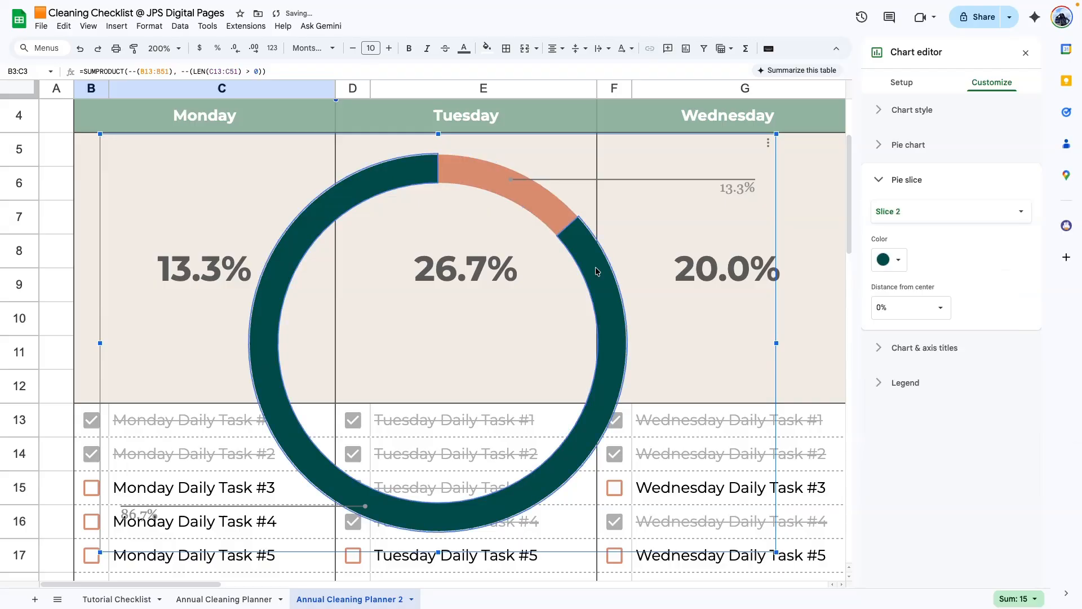
pyautogui.click(889, 260)
pyautogui.click(959, 307)
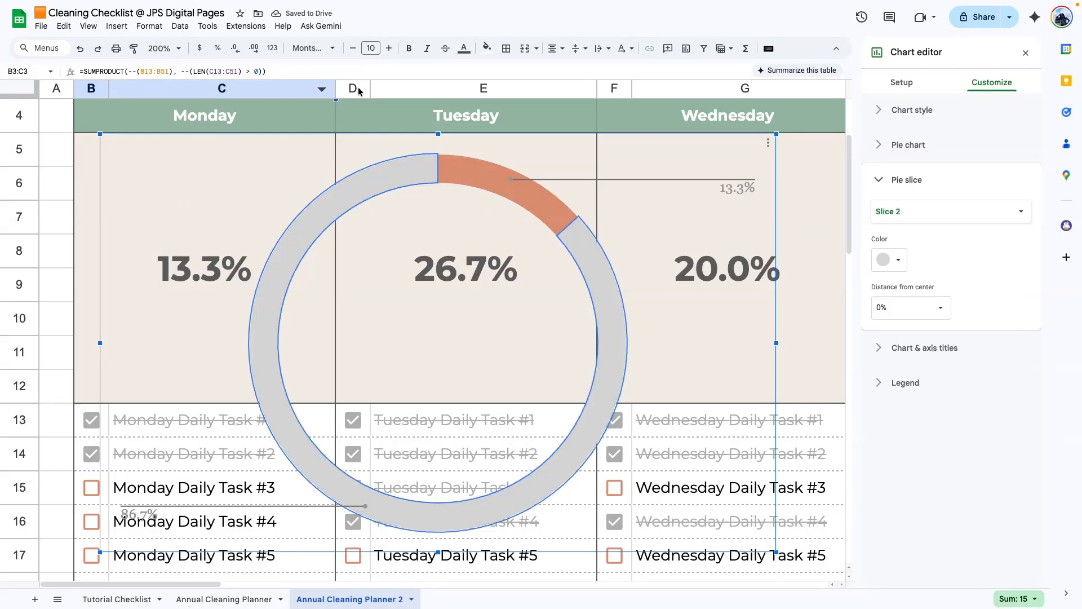
# Set the ring chart's legend to None and shrink the chart to fit around the Monday percentage in rows 5 to 12.
pyautogui.click(1024, 55)
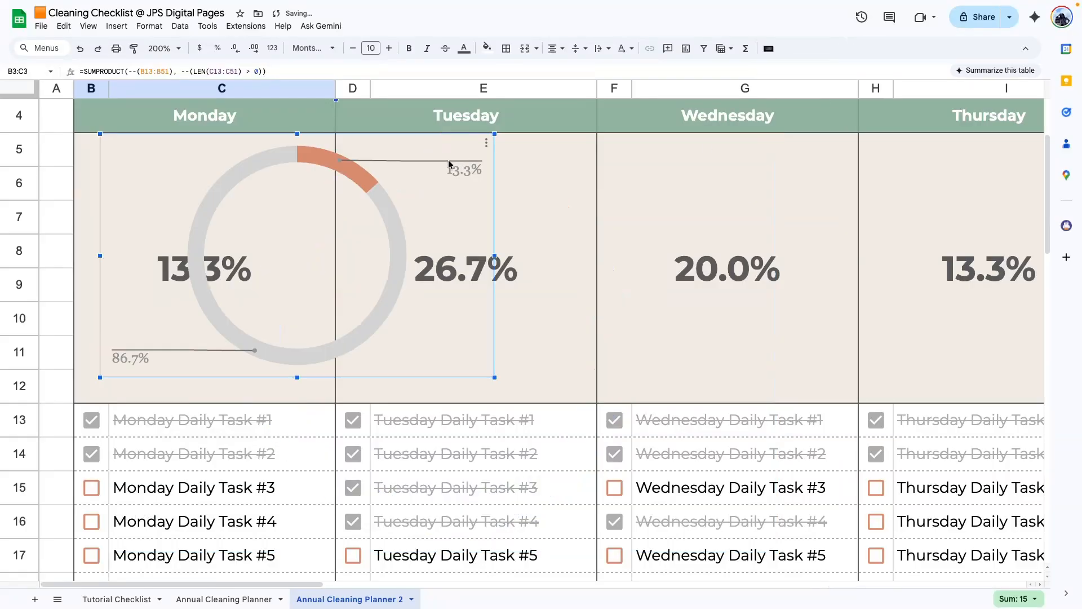
pyautogui.doubleClick(451, 150)
pyautogui.click(919, 293)
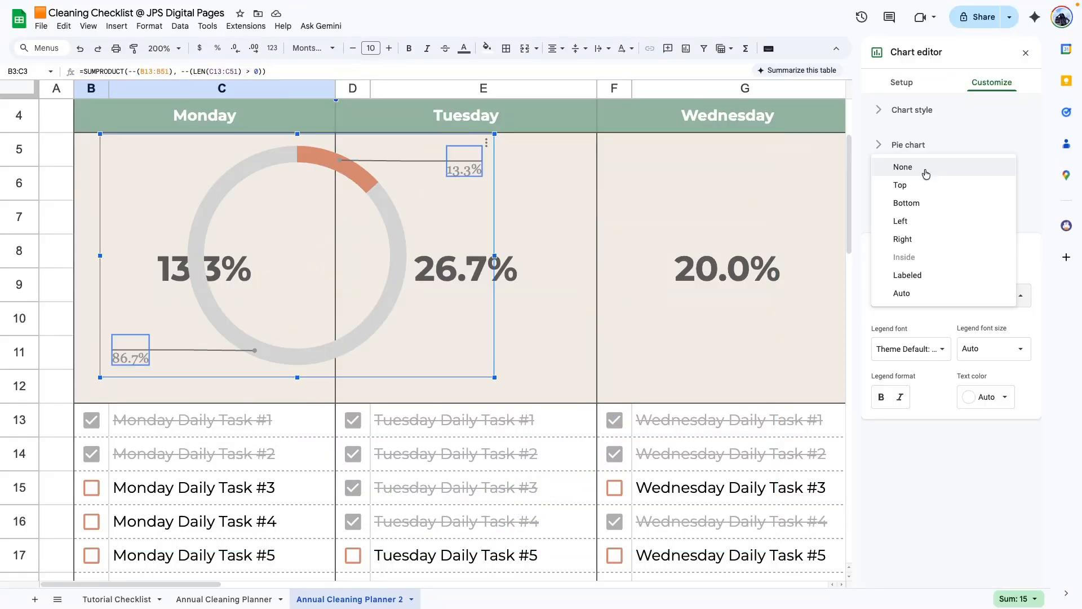
pyautogui.click(925, 171)
pyautogui.click(497, 381)
pyautogui.moveTo(496, 380); pyautogui.dragTo(425, 334)
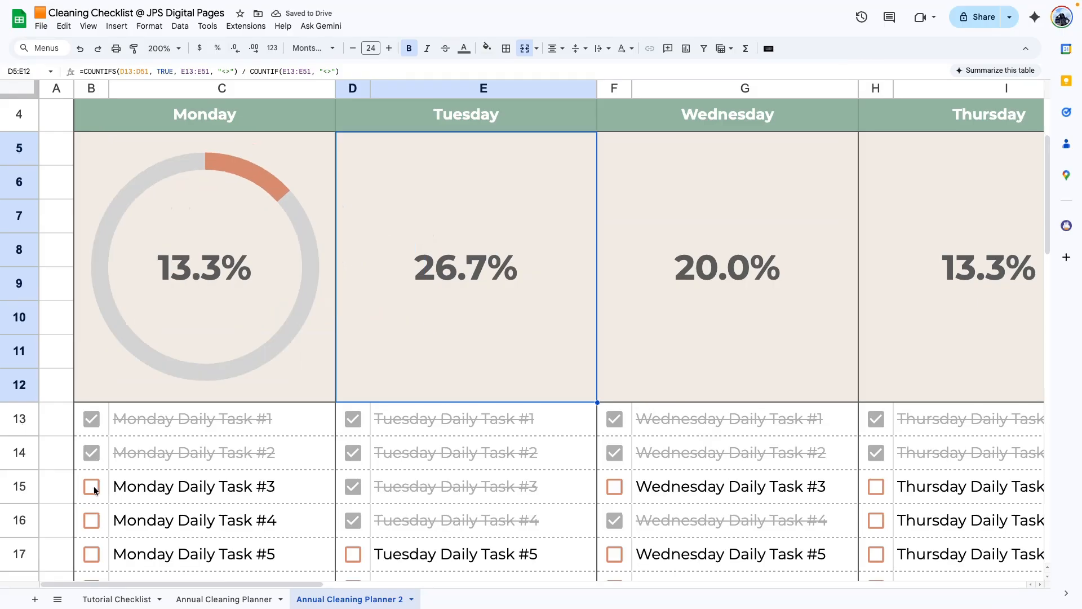
# Test the Monday ring by checking off all remaining Monday tasks and unchecking Monday Daily Tasks #1 to #10.
pyautogui.click(93, 488)
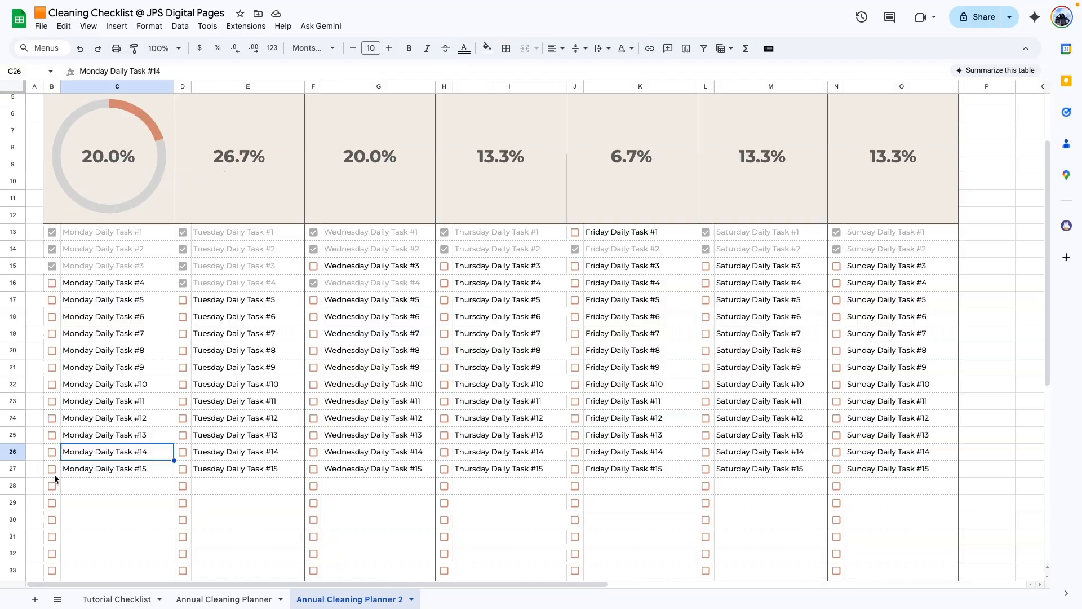
pyautogui.moveTo(52, 469); pyautogui.dragTo(52, 282)
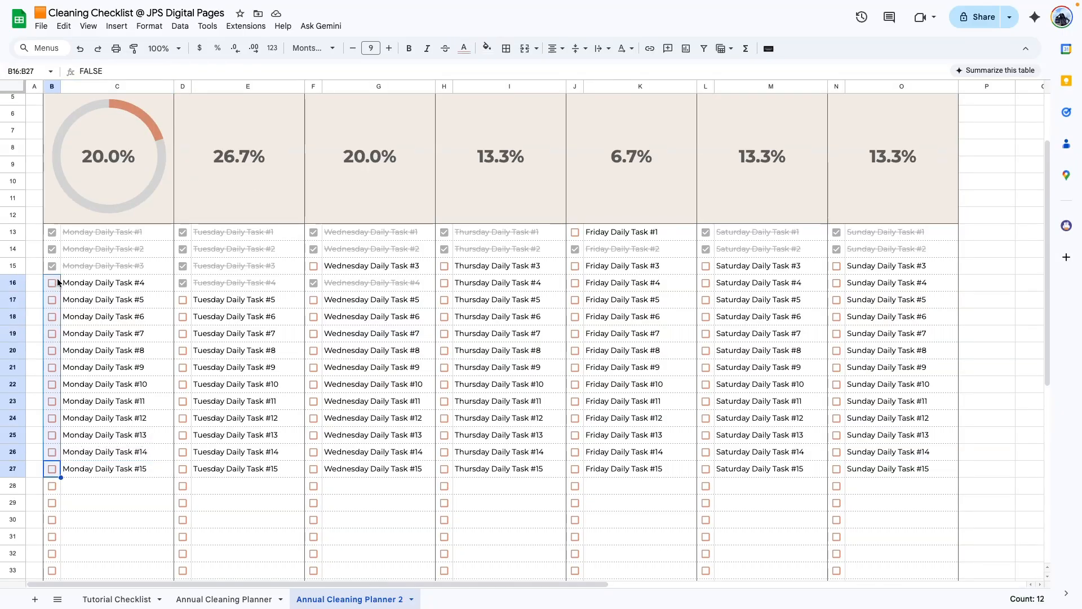
pyautogui.press('space')
pyautogui.click(52, 232)
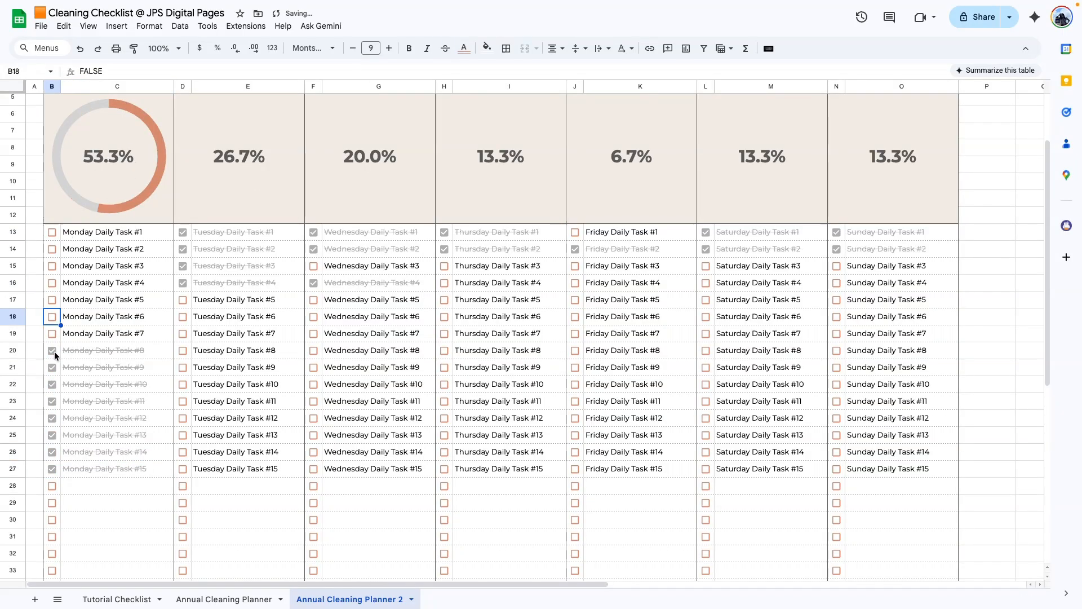
pyautogui.click(54, 352)
pyautogui.click(52, 366)
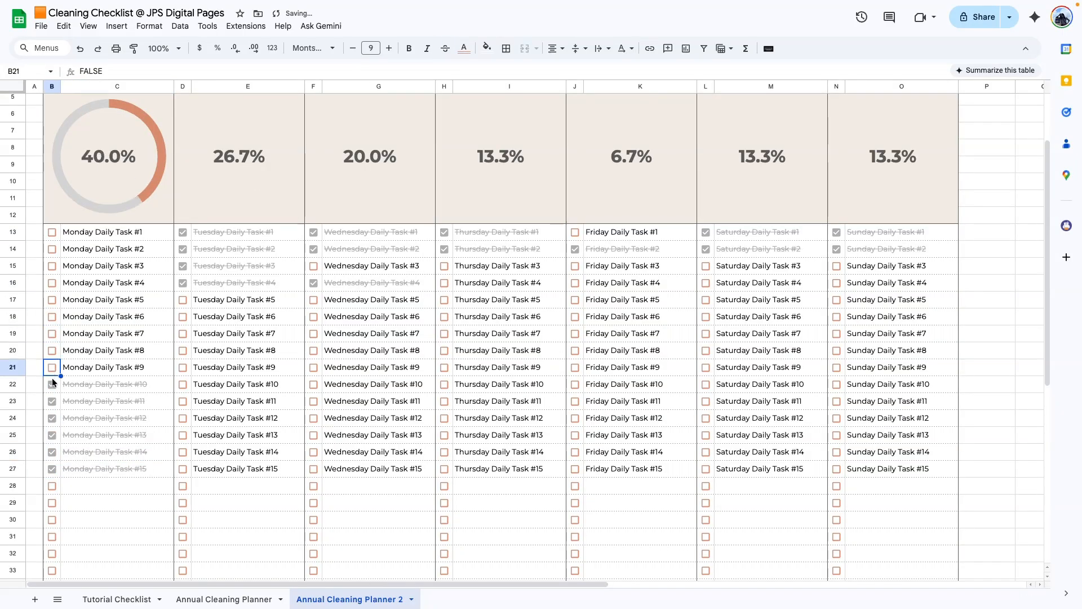
pyautogui.click(52, 384)
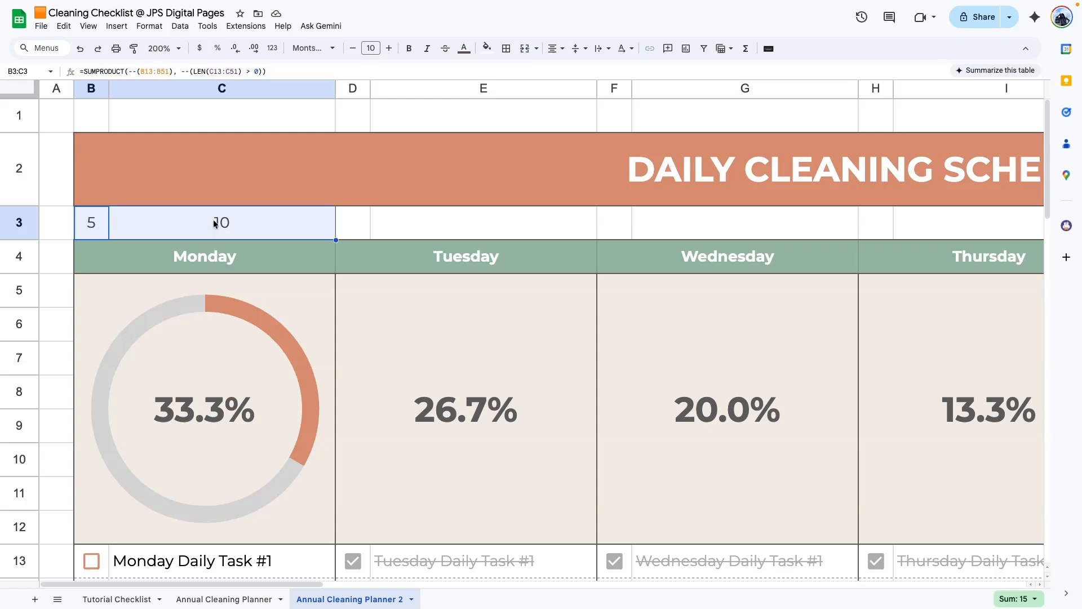
# Paste the Monday helper formulas into D3:E3, review the formula in E3, and copy the pair across row 3 for Wednesday to Sunday.
pyautogui.click(357, 221)
pyautogui.hotkey('ctrl', 'v')
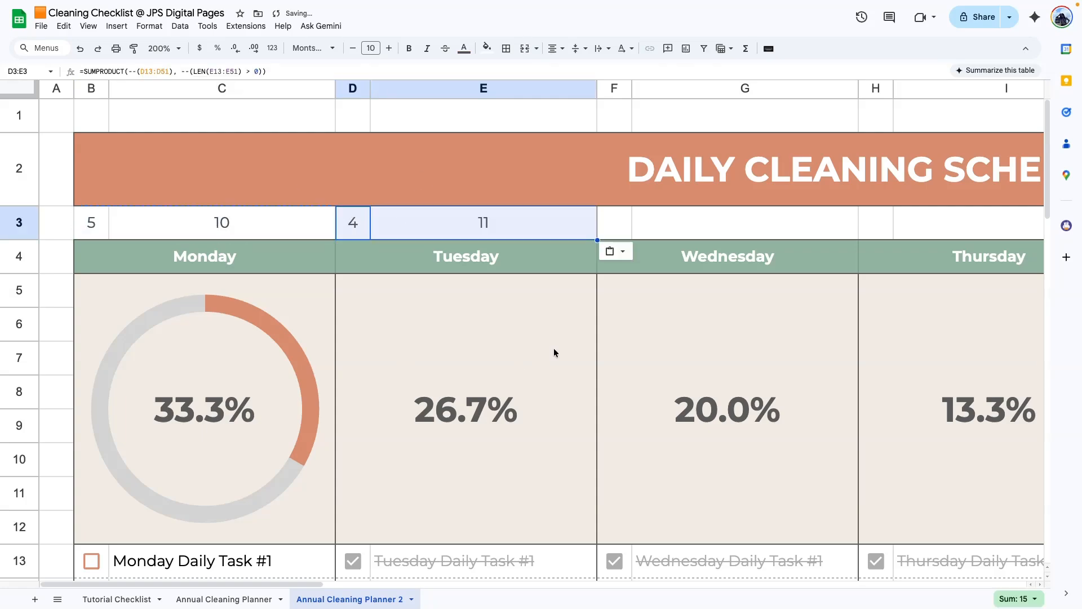
pyautogui.scroll(-1, 361, 554)
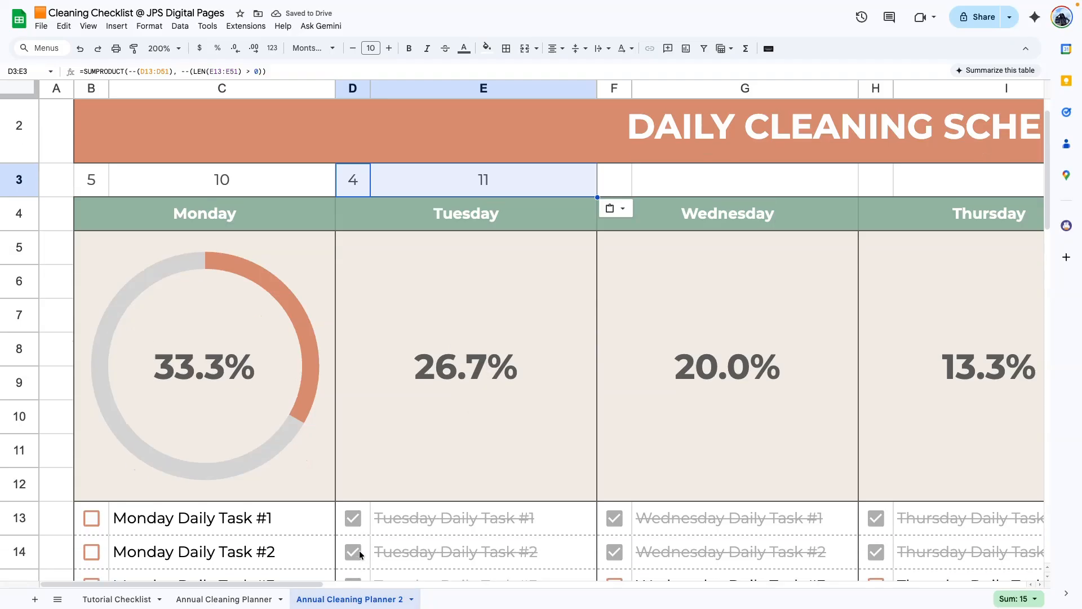
pyautogui.scroll(1, 361, 554)
pyautogui.click(479, 389)
pyautogui.doubleClick(505, 221)
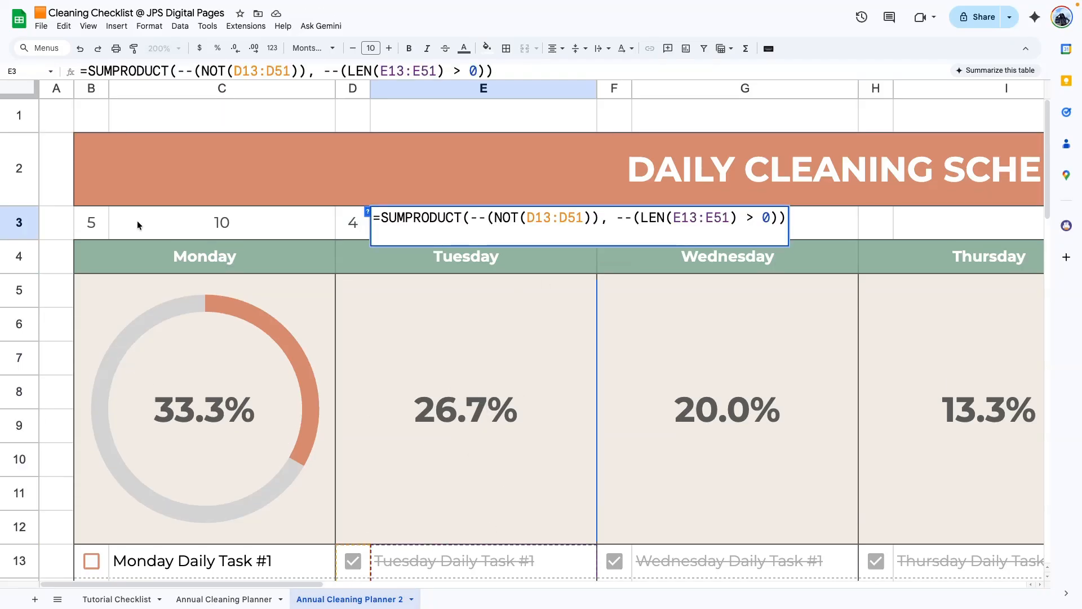
pyautogui.click(264, 216)
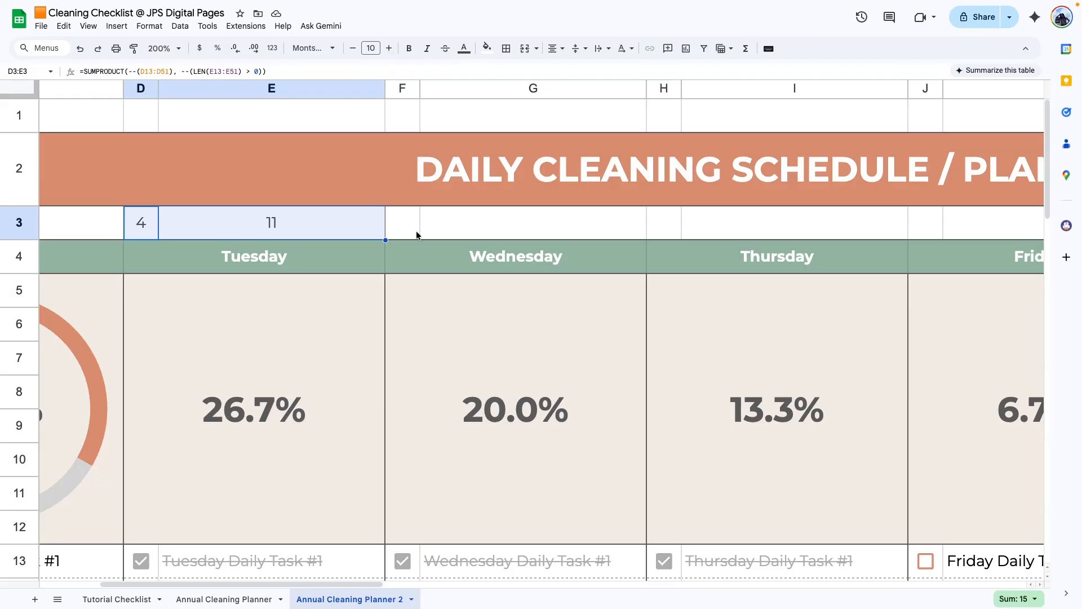
pyautogui.click(404, 218)
pyautogui.keyDown('shift'); pyautogui.click(533, 221); pyautogui.keyUp('shift')
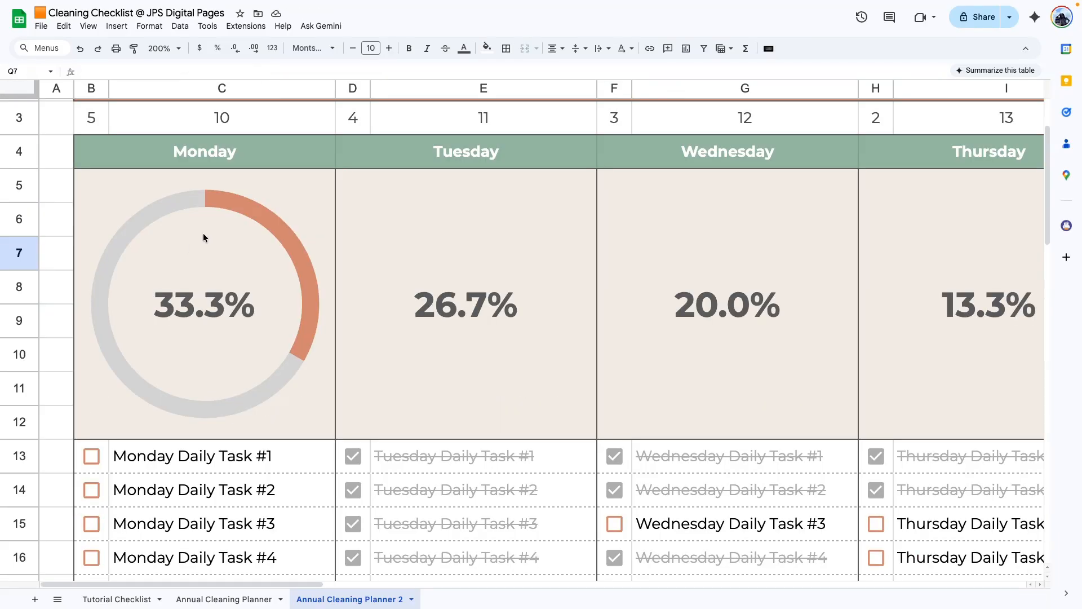
# Copy the Monday doughnut chart and paste it over the Tuesday percentage.
pyautogui.click(203, 237)
pyautogui.click(324, 183)
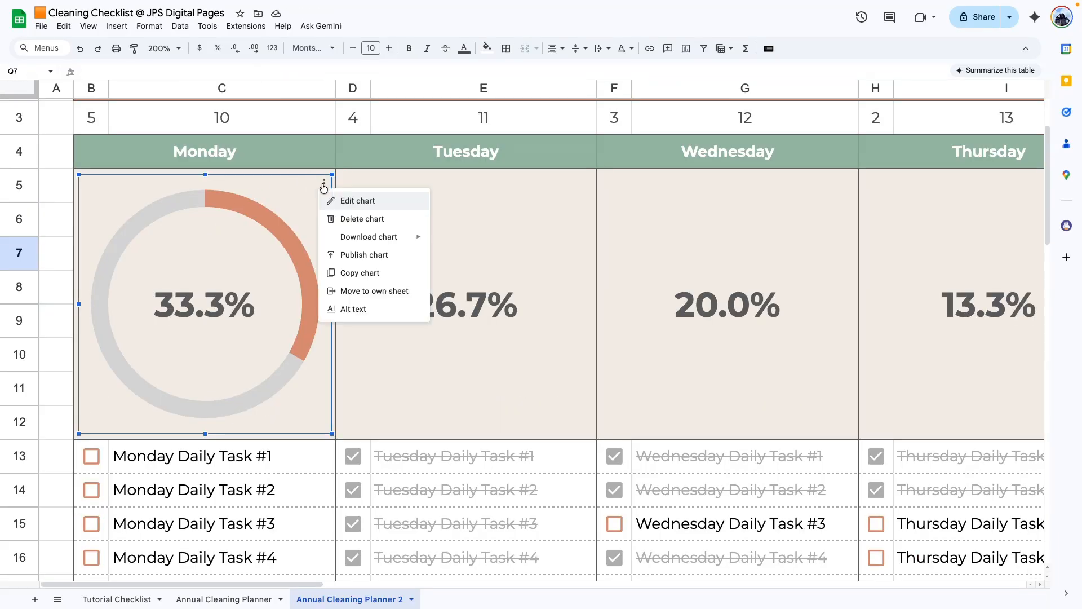
pyautogui.click(358, 273)
pyautogui.click(449, 204)
pyautogui.press('super+v')
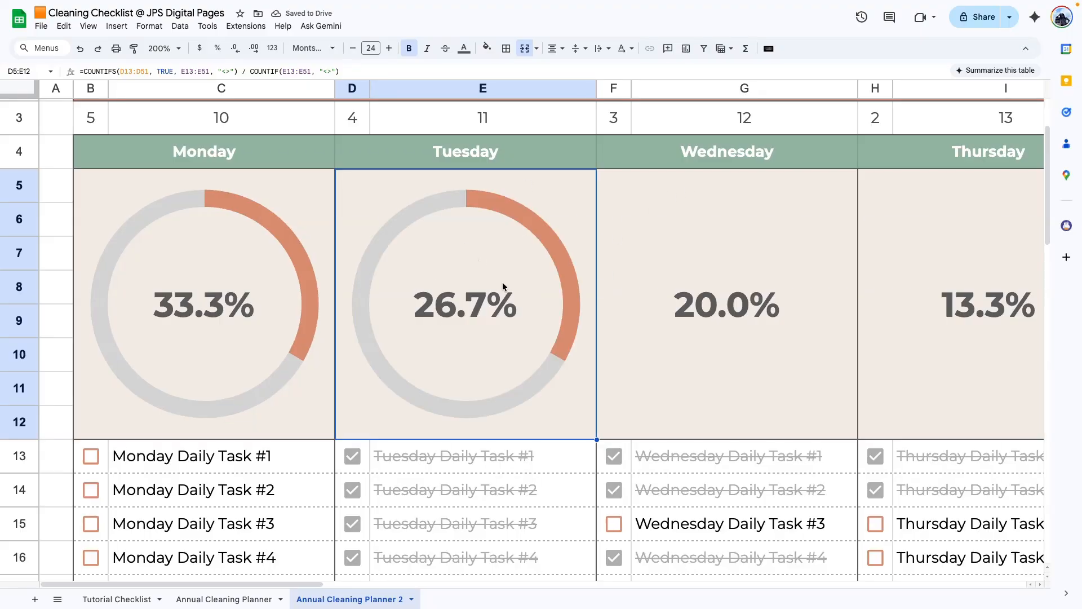
# Paste the copied doughnut chart over the percentages of the remaining weekdays through Sunday.
pyautogui.click(952, 361)
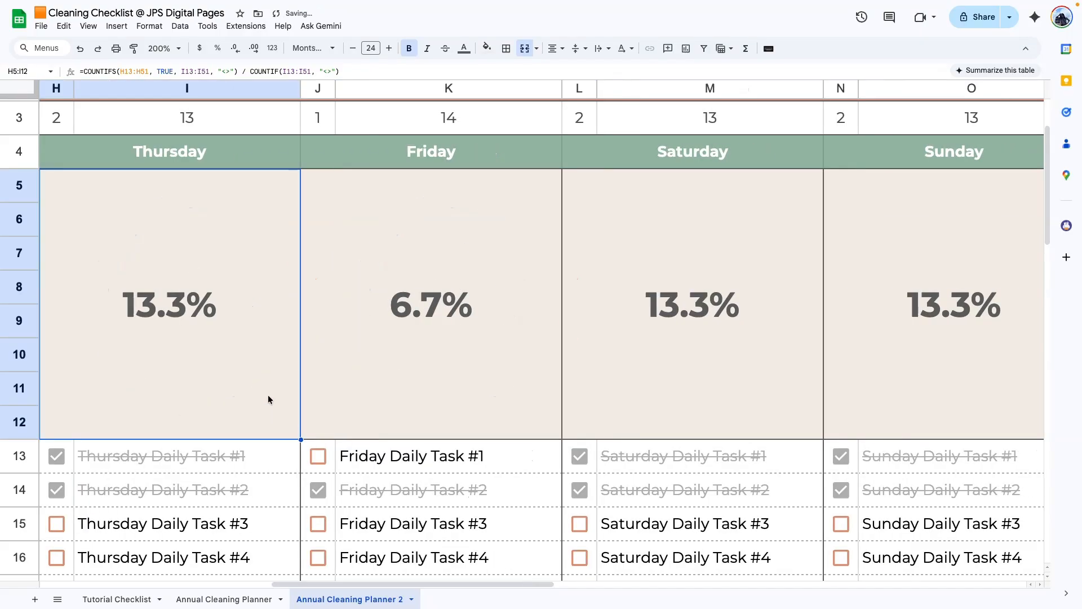
pyautogui.press('super+v')
pyautogui.click(393, 227)
pyautogui.press('super+v')
pyautogui.click(730, 203)
pyautogui.press('super+v')
pyautogui.click(920, 203)
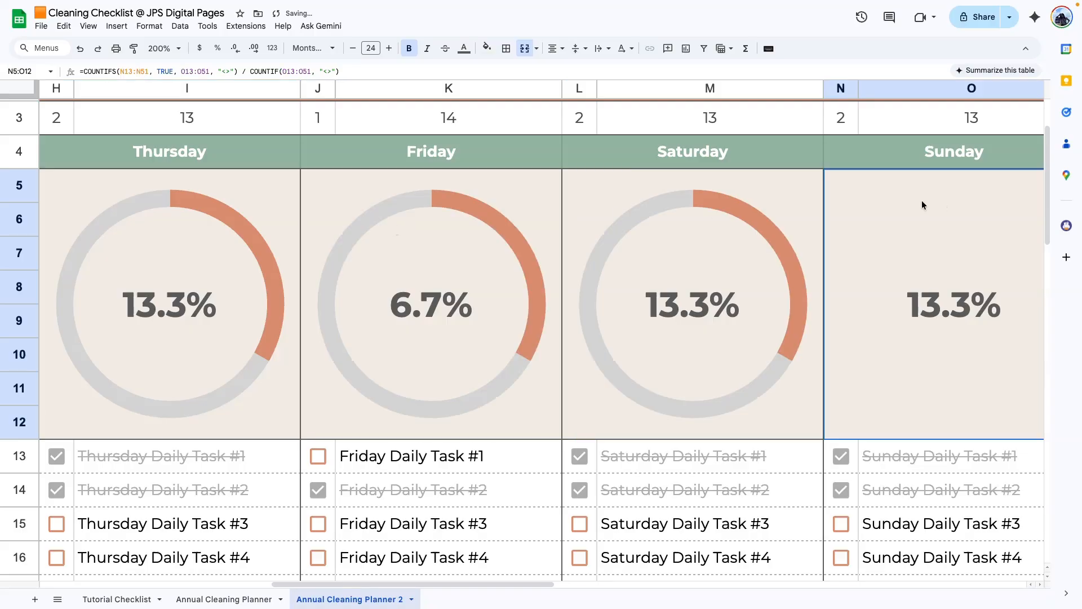
pyautogui.press('super+v')
# Change the Tuesday doughnut chart's data range to D3:E3.
pyautogui.hscroll(-10, 403, 293)
pyautogui.click(403, 293)
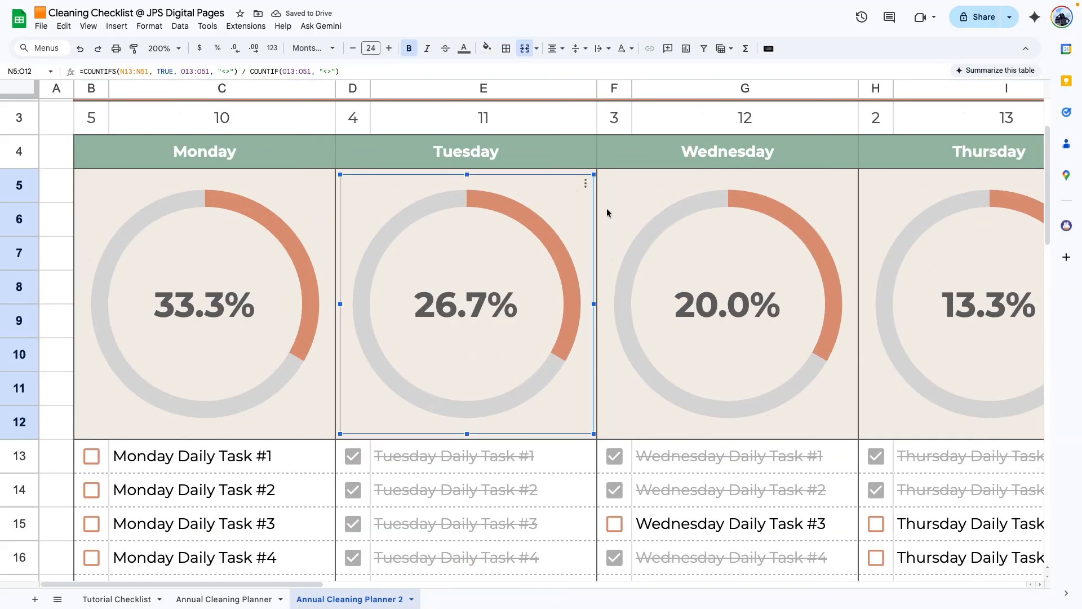
pyautogui.click(585, 183)
pyautogui.click(622, 200)
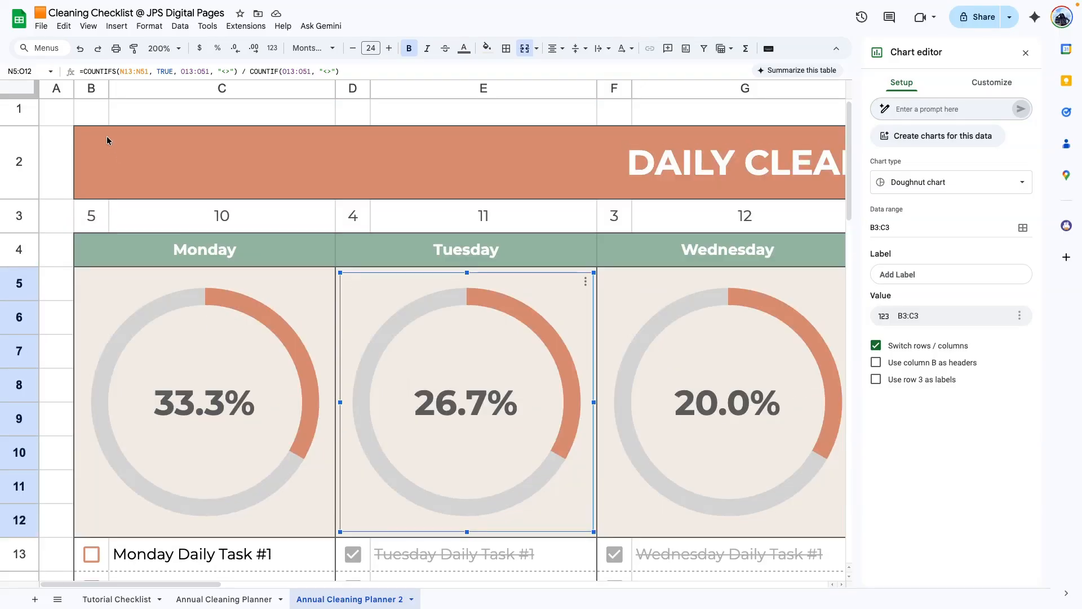
pyautogui.scroll(3, 102, 134)
pyautogui.click(871, 228)
pyautogui.press('Return')
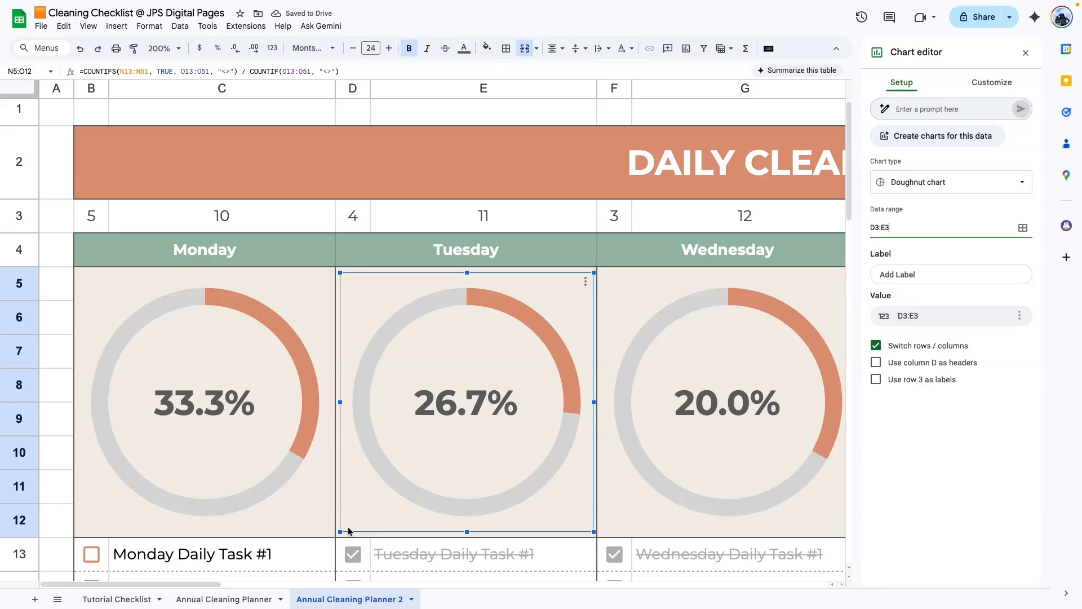
# Uncheck Tuesday Daily Tasks #1 to #4 to test the Tuesday doughnut chart.
pyautogui.scroll(-1, 365, 561)
pyautogui.click(352, 541)
pyautogui.click(352, 574)
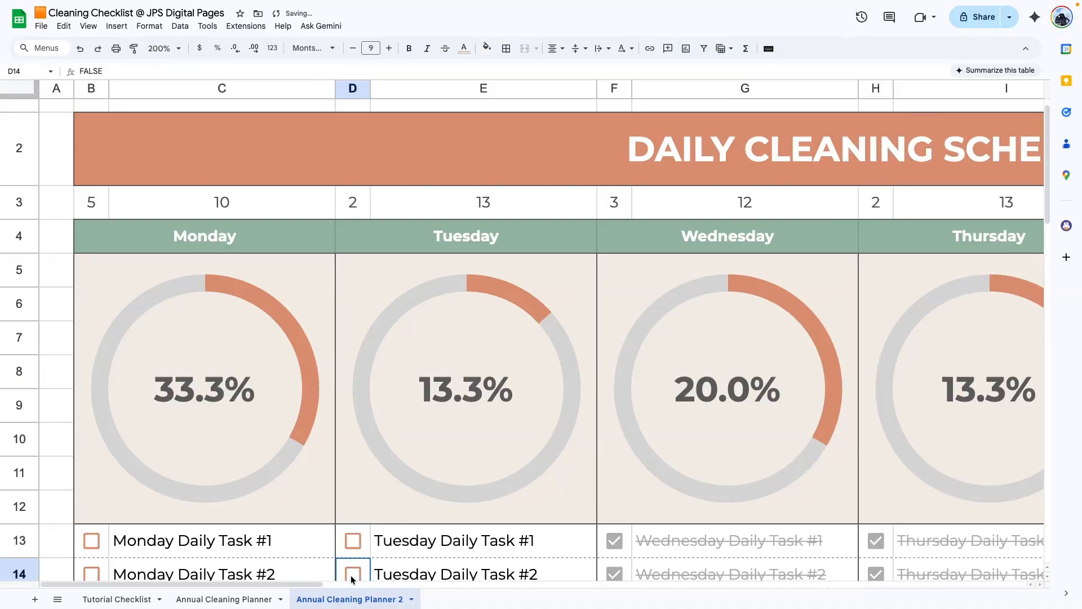
pyautogui.scroll(-3, 352, 564)
pyautogui.click(353, 462)
# Point each doughnut chart from Wednesday to Sunday at its own weekday's helper counts in row 3.
pyautogui.hscroll(5, 485, 170)
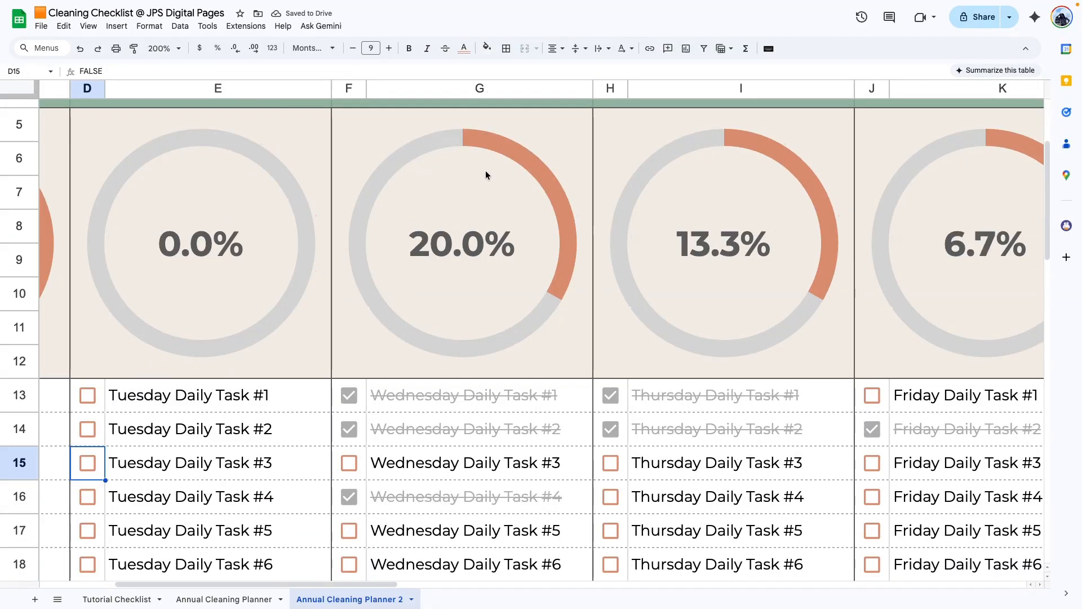
pyautogui.doubleClick(505, 151)
pyautogui.scroll(3, 507, 253)
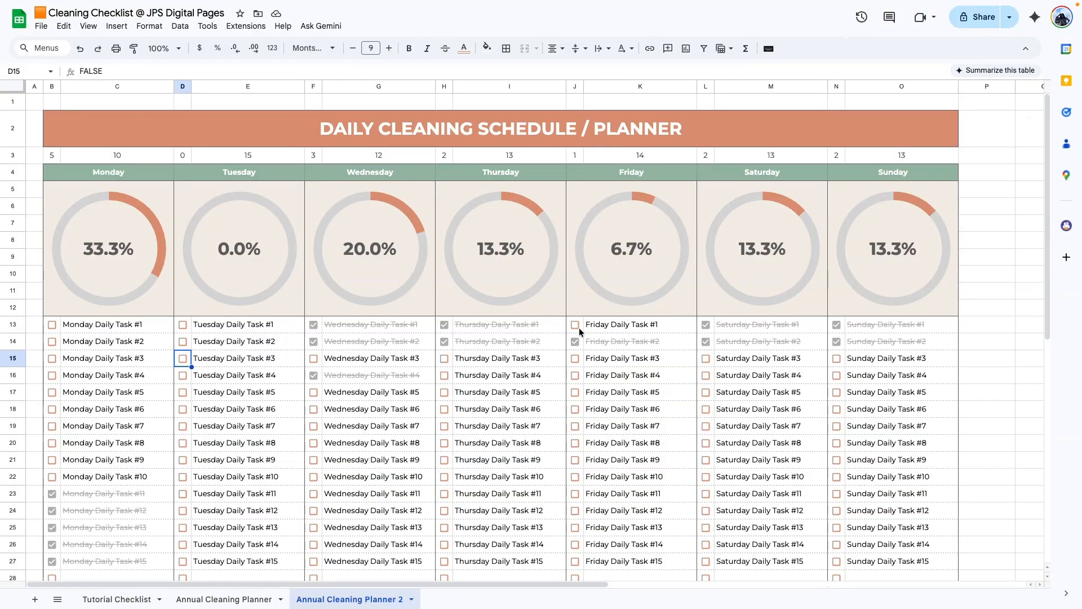
# Test the Friday and Saturday charts by checking Friday Daily Task #1, unchecking Saturday Daily Tasks #1 and #2, and checking Saturday #3.
pyautogui.click(575, 325)
pyautogui.click(705, 324)
pyautogui.click(706, 342)
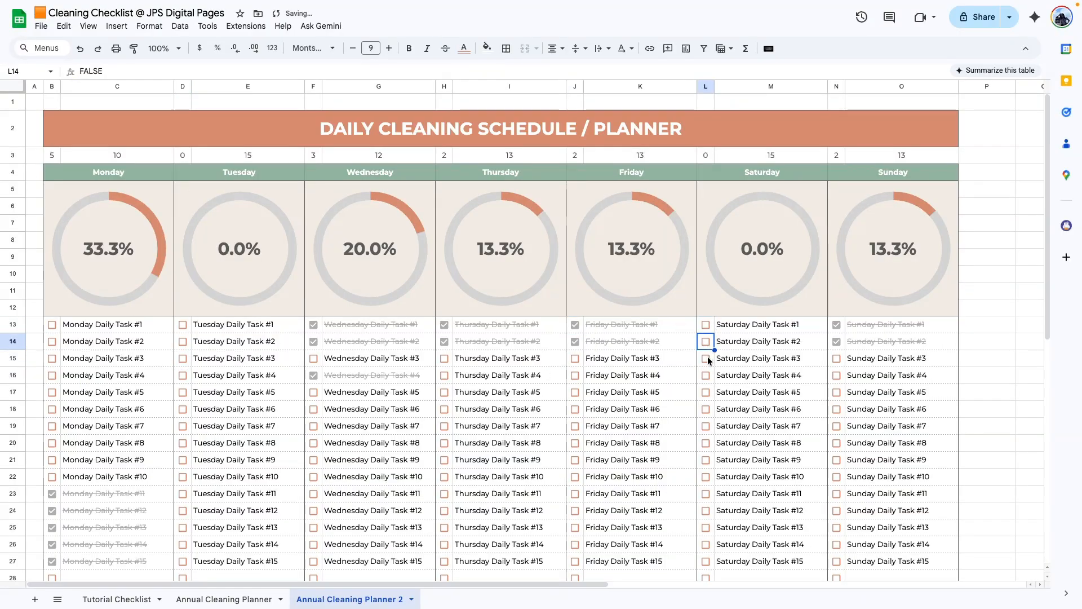
pyautogui.click(705, 359)
# Test the Sunday chart by unchecking Sunday Daily Tasks #1 and #2 and checking off Sunday Daily Tasks #3 and #4.
pyautogui.click(836, 325)
pyautogui.click(836, 342)
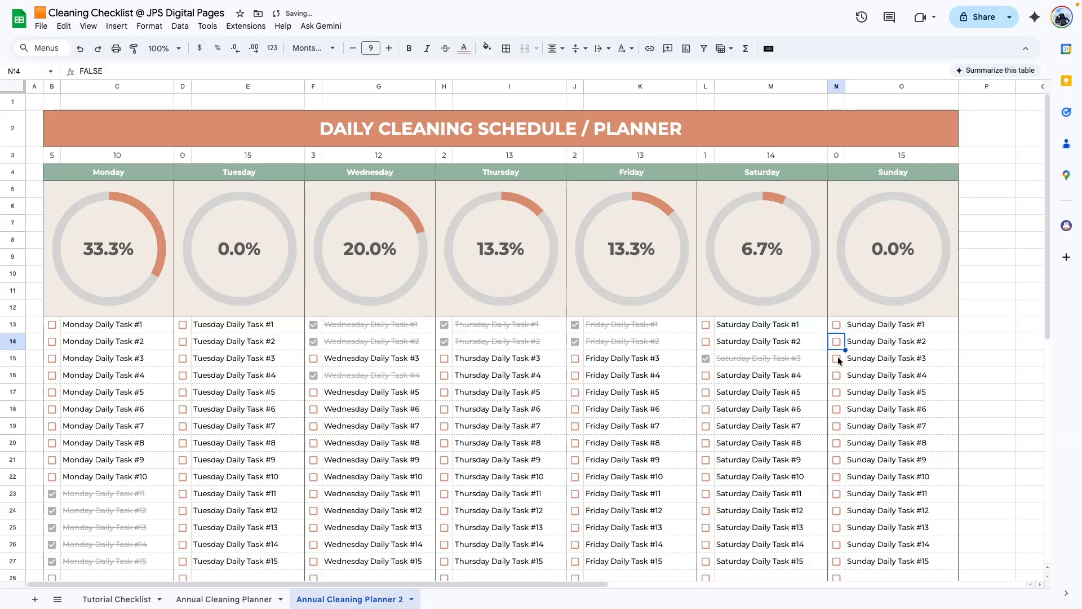
pyautogui.click(836, 359)
pyautogui.click(837, 375)
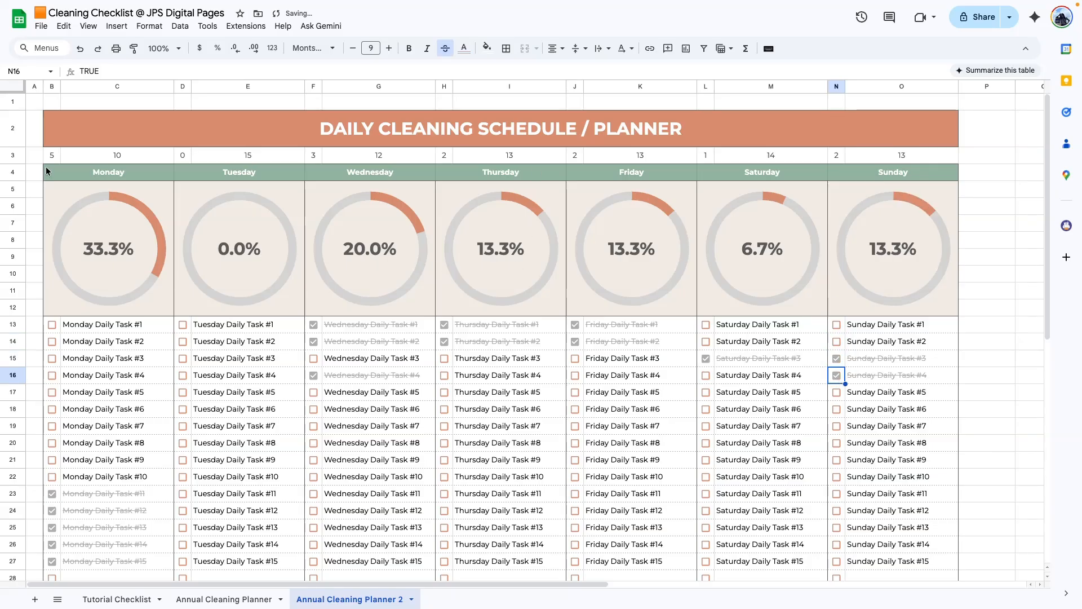
pyautogui.click(529, 477)
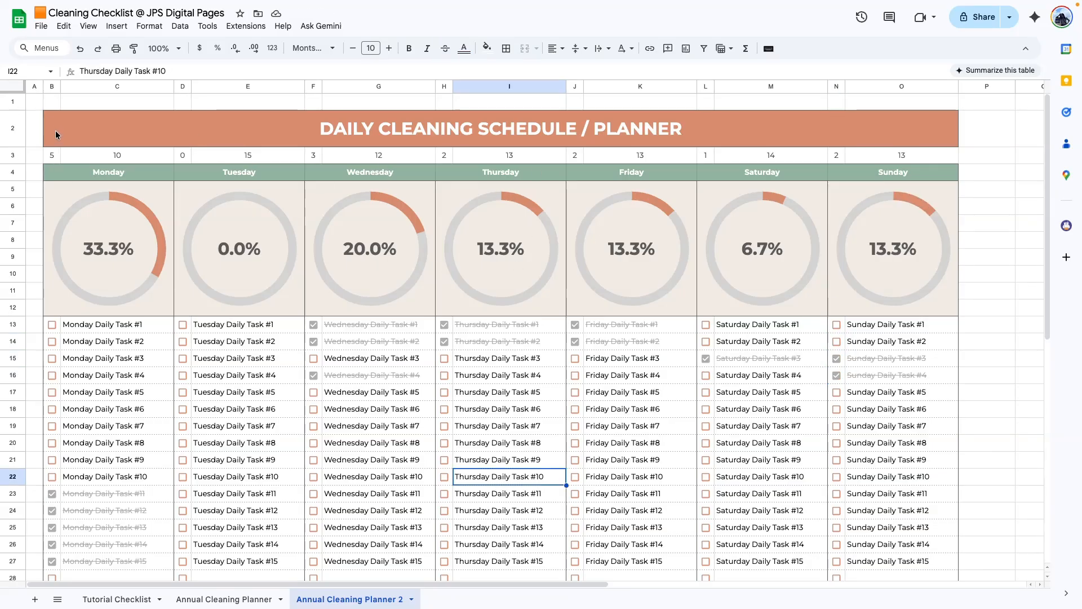
# Hide the helper counts in row 3 by changing their text colour to white.
pyautogui.click(13, 155)
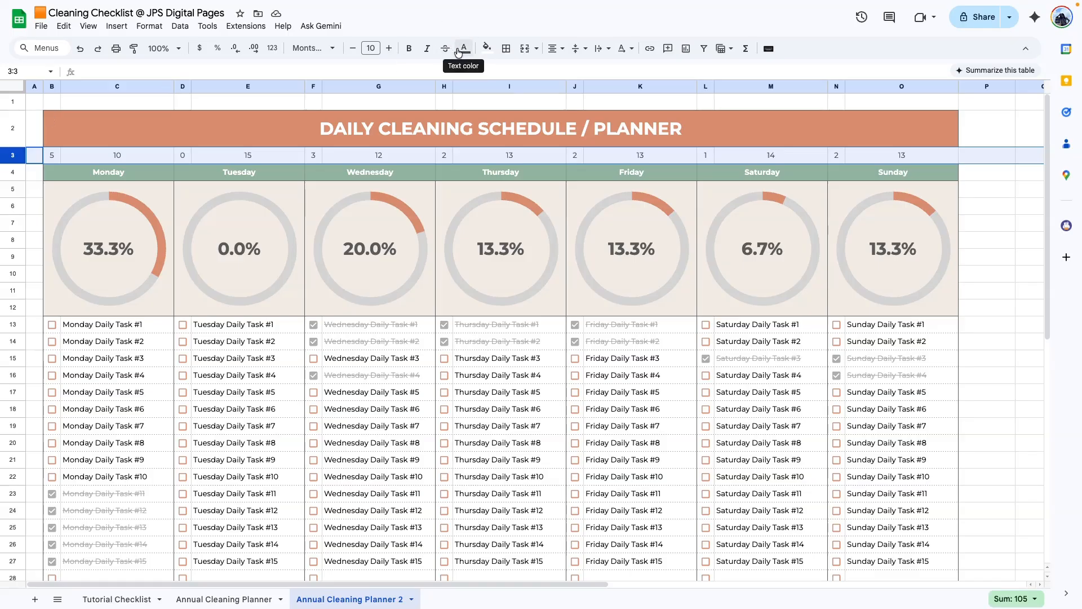
pyautogui.click(463, 49)
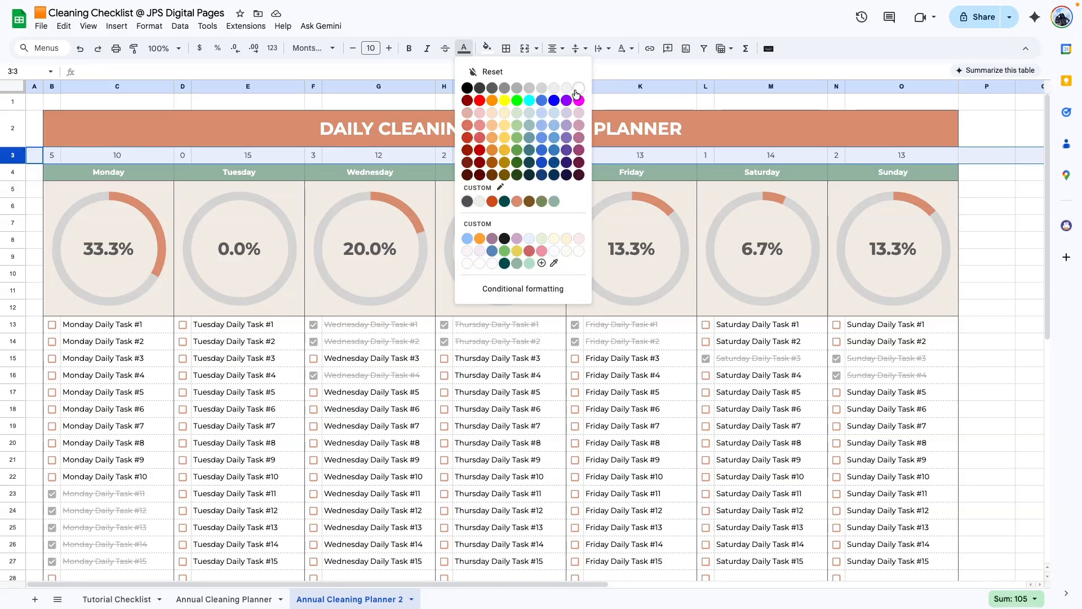
pyautogui.click(578, 88)
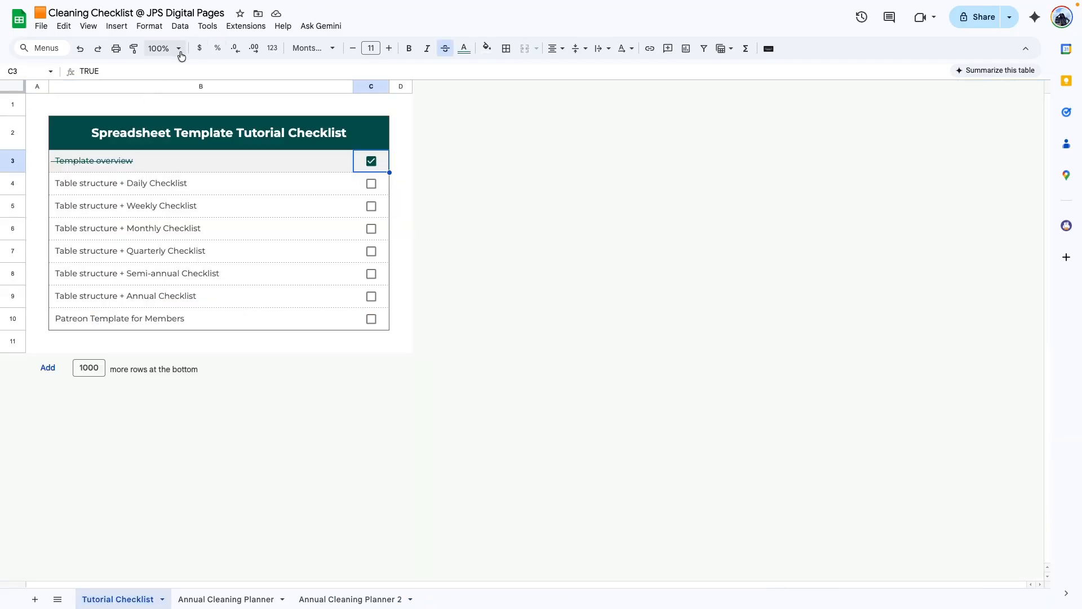
# On the Tutorial Checklist sheet at 200% zoom, check off "Table structure + Daily Checklist".
pyautogui.click(172, 48)
pyautogui.click(157, 179)
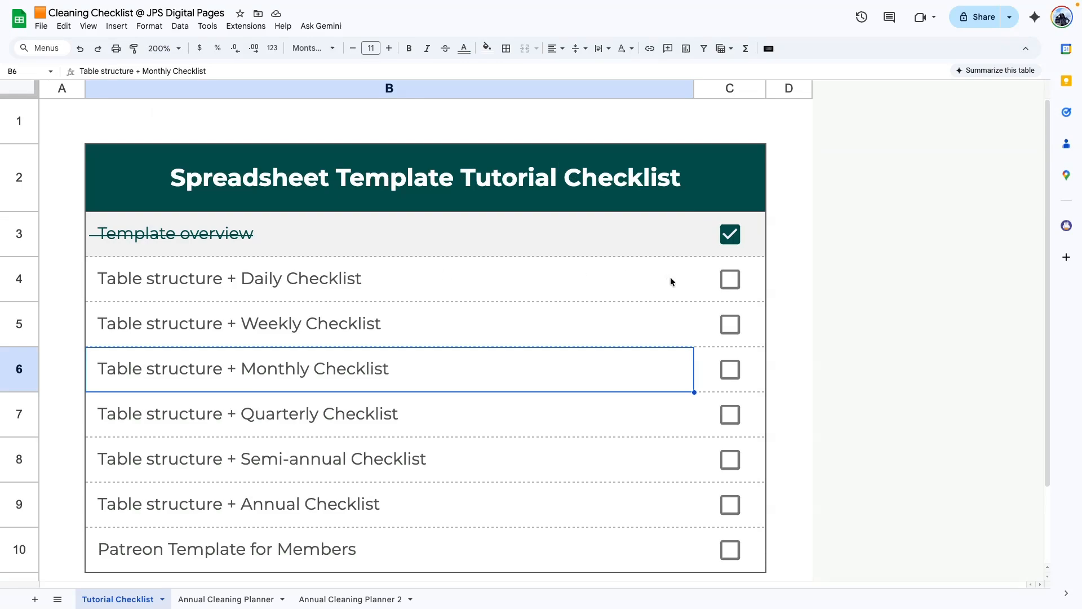
pyautogui.click(730, 280)
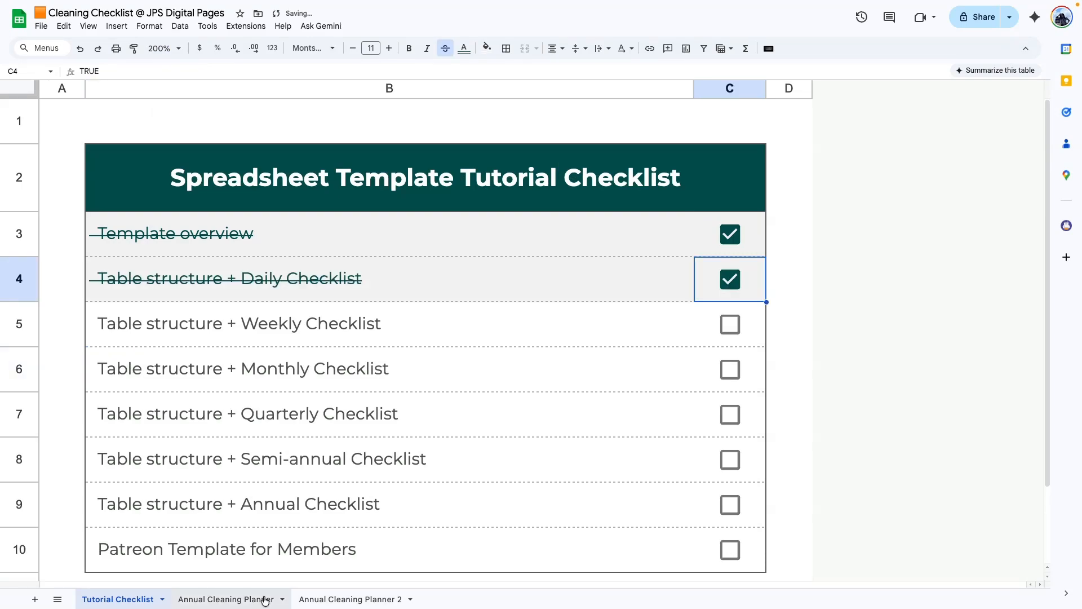
pyautogui.click(210, 321)
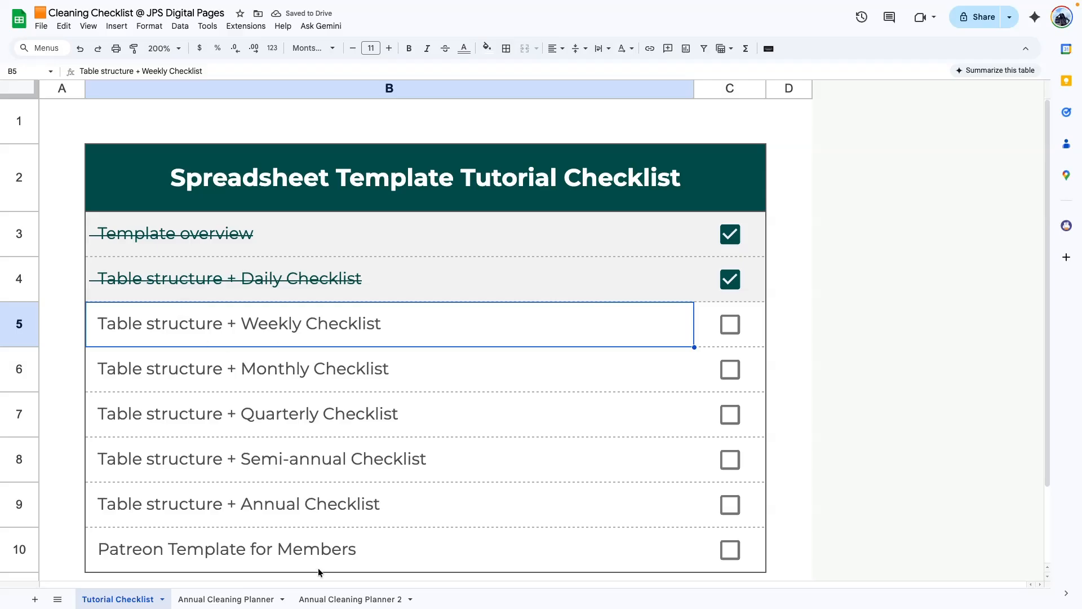
# Narrow column P on the Annual Cleaning Planner 2 sheet into a thin spacer beside the Sunday section.
pyautogui.click(226, 599)
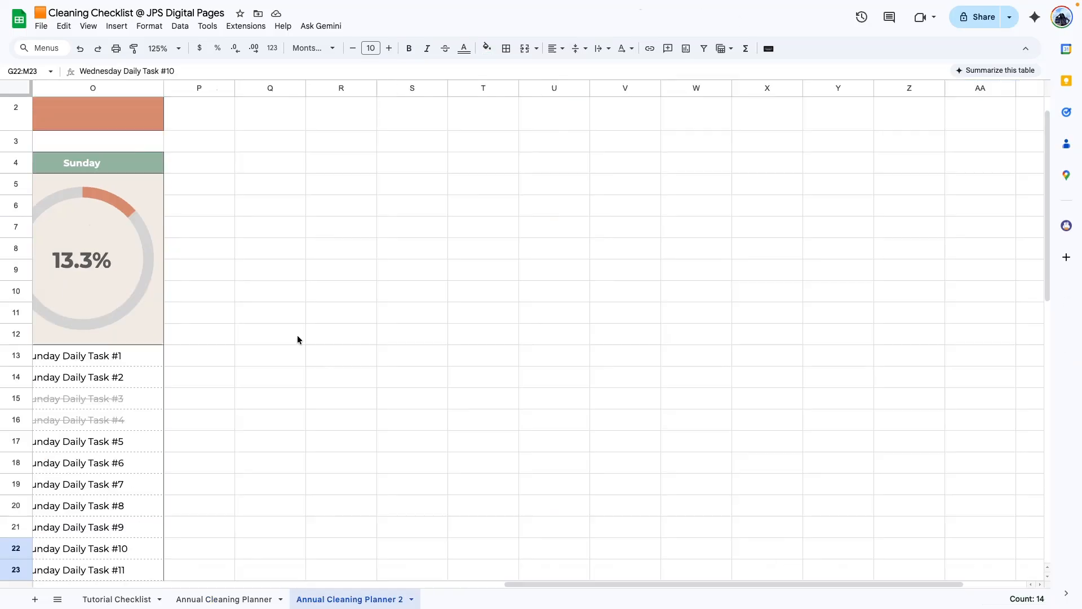
pyautogui.click(281, 292)
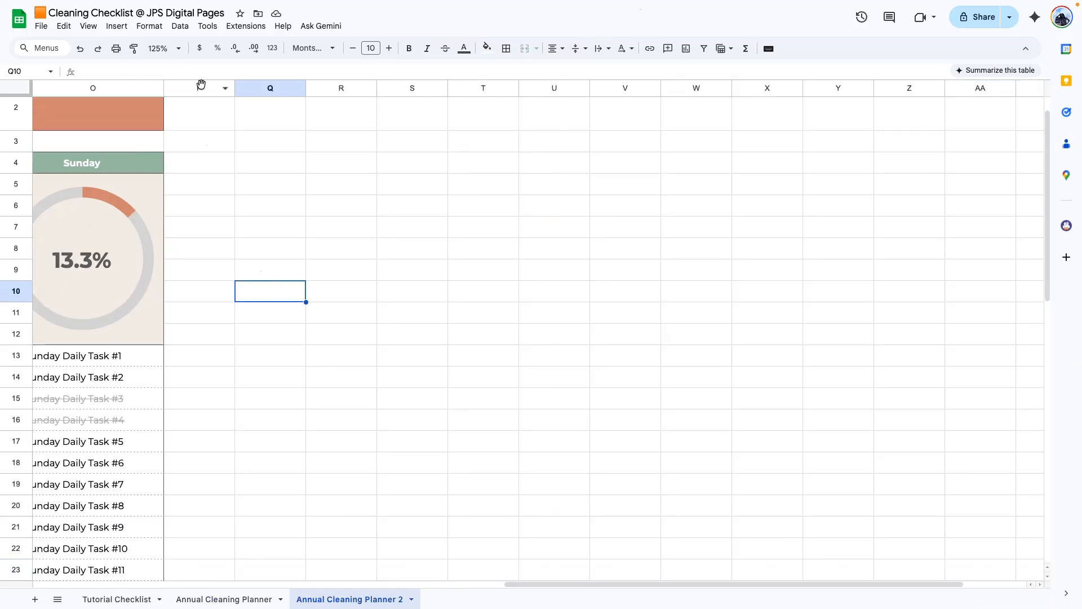
pyautogui.click(192, 88)
pyautogui.rightClick(191, 88)
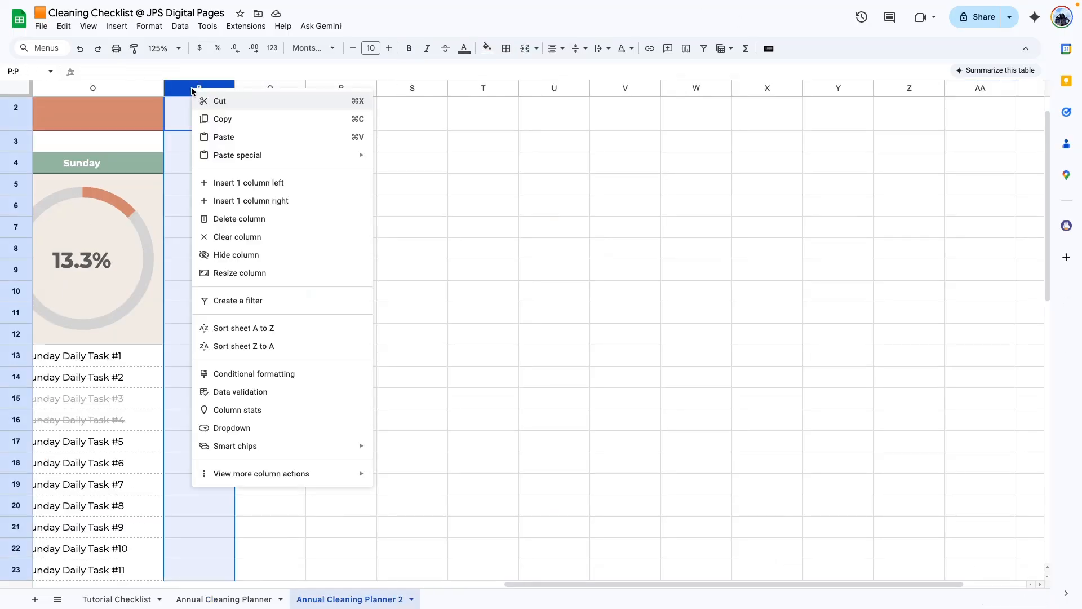
pyautogui.click(236, 274)
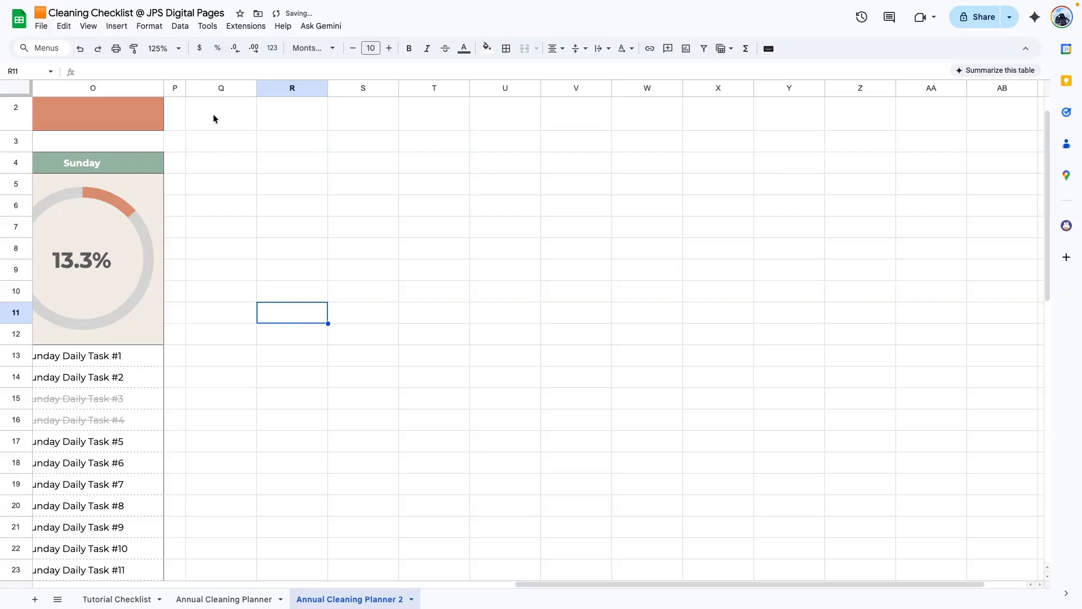
# Merge Q2:AC2 and enter the centred title "WEEKLY, MONTHLY, QUARTERLY, SEMI ANNUAL, ANNUAL".
pyautogui.scroll(1, 205, 151)
pyautogui.moveTo(205, 151); pyautogui.dragTo(954, 154)
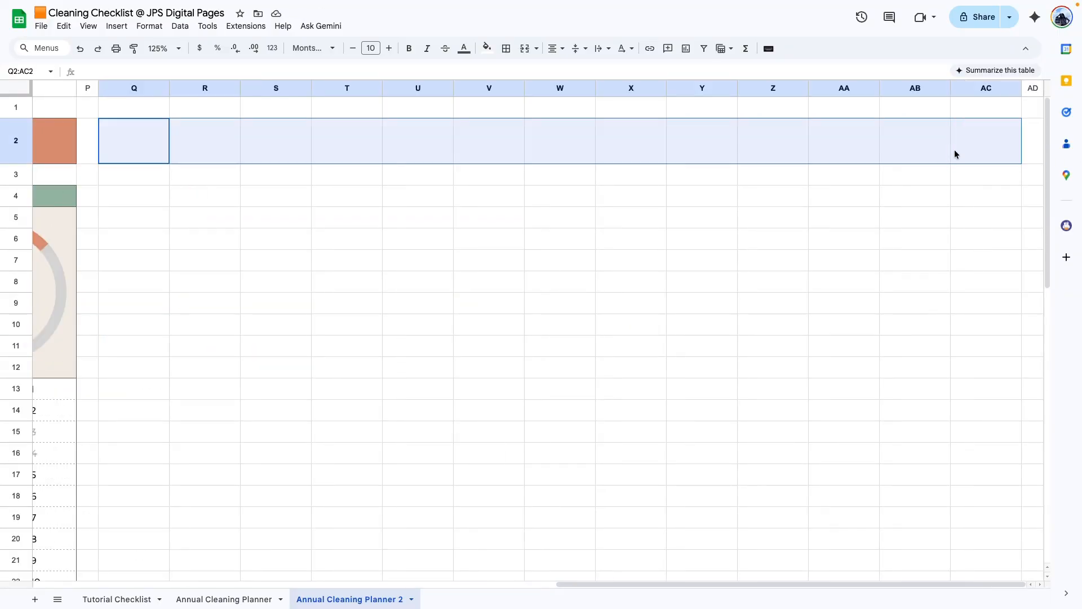
pyautogui.click(525, 49)
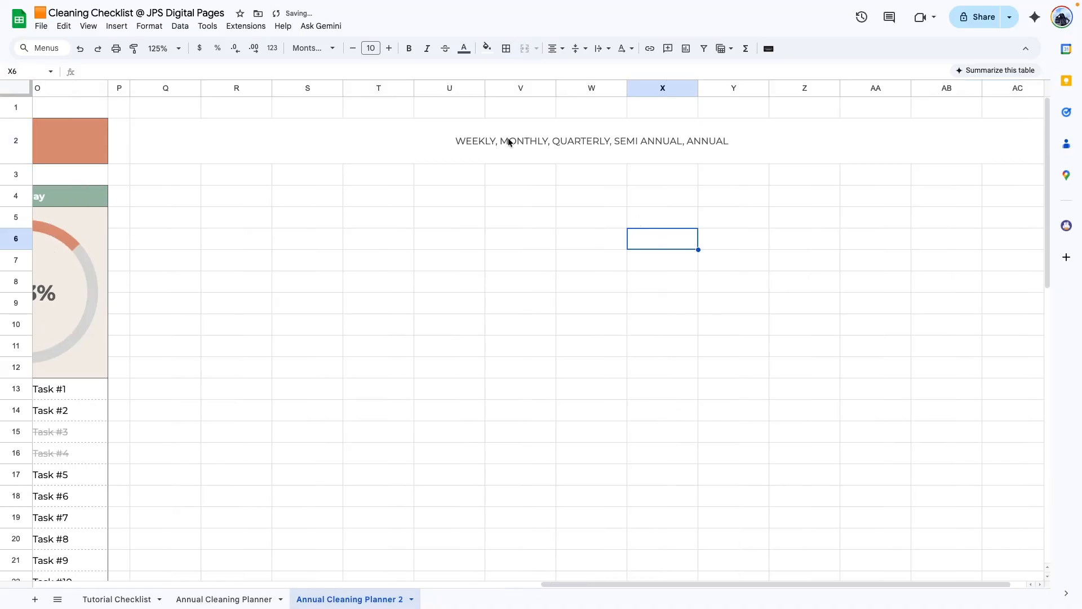
# Format the merged title in Q2:AC2 as 24 pt bold text with an outer border.
pyautogui.click(658, 144)
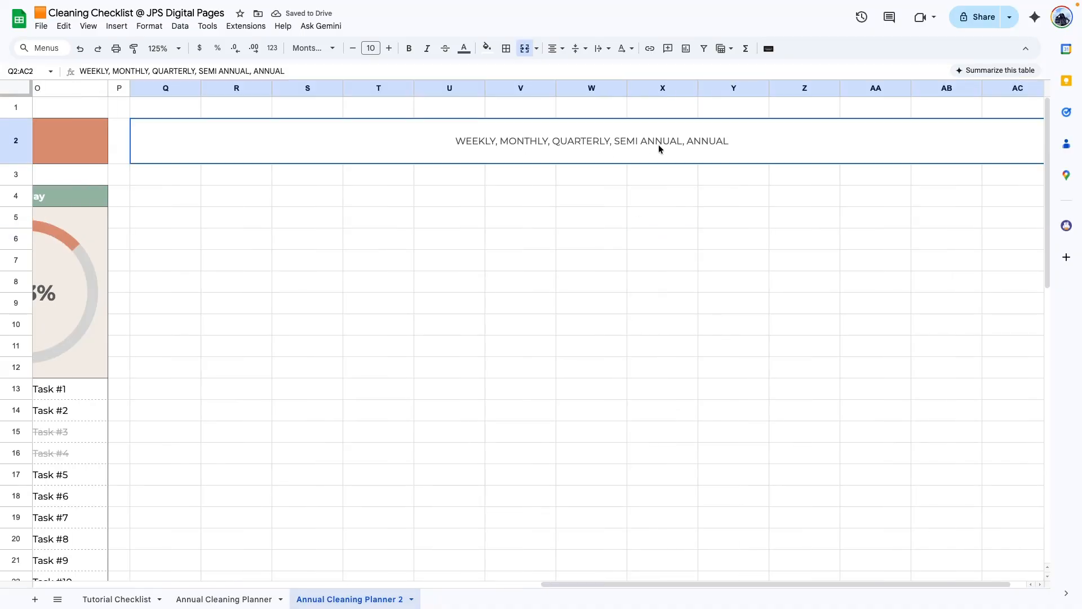
pyautogui.click(364, 47)
pyautogui.write('24')
pyautogui.press('Return')
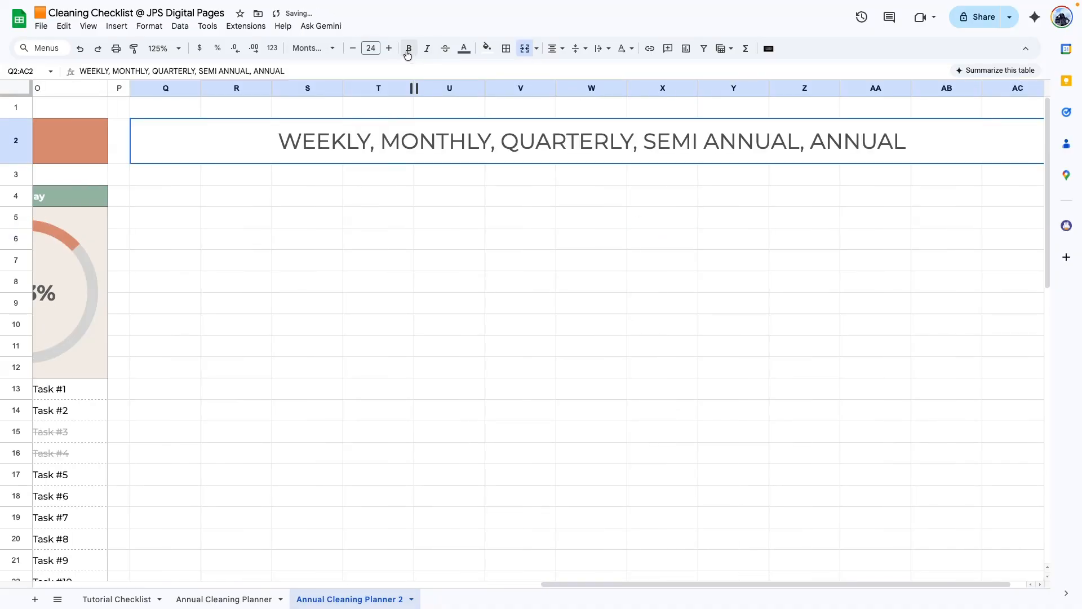
pyautogui.click(408, 49)
pyautogui.click(506, 49)
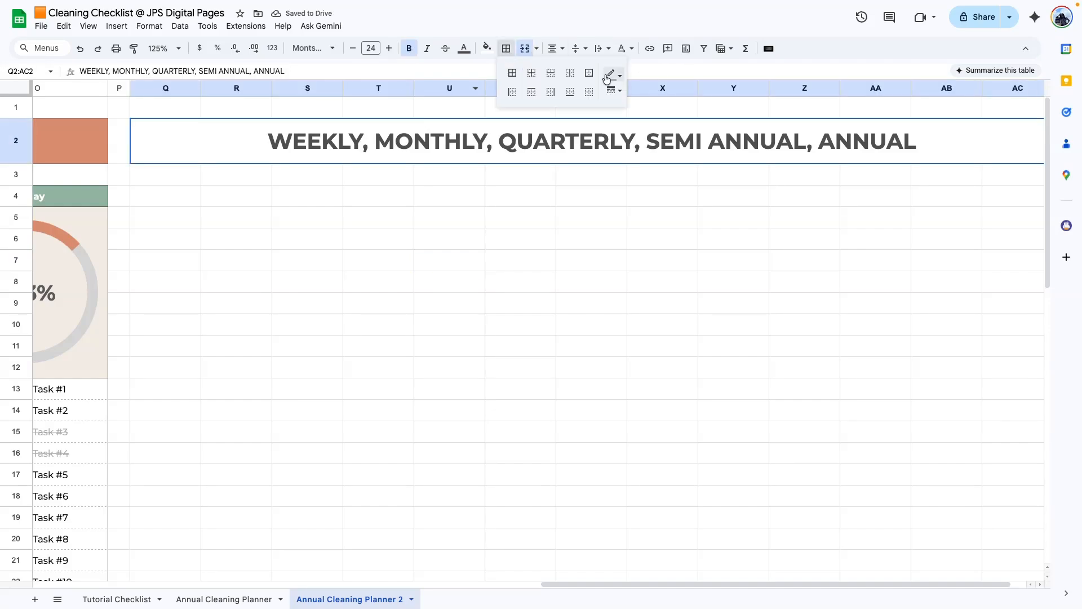
pyautogui.click(165, 196)
# Check the weekly section's range on the original Annual Cleaning Planner sheet, and add an outer border around Q4:AC15 on Annual Cleaning Planner 2.
pyautogui.click(265, 597)
pyautogui.hscroll(1, 573, 191)
pyautogui.moveTo(572, 191); pyautogui.dragTo(1008, 432)
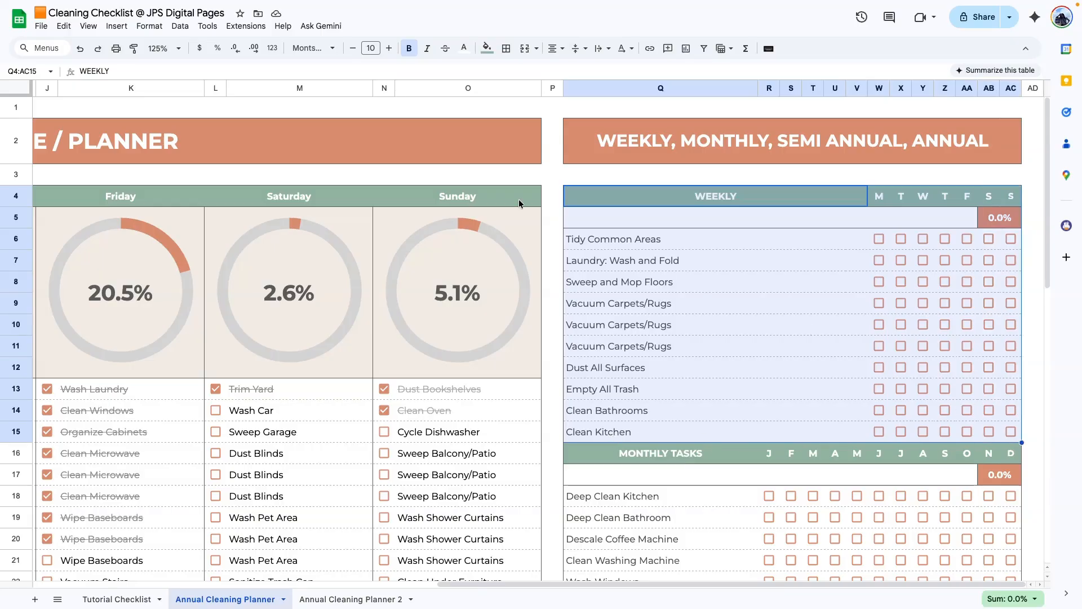
pyautogui.click(350, 599)
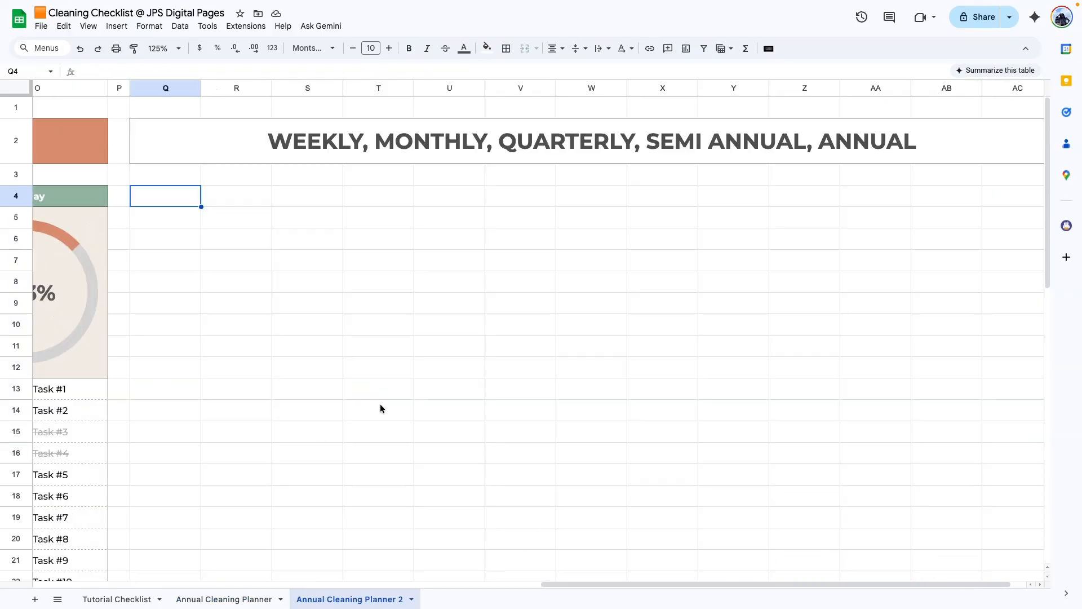
pyautogui.moveTo(162, 197); pyautogui.dragTo(1007, 430)
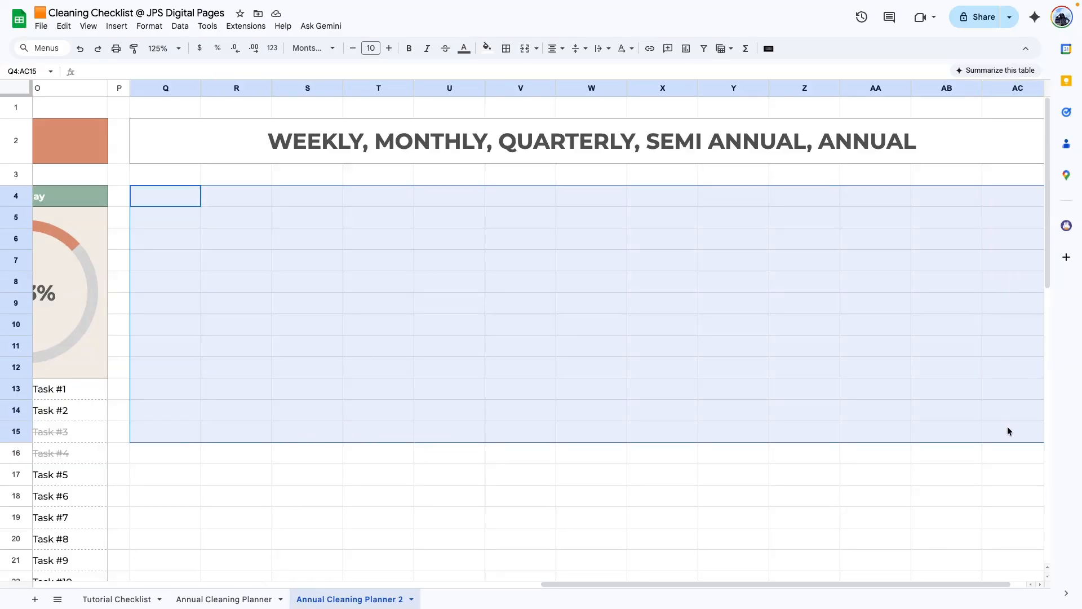
pyautogui.click(506, 48)
pyautogui.click(589, 73)
# Review the original planner's column Q layout, and resize column Q on Annual Cleaning Planner 2 to 300 pixels.
pyautogui.click(221, 598)
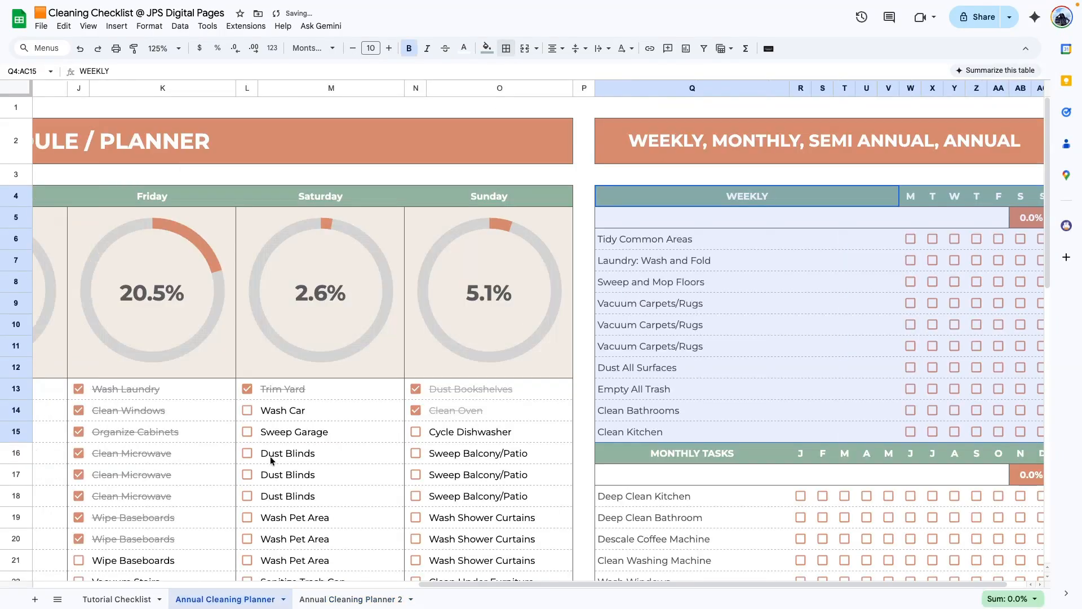
pyautogui.moveTo(515, 583); pyautogui.dragTo(533, 583)
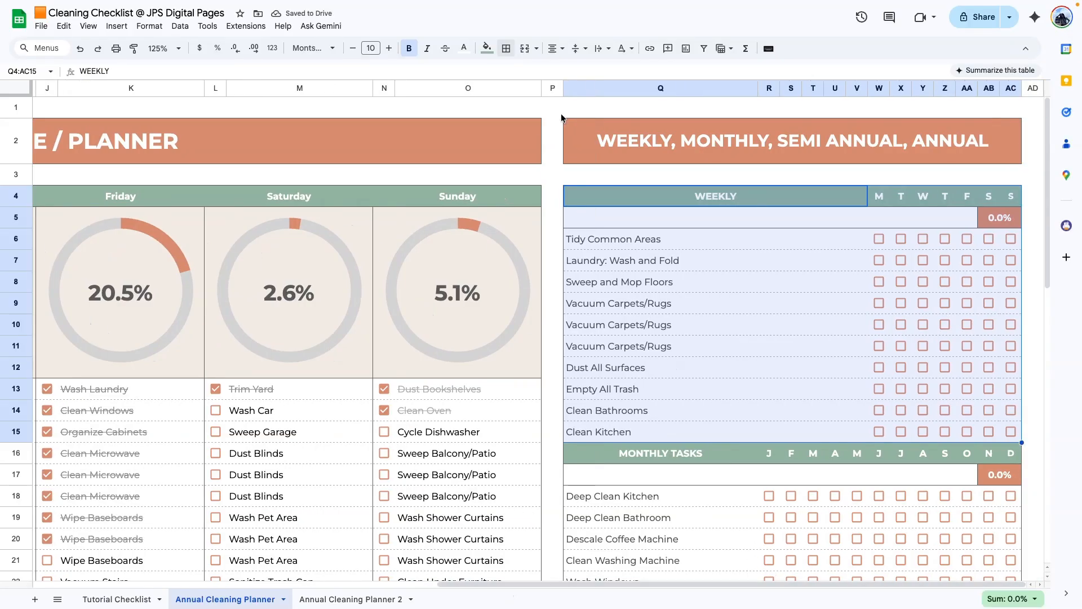
pyautogui.click(619, 85)
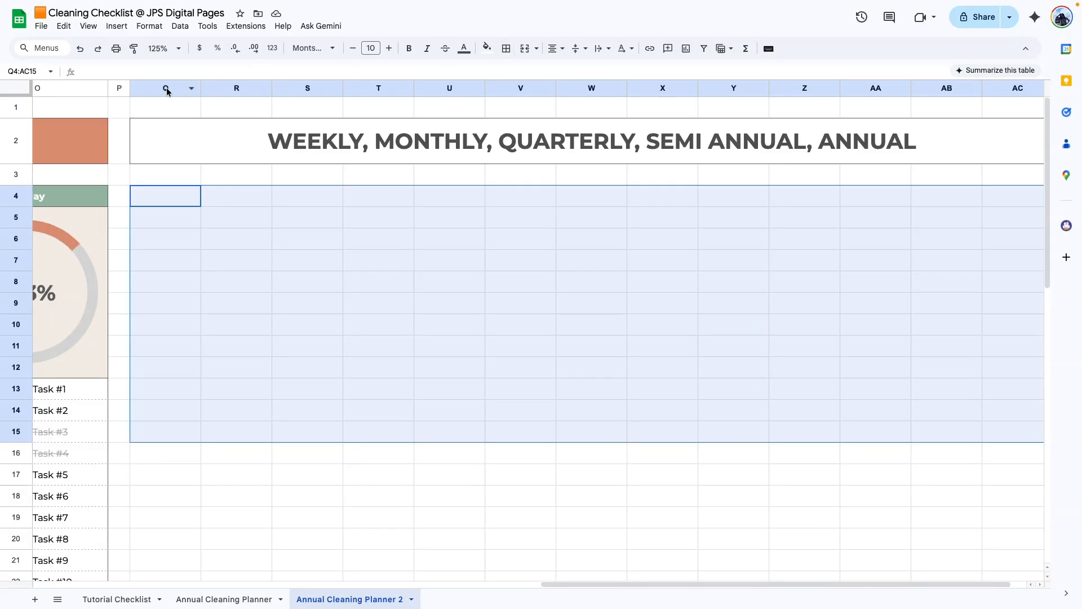
pyautogui.click(167, 92)
pyautogui.rightClick(167, 92)
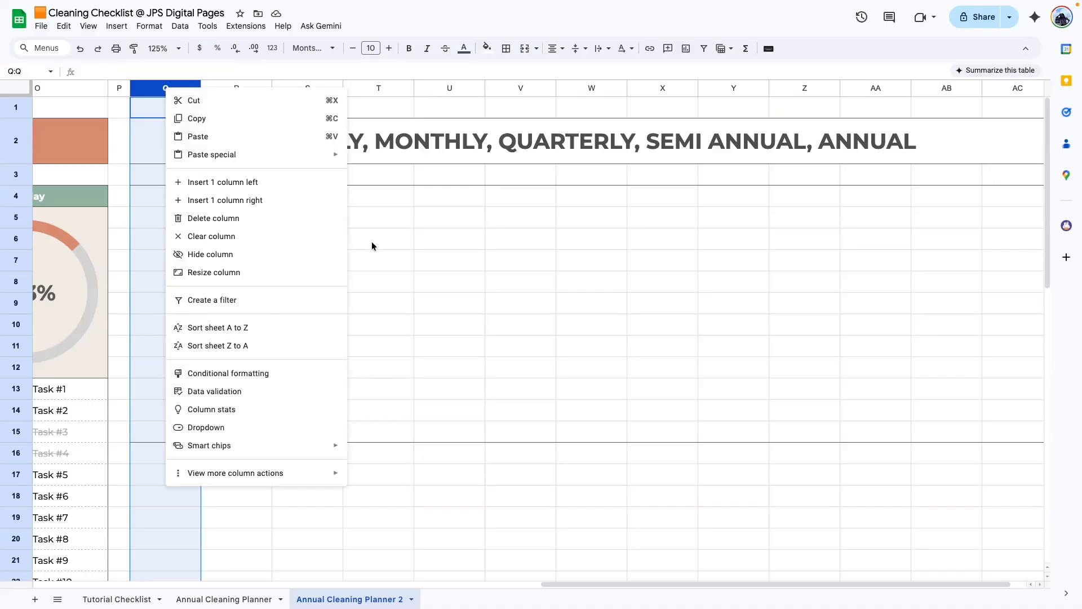
pyautogui.click(281, 273)
pyautogui.write('300')
pyautogui.press('Return')
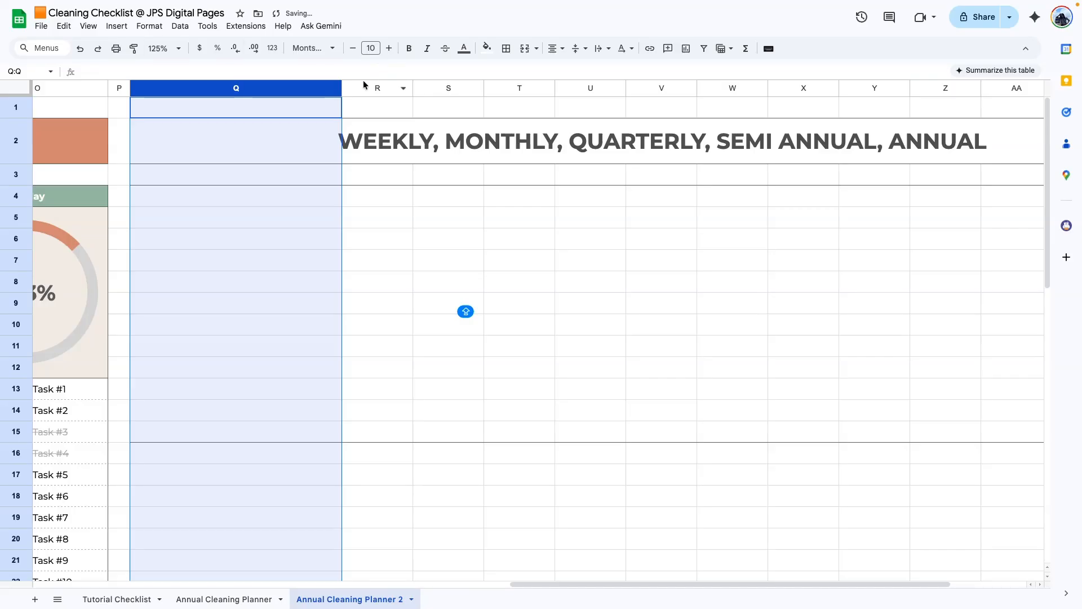
# Resize columns R through AC to a uniform narrow width suited to single checkboxes.
pyautogui.moveTo(363, 87); pyautogui.dragTo(991, 90)
pyautogui.rightClick(556, 88)
pyautogui.click(617, 275)
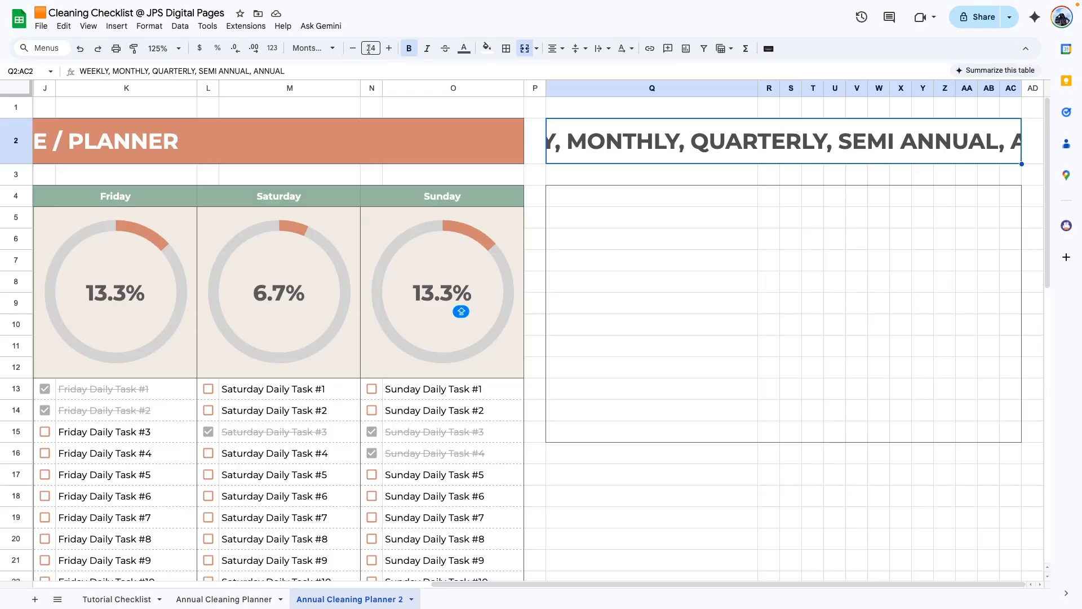
# Reduce the font size of the title in Q2:AC2 to 18.
pyautogui.click(371, 47)
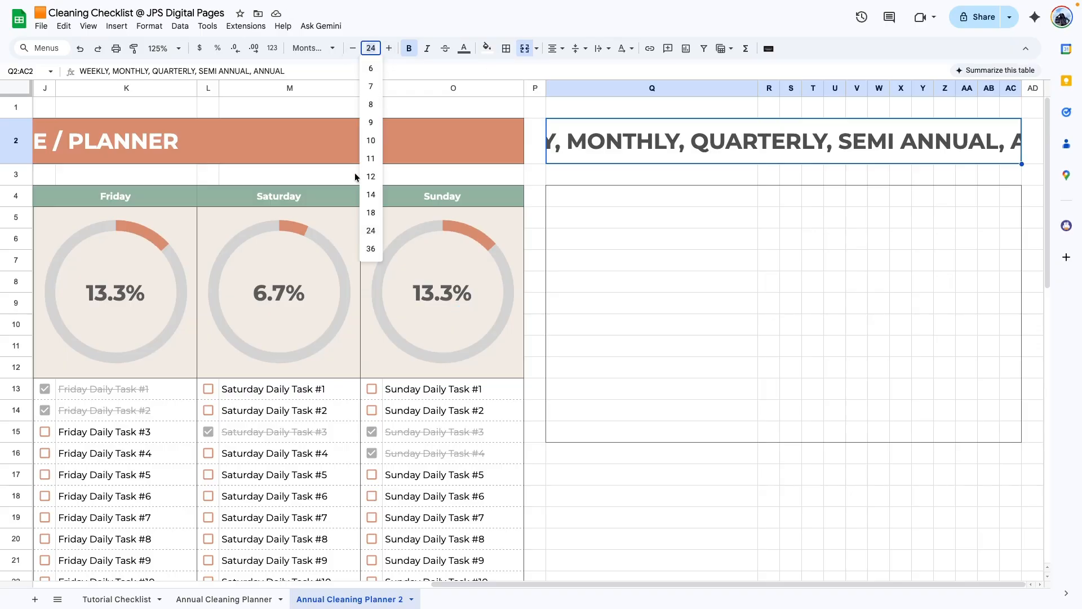
pyautogui.click(372, 213)
pyautogui.click(586, 260)
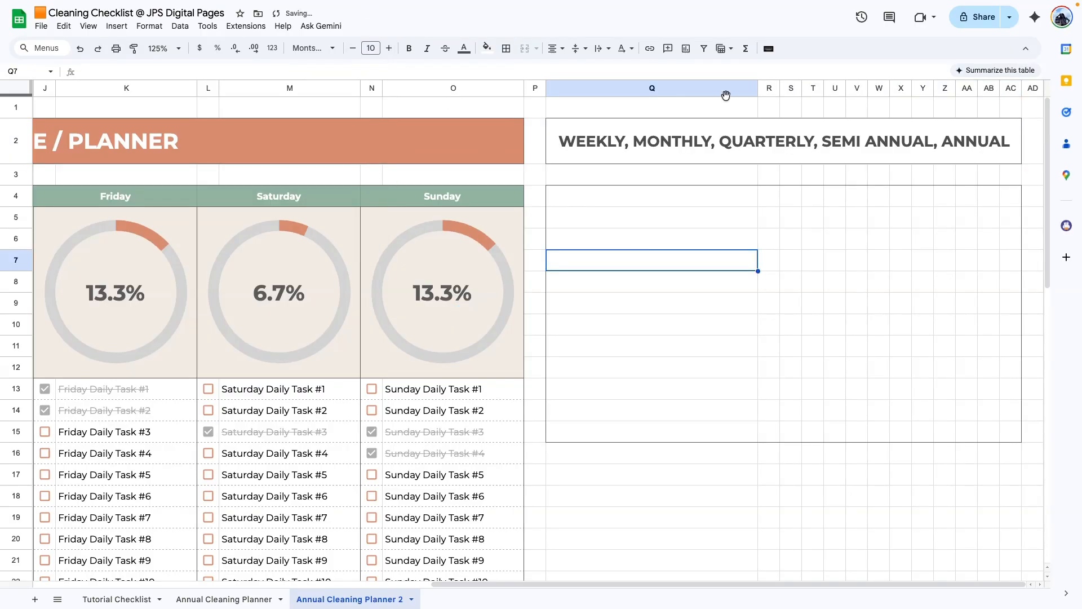
# Add an outer border around the weekly section's header row, Q4:AC4.
pyautogui.moveTo(572, 201); pyautogui.dragTo(1012, 197)
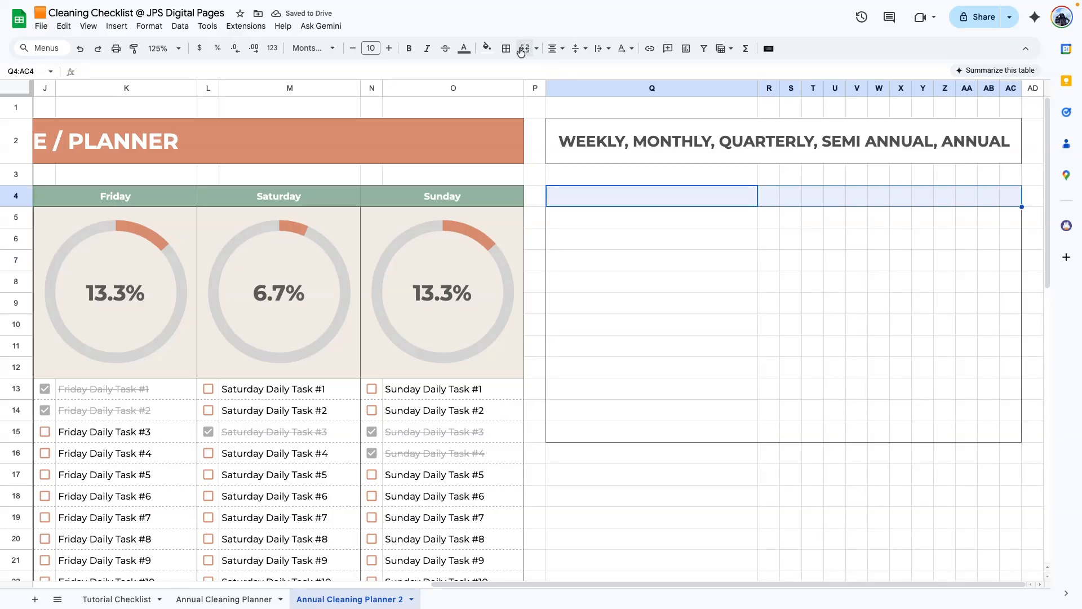
pyautogui.click(506, 49)
pyautogui.click(589, 73)
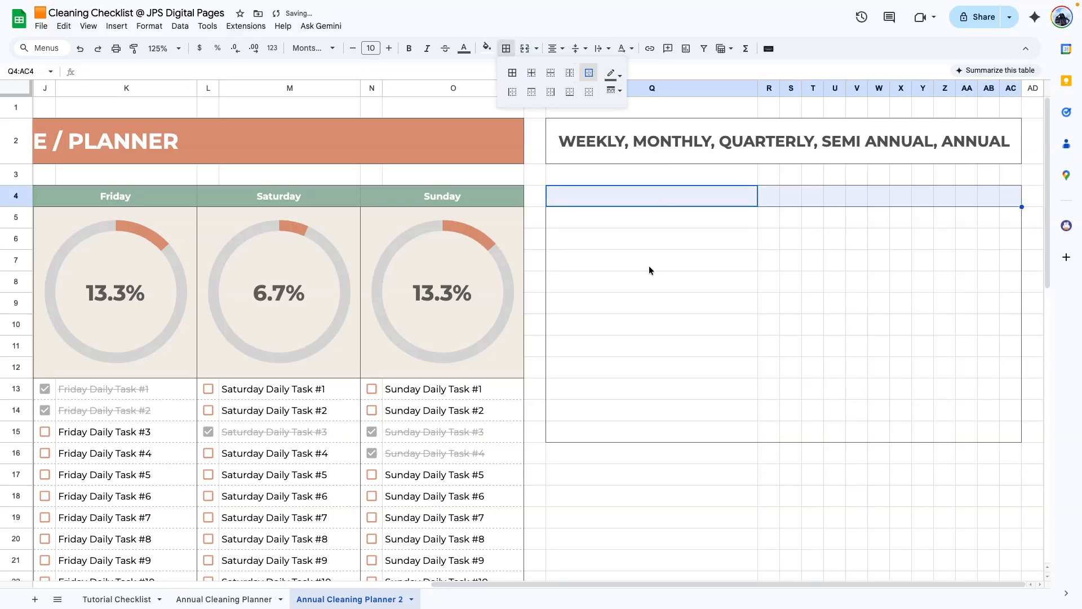
# Enter WEEKLY in Q4 and the day initials M, T, W, T, F, S, S in R4 through X4.
pyautogui.click(650, 273)
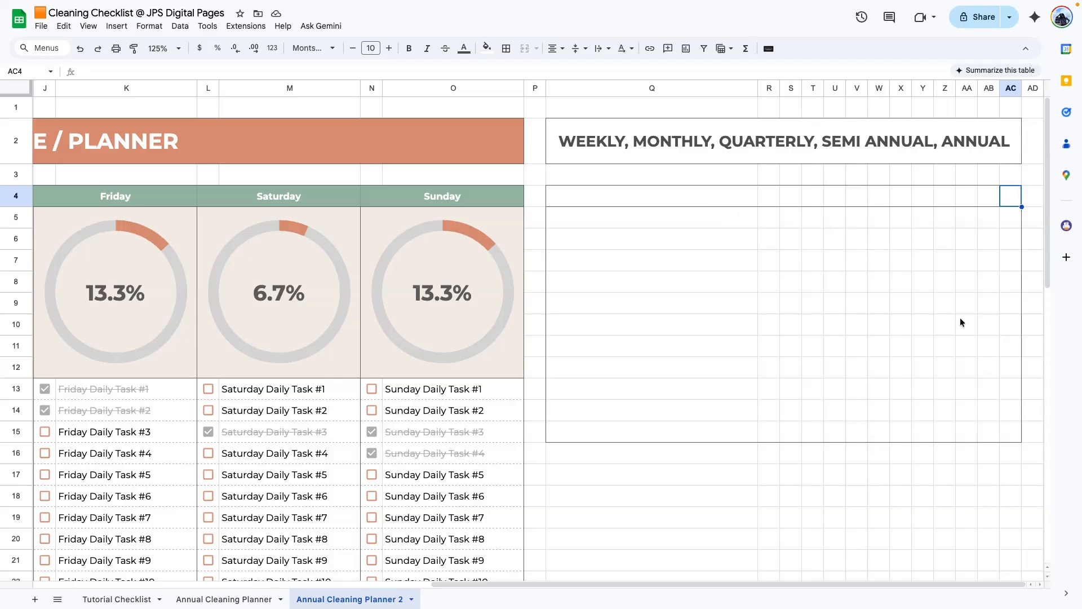
pyautogui.scroll(-1, 673, 312)
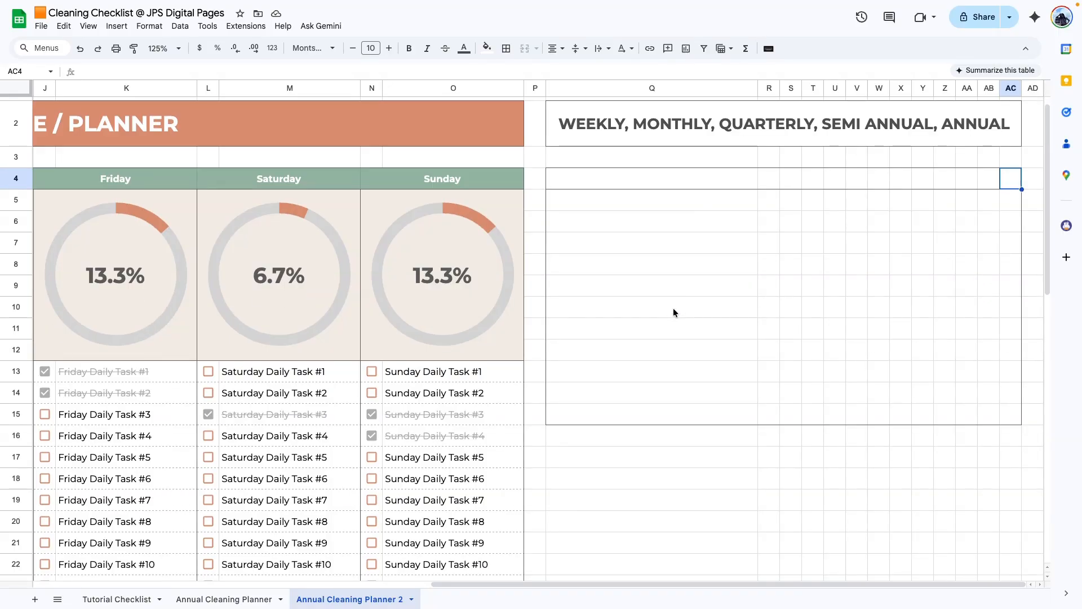
pyautogui.click(608, 188)
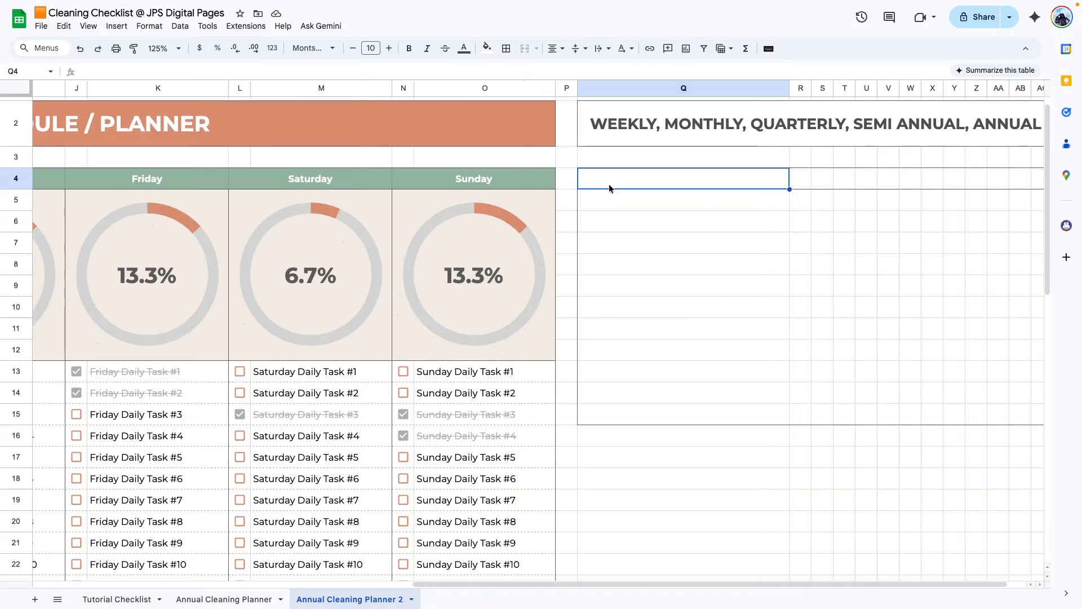
pyautogui.write('WEEKLY')
pyautogui.press('Tab')
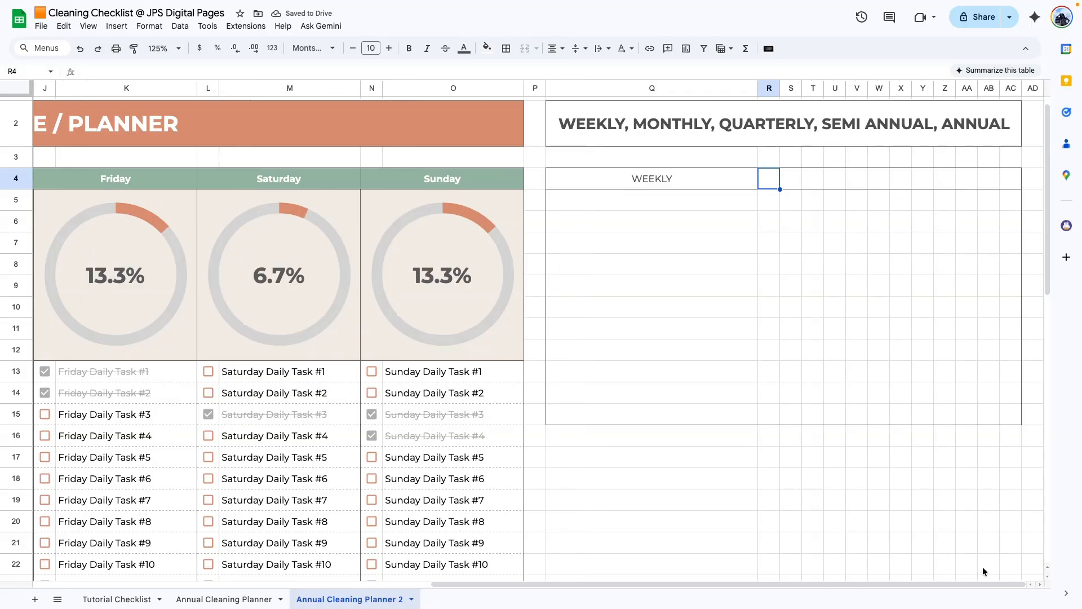
pyautogui.write('M')
pyautogui.press('Tab')
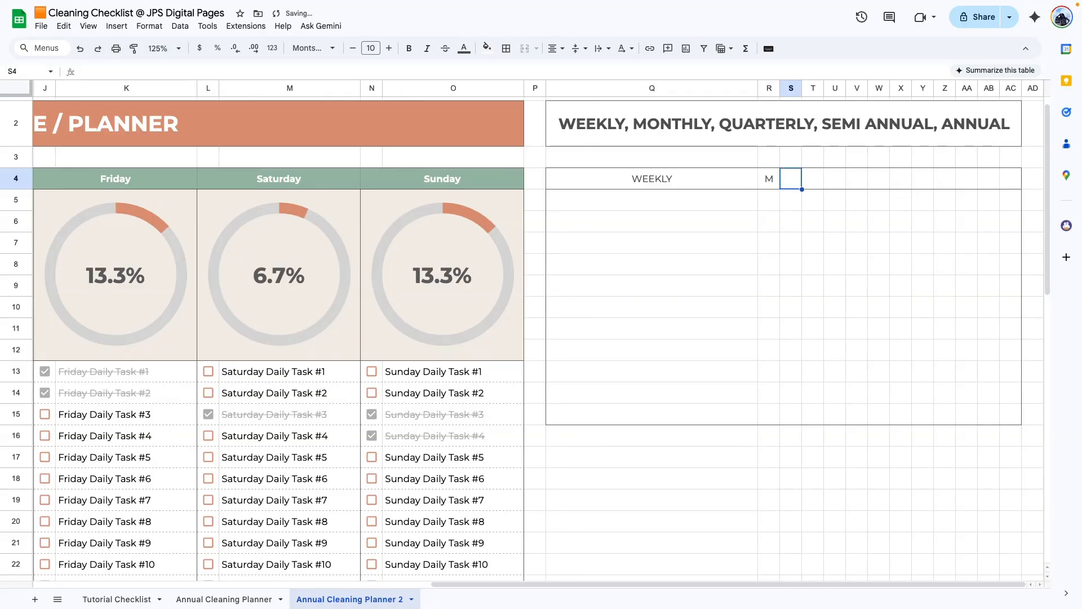
pyautogui.write('T')
pyautogui.press('Tab')
pyautogui.write('W')
pyautogui.press('Tab')
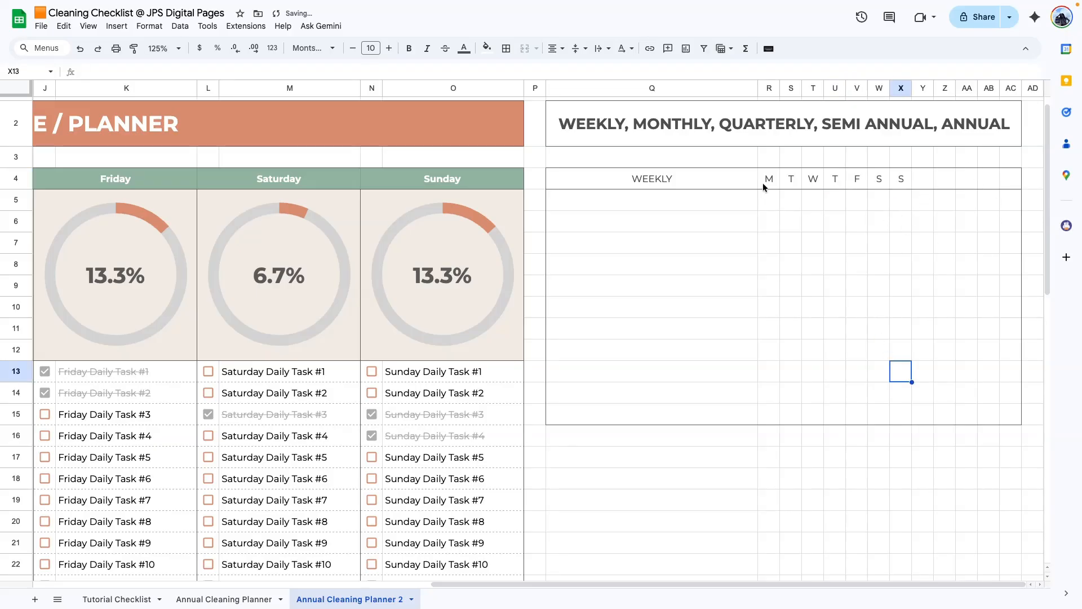
# Move the seven day initials to W4:AC4 and insert size 9 checkboxes in W5:AC15.
pyautogui.moveTo(762, 182); pyautogui.dragTo(902, 180)
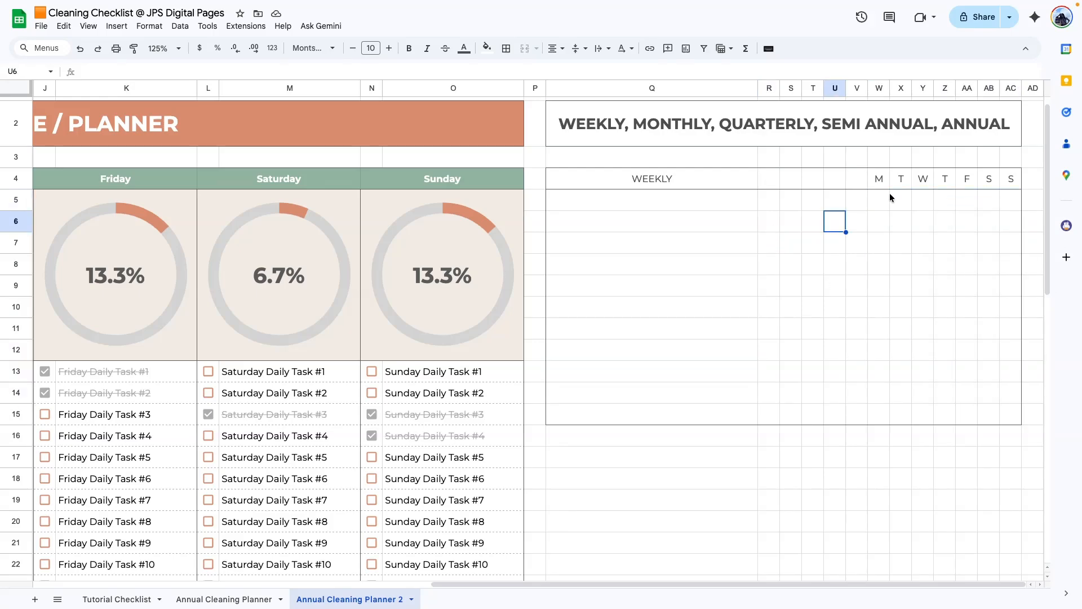
pyautogui.moveTo(881, 199); pyautogui.dragTo(1009, 414)
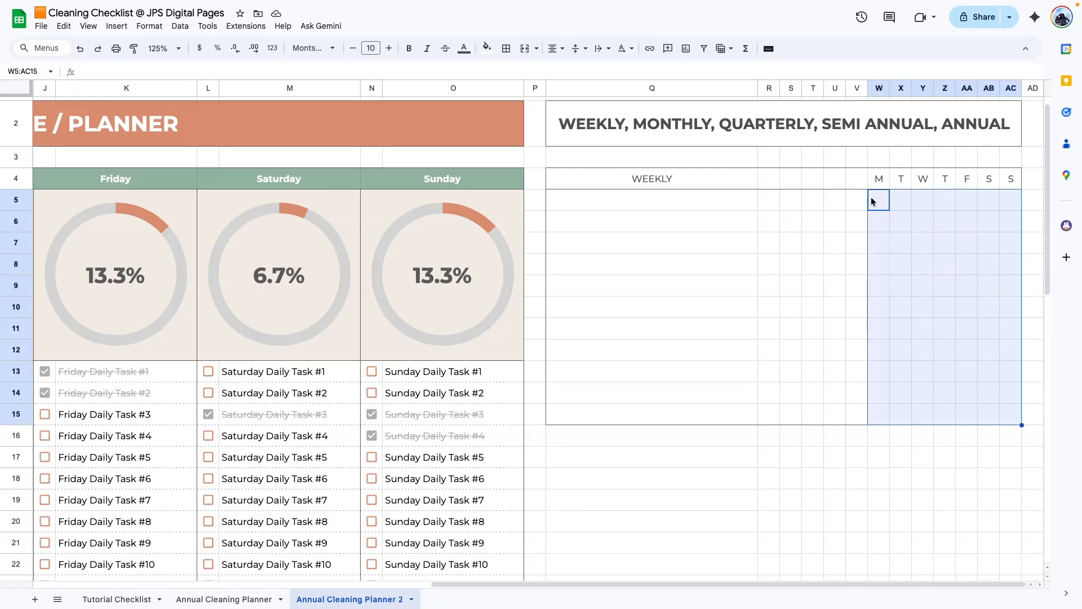
pyautogui.click(118, 27)
pyautogui.click(138, 302)
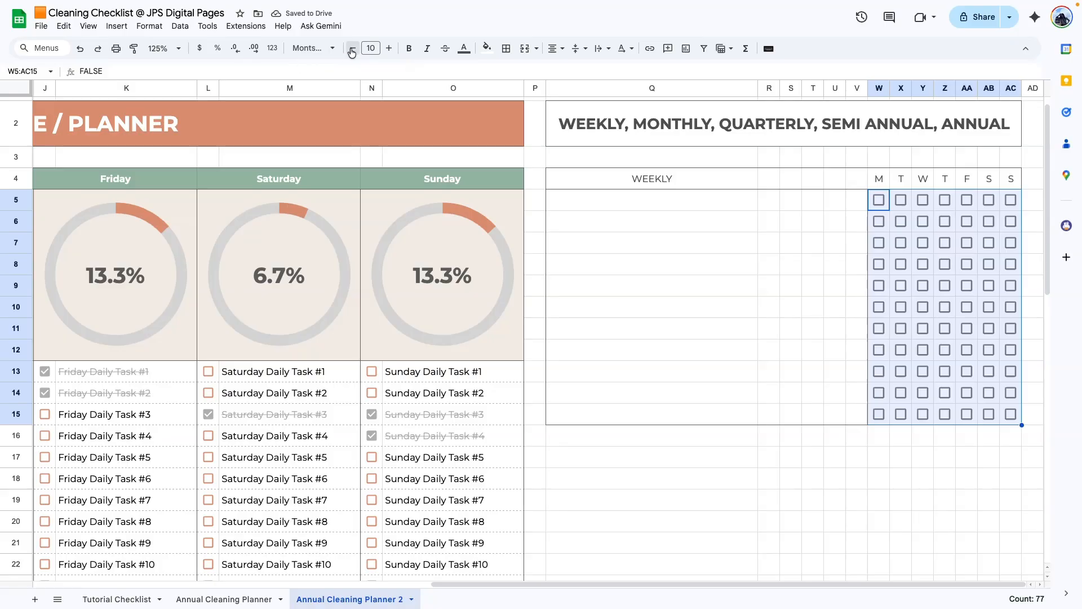
pyautogui.click(704, 304)
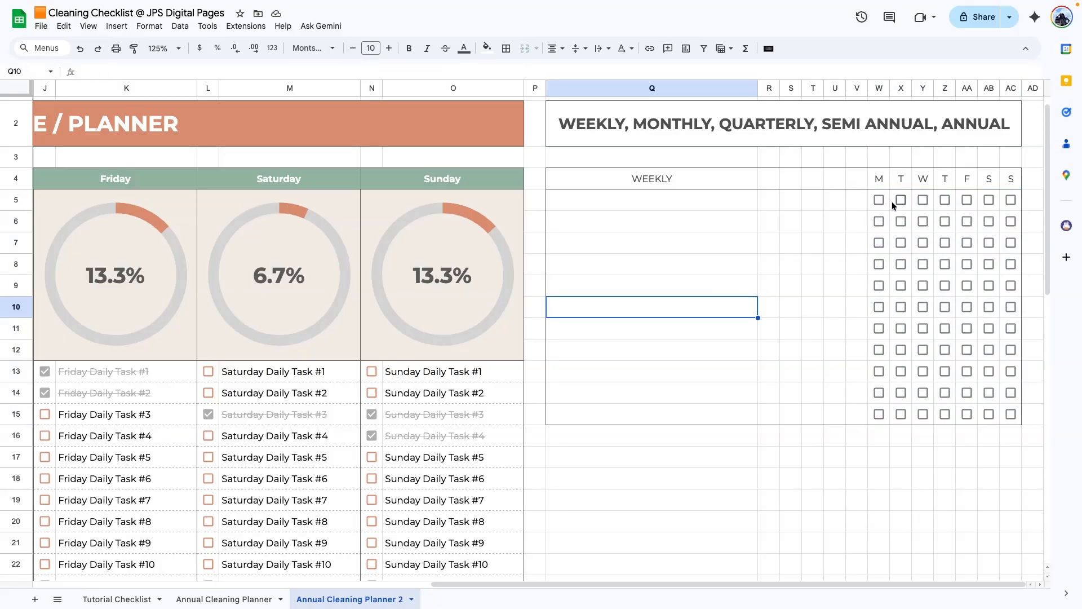
# Delete the checkboxes from W5:AC5, directly under the day initials.
pyautogui.moveTo(877, 203); pyautogui.dragTo(1007, 209)
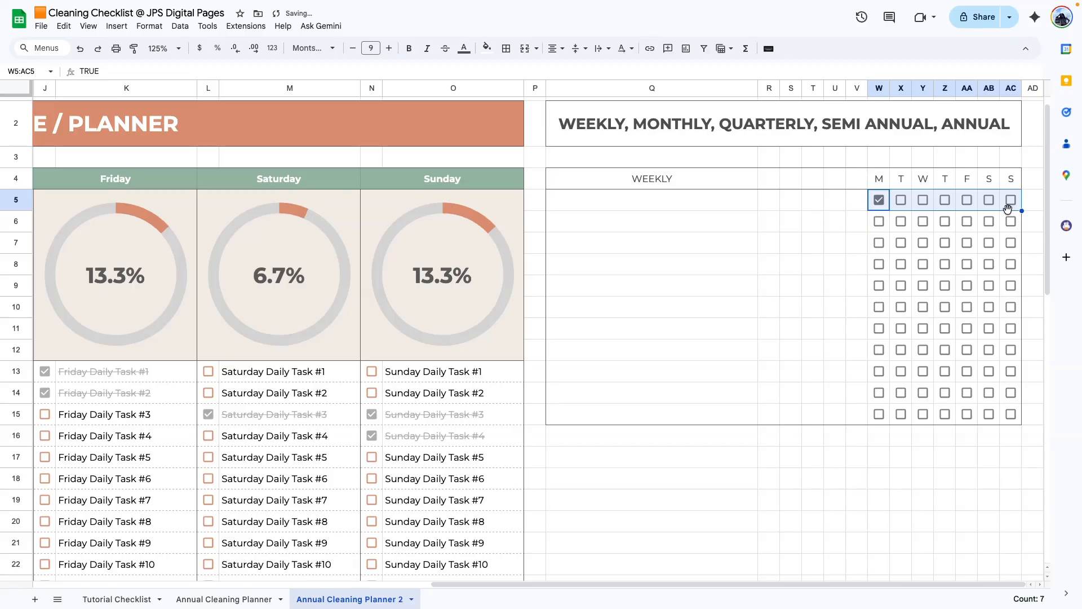
pyautogui.press('Delete')
pyautogui.click(564, 263)
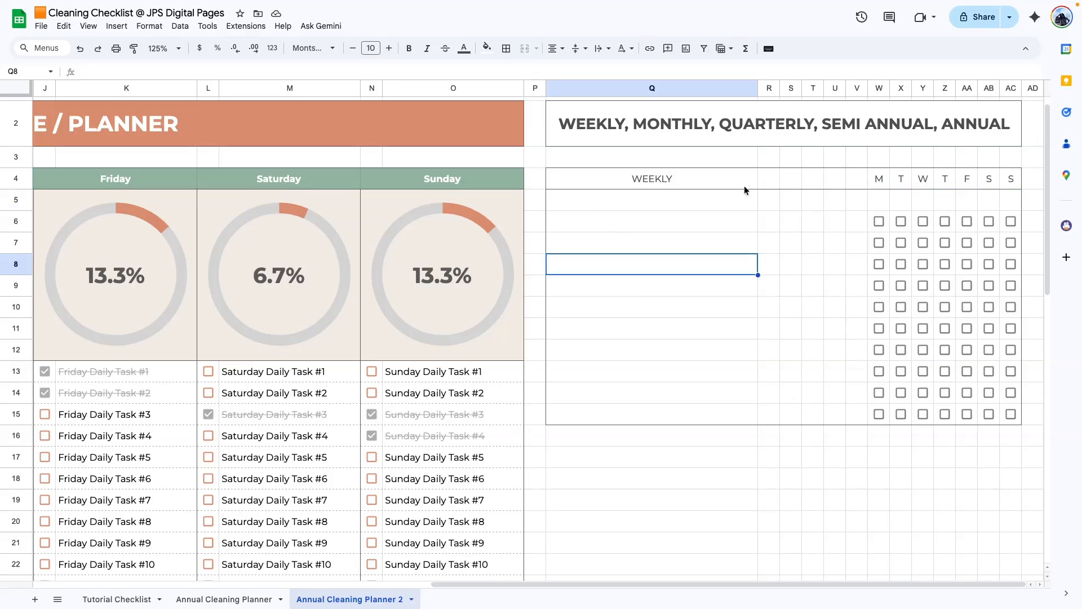
# Merge Q4:V4 into one WEEKLY header cell and merge Q6:V15 horizontally row by row.
pyautogui.click(625, 180)
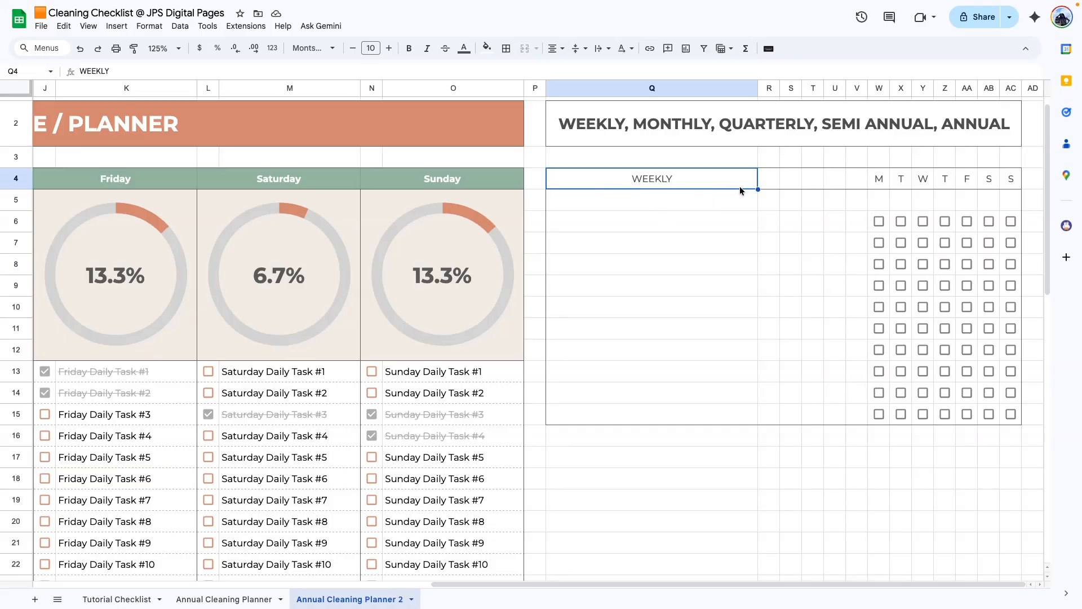
pyautogui.moveTo(623, 179); pyautogui.dragTo(849, 183)
pyautogui.click(524, 49)
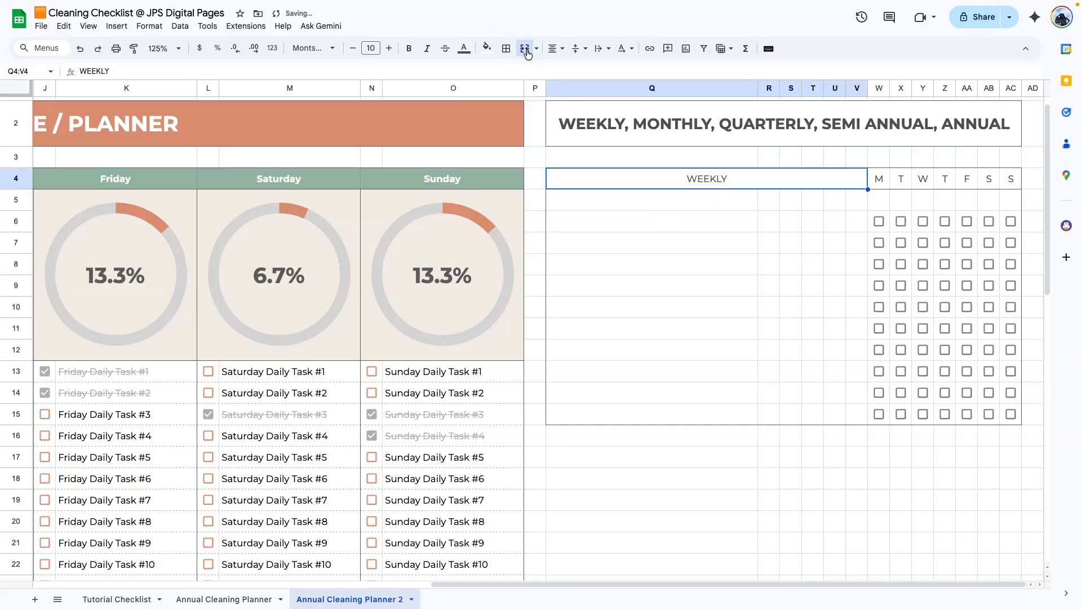
pyautogui.moveTo(576, 226); pyautogui.dragTo(867, 414)
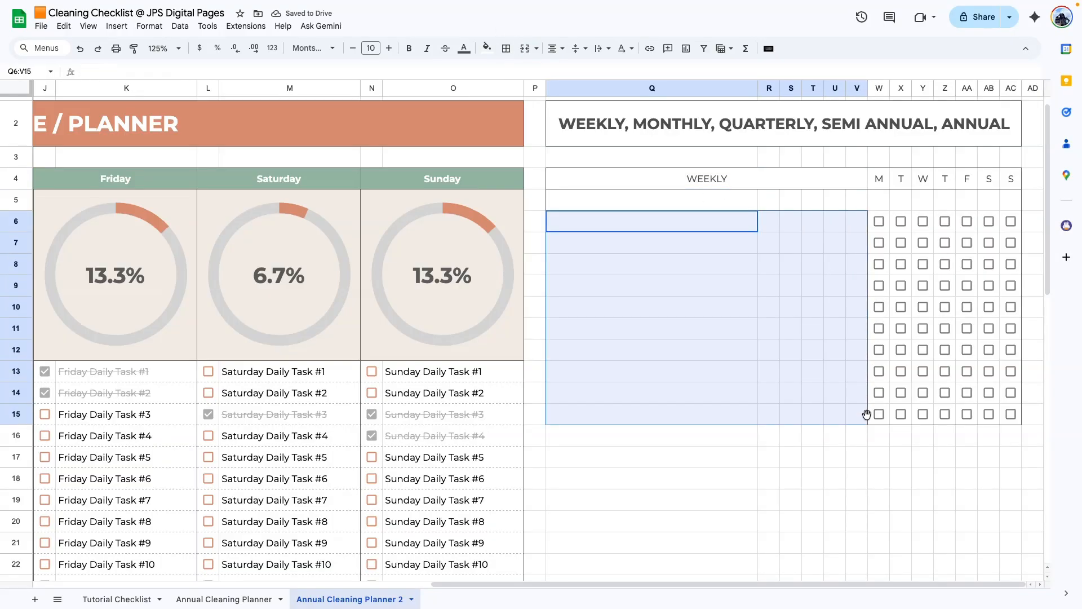
pyautogui.click(537, 50)
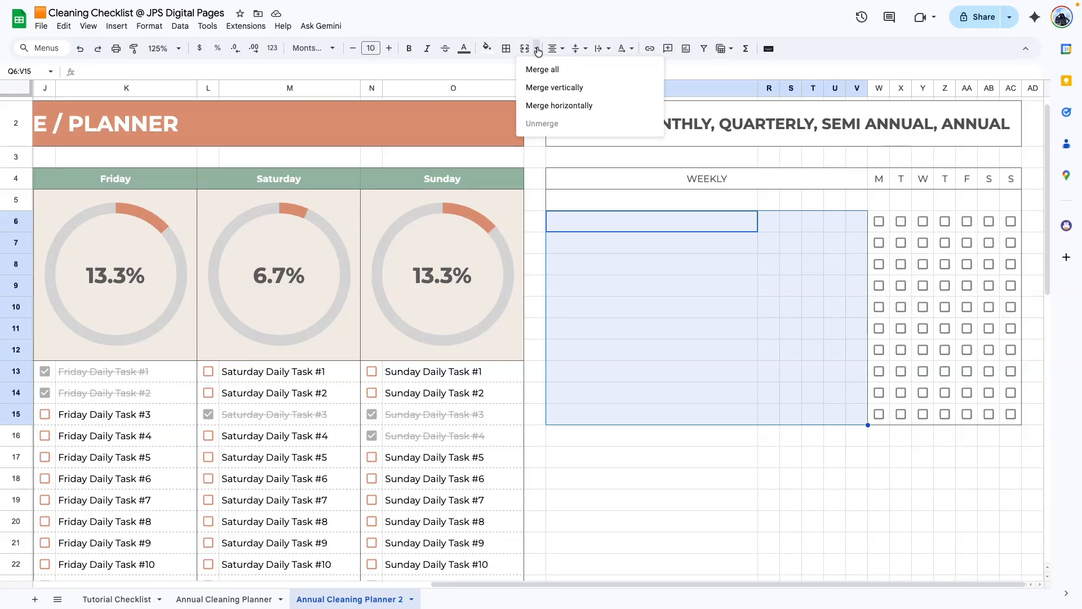
pyautogui.click(550, 105)
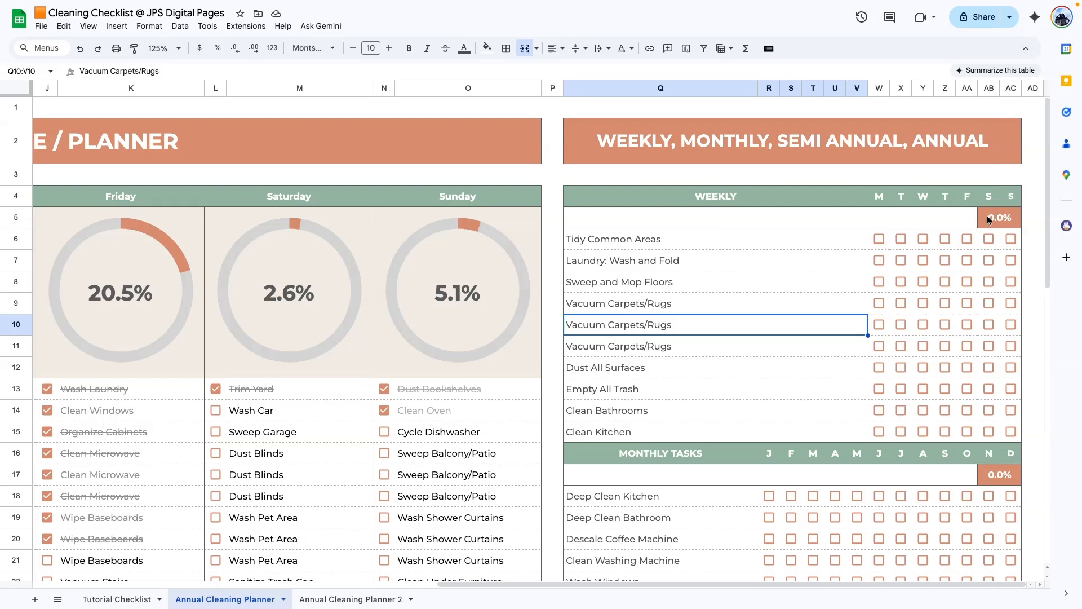
# Tick the Monday checkbox for Tidy Common Areas on the Annual Cleaning Planner sheet.
pyautogui.click(879, 238)
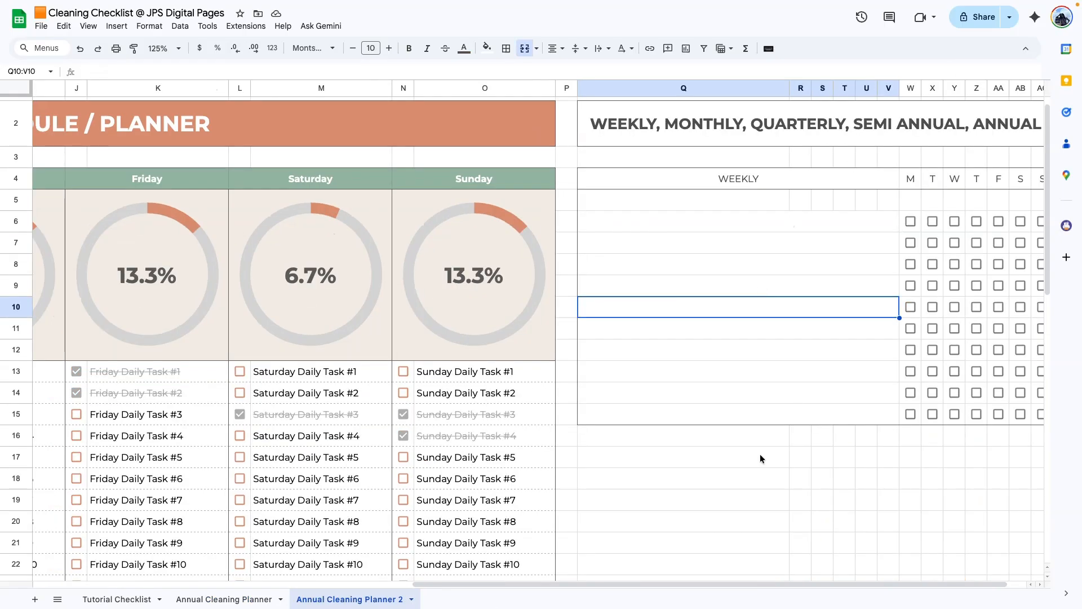
# On Annual Cleaning Planner 2, merge AB5:AC5 and Q5:AA5, and put an outer border around Q5:AC5.
pyautogui.hscroll(1, 772, 524)
pyautogui.moveTo(969, 201); pyautogui.dragTo(1011, 208)
pyautogui.click(525, 50)
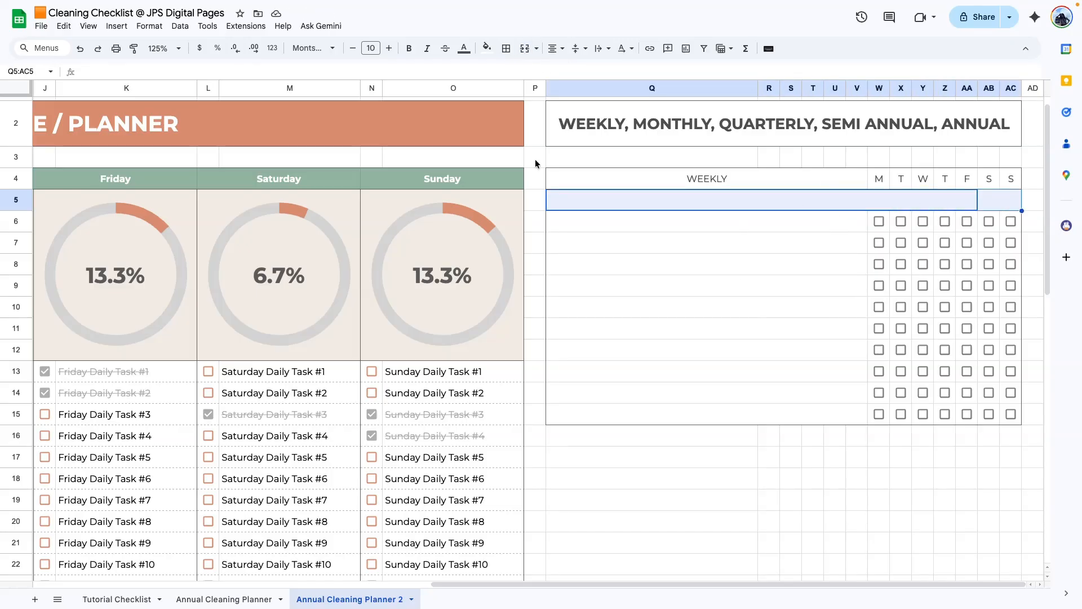
pyautogui.click(536, 49)
pyautogui.click(601, 73)
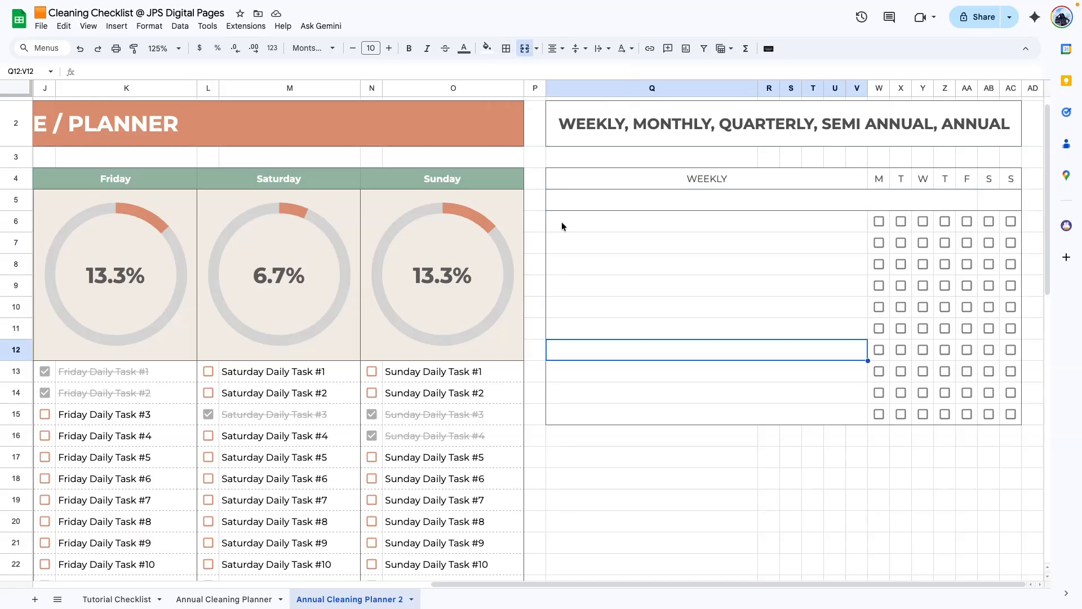
# Apply dashed inner horizontal borders to the weekly task rows in Q6:AC15.
pyautogui.moveTo(563, 222); pyautogui.dragTo(1004, 419)
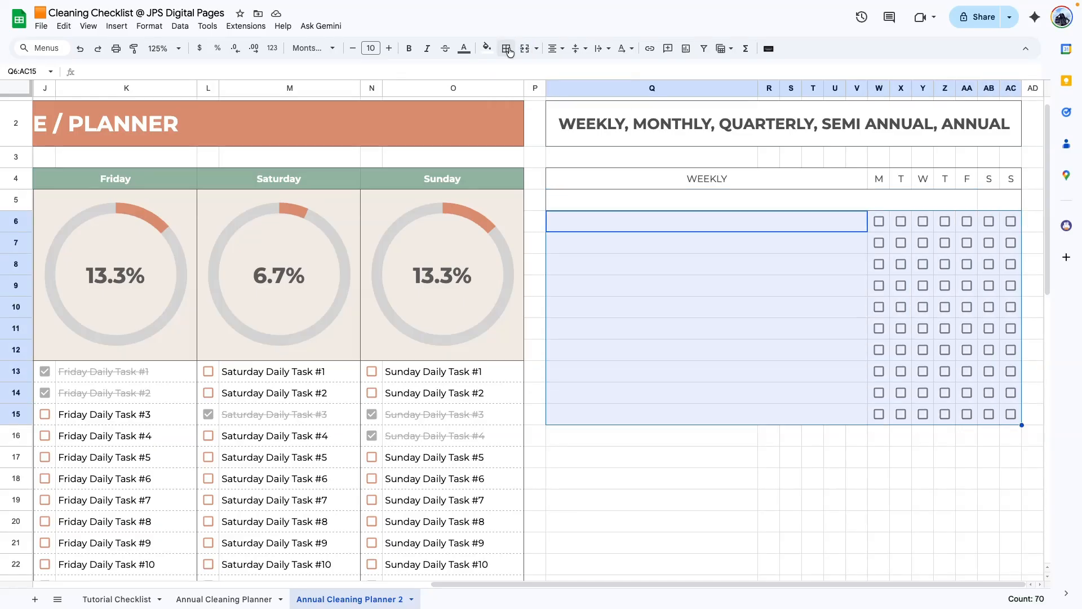
pyautogui.click(505, 48)
pyautogui.click(552, 79)
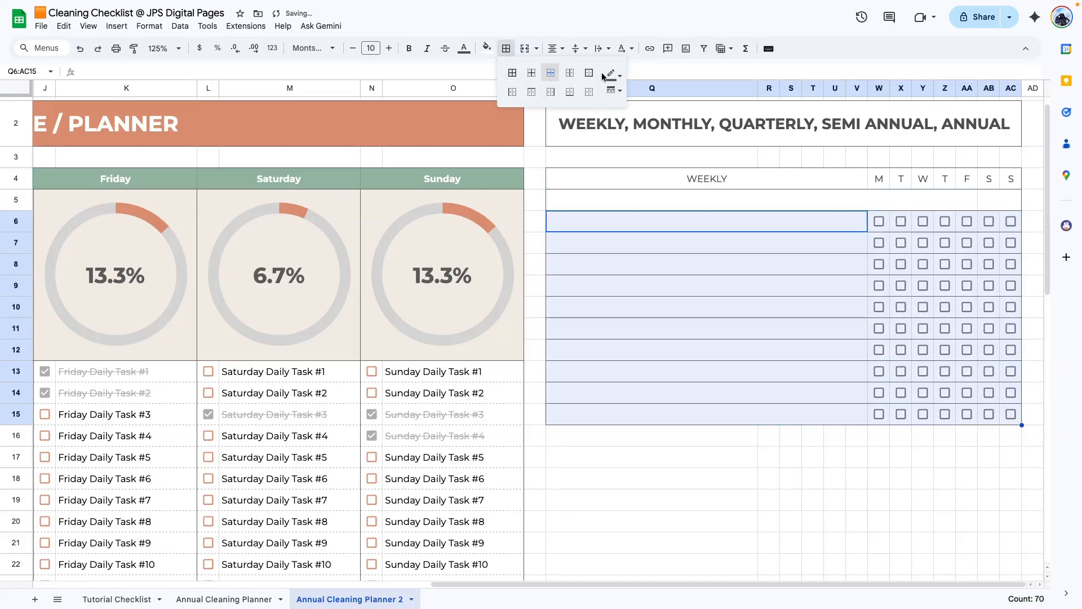
pyautogui.click(612, 73)
pyautogui.click(611, 117)
pyautogui.click(613, 90)
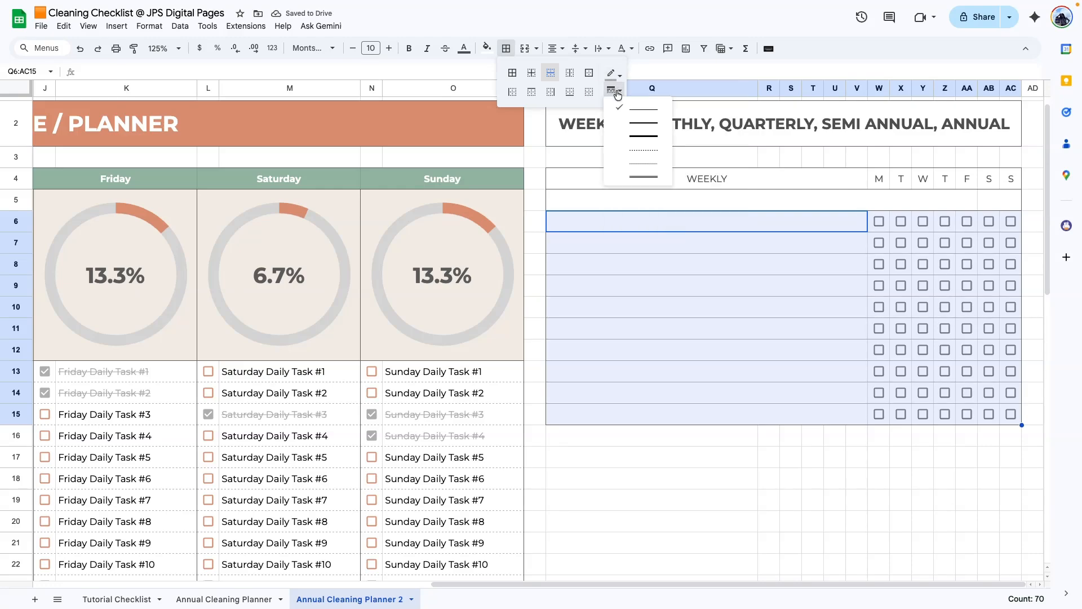
pyautogui.click(633, 149)
# Make the WEEKLY header and day initials in Q4:AC4 bold.
pyautogui.moveTo(556, 176); pyautogui.dragTo(1008, 184)
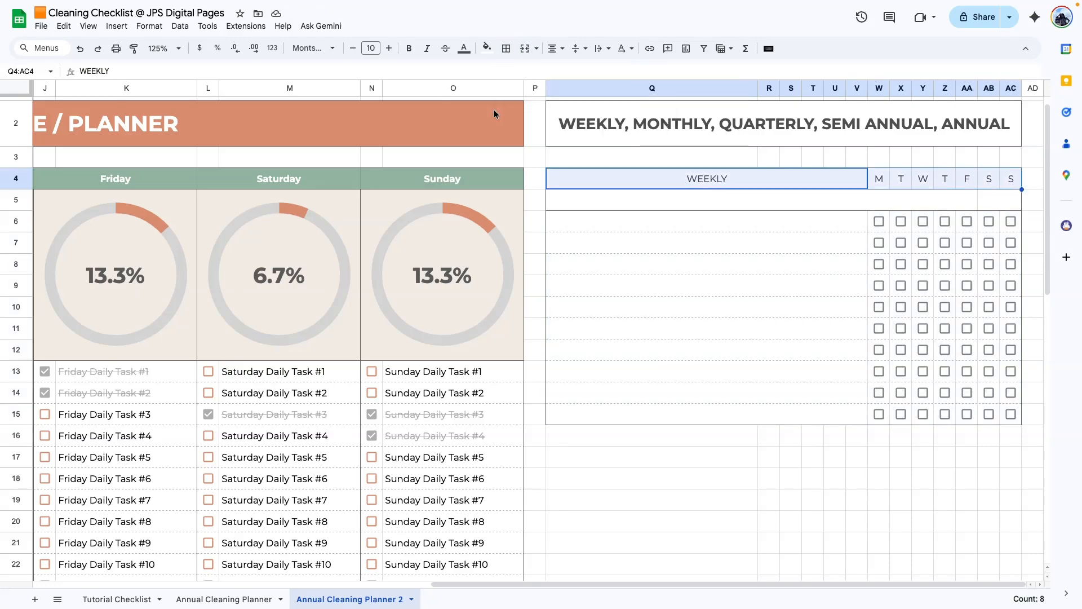
pyautogui.click(410, 48)
pyautogui.click(693, 286)
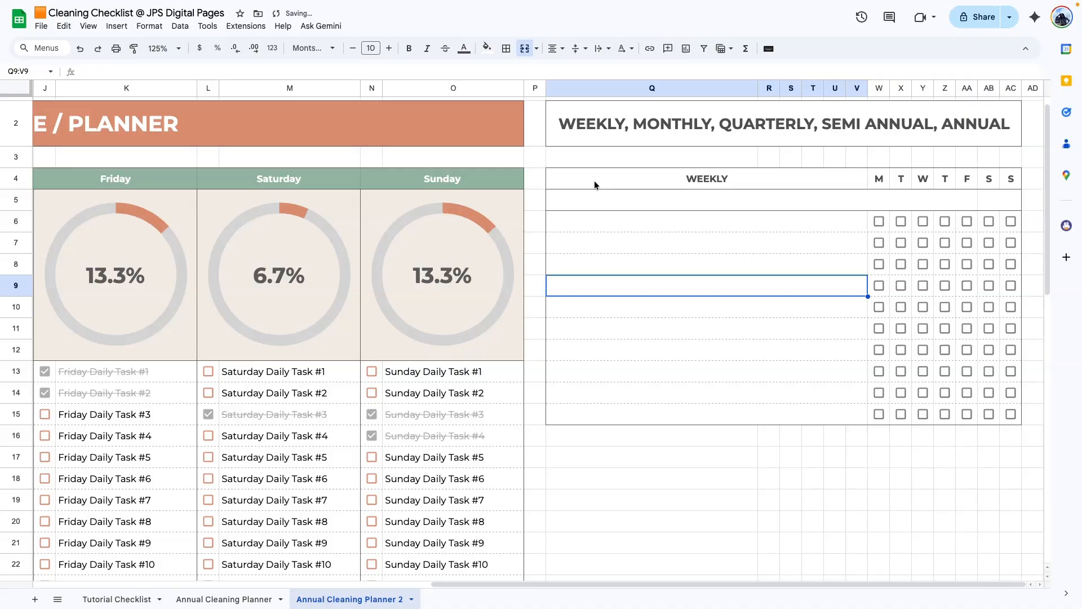
# Compare the weekly section on Annual Cleaning Planner with the row 5 progress bar and percentage cells on Annual Cleaning Planner 2.
pyautogui.click(200, 596)
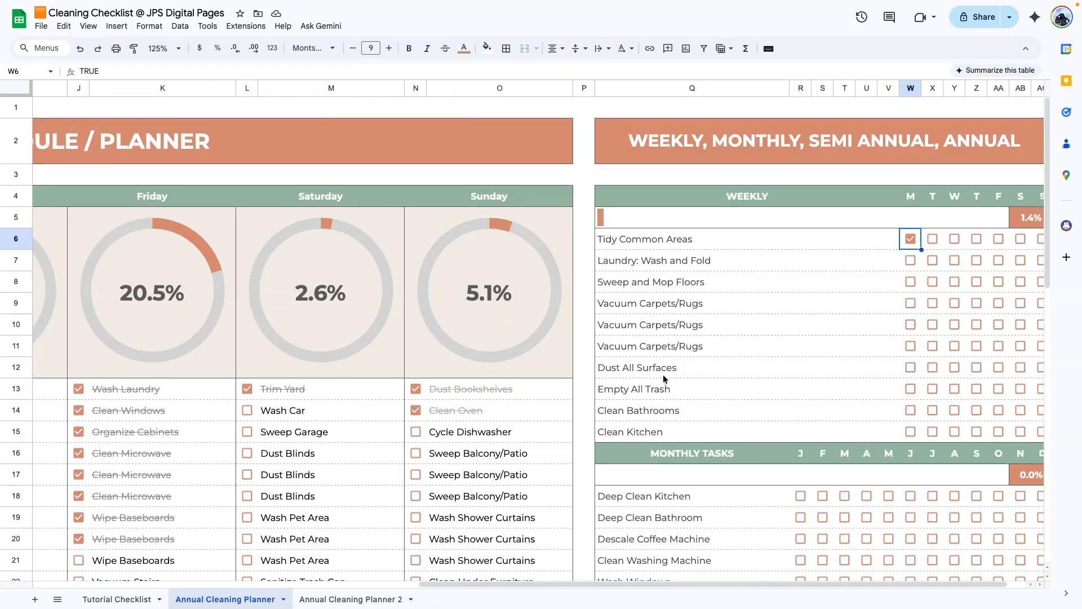
pyautogui.click(349, 599)
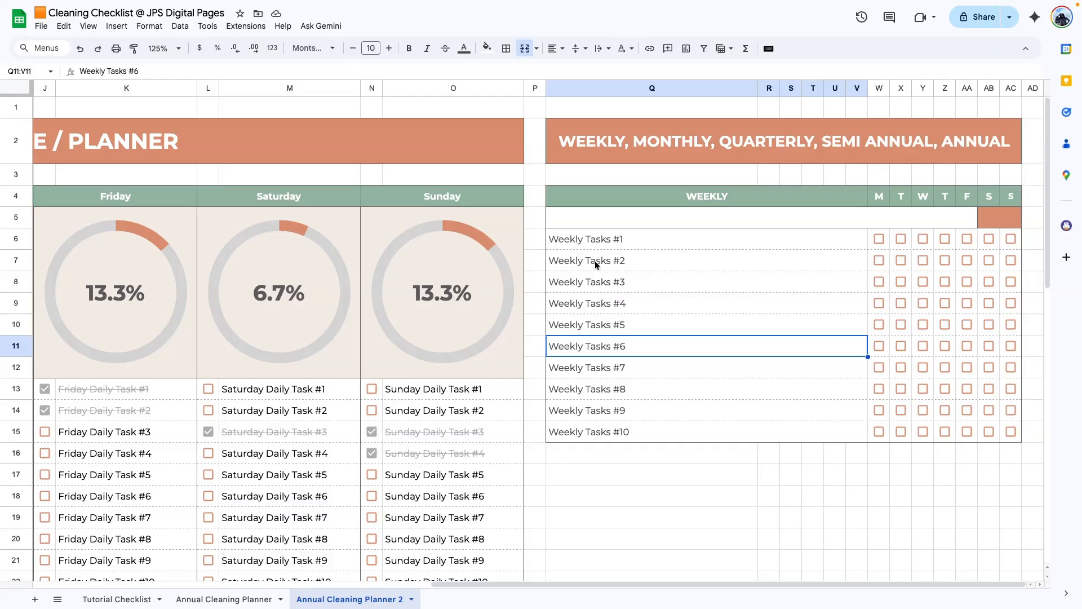
pyautogui.click(573, 219)
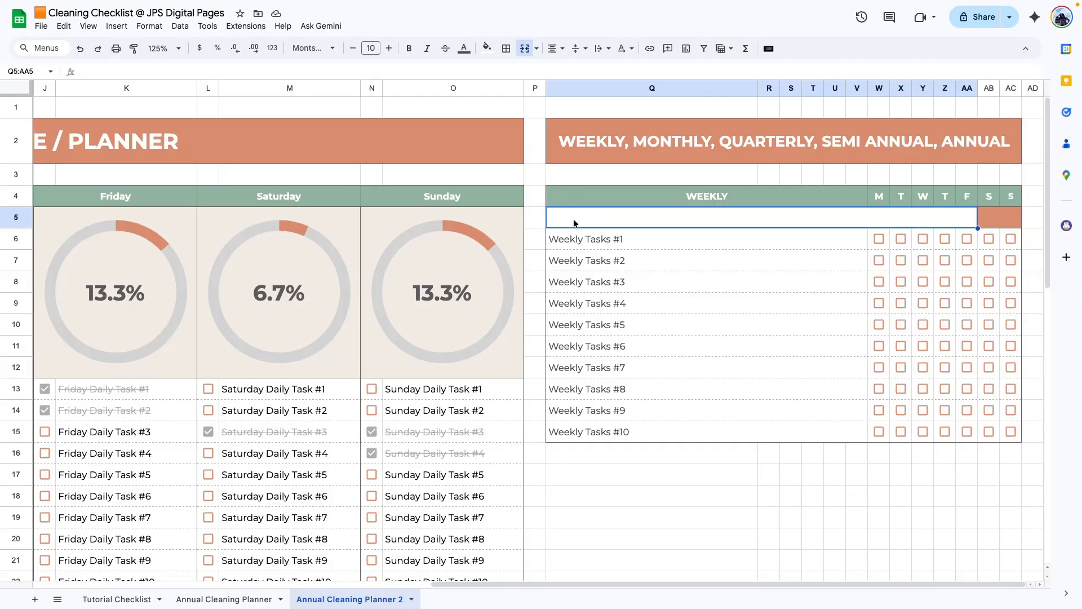
pyautogui.click(1000, 220)
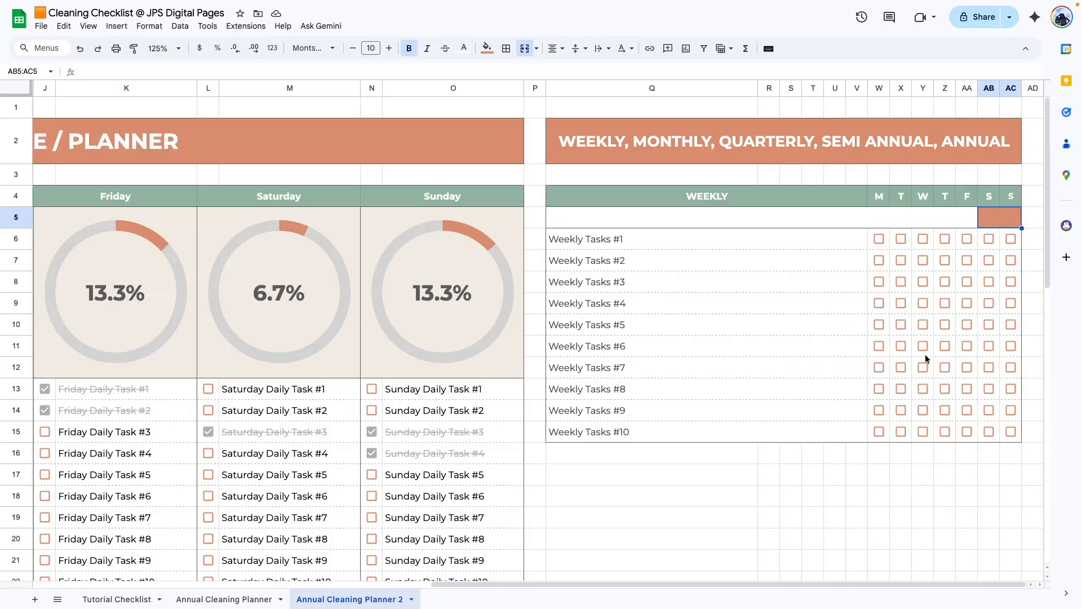
# Copy the SPARKLINE progress bar formula from Q5 of Annual Cleaning Planner into Q5 of Annual Cleaning Planner 2 and tick Monday for Weekly Tasks #1.
pyautogui.click(223, 599)
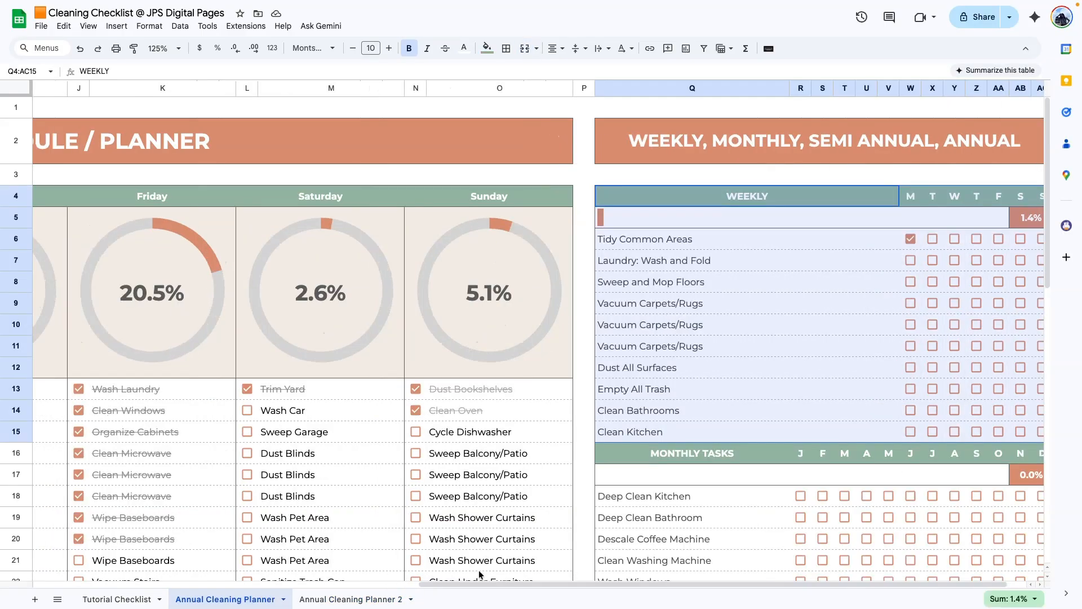
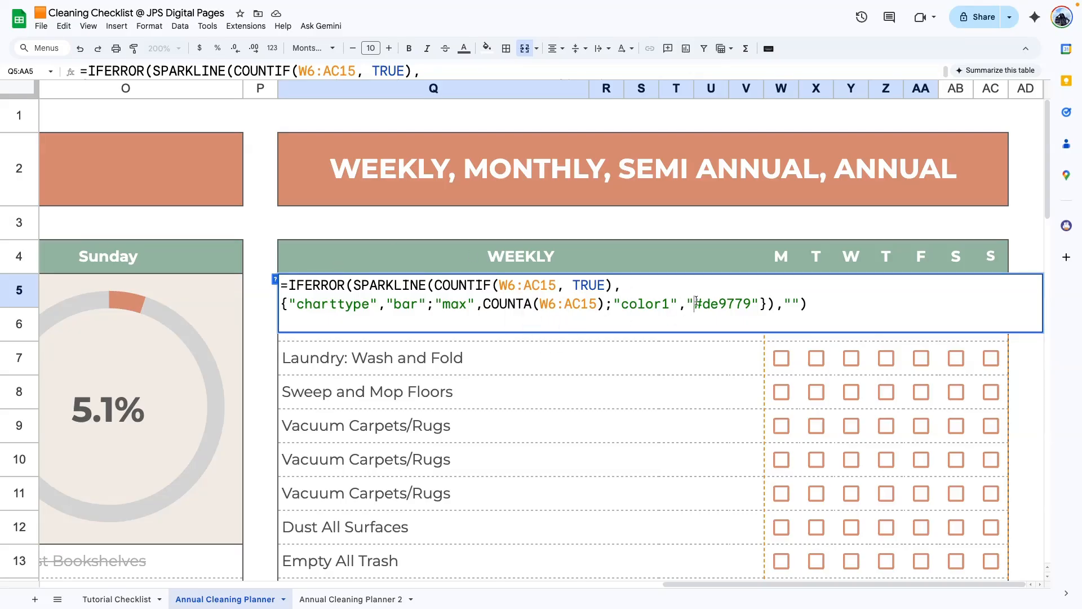
pyautogui.moveTo(694, 302); pyautogui.dragTo(751, 303)
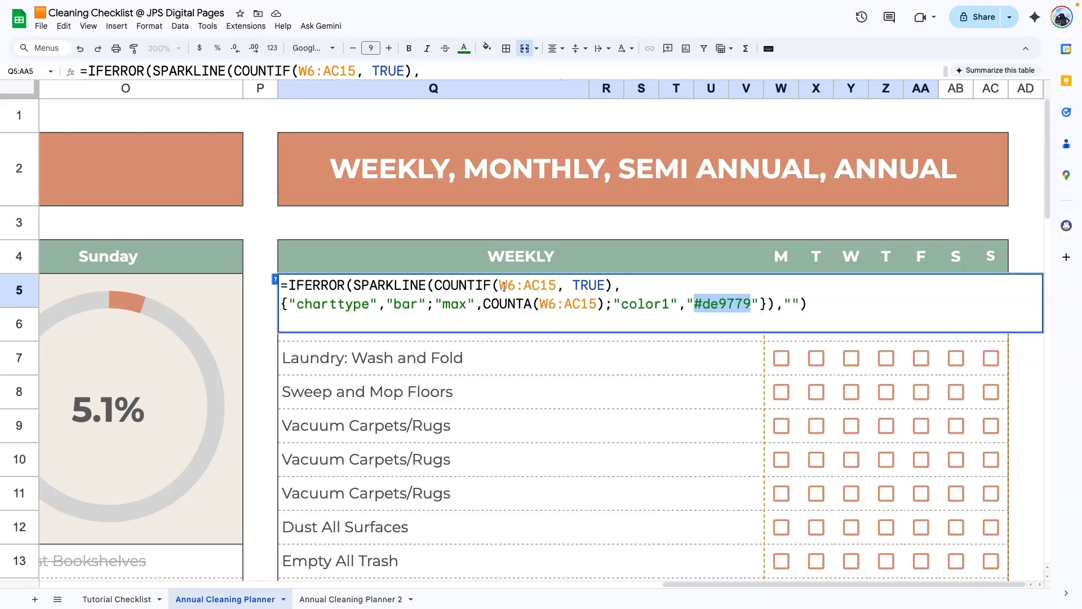
pyautogui.hotkey('ctrl', 'a')
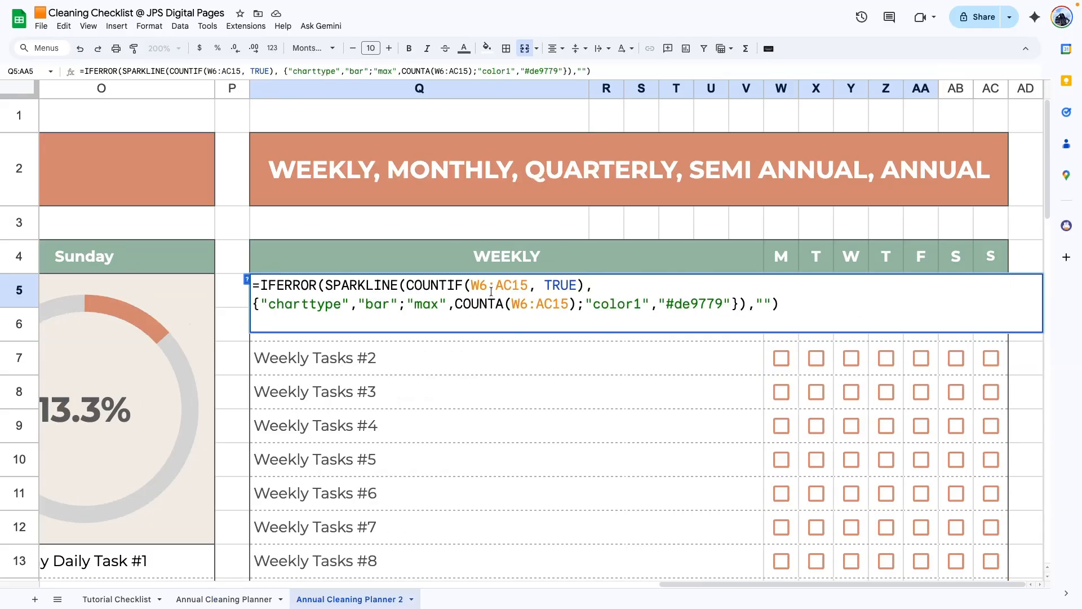
pyautogui.press('Return')
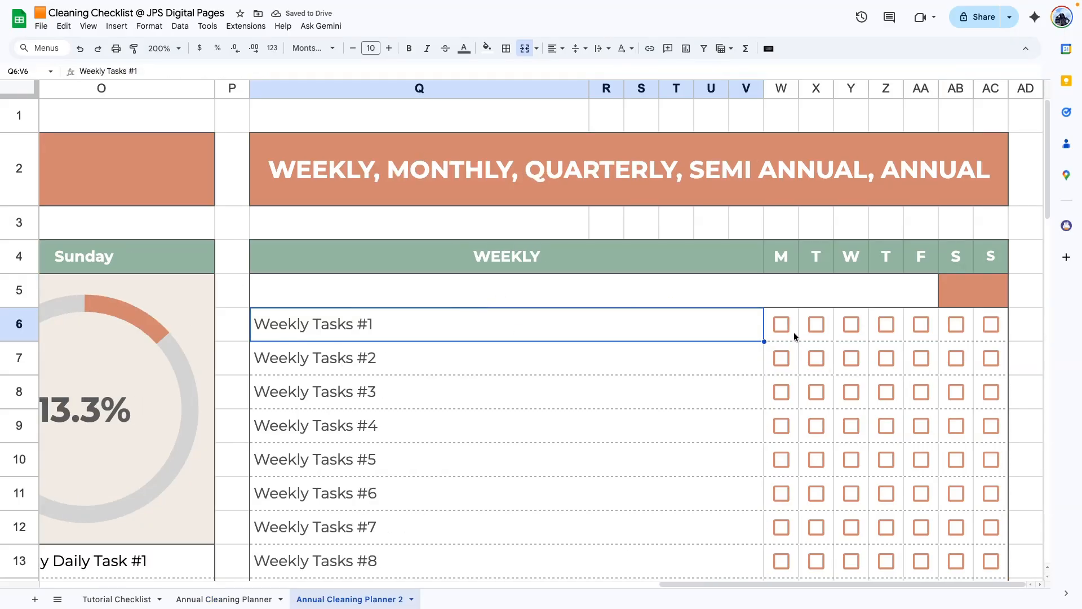
pyautogui.click(778, 332)
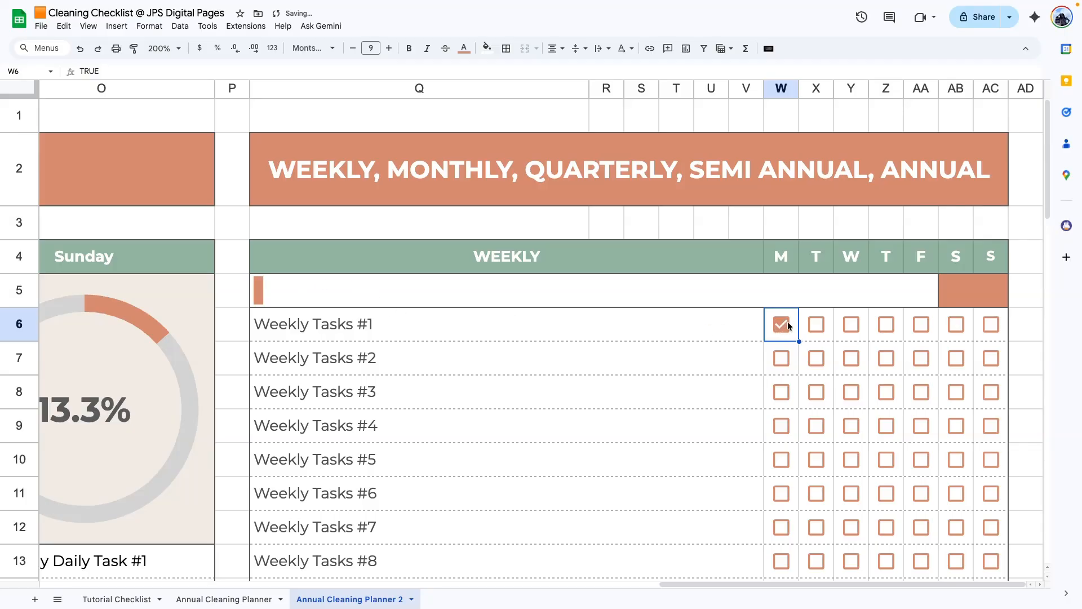
# Tick Tuesday and Wednesday for Weekly Tasks #1, and Monday through Thursday for Weekly Tasks #2.
pyautogui.click(814, 326)
pyautogui.click(848, 325)
pyautogui.click(781, 359)
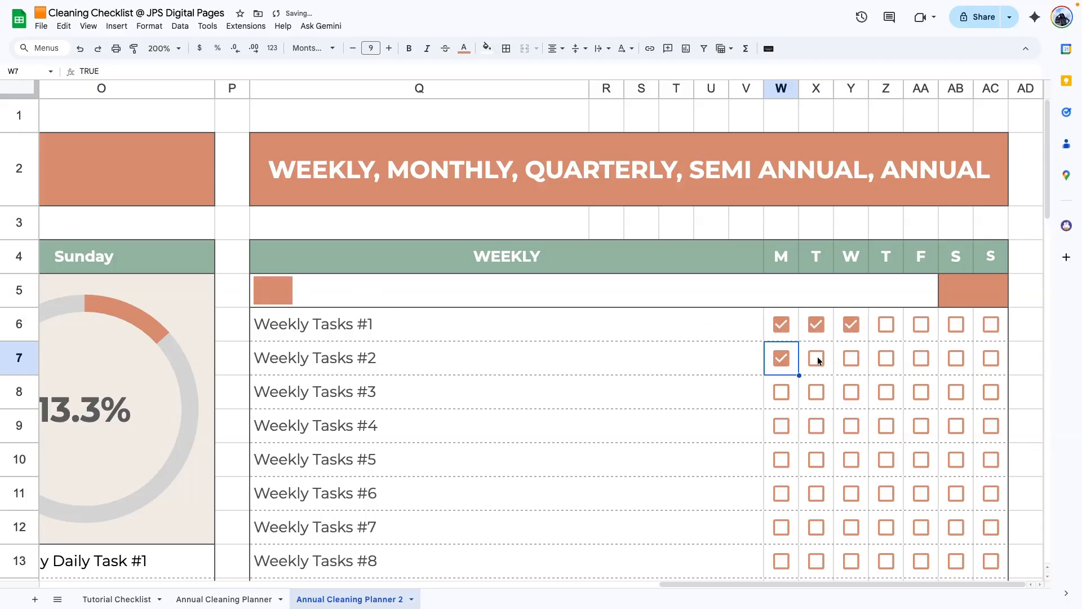
pyautogui.click(816, 358)
pyautogui.click(848, 360)
pyautogui.click(886, 359)
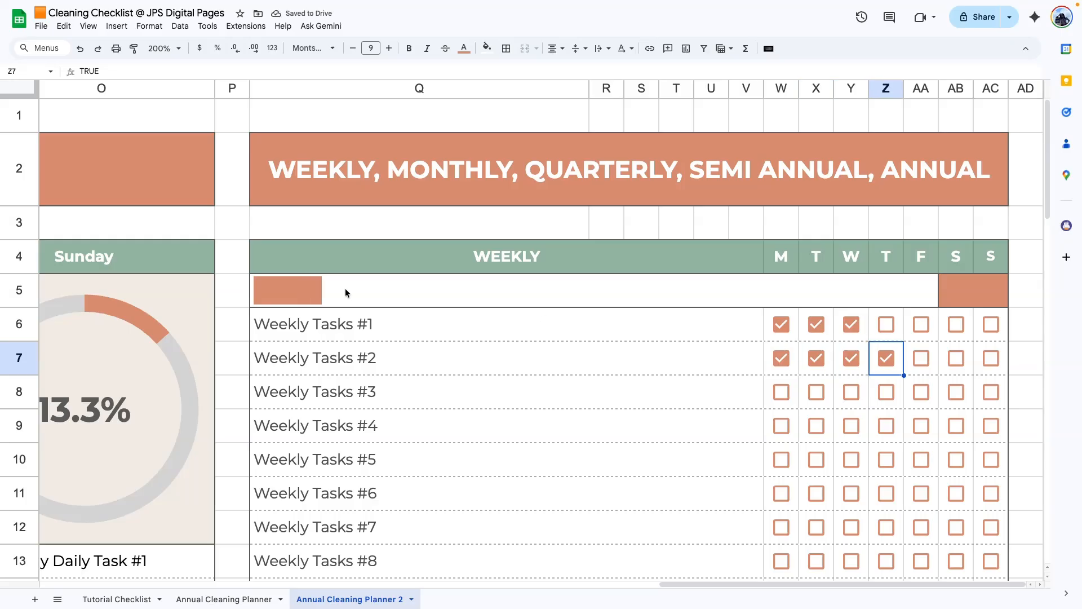
# Change the color1 value in the Q5 progress bar formula to "red".
pyautogui.doubleClick(697, 292)
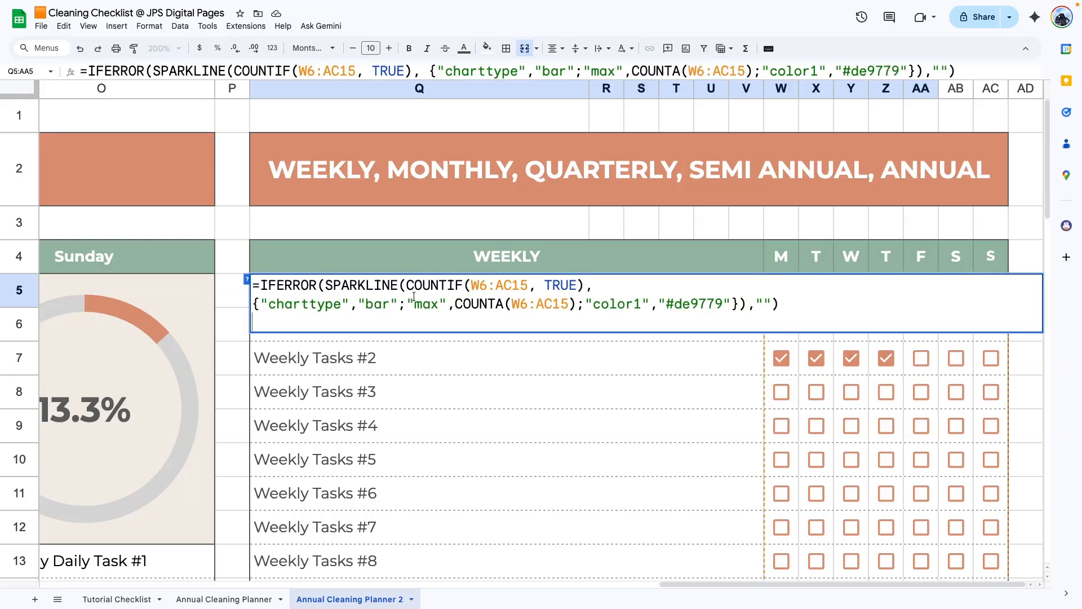
pyautogui.click(721, 303)
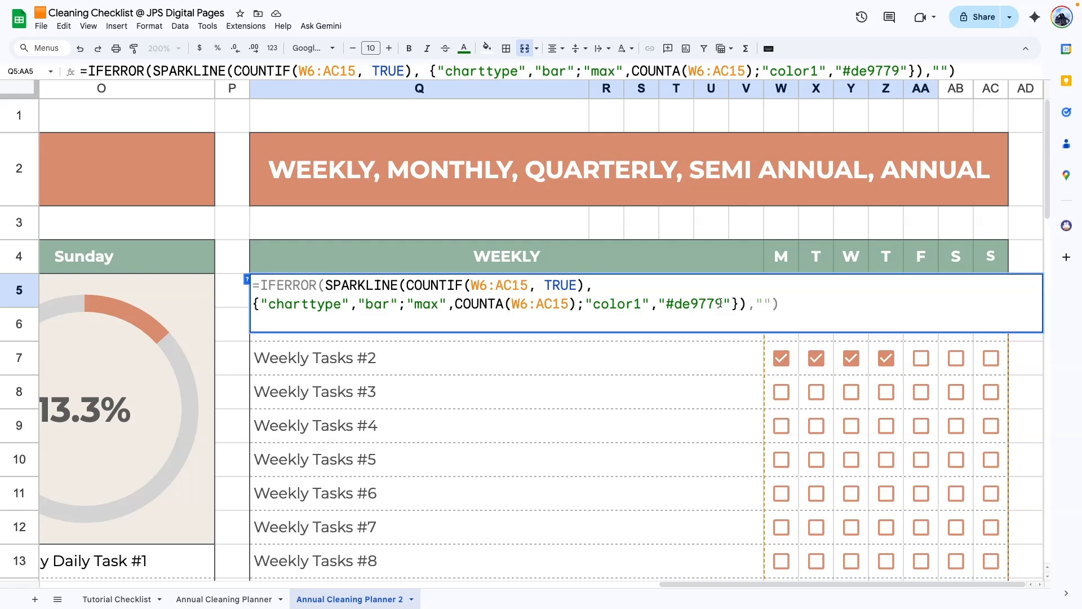
pyautogui.press('BackSpace')
pyautogui.press('BackSpace')
pyautogui.press('BackSpace')
pyautogui.press('BackSpace')
pyautogui.press('BackSpace')
pyautogui.press('BackSpace')
pyautogui.press('BackSpace')
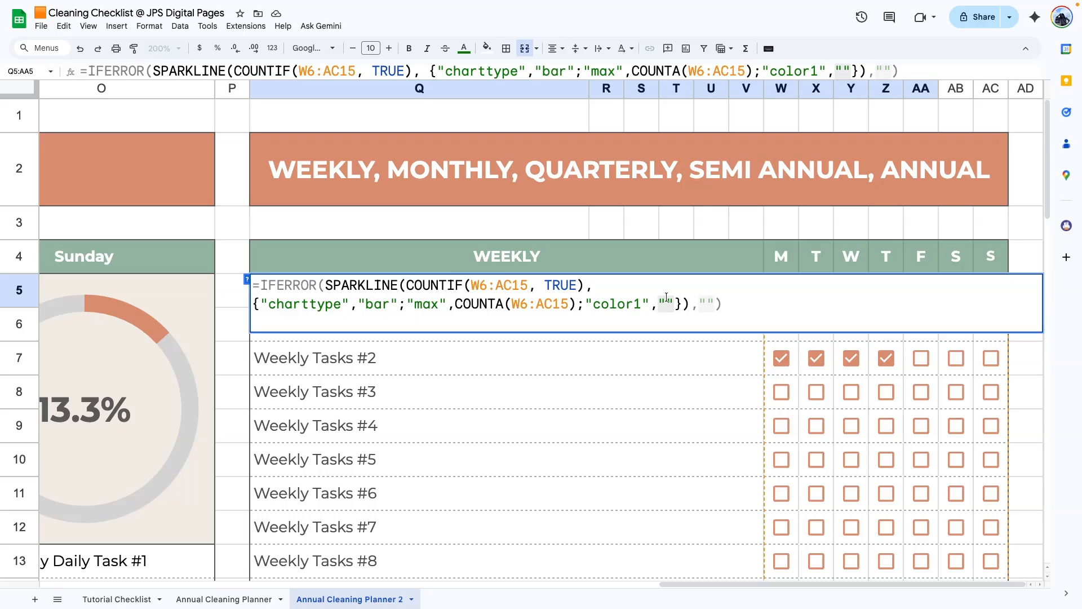
pyautogui.write('red')
pyautogui.press('Return')
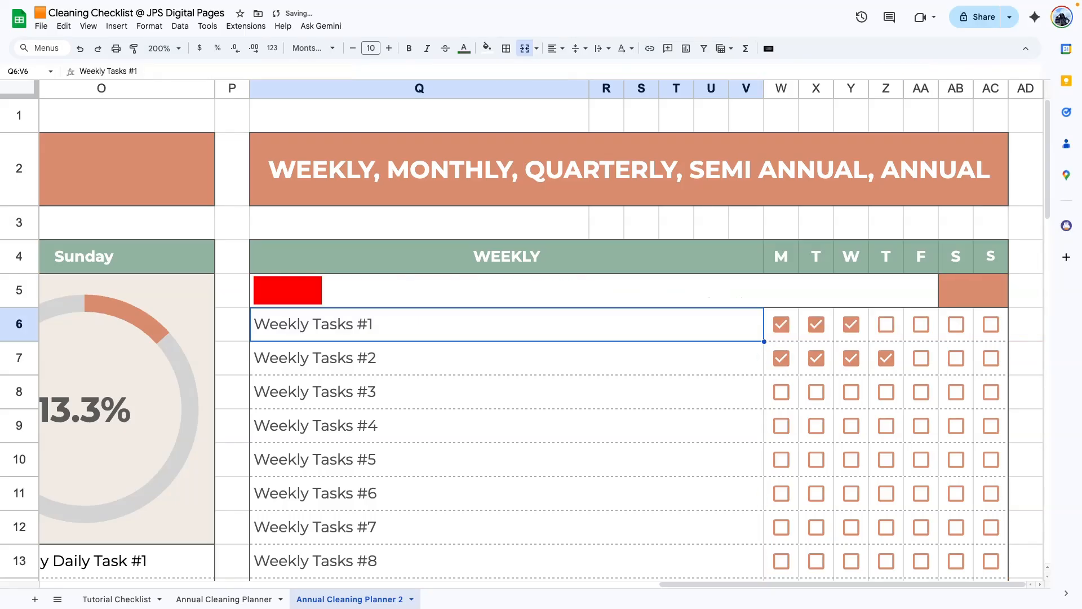
# Change the color1 value in the Q5 progress bar formula to "blue".
pyautogui.doubleClick(281, 280)
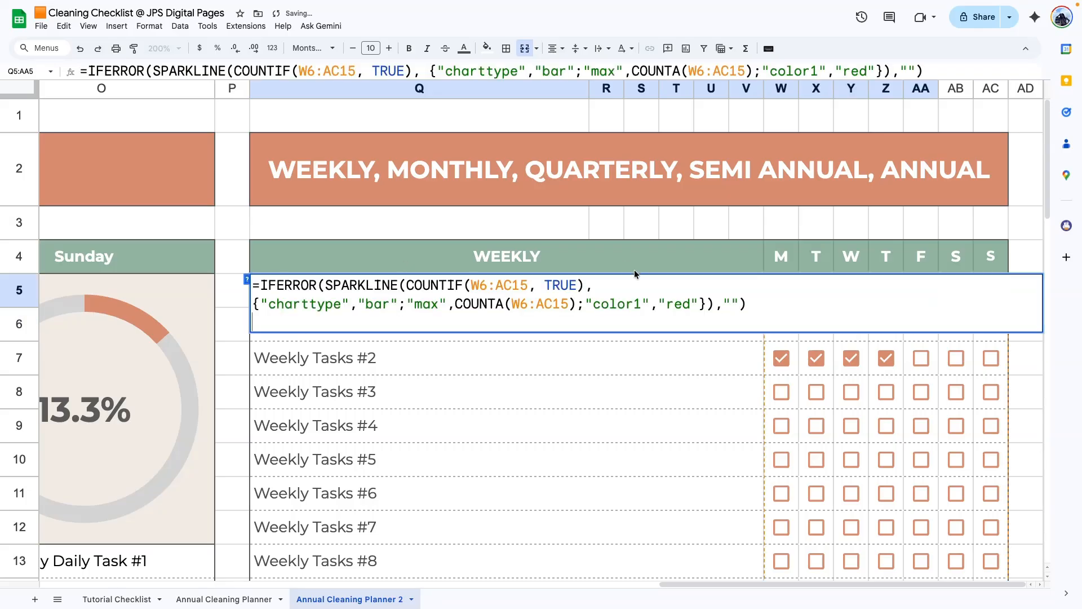
pyautogui.doubleClick(676, 303)
pyautogui.write('blue')
pyautogui.press('Return')
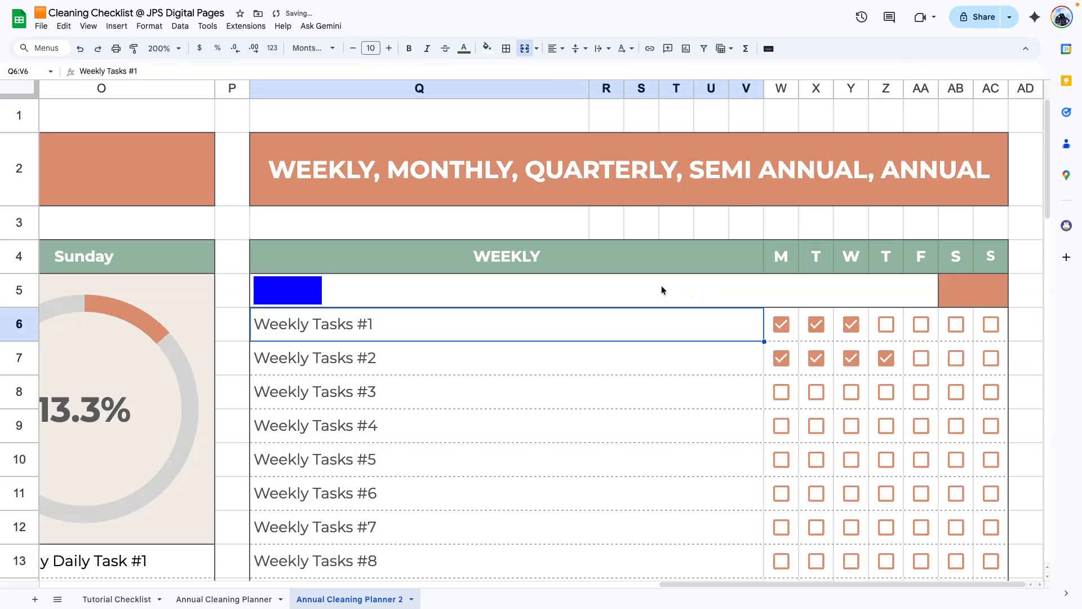
# Copy the hex code #9bbbaa from the custom fill color of the WEEKLY header in Q4.
pyautogui.click(599, 411)
pyautogui.click(401, 287)
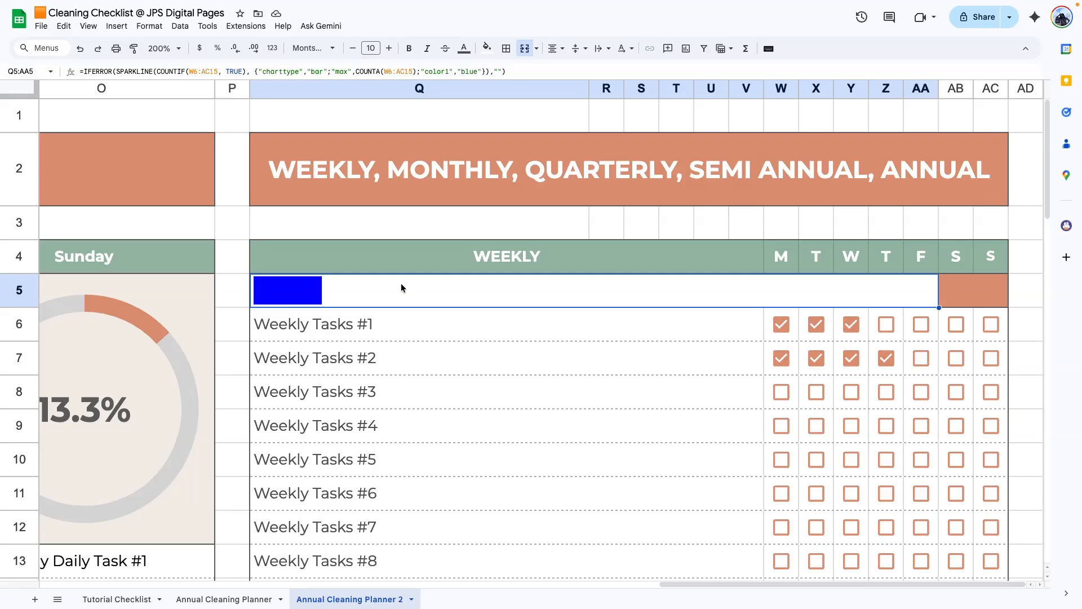
pyautogui.click(341, 248)
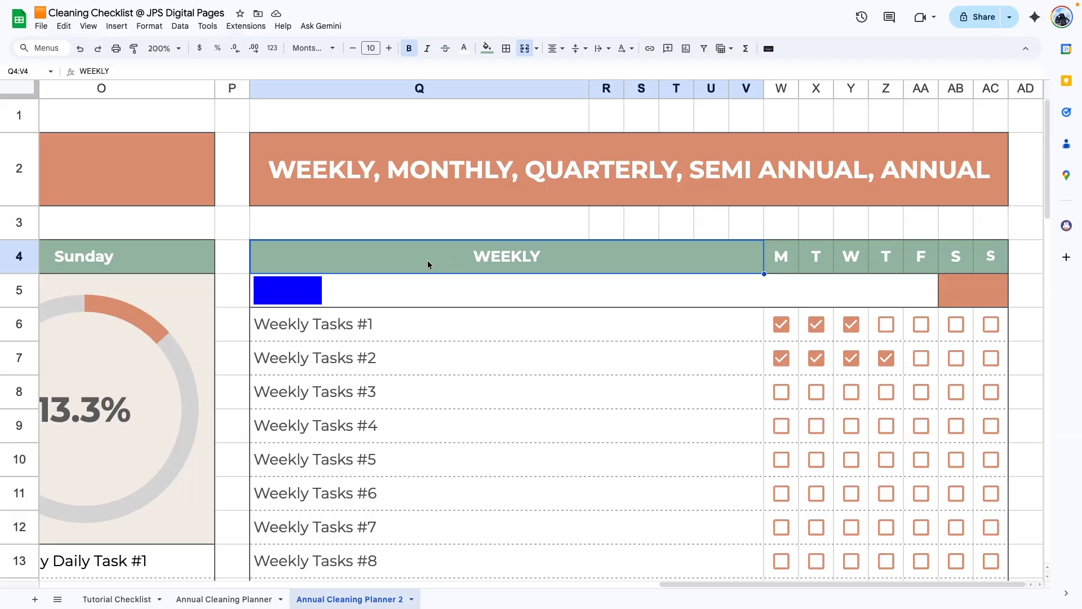
pyautogui.click(486, 49)
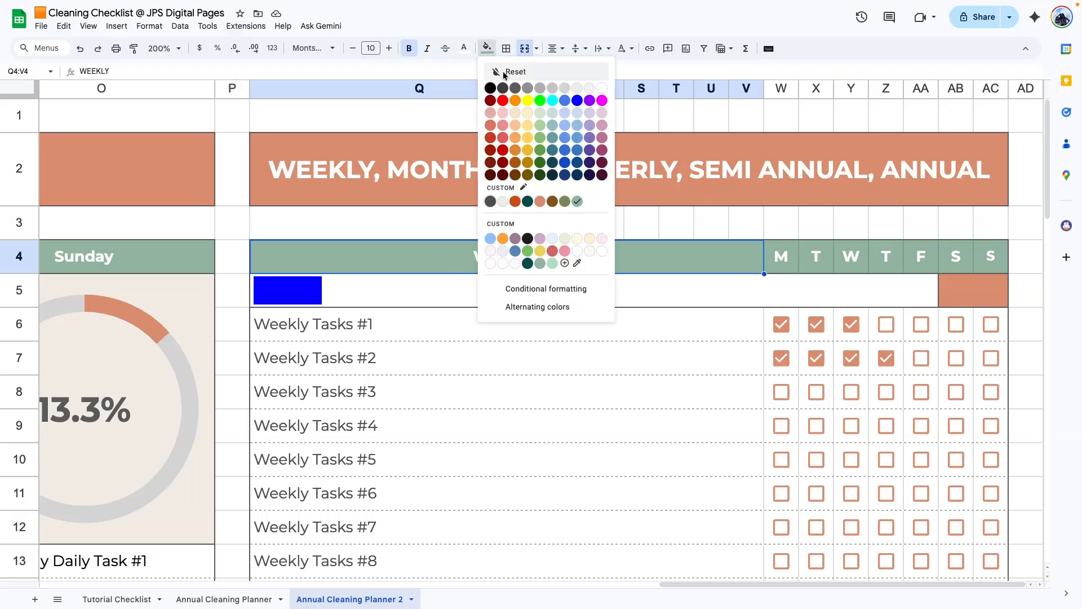
pyautogui.click(564, 264)
pyautogui.hotkey('ctrl', 'c')
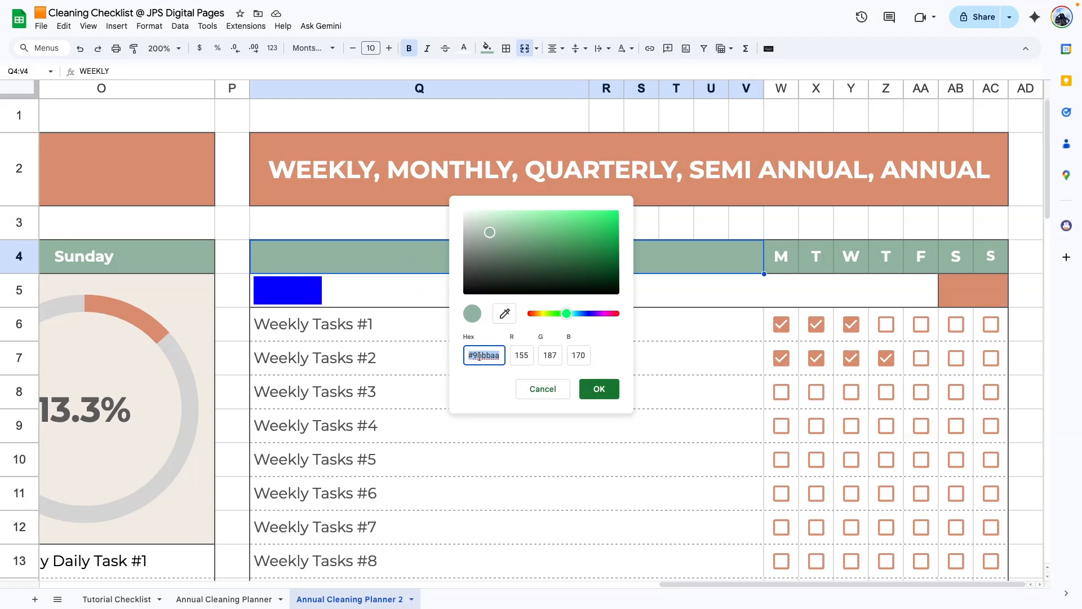
pyautogui.press('Return')
# Replace the color name in the Q5 progress bar formula with the copied hex code #9bbbaa.
pyautogui.doubleClick(535, 298)
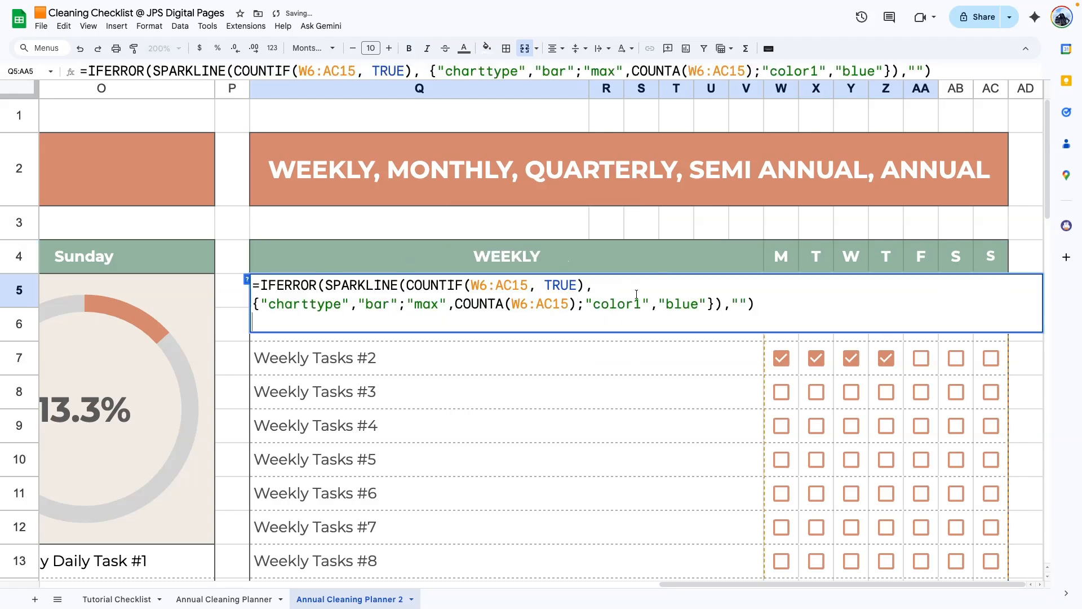
pyautogui.press('BackSpace')
pyautogui.press('BackSpace')
pyautogui.press('BackSpace')
pyautogui.press('BackSpace')
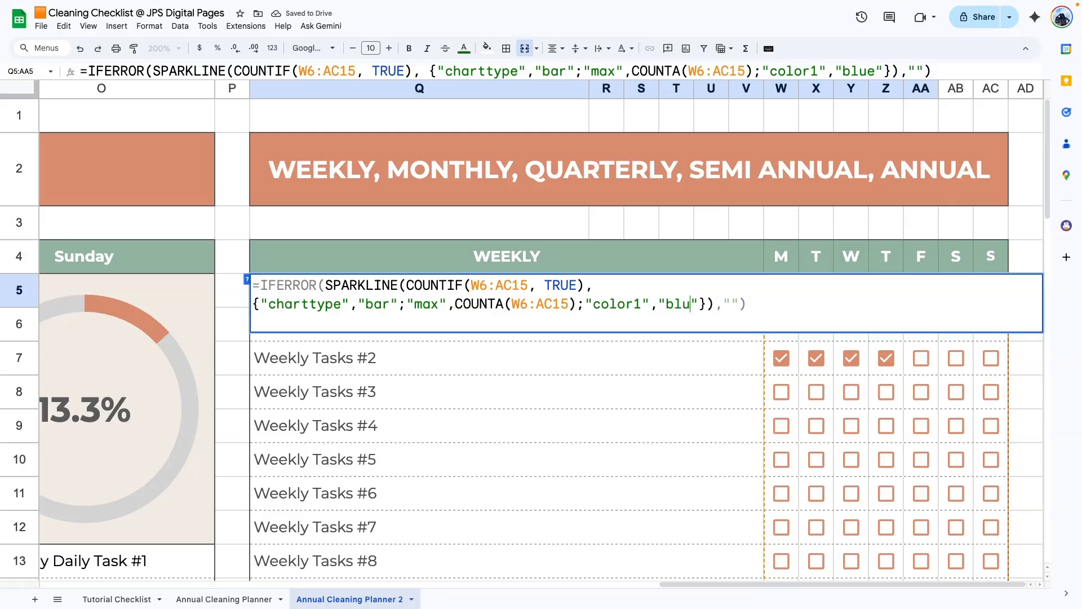
pyautogui.hotkey('ctrl', 'v')
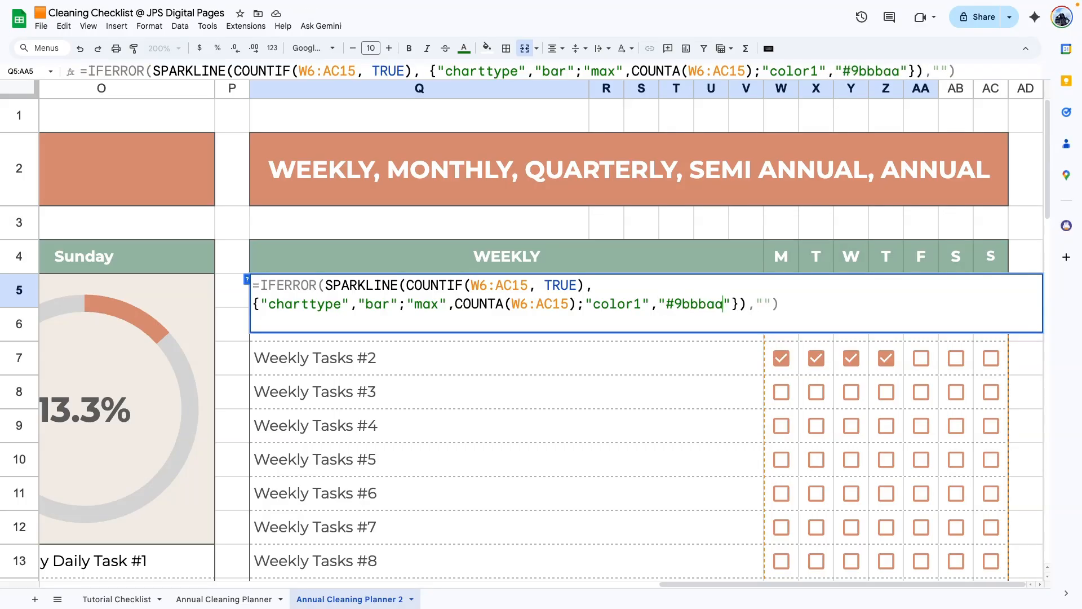
pyautogui.press('Return')
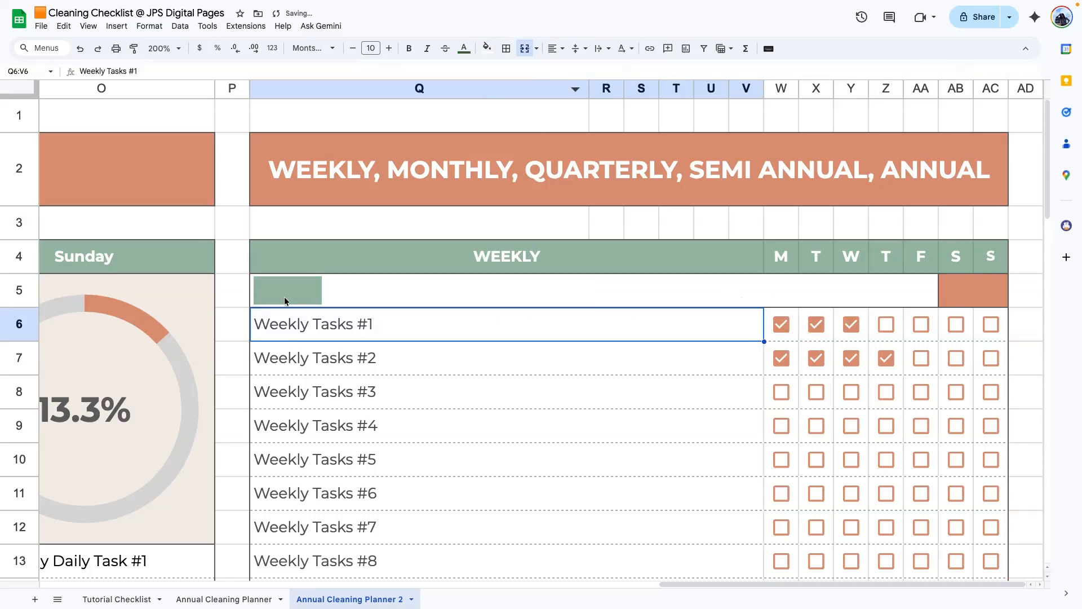
# Remove the # sign from the color code in the Q5 progress bar formula, leaving 9bbbaa.
pyautogui.click(286, 289)
pyautogui.press('Up')
pyautogui.press('Down')
pyautogui.press('Down')
pyautogui.press('Down')
pyautogui.press('Down')
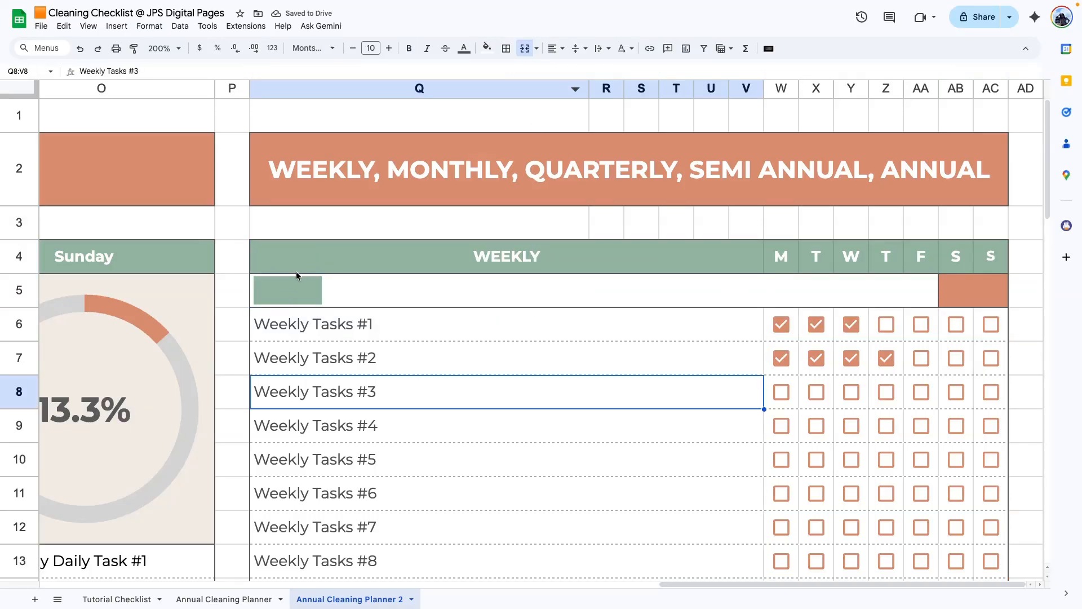
pyautogui.doubleClick(297, 277)
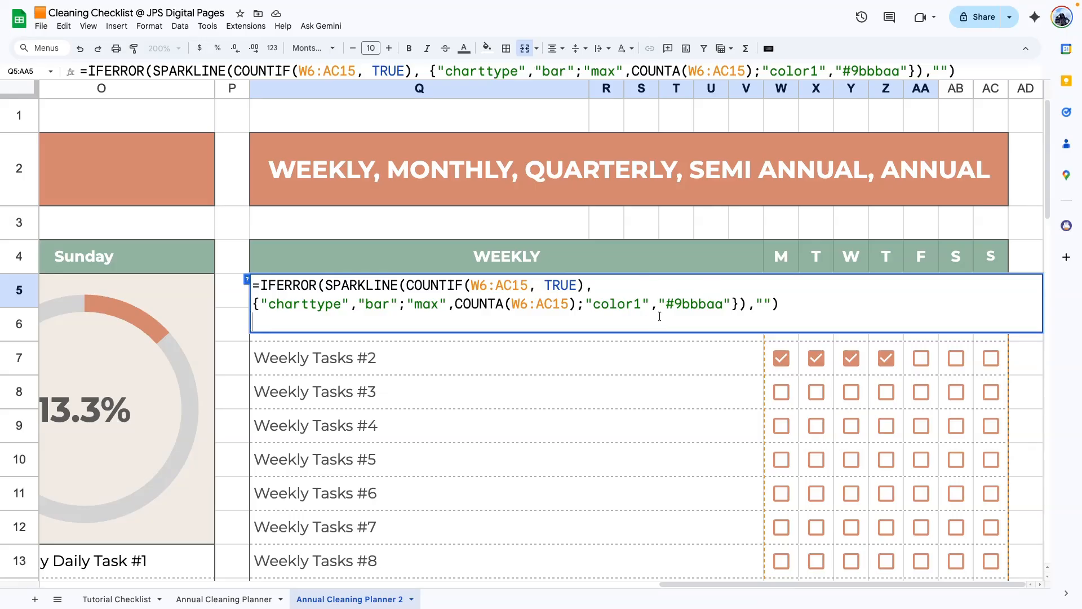
pyautogui.click(675, 303)
pyautogui.press('Return')
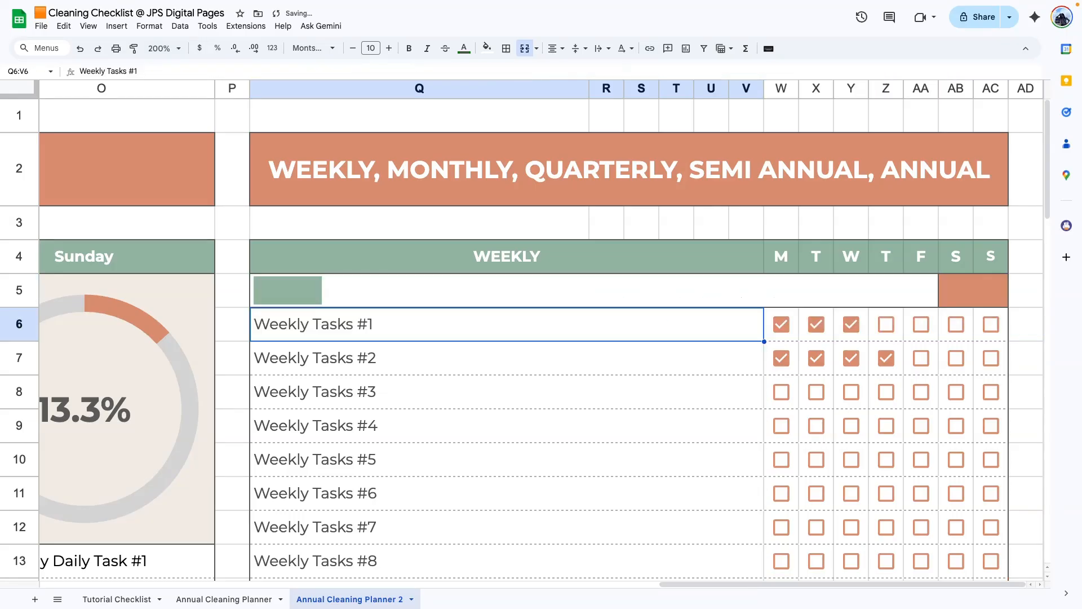
# Return the Q5 weekly progress bar to its original orange color.
pyautogui.doubleClick(411, 291)
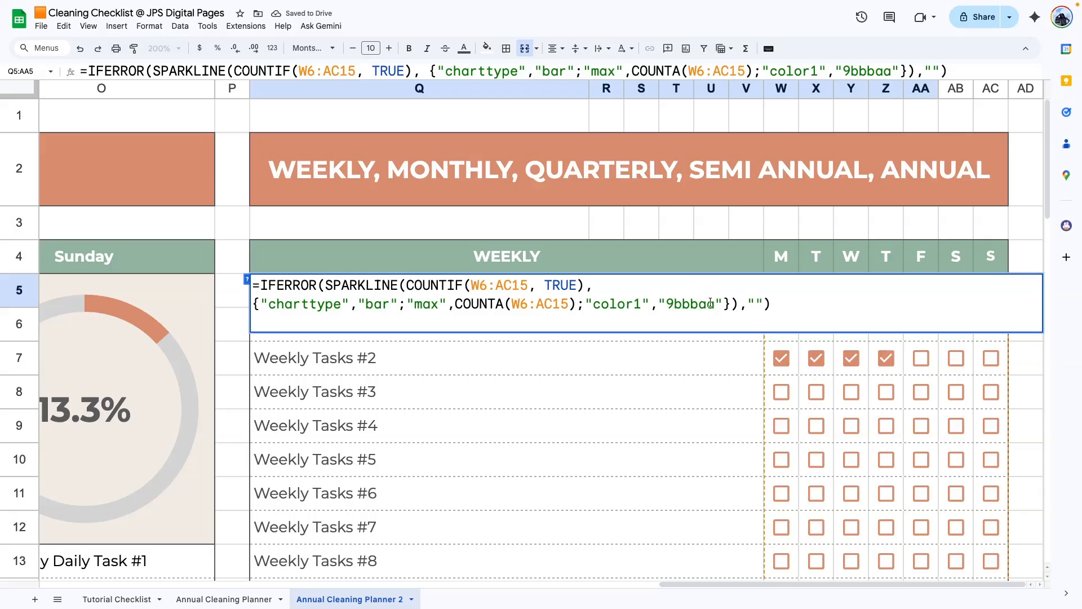
pyautogui.click(583, 356)
pyautogui.scroll(-1, 422, 468)
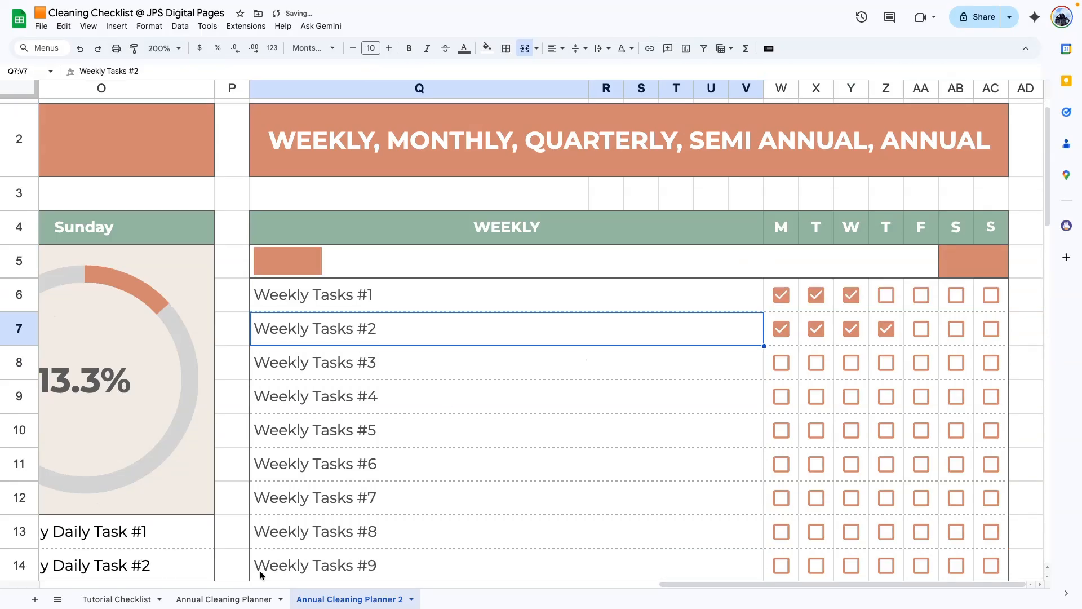
# Copy the percentage formula =COUNTIF(W6:AC15, TRUE) / COUNTA(W6:AC15) from AB5 of Annual Cleaning Planner into AB5 of Annual Cleaning Planner 2.
pyautogui.click(247, 603)
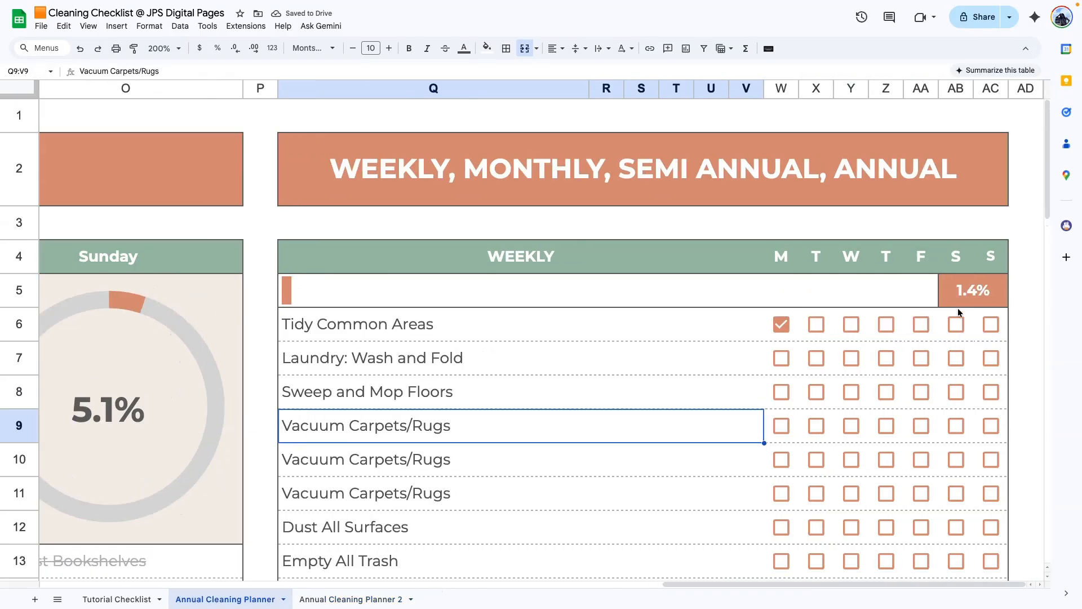
pyautogui.doubleClick(958, 304)
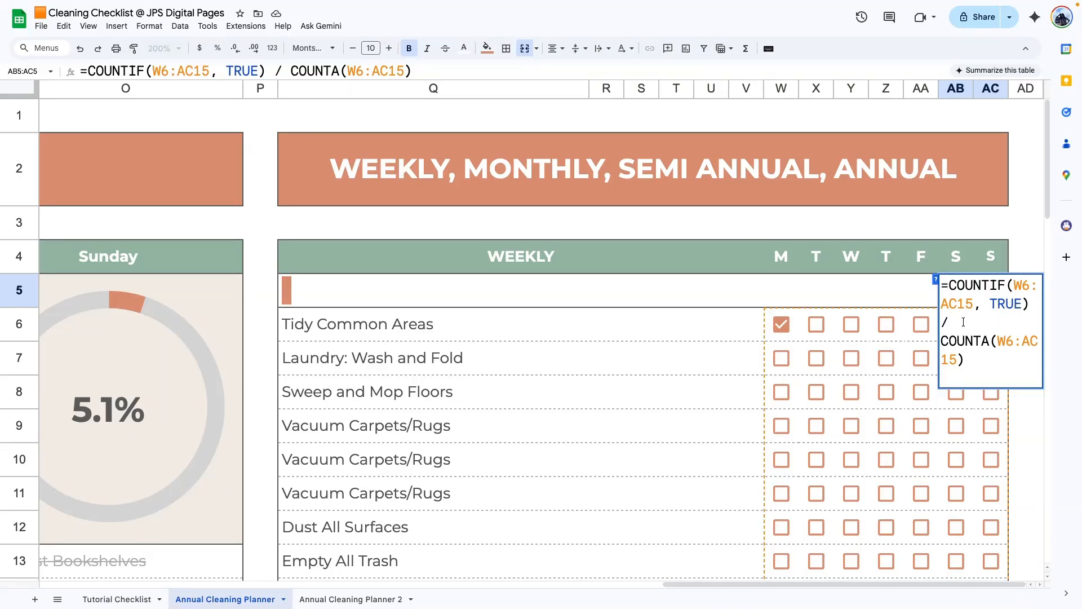
pyautogui.moveTo(978, 368); pyautogui.dragTo(943, 284)
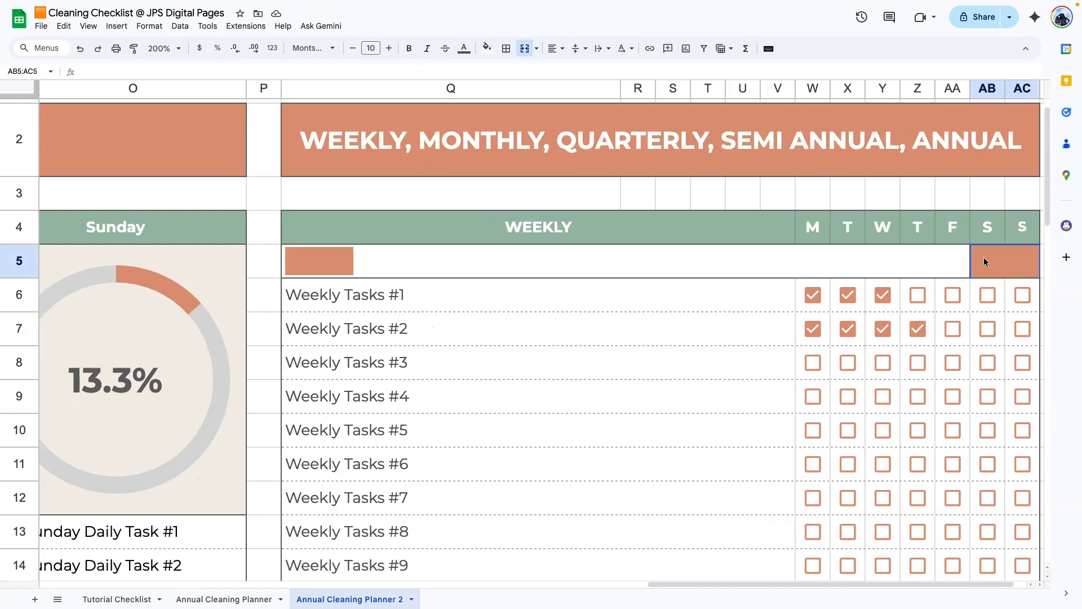
pyautogui.doubleClick(984, 262)
pyautogui.scroll(-1, 1002, 256)
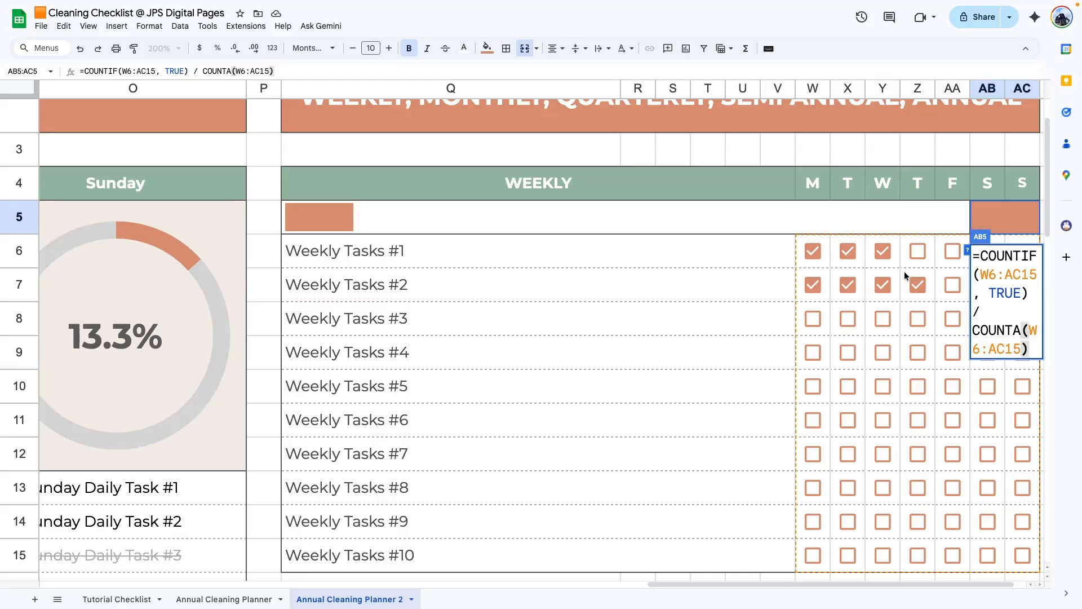
pyautogui.press('Return')
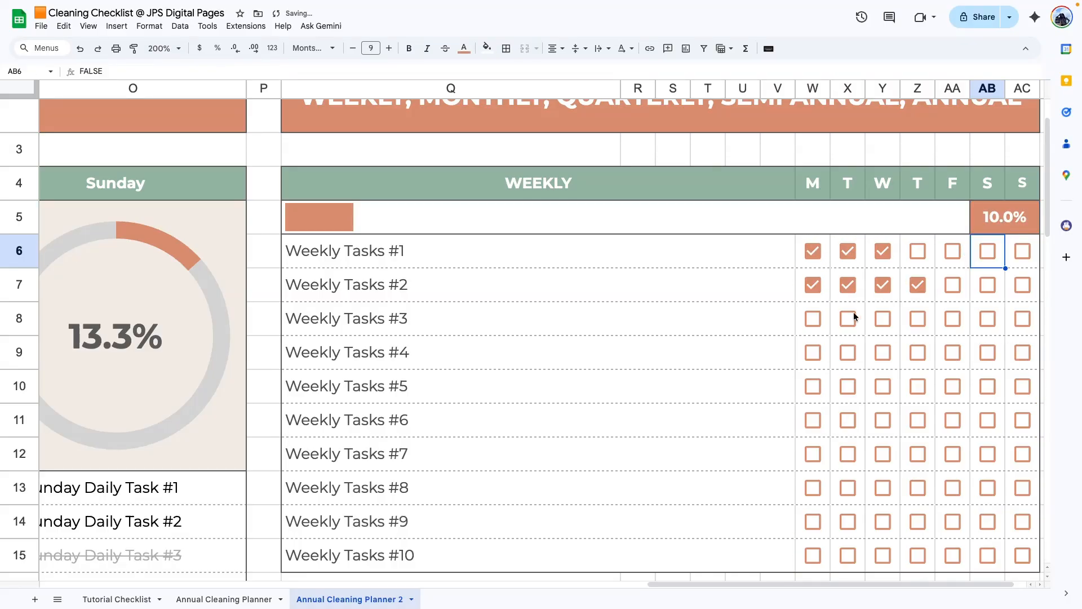
# Tick Thursday for Weekly Tasks #1 and Monday for Weekly Tasks #3 through #7.
pyautogui.click(918, 251)
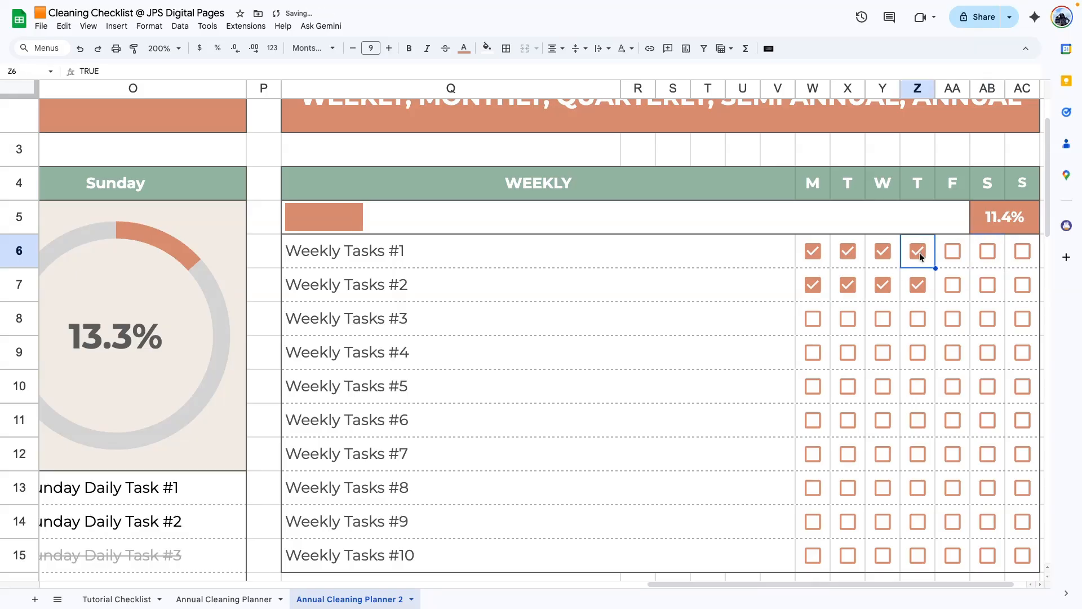
pyautogui.click(812, 318)
pyautogui.click(811, 352)
pyautogui.click(811, 388)
pyautogui.click(812, 420)
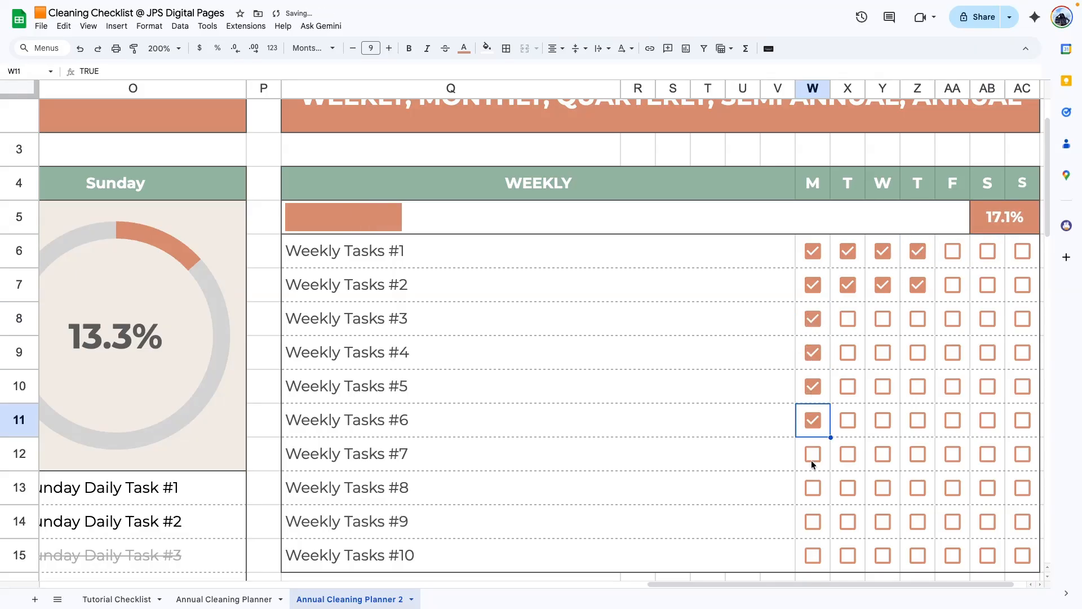
pyautogui.click(813, 454)
# Test the progress bar by ticking all day checkboxes in W6:AC15 at once and clearing them all again.
pyautogui.moveTo(822, 264); pyautogui.dragTo(989, 556)
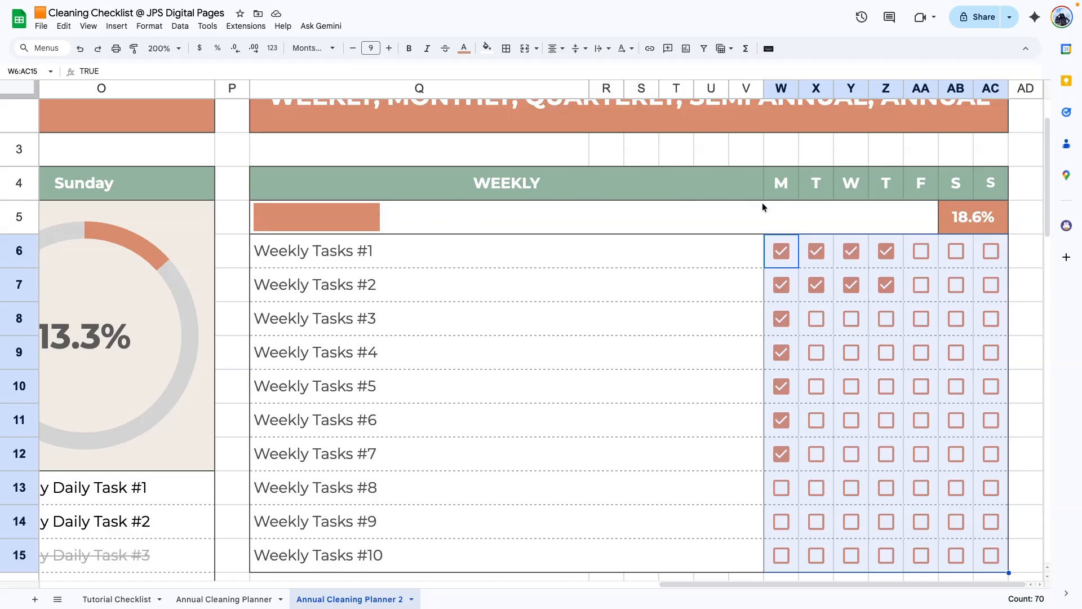
pyautogui.press('space')
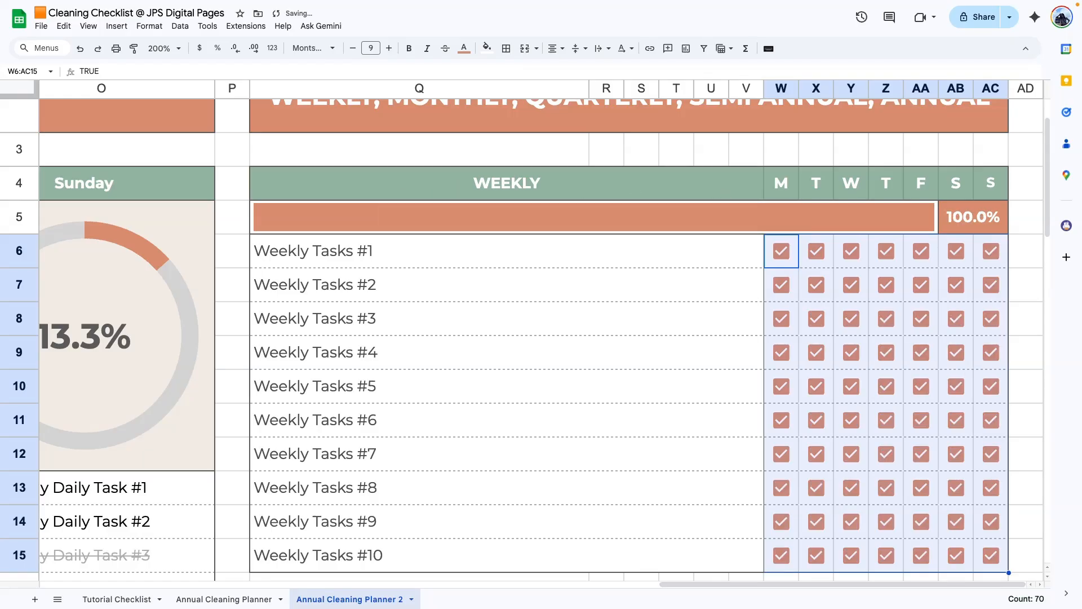
pyautogui.press('space')
pyautogui.click(669, 295)
pyautogui.scroll(-1, 586, 290)
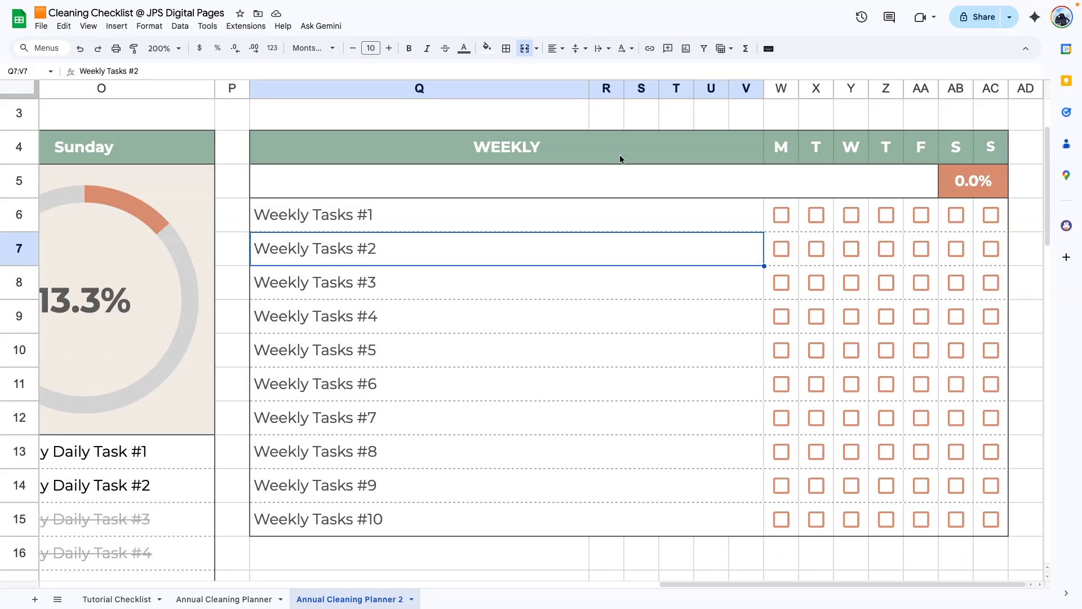
# Tick Monday, Tuesday and Wednesday for Weekly Tasks #1, and Monday and Tuesday for Weekly Tasks #2.
pyautogui.click(780, 214)
pyautogui.click(815, 215)
pyautogui.click(851, 216)
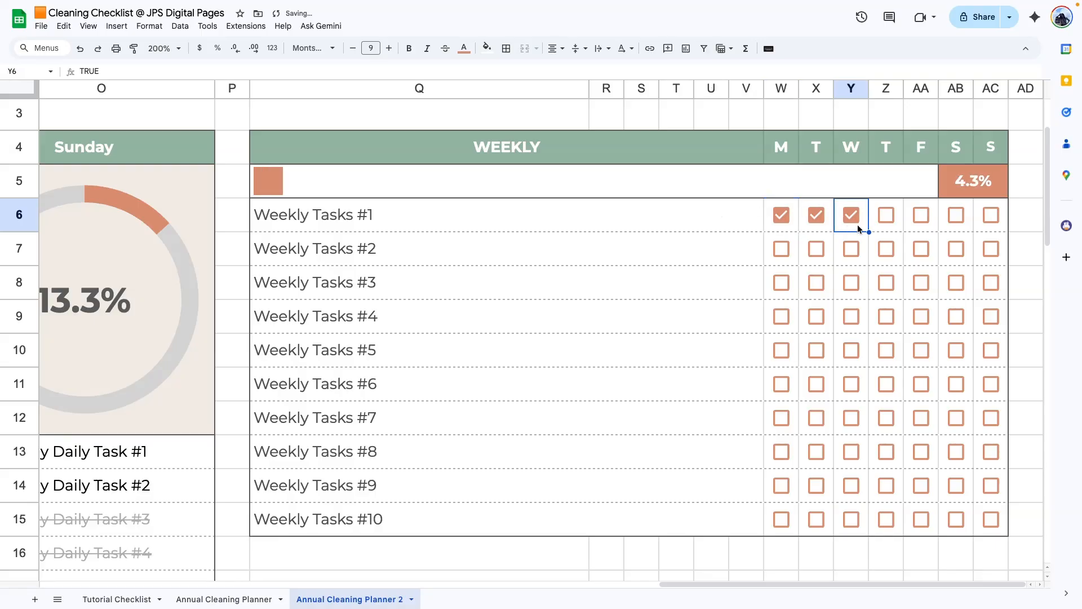
pyautogui.click(781, 249)
pyautogui.click(816, 248)
pyautogui.click(709, 231)
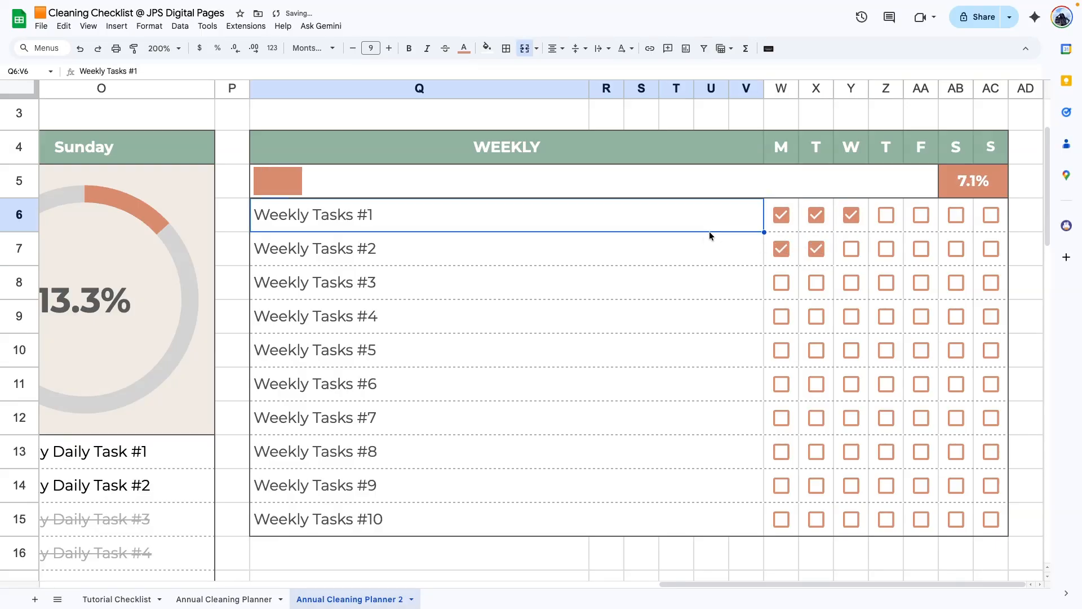
# Tick every day checkbox for all ten weekly tasks in W6:AC15 at once.
pyautogui.moveTo(769, 206); pyautogui.dragTo(990, 517)
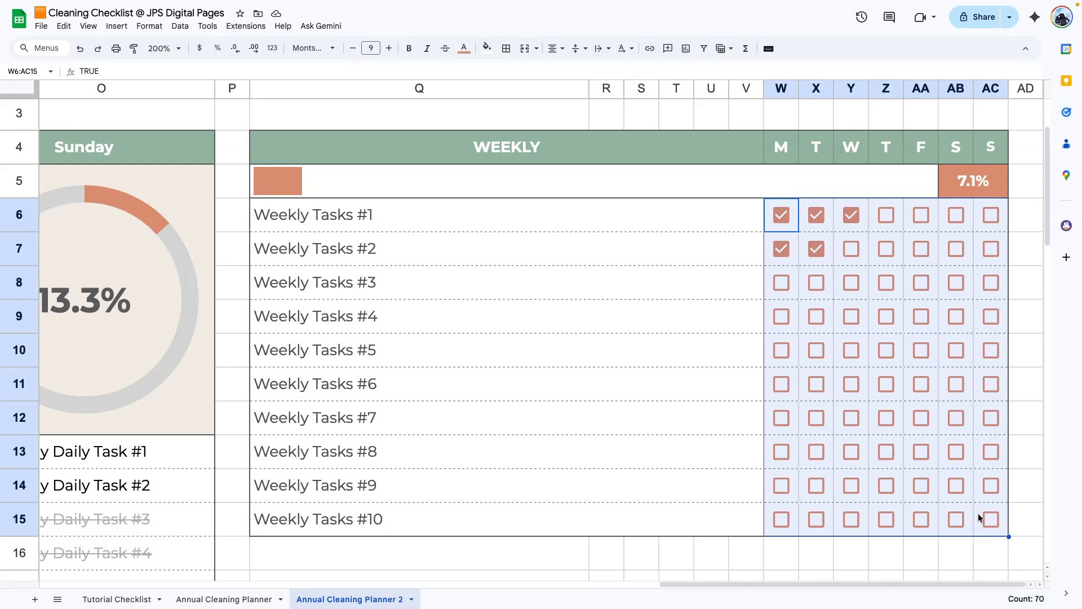
pyautogui.press('space')
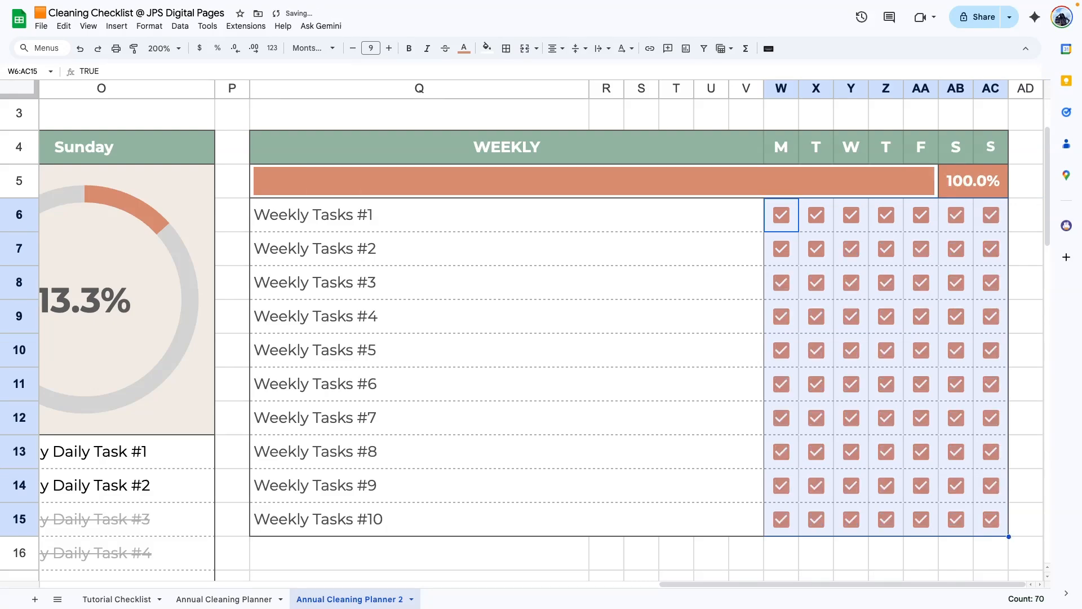
# Clear every weekly day checkbox in W6:AC15 and tick all daily task checkboxes from Monday to Sunday in B13:O28.
pyautogui.press('space')
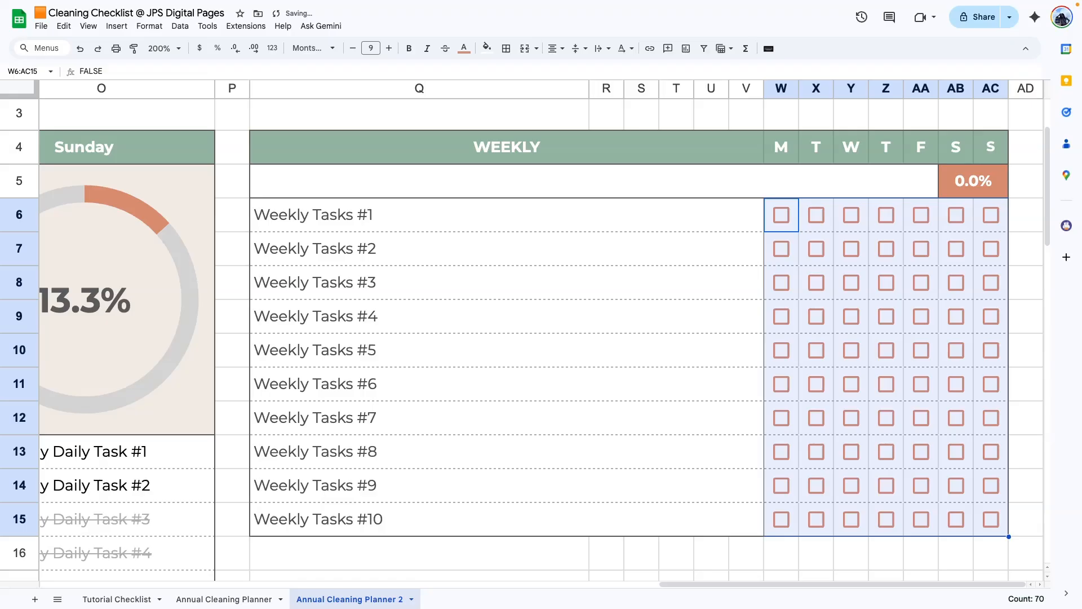
pyautogui.click(176, 49)
pyautogui.click(161, 123)
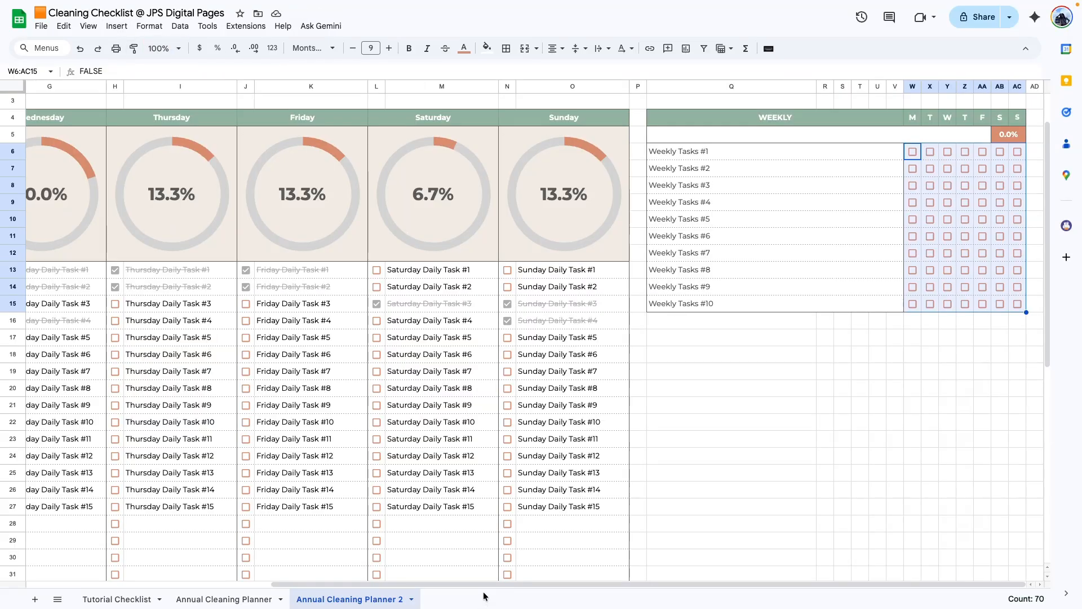
pyautogui.moveTo(482, 584); pyautogui.dragTo(252, 554)
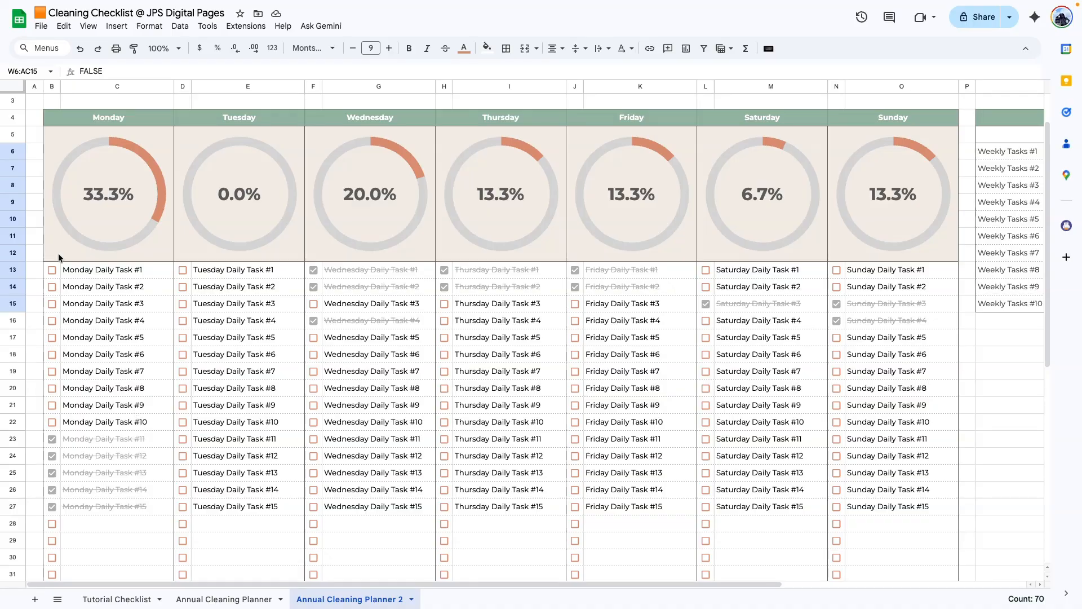
pyautogui.click(52, 270)
pyautogui.moveTo(52, 270); pyautogui.dragTo(903, 521)
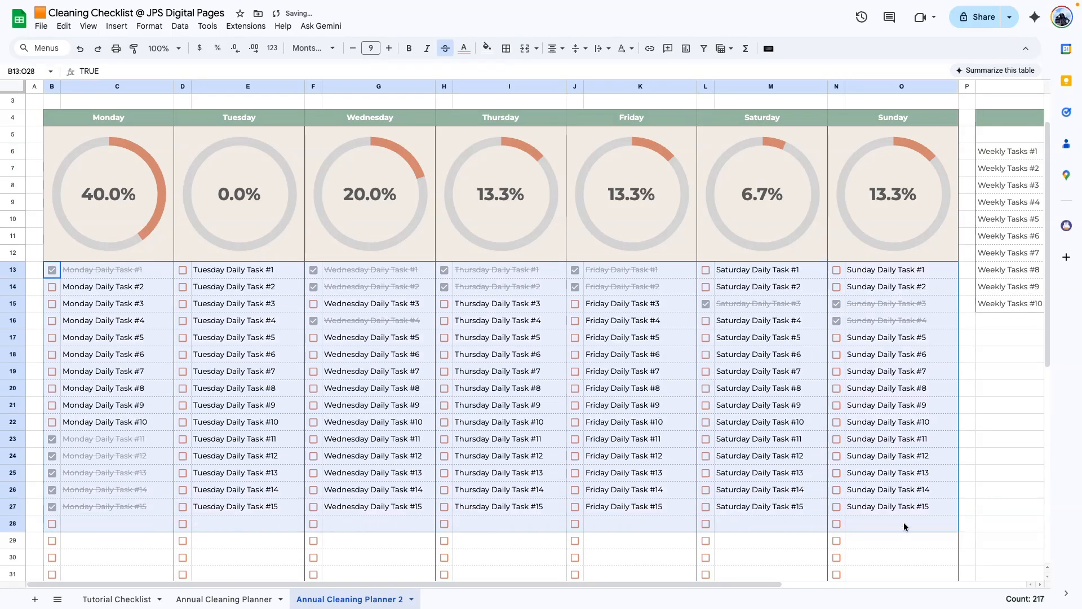
pyautogui.press('space')
pyautogui.click(355, 483)
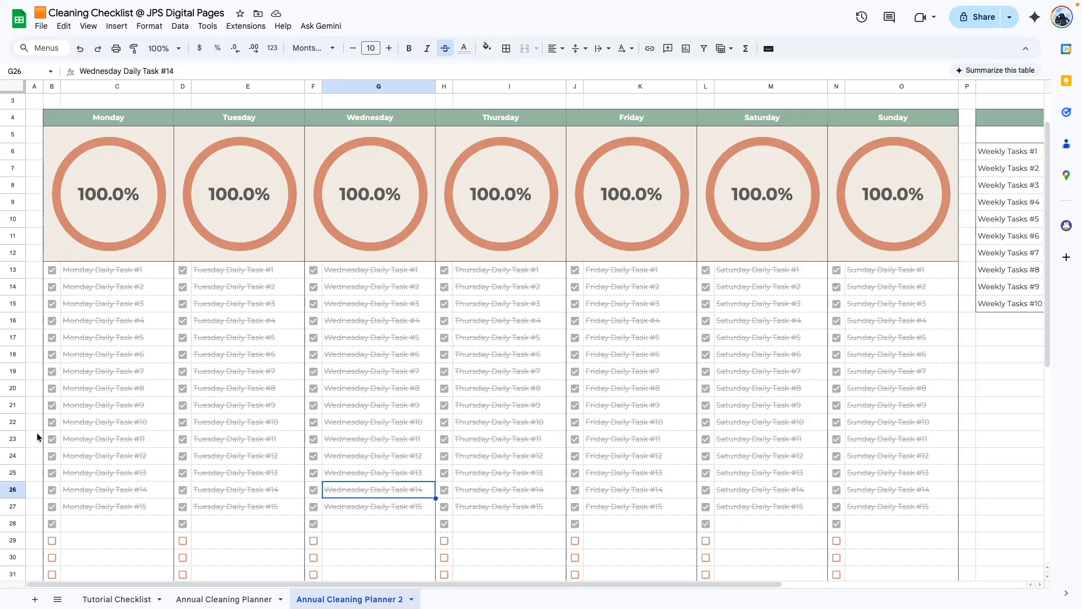
# Test the daily progress rings by toggling every checkbox in B13:O37 off and back on, leaving them ticked.
pyautogui.moveTo(52, 270); pyautogui.dragTo(916, 585)
pyautogui.press('space')
pyautogui.scroll(-1, 647, 423)
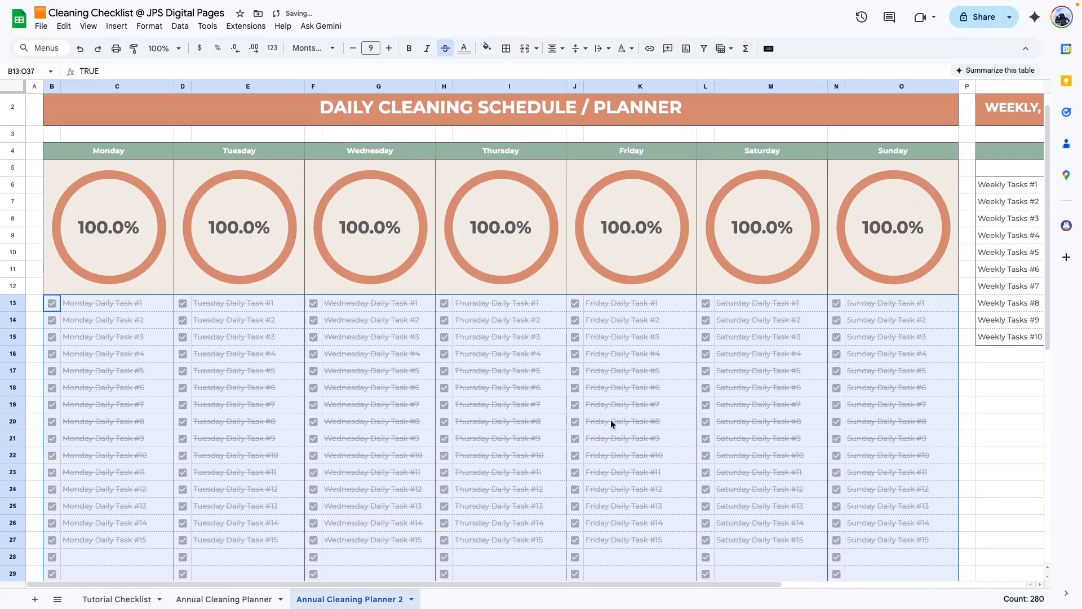
pyautogui.press('space')
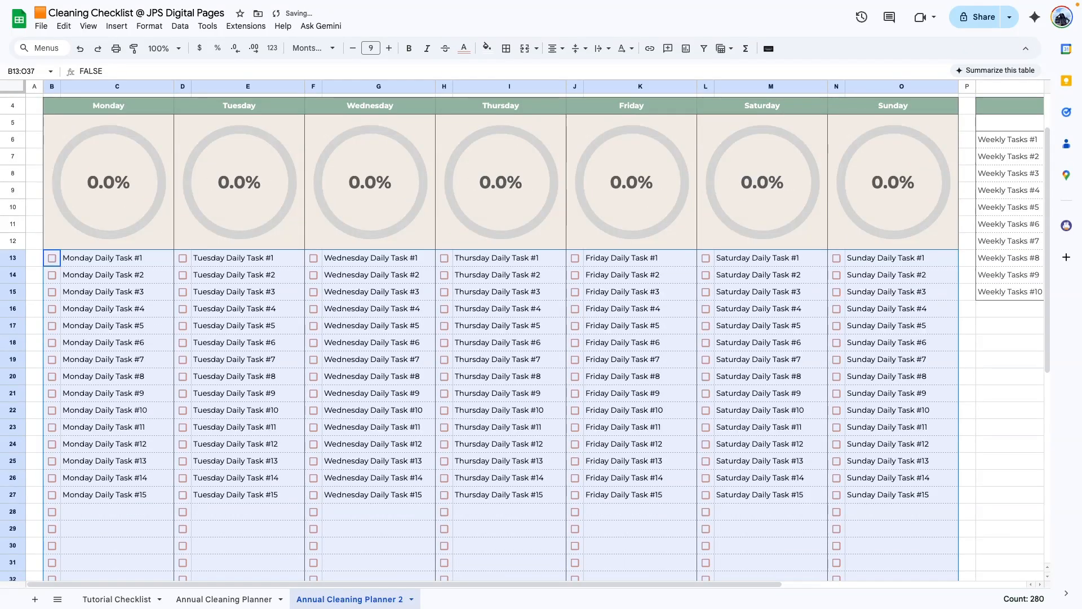
# Enter the heading MONTHLY in Q16 with month initials J to D in R16:AC16, and outline that row with an outer border.
pyautogui.click(547, 410)
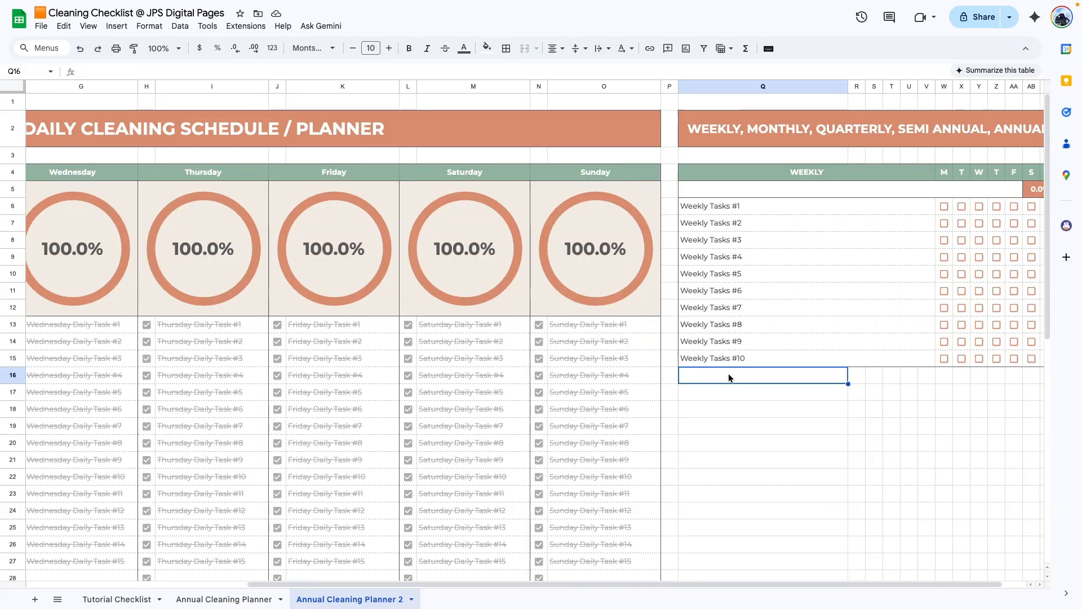
pyautogui.write('MONTHLY')
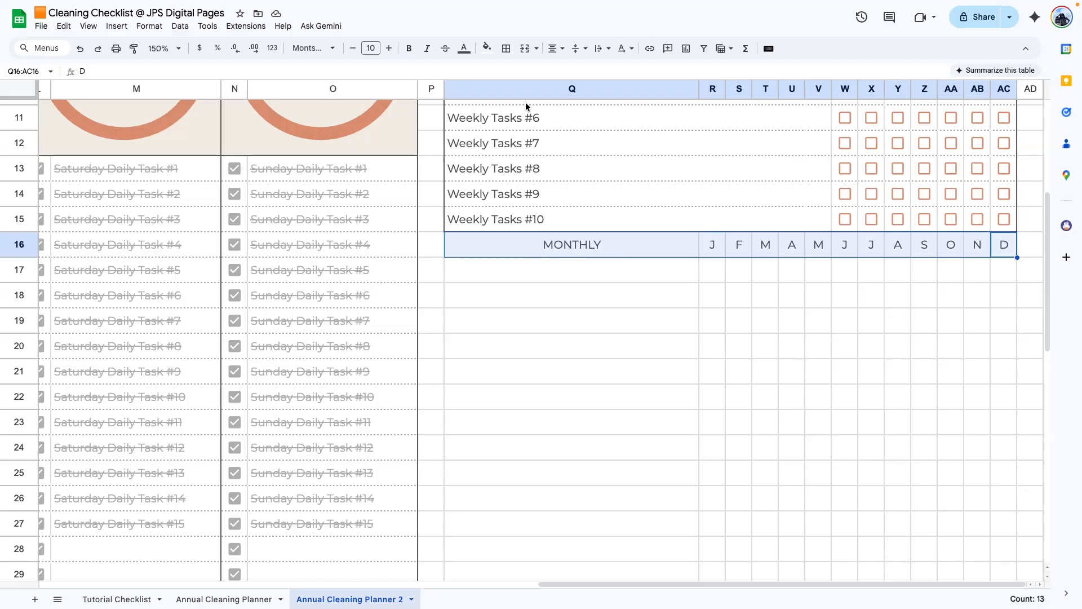
pyautogui.click(506, 48)
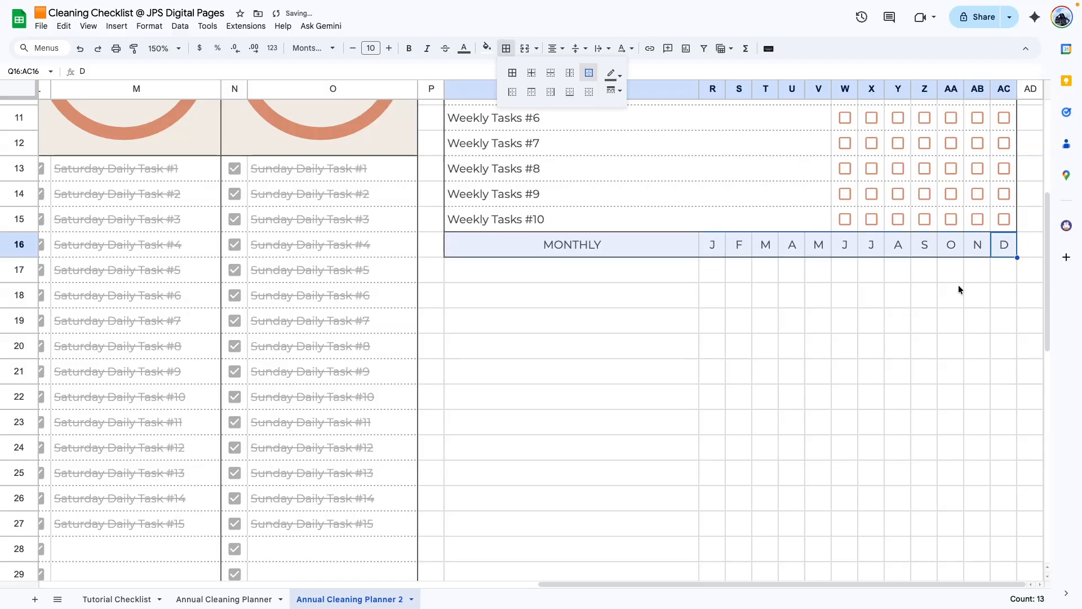
pyautogui.click(551, 373)
# Add an outer border around the monthly block Q17:AC27 and another around its first row Q17:AC17.
pyautogui.scroll(-2, 507, 282)
pyautogui.moveTo(483, 228); pyautogui.dragTo(1015, 479)
pyautogui.click(506, 48)
pyautogui.click(587, 74)
pyautogui.click(625, 402)
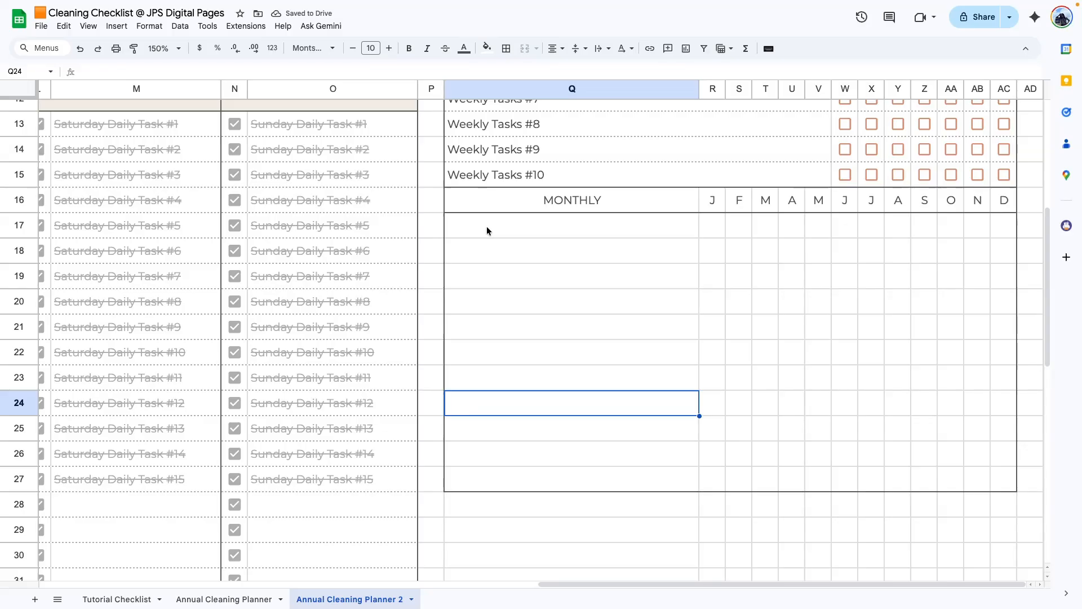
pyautogui.moveTo(485, 226); pyautogui.dragTo(995, 237)
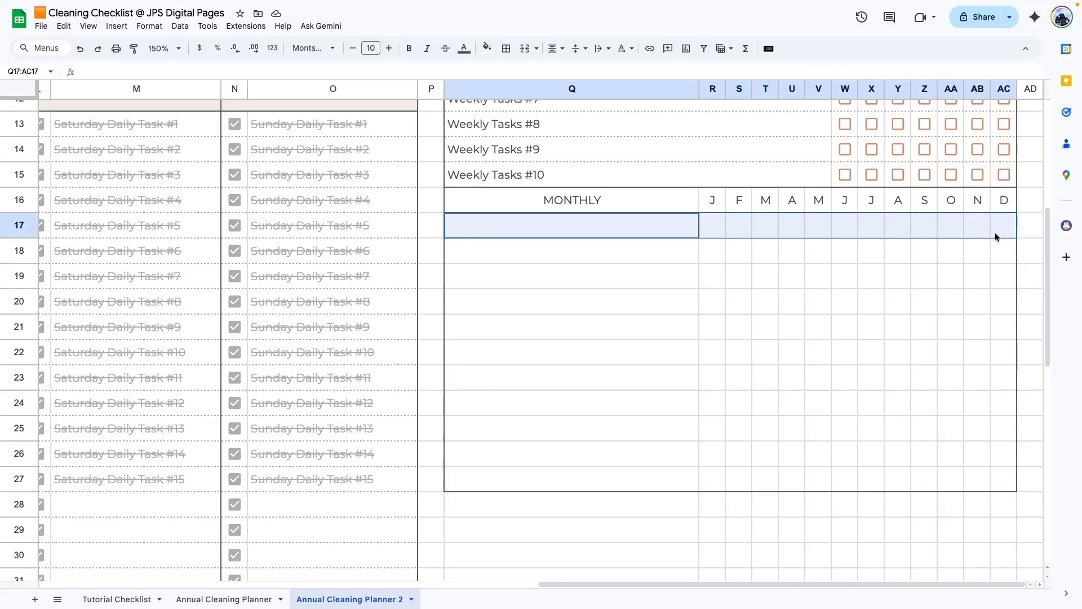
pyautogui.click(506, 48)
pyautogui.click(588, 73)
# Add inner horizontal borders to Q18:AC27 and make them grey and dotted.
pyautogui.moveTo(469, 245); pyautogui.dragTo(1000, 482)
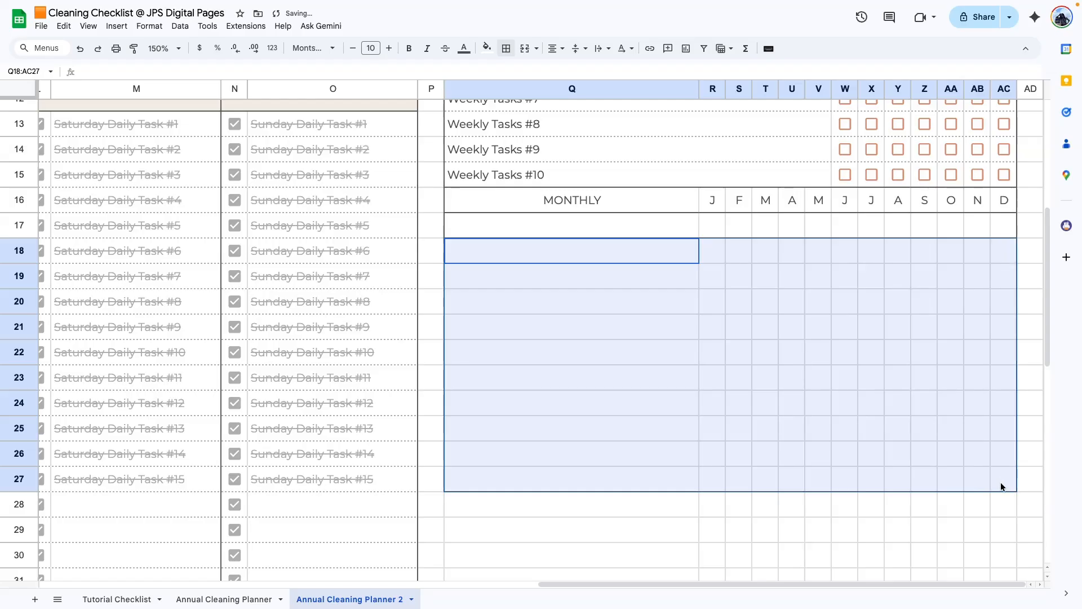
pyautogui.click(506, 49)
pyautogui.click(551, 76)
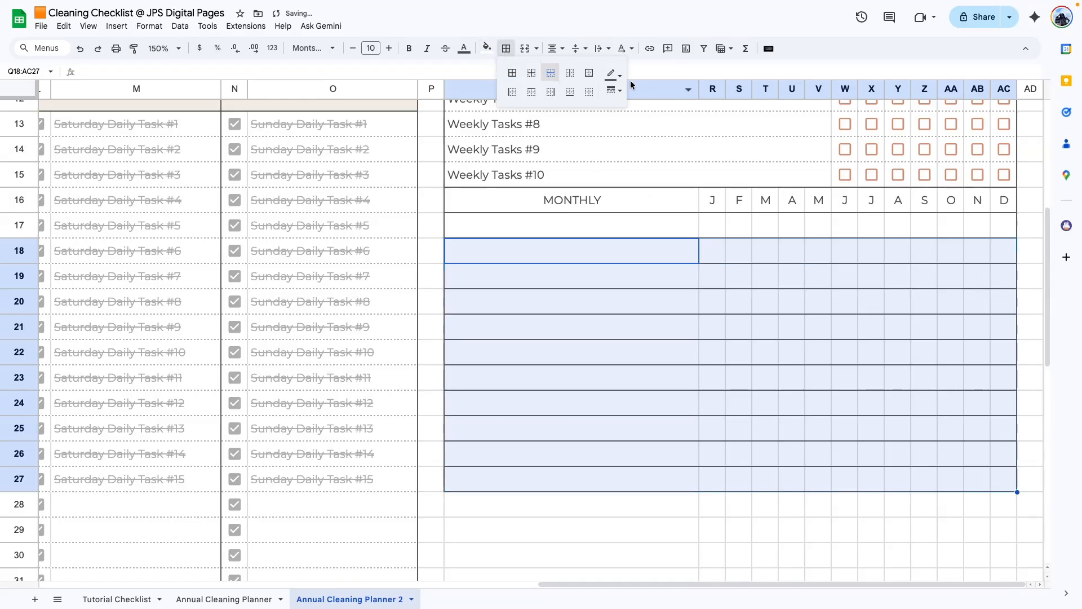
pyautogui.click(613, 74)
pyautogui.click(661, 117)
pyautogui.click(612, 90)
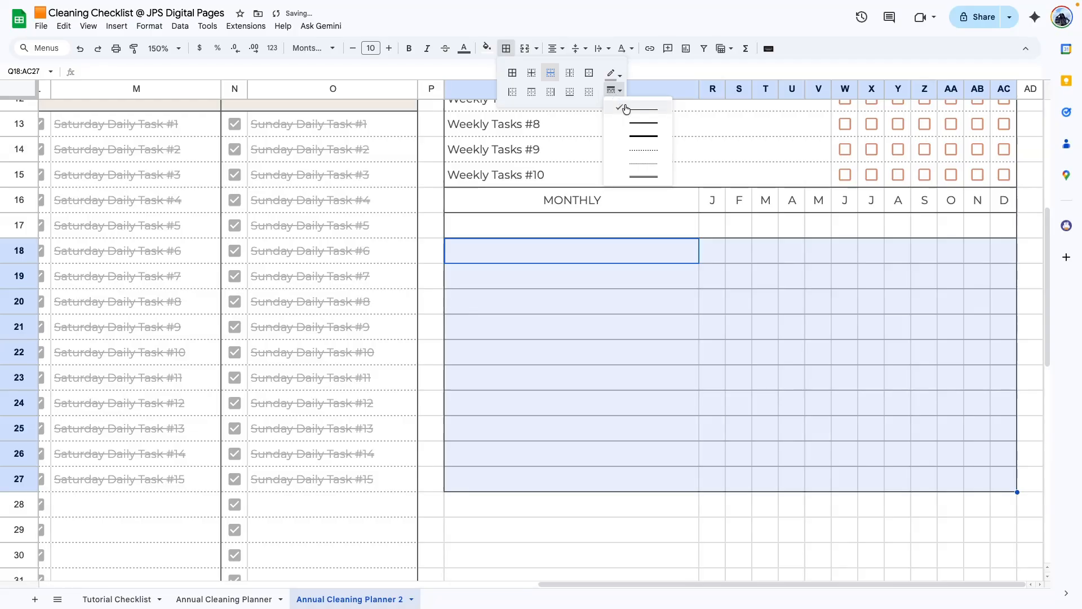
pyautogui.click(634, 154)
pyautogui.click(739, 377)
pyautogui.scroll(1, 710, 366)
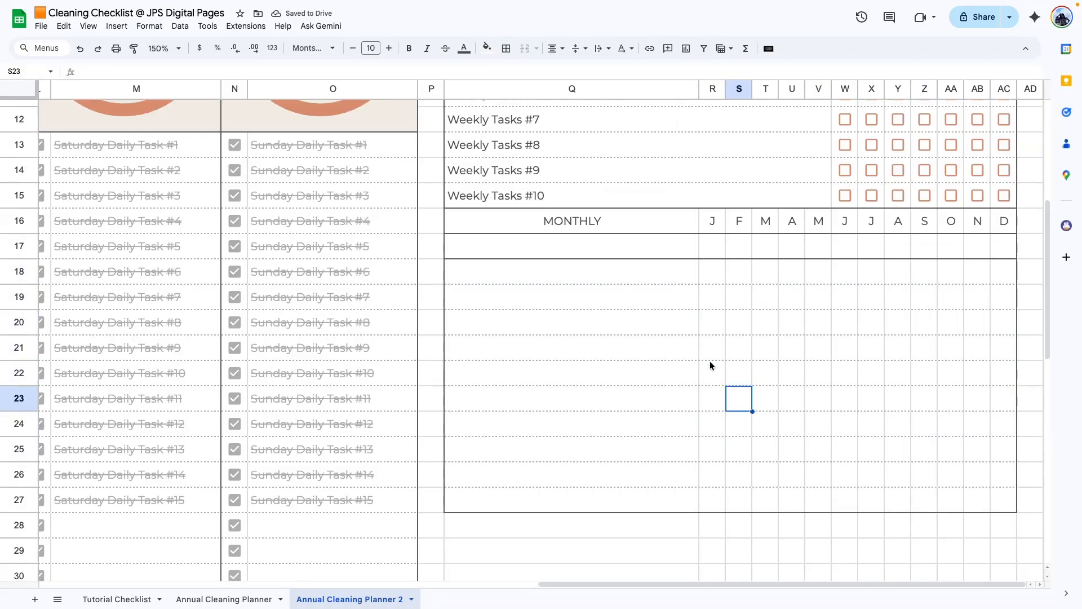
# Merge Q17:AA17 for the monthly progress bar and AB17:AC17 for its percentage.
pyautogui.click(548, 401)
pyautogui.scroll(3, 597, 364)
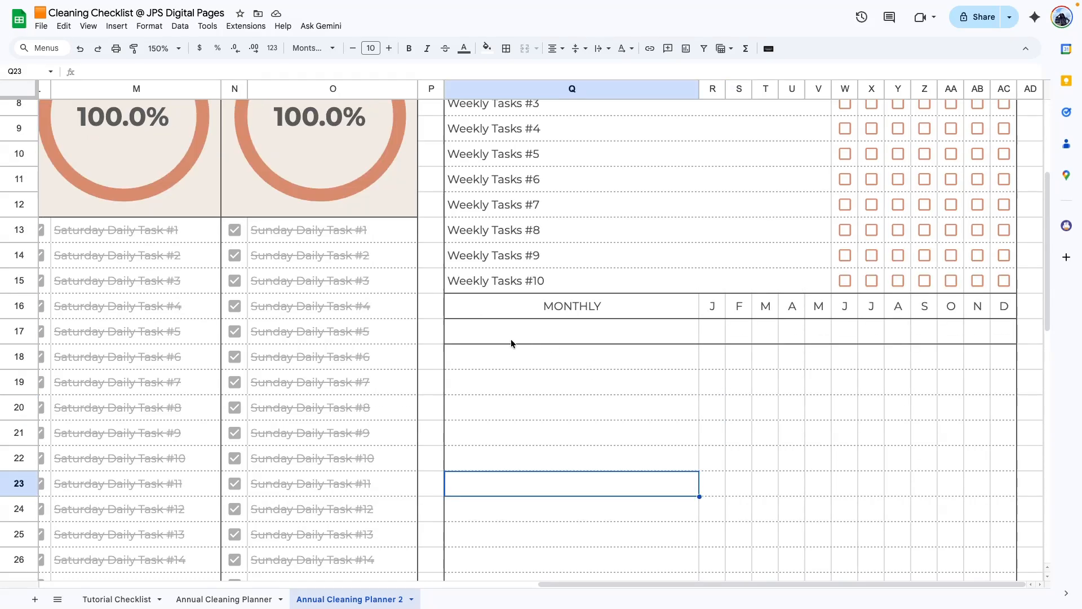
pyautogui.moveTo(473, 334); pyautogui.dragTo(944, 333)
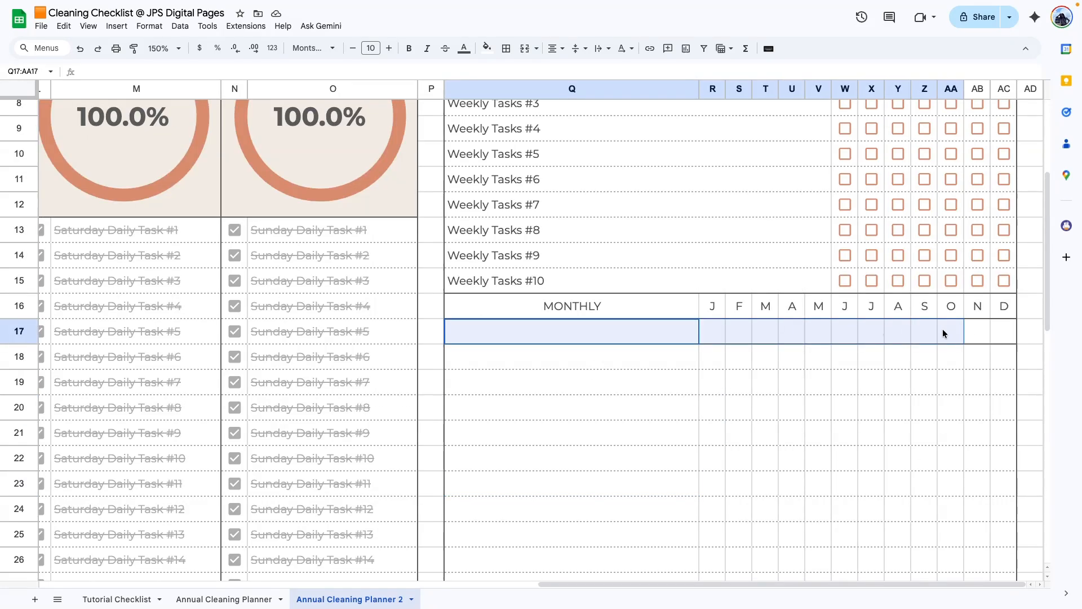
pyautogui.click(525, 48)
pyautogui.moveTo(974, 326); pyautogui.dragTo(1007, 328)
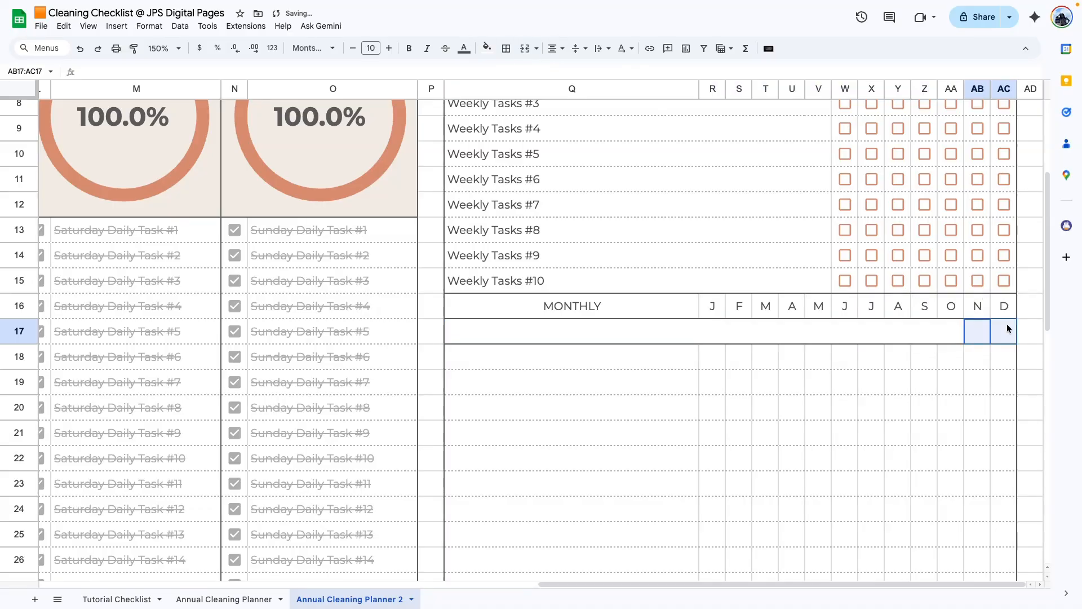
pyautogui.click(524, 48)
pyautogui.click(672, 401)
pyautogui.scroll(-5, 675, 392)
pyautogui.scroll(4, 665, 372)
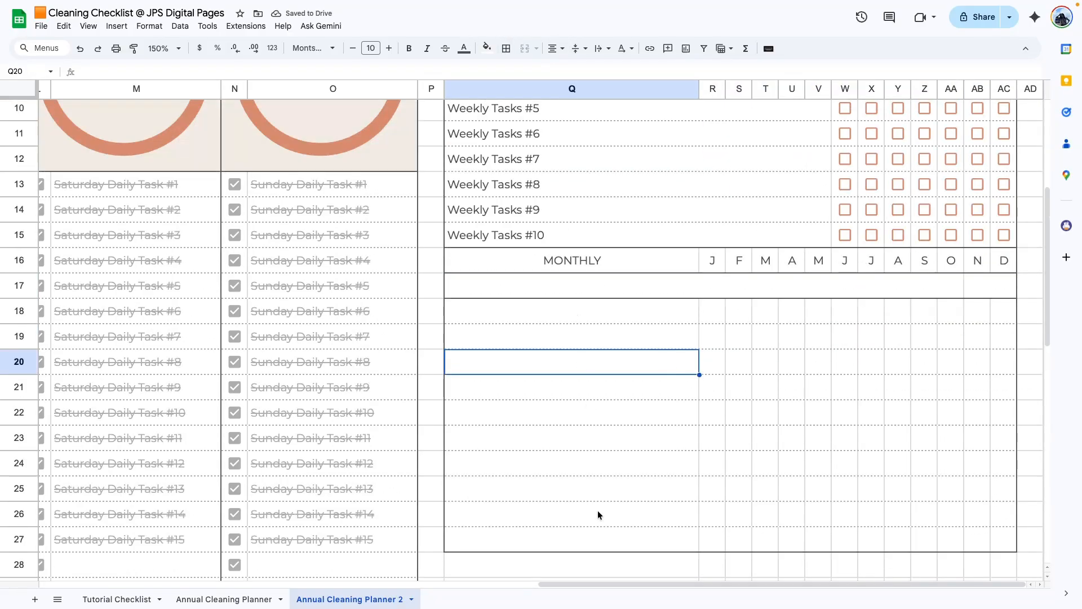
# Enter Monthly Tasks #1 through Monthly Tasks #10 in Q18:Q27 and align them left.
pyautogui.click(604, 315)
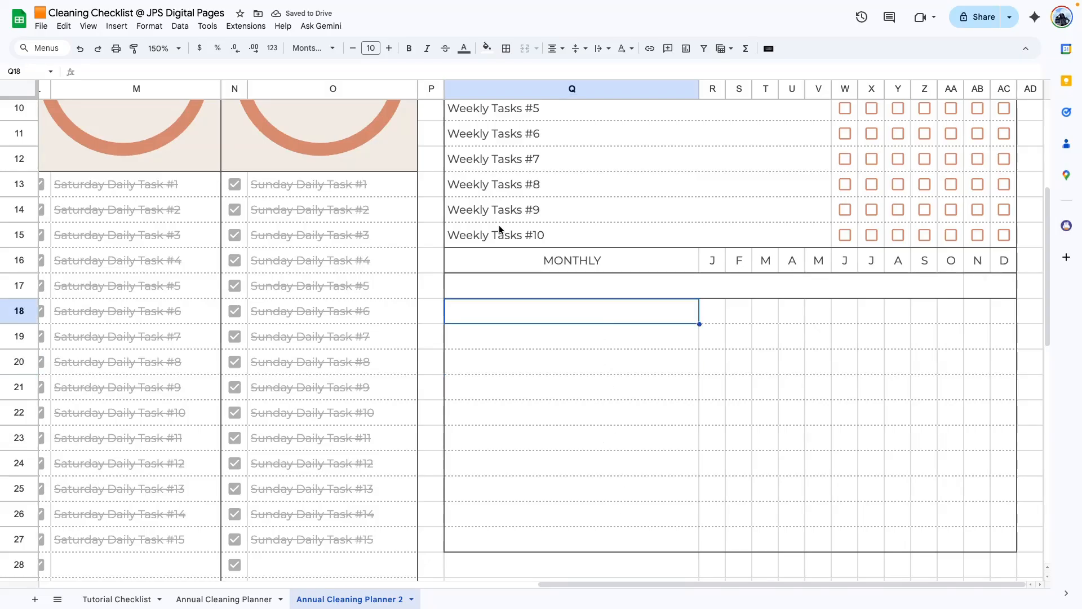
pyautogui.write('Monthly Tasks #1 Monthly Tasks #2 Monthly Tasks #3 Monthly Tasks #4 Monthly Tasks #5 Monthly Tasks #6 Monthly Tasks #7 Monthly Tasks #8 Monthly Tasks #9 Monthly Tasks #10')
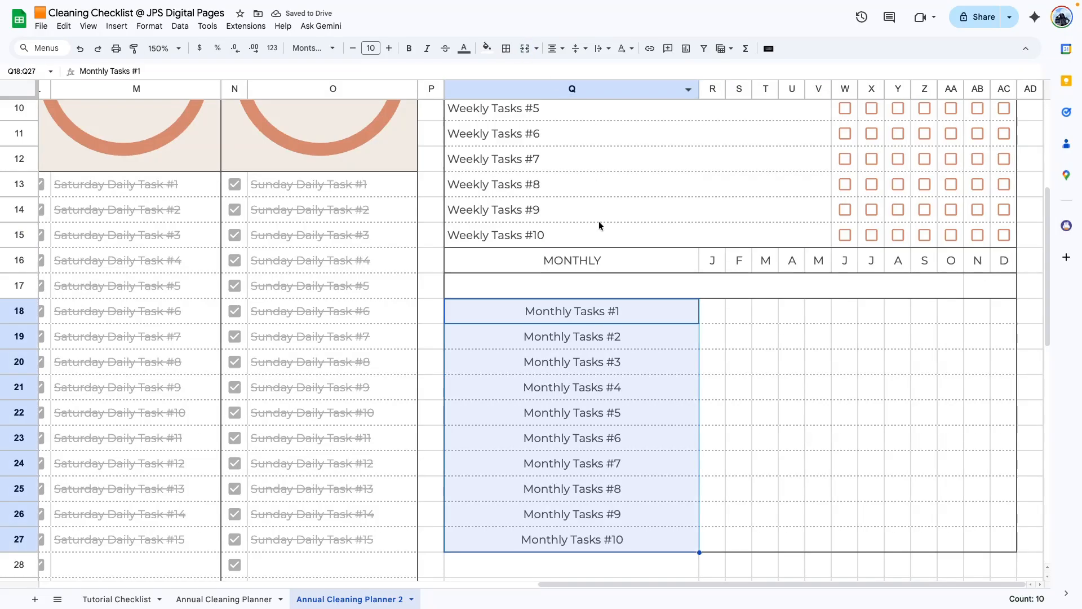
pyautogui.click(554, 48)
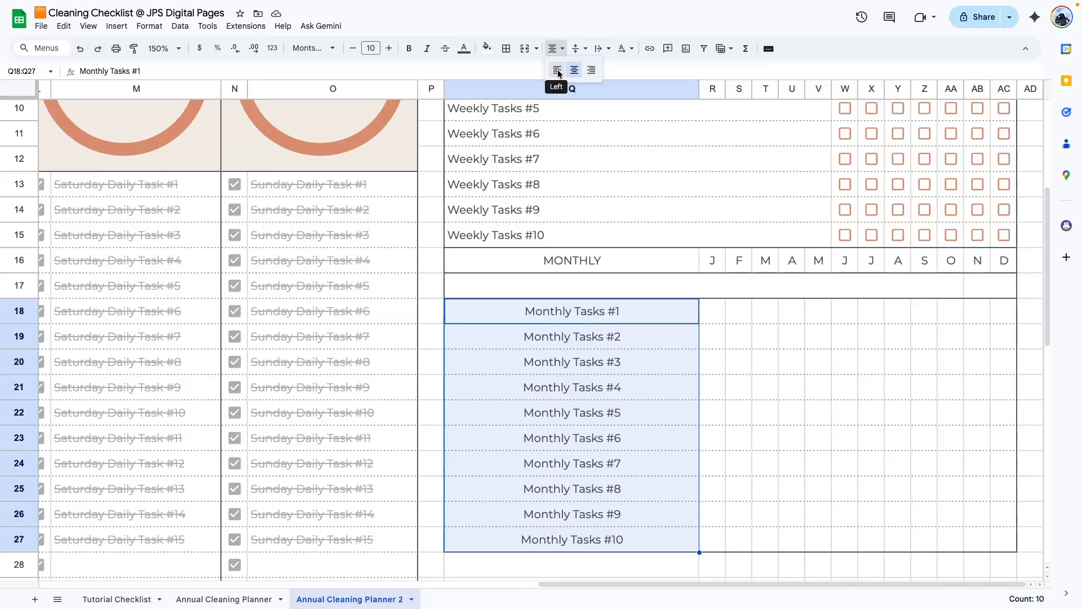
pyautogui.click(557, 70)
pyautogui.click(577, 479)
# Insert checkboxes in R18:AC27 for all twelve months of the ten monthly tasks.
pyautogui.scroll(3, 563, 338)
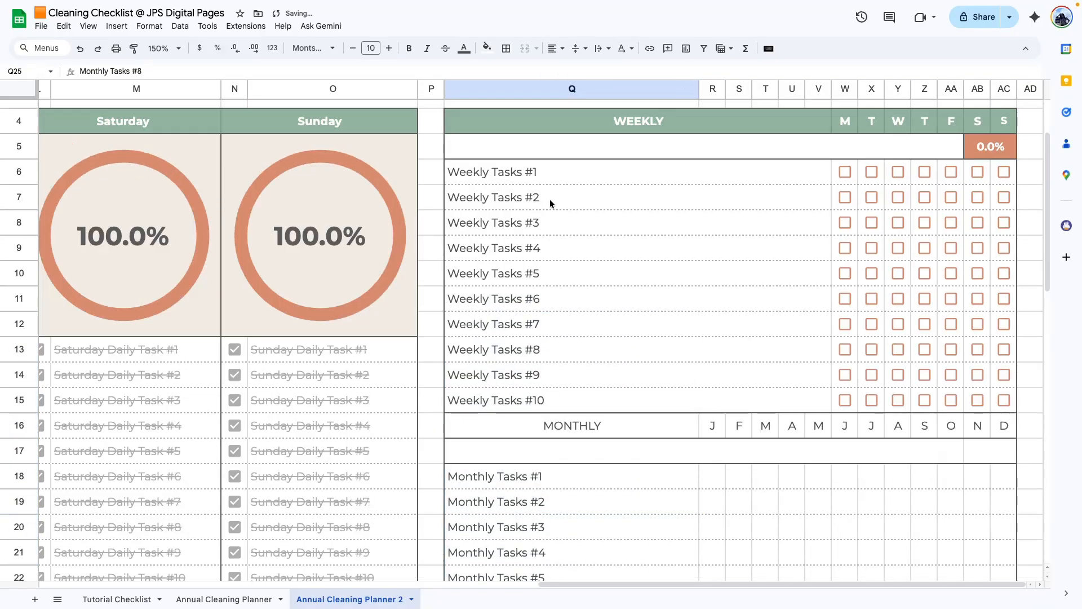
pyautogui.scroll(-3, 630, 495)
pyautogui.click(665, 393)
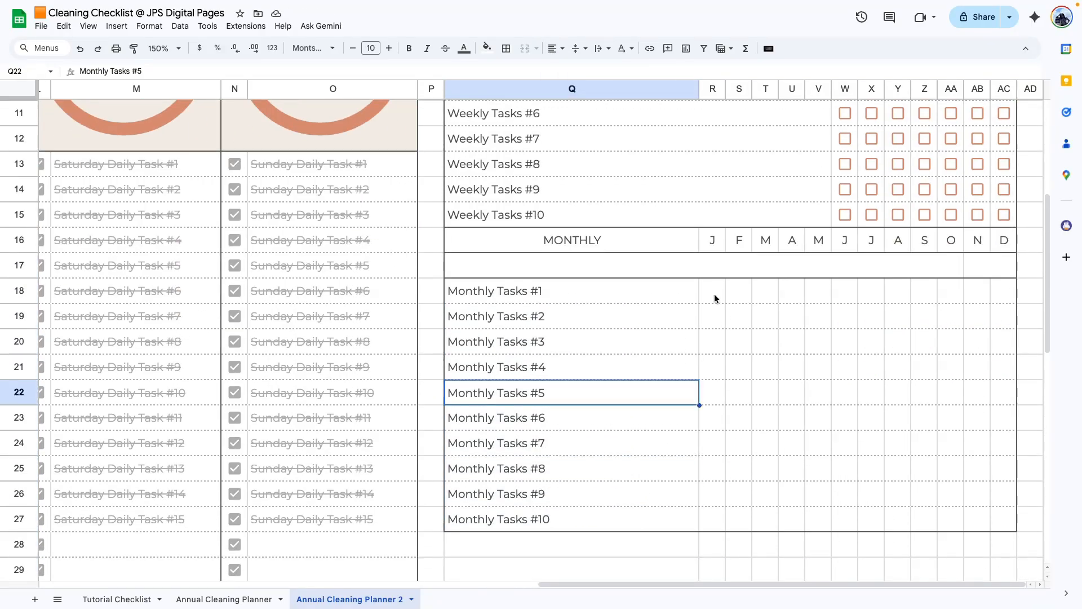
pyautogui.moveTo(703, 290); pyautogui.dragTo(1006, 521)
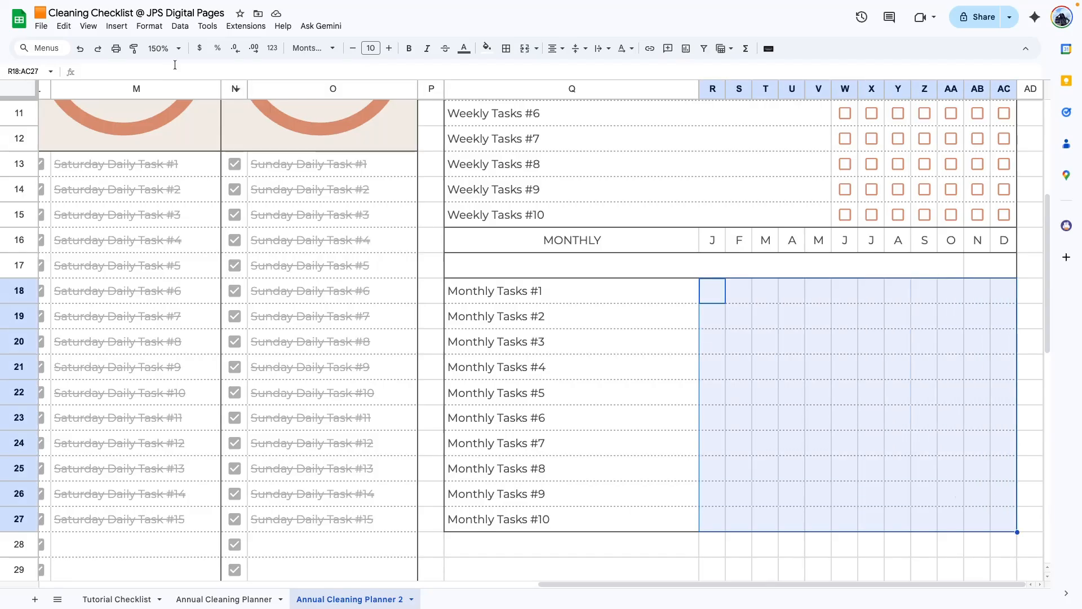
pyautogui.click(116, 26)
pyautogui.click(142, 299)
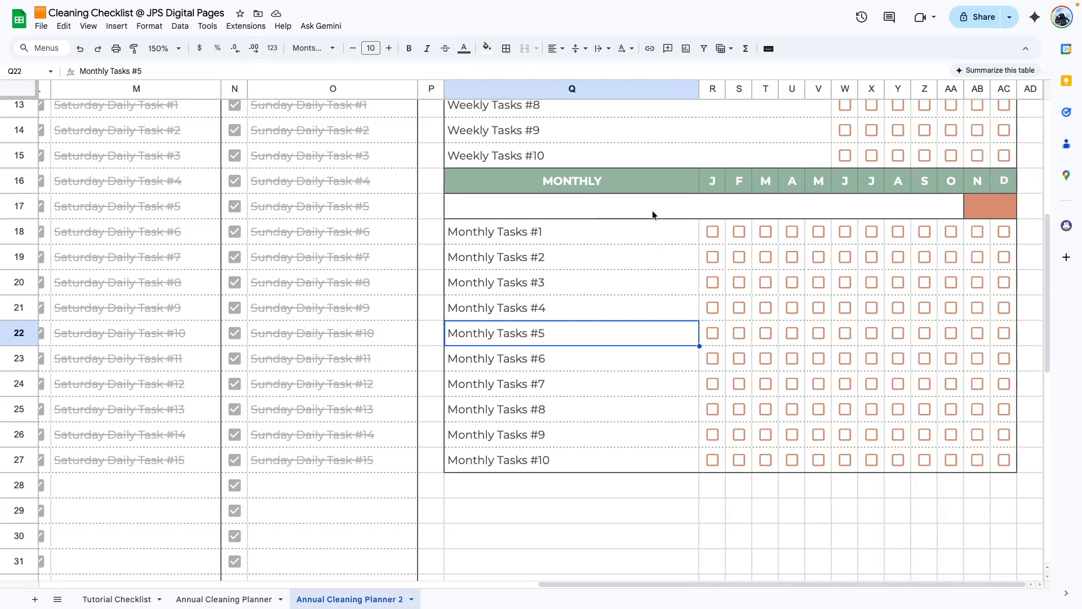
# On the Annual Cleaning Planner sheet, examine the monthly progress bar formula in Q17 and the percentage formula in AB17.
pyautogui.click(244, 599)
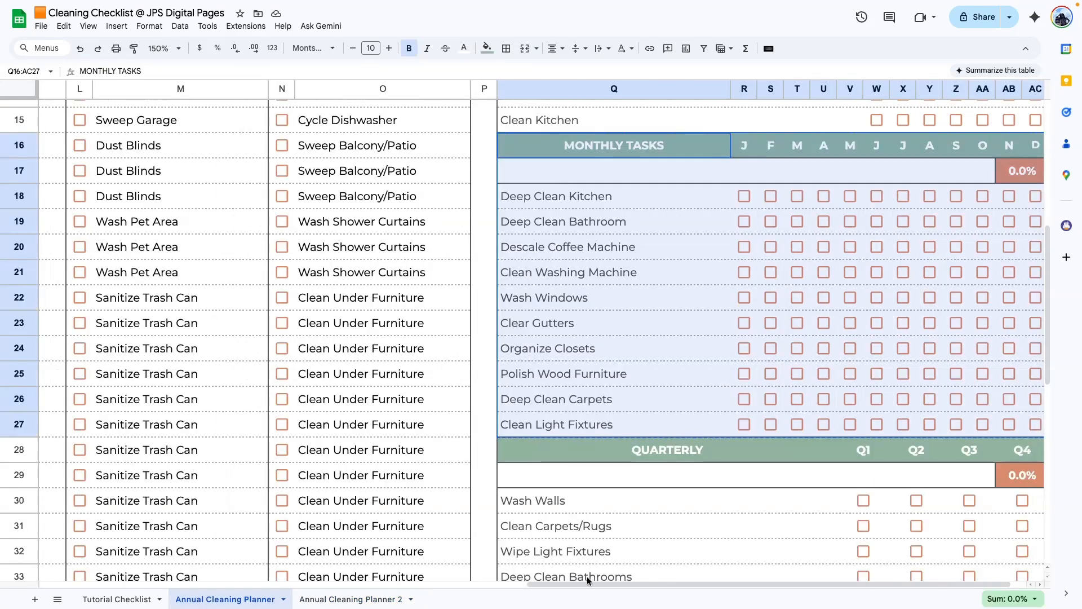
pyautogui.doubleClick(636, 168)
pyautogui.hotkey('ctrl', 'a')
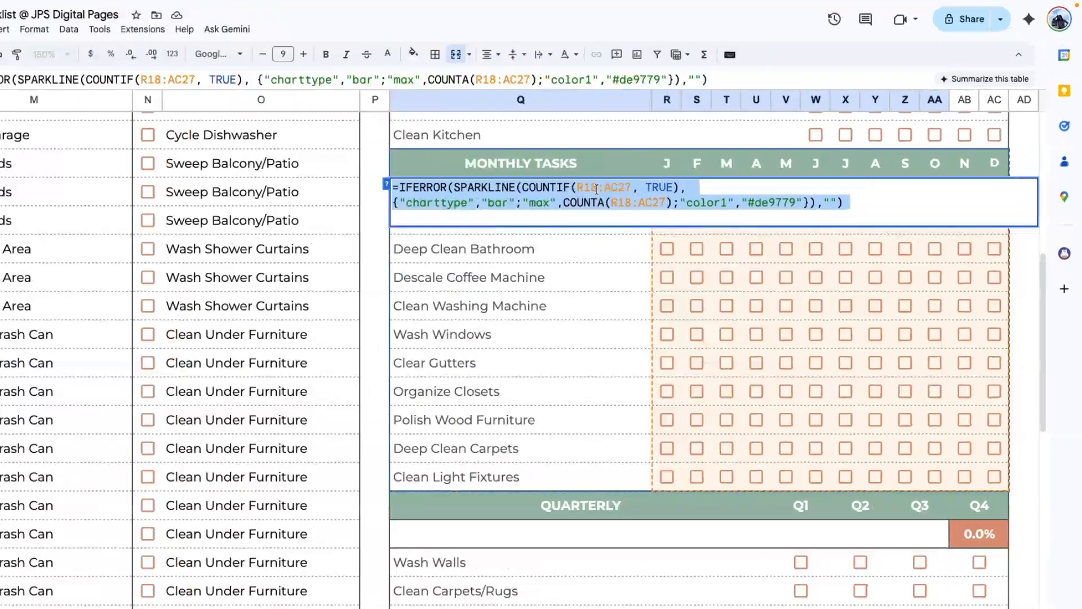
pyautogui.scroll(1, 614, 253)
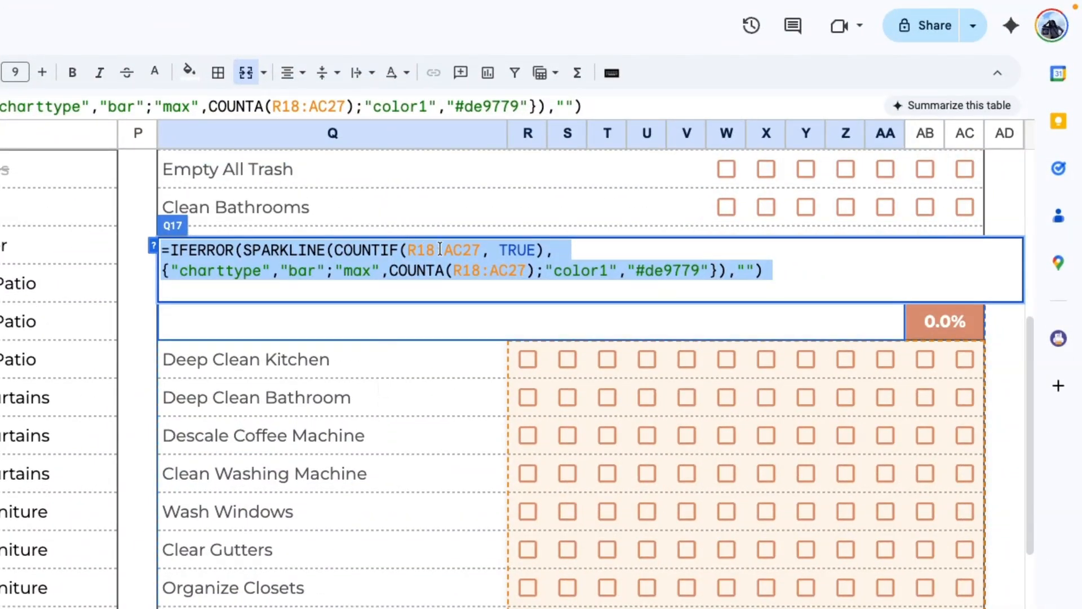
pyautogui.click(426, 250)
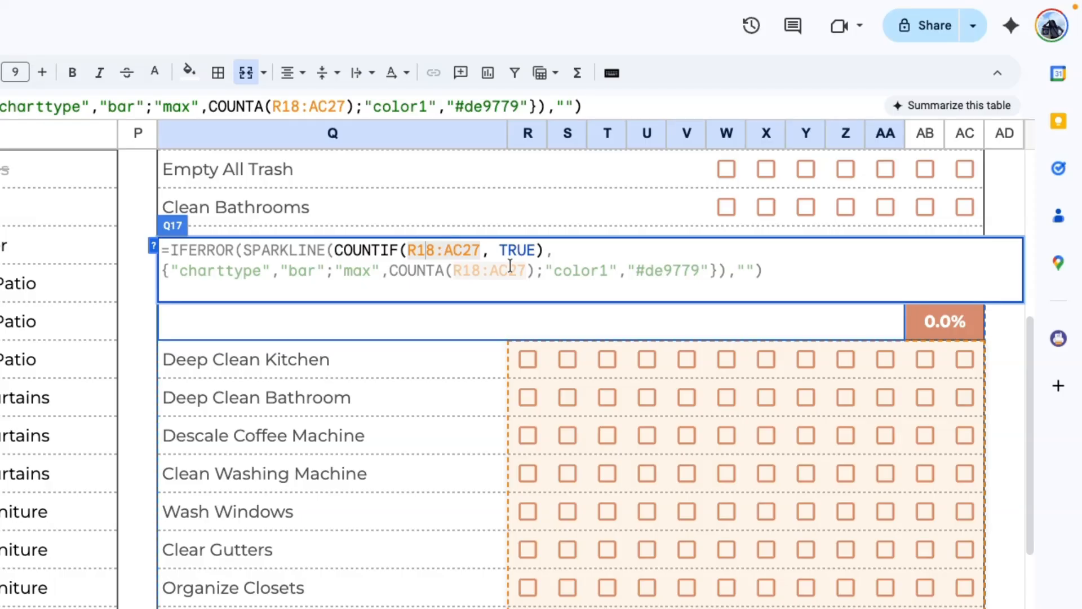
pyautogui.scroll(1, 603, 360)
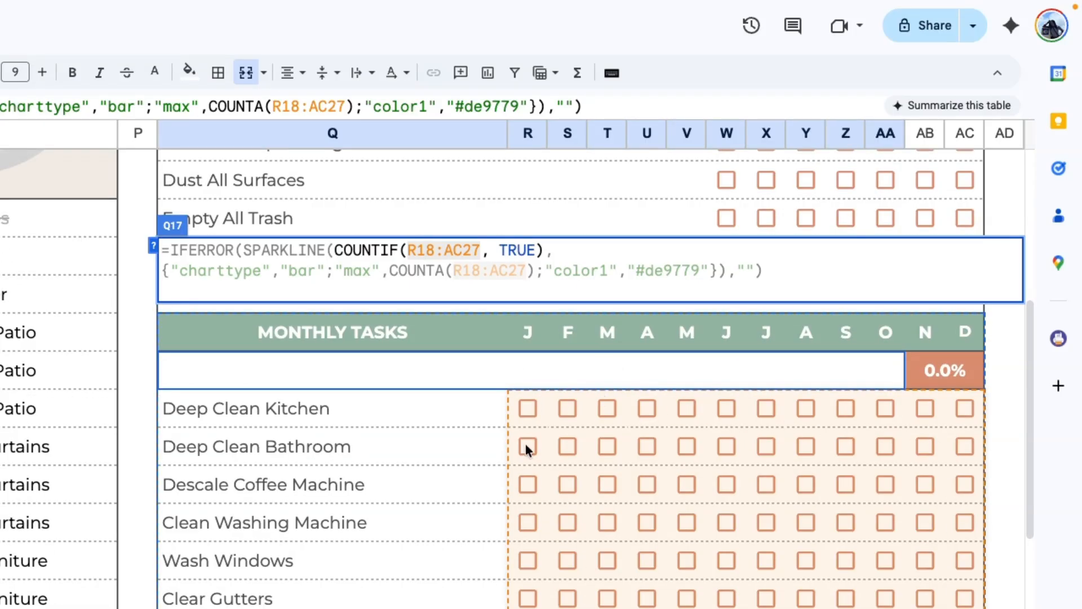
pyautogui.hotkey('ctrl', 'a')
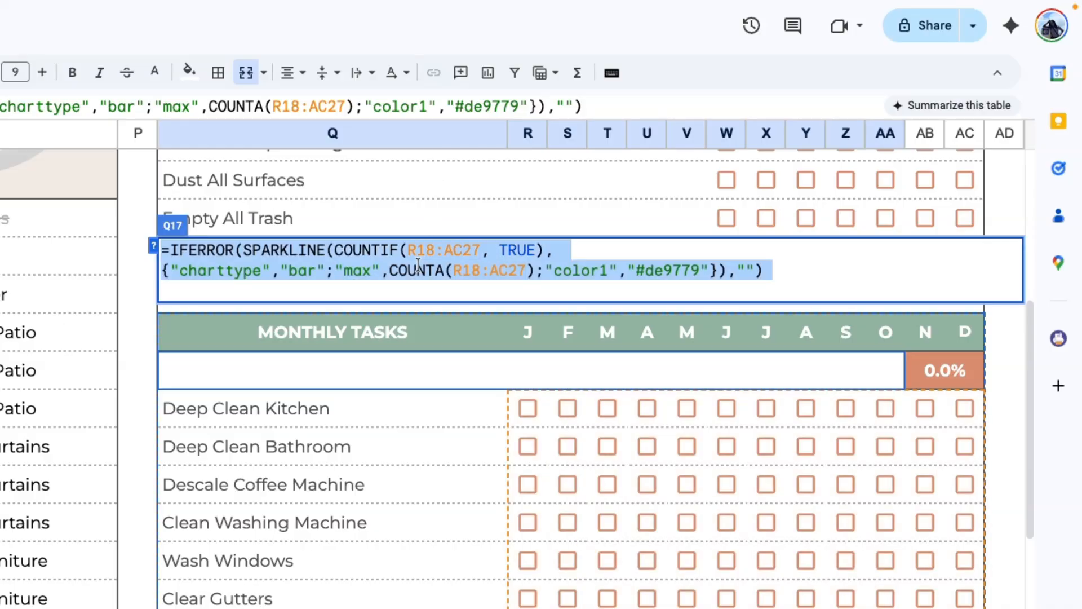
pyautogui.doubleClick(970, 376)
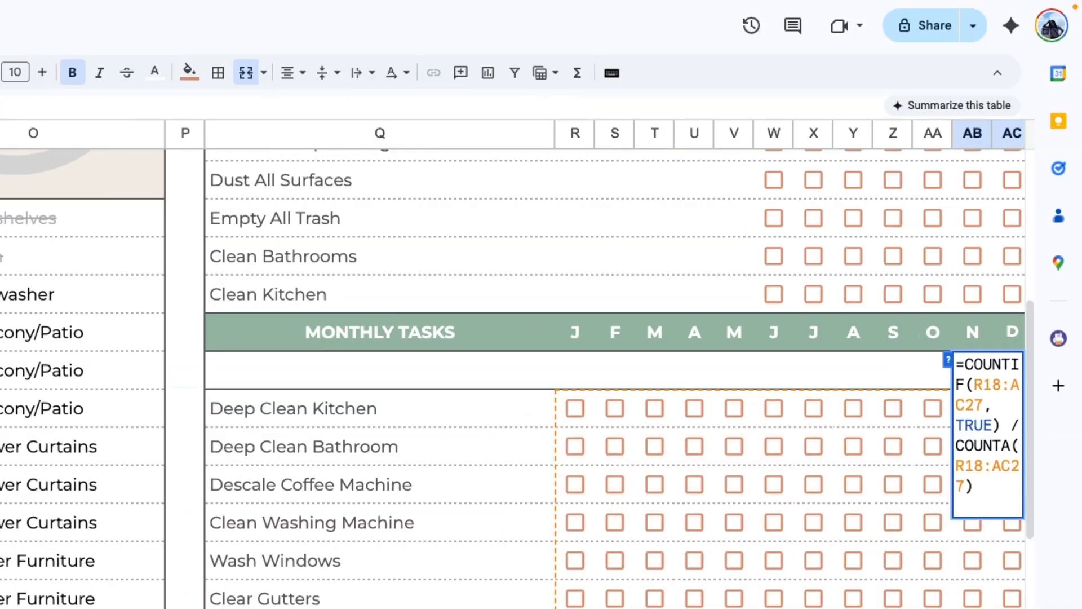
pyautogui.hscroll(1, 971, 389)
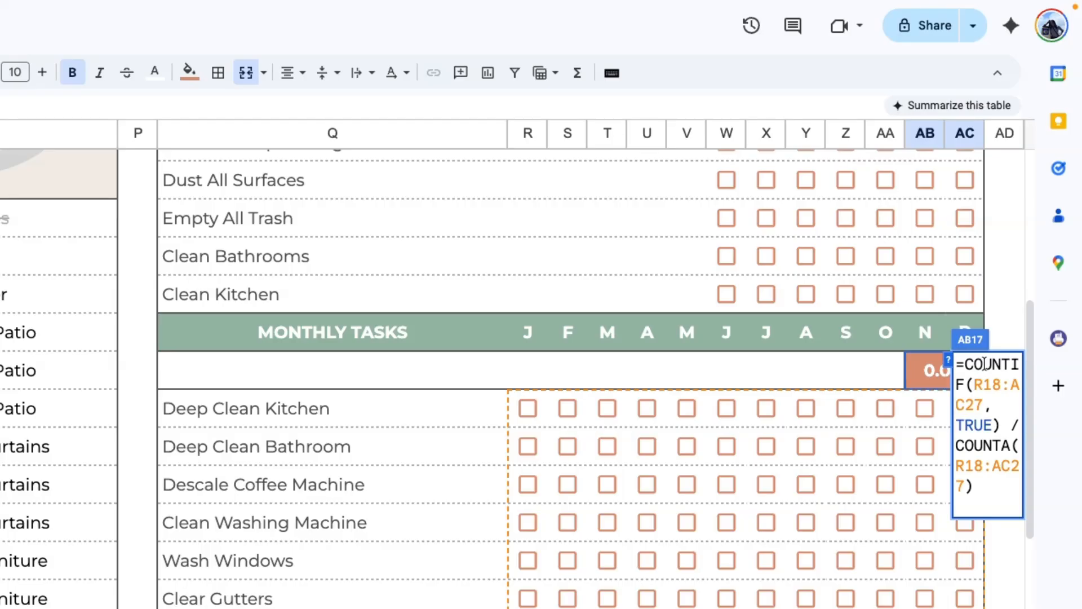
# Copy the monthly percentage formula into AB17 of Annual Cleaning Planner 2 and check it together with the progress bar formula in Q17.
pyautogui.hotkey('ctrl', 'a')
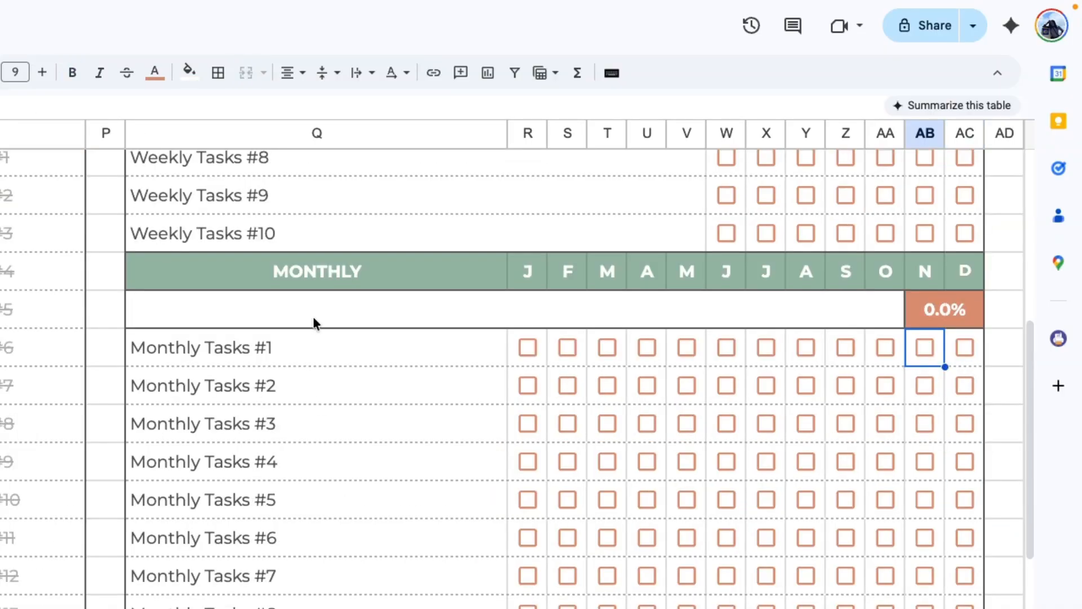
pyautogui.doubleClick(314, 321)
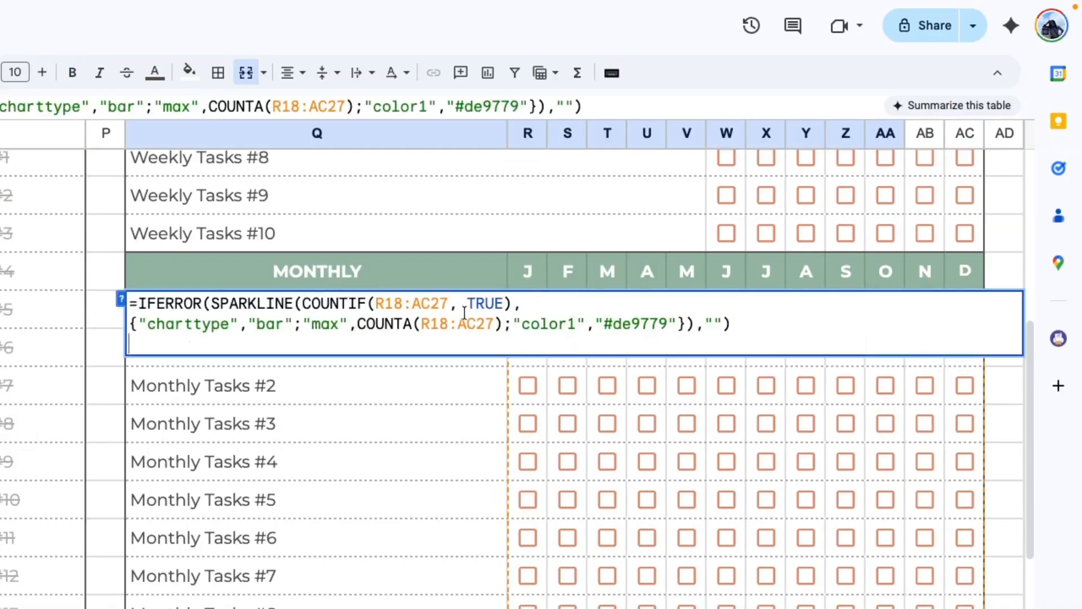
pyautogui.click(404, 505)
pyautogui.doubleClick(924, 307)
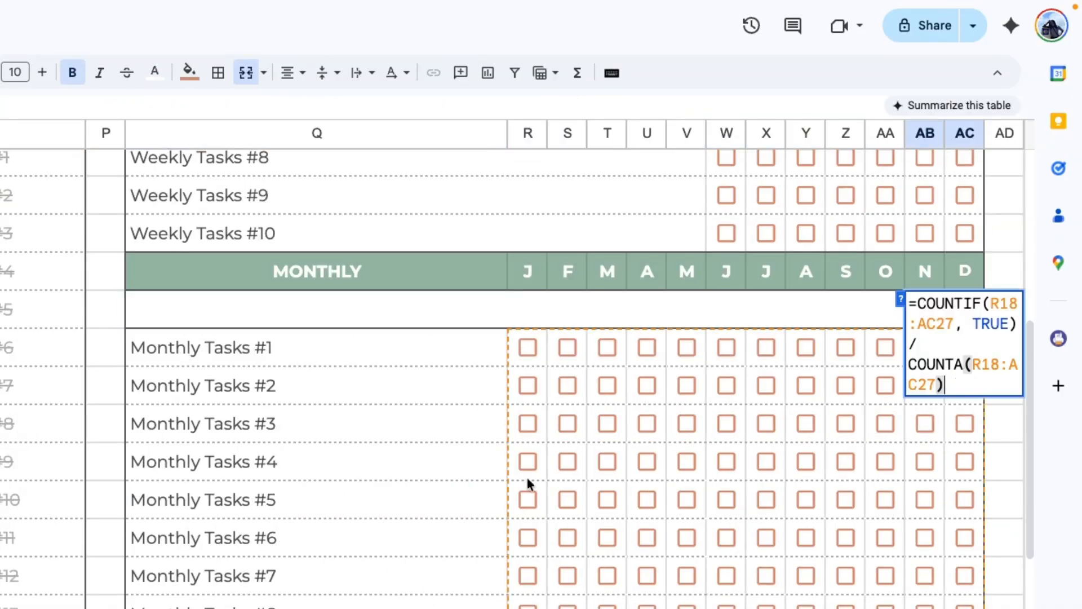
pyautogui.click(464, 454)
# Test the monthly progress bar by ticking R18:T18, R19, T19, R20, R21 and S21.
pyautogui.click(527, 347)
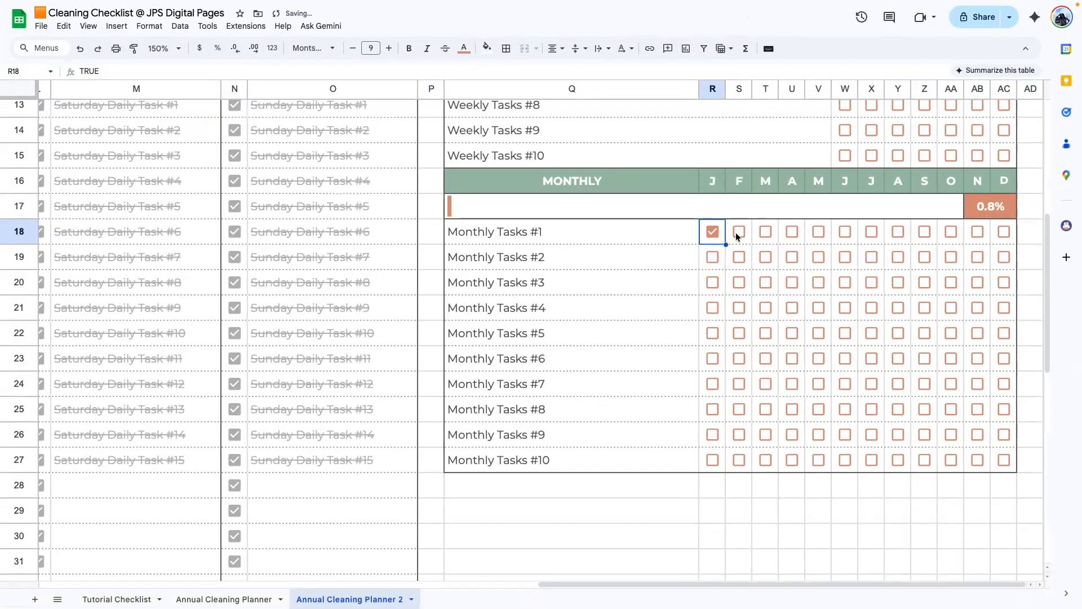
pyautogui.click(738, 231)
pyautogui.click(765, 232)
pyautogui.click(765, 257)
pyautogui.click(713, 257)
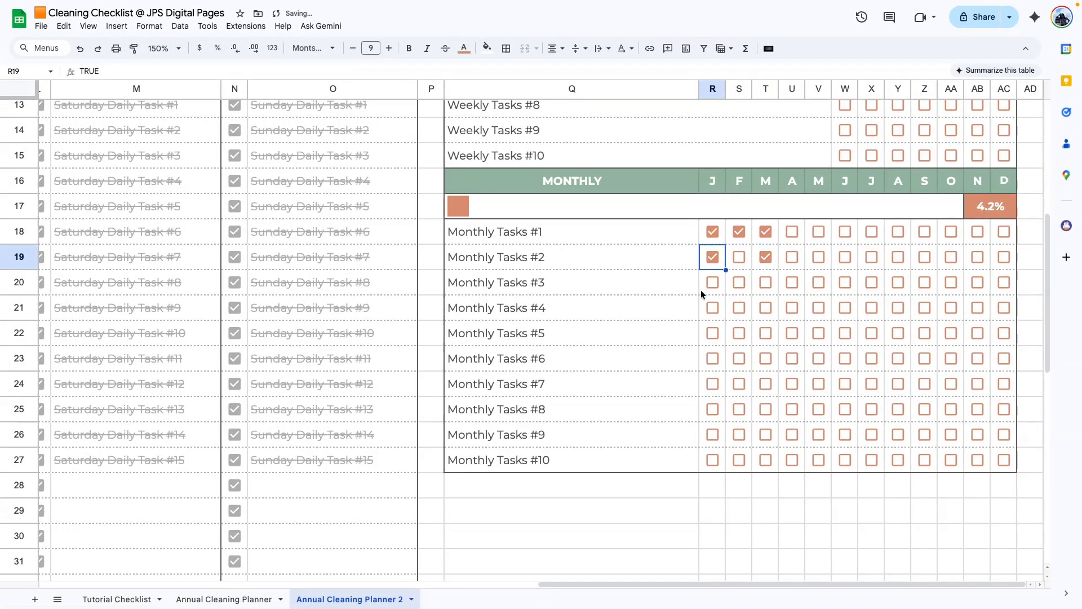
pyautogui.click(712, 282)
pyautogui.click(713, 308)
pyautogui.click(738, 307)
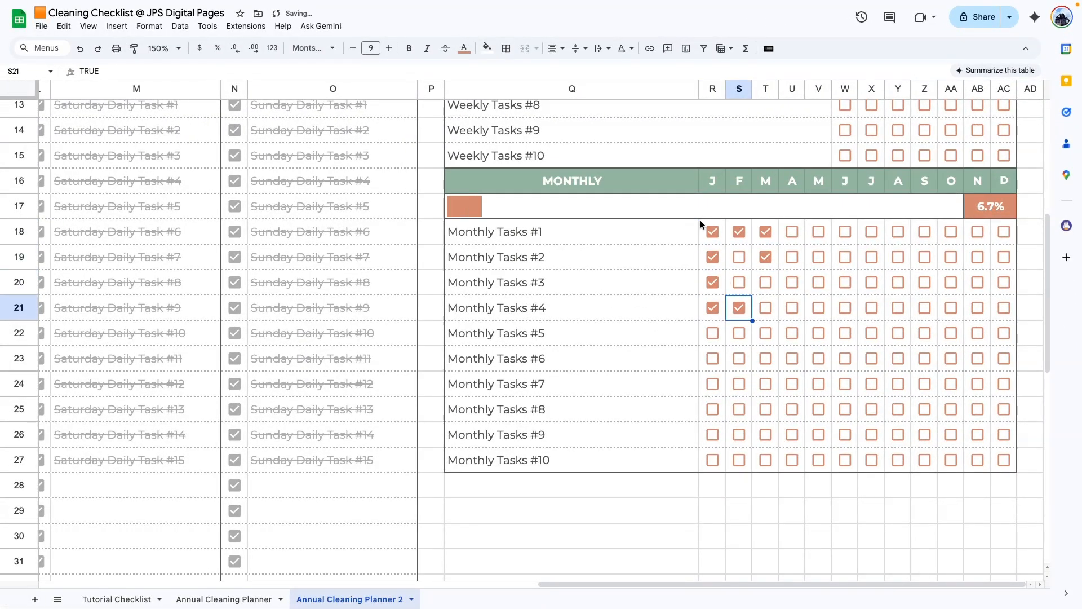
# Tick all monthly task checkboxes in R18:AC27 at once.
pyautogui.moveTo(700, 224); pyautogui.dragTo(1003, 459)
pyautogui.press('space')
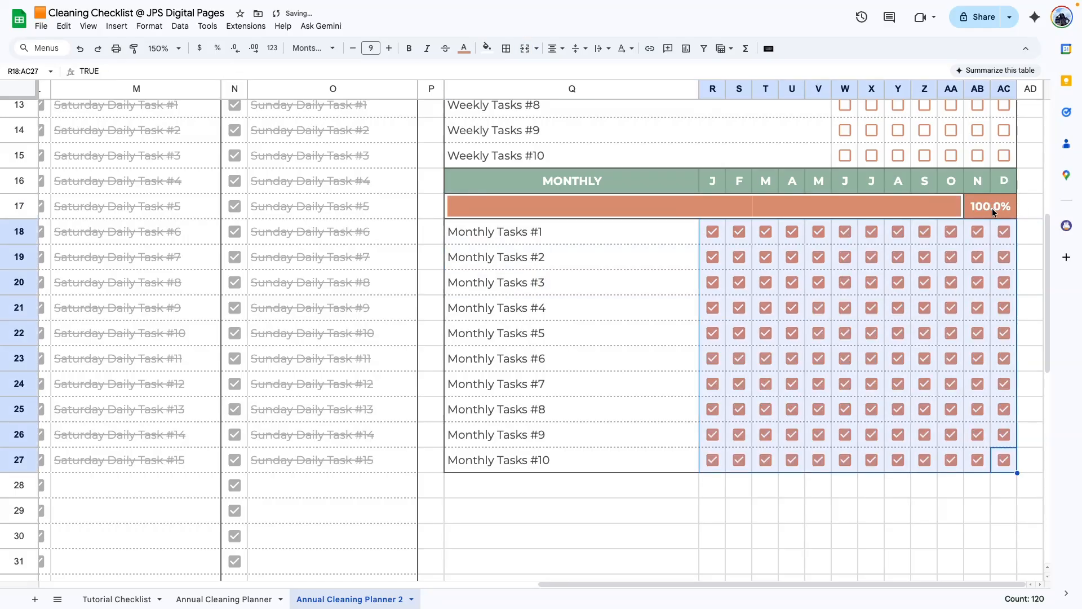
pyautogui.click(644, 370)
# On the Tutorial Checklist sheet, tick off the Weekly Checklist and Monthly Checklist items.
pyautogui.scroll(5, 631, 334)
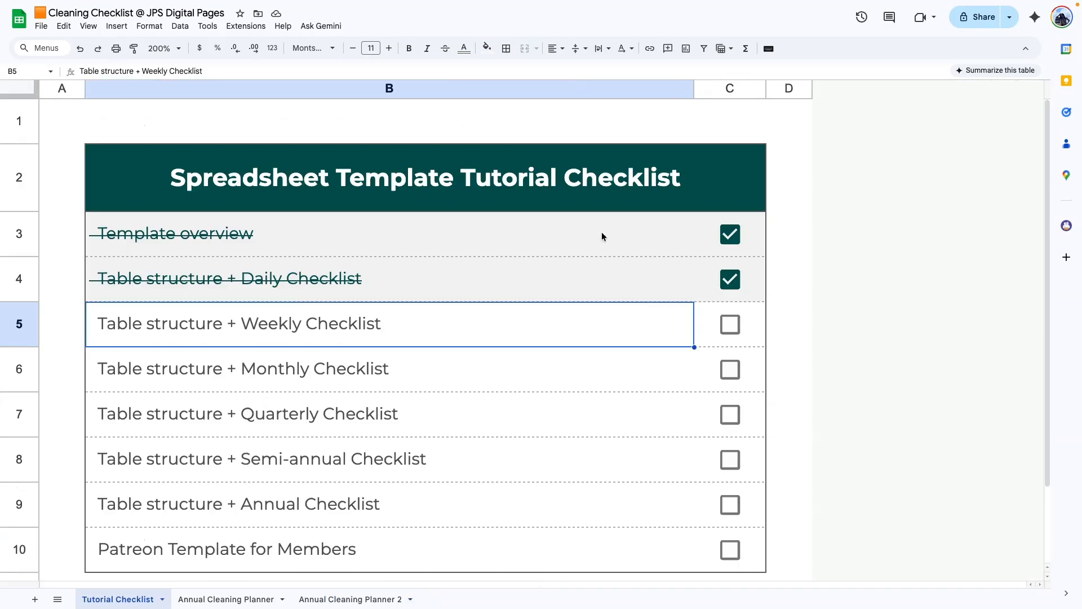
pyautogui.scroll(-1, 564, 304)
pyautogui.click(521, 362)
pyautogui.click(733, 259)
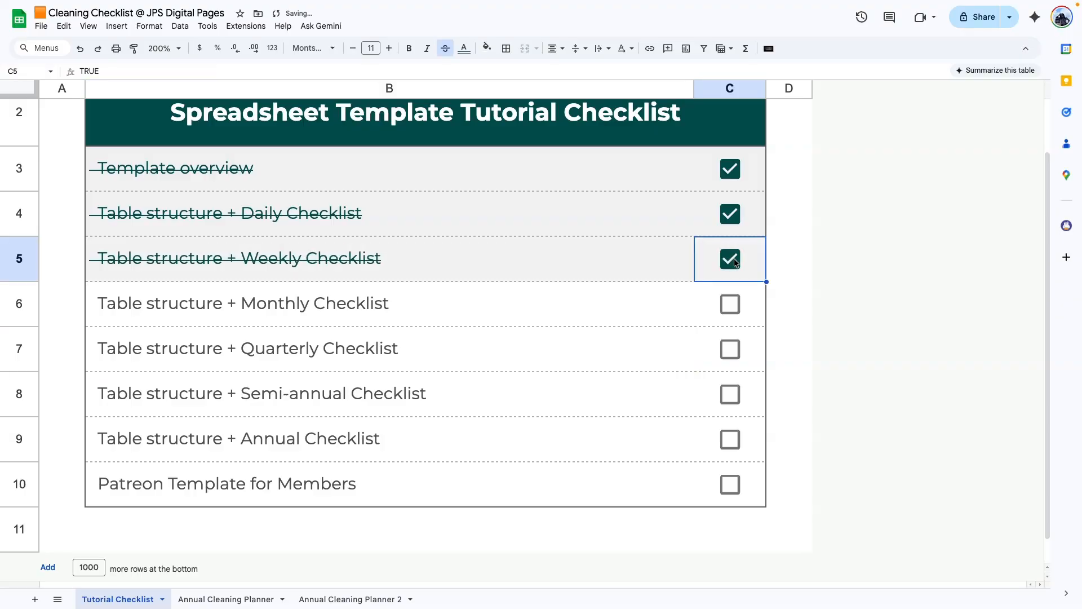
pyautogui.click(732, 307)
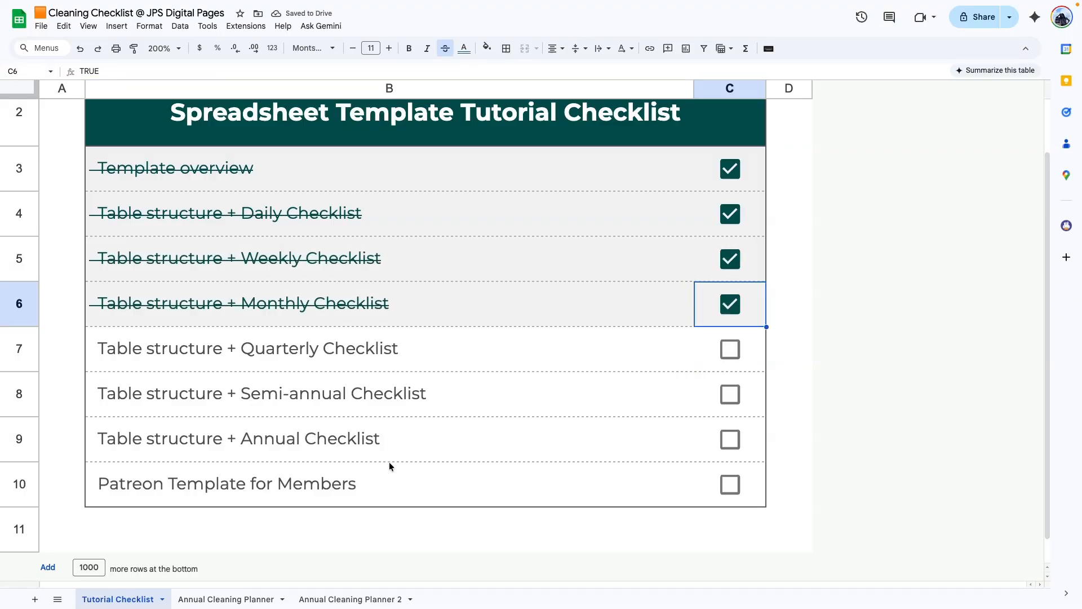
# Following the quarterly section of the Annual Cleaning Planner sheet, put outer borders around Q28:AC28 and Q29:AC29 on Annual Cleaning Planner 2.
pyautogui.click(242, 598)
pyautogui.scroll(-10, 677, 476)
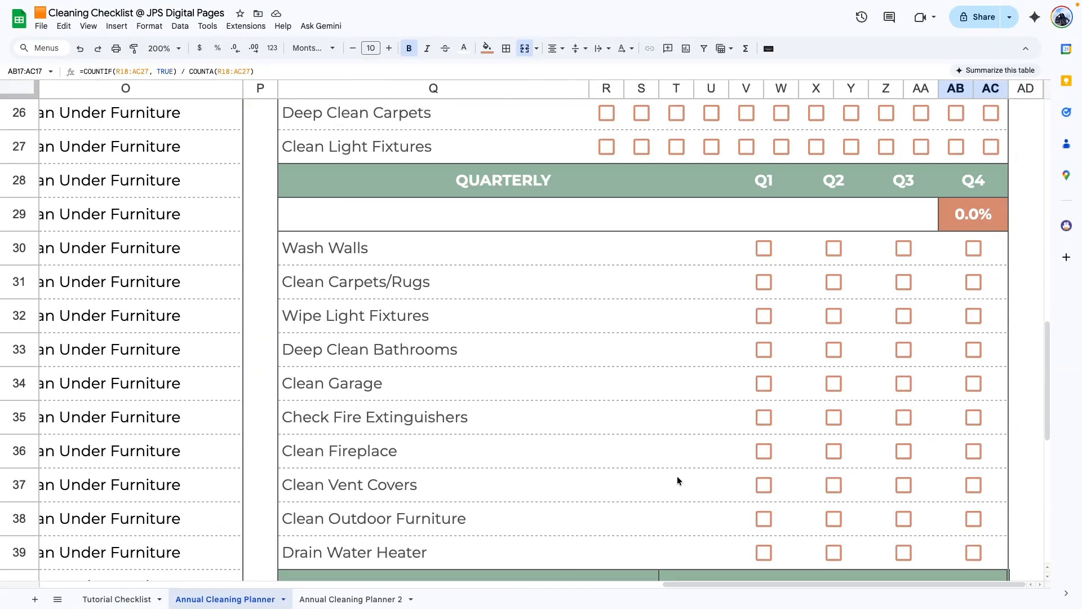
pyautogui.scroll(-1, 677, 480)
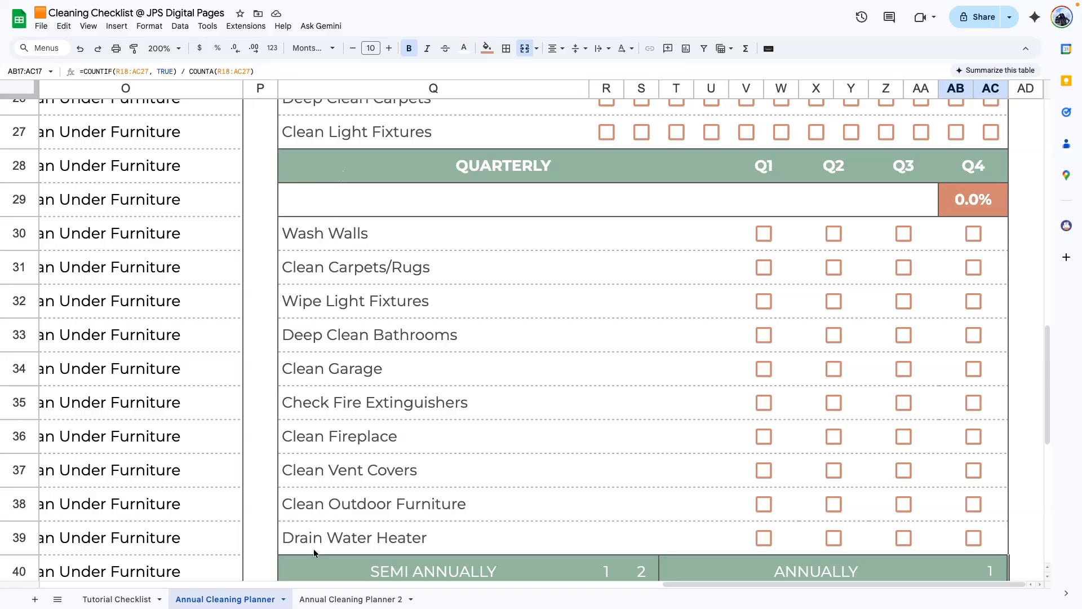
pyautogui.click(339, 598)
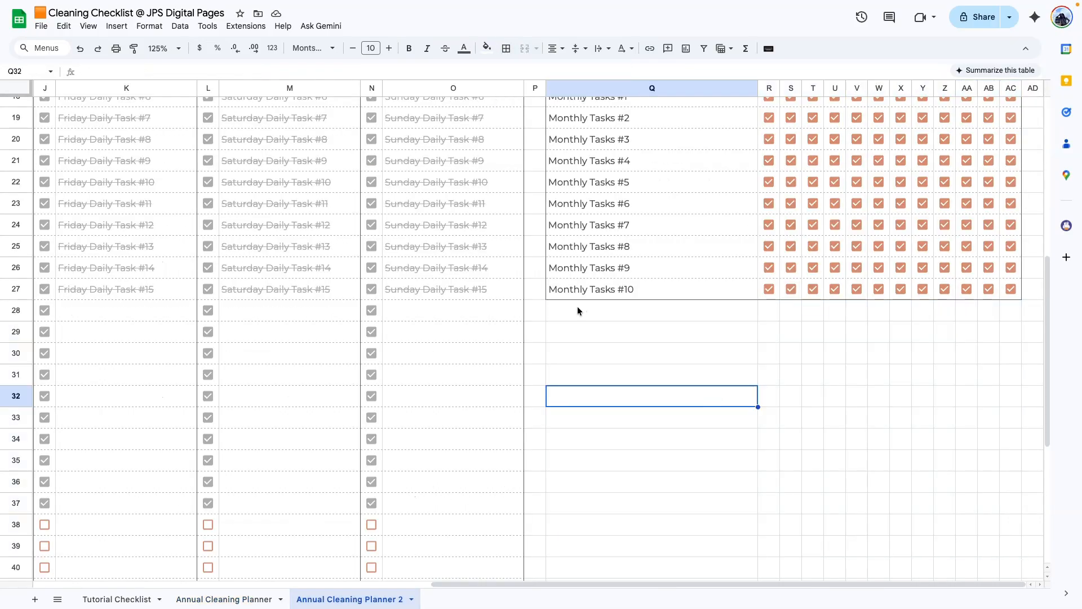
pyautogui.moveTo(577, 310); pyautogui.dragTo(1014, 319)
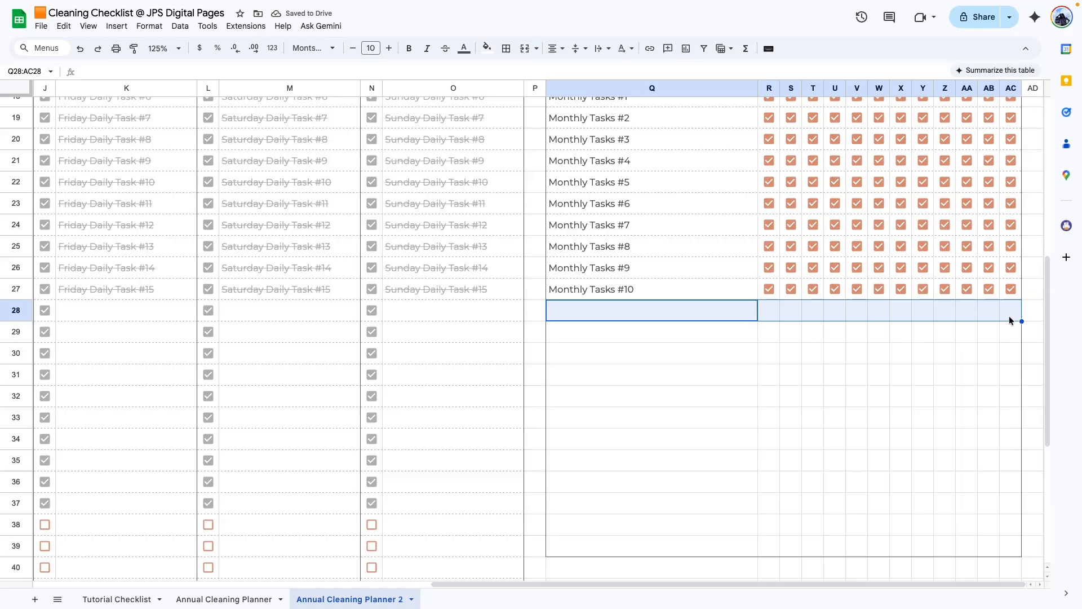
pyautogui.click(509, 49)
pyautogui.click(590, 73)
pyautogui.moveTo(592, 332); pyautogui.dragTo(1007, 334)
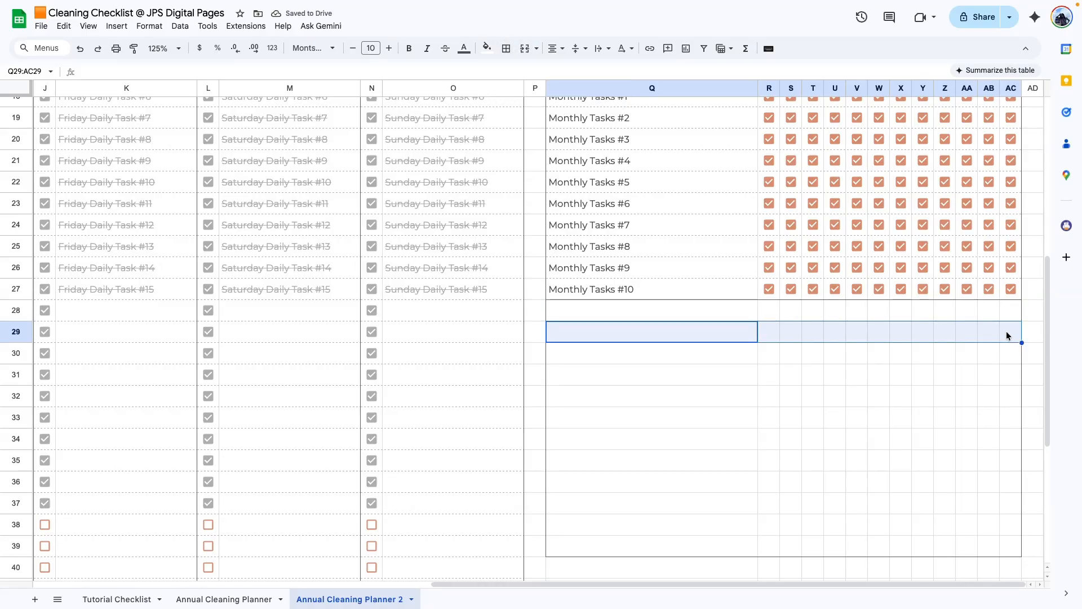
pyautogui.click(506, 49)
pyautogui.click(589, 73)
# Apply dashed horizontal inner borders to the quarterly task rows Q30:AC39.
pyautogui.moveTo(597, 354); pyautogui.dragTo(1010, 546)
pyautogui.click(506, 49)
pyautogui.click(550, 74)
pyautogui.click(617, 76)
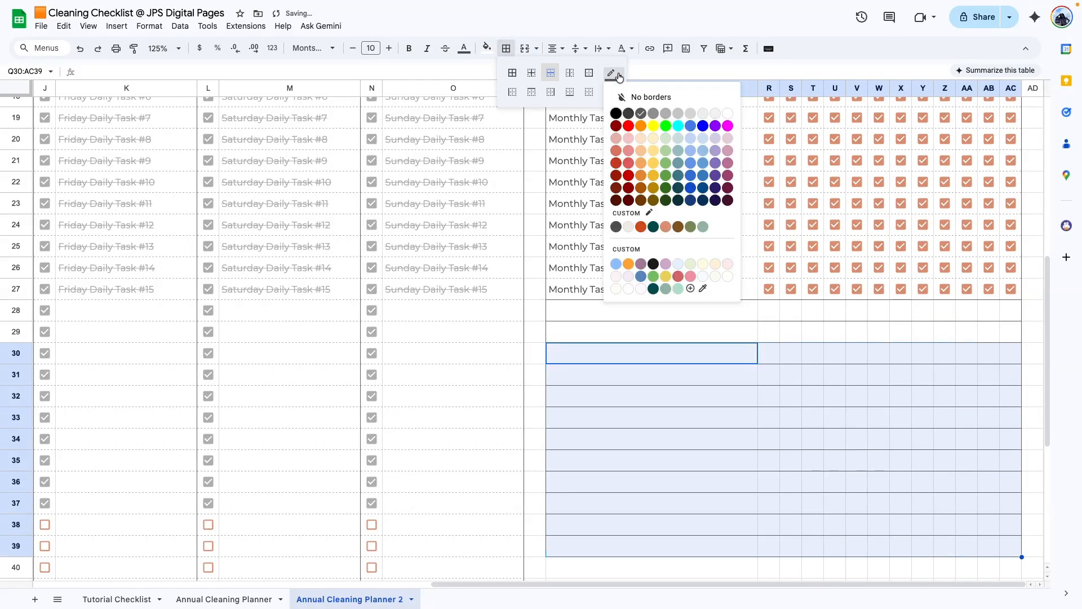
pyautogui.click(532, 308)
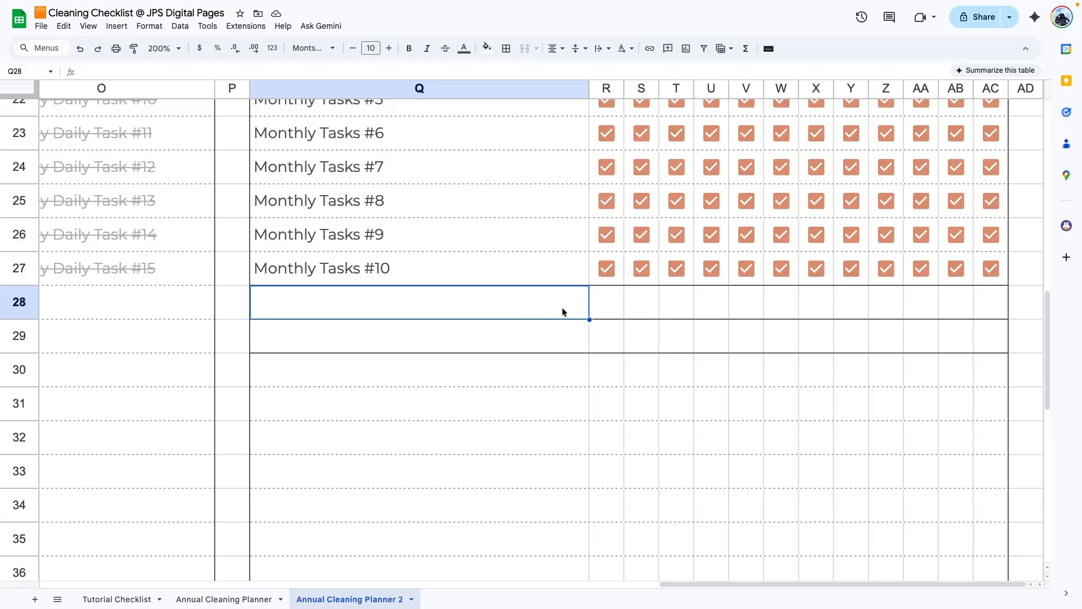
# Enter the heading QUARTERLY in Q28 and merge V28:AC28 into two-column pairs labelled Q1, Q2, Q3 and Q4.
pyautogui.scroll(-1, 389, 268)
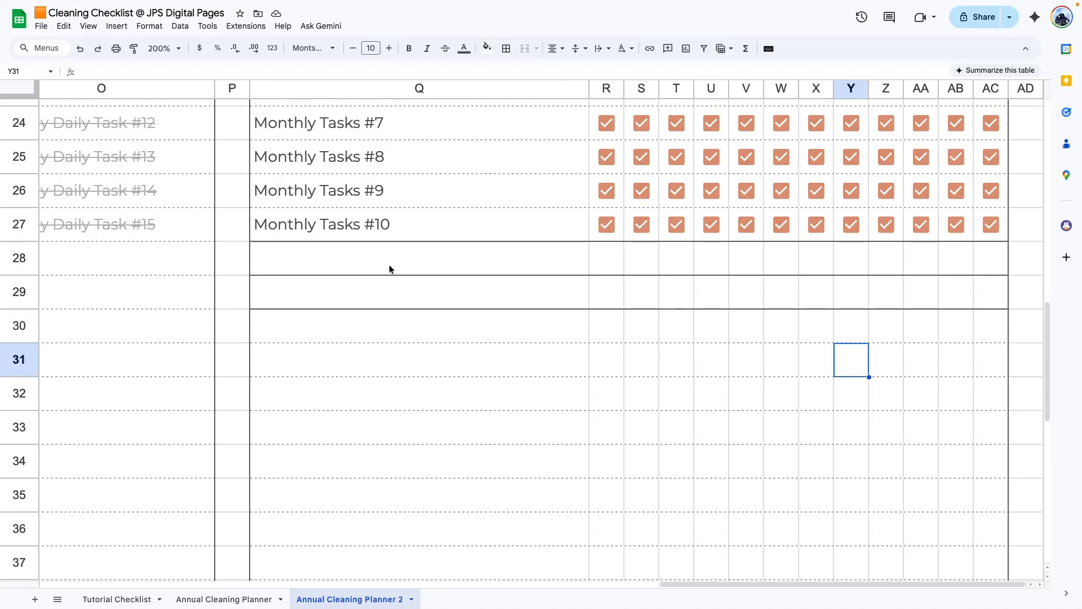
pyautogui.write('QUARTERLY')
pyautogui.click(732, 366)
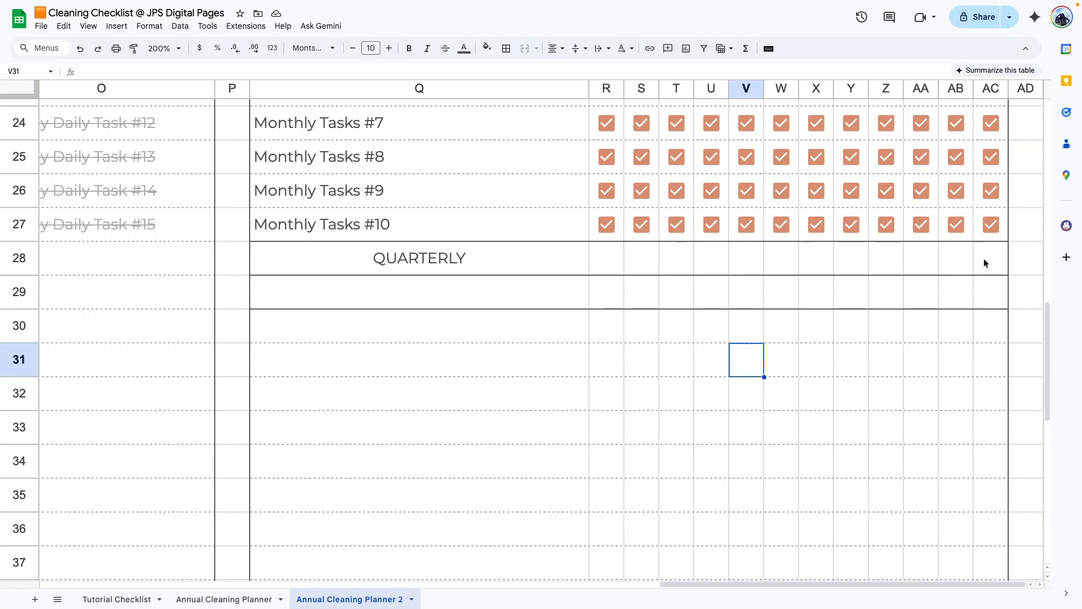
pyautogui.moveTo(984, 260); pyautogui.dragTo(956, 257)
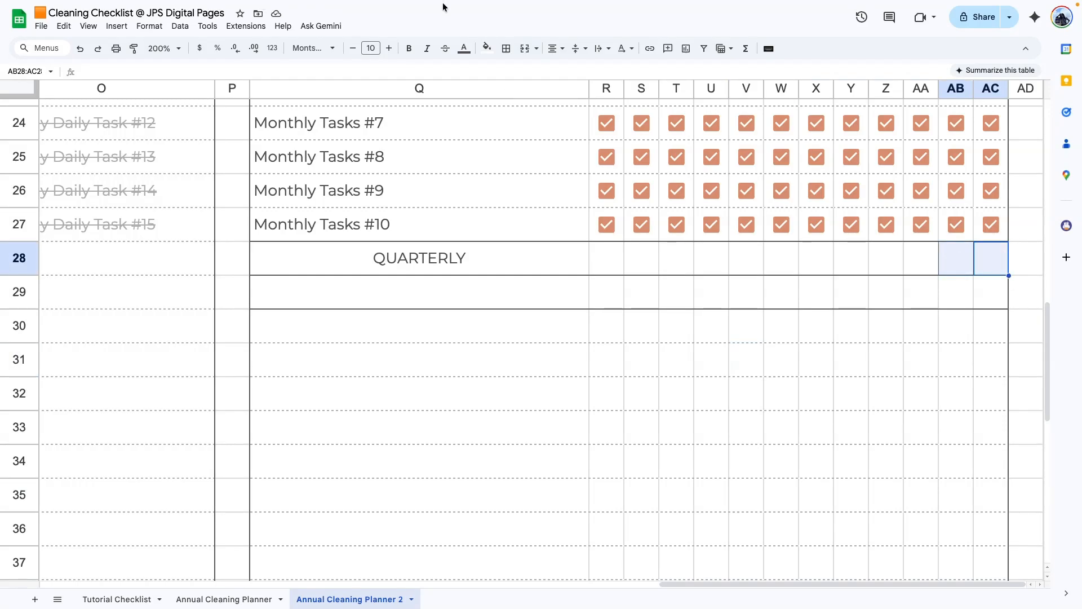
pyautogui.click(525, 48)
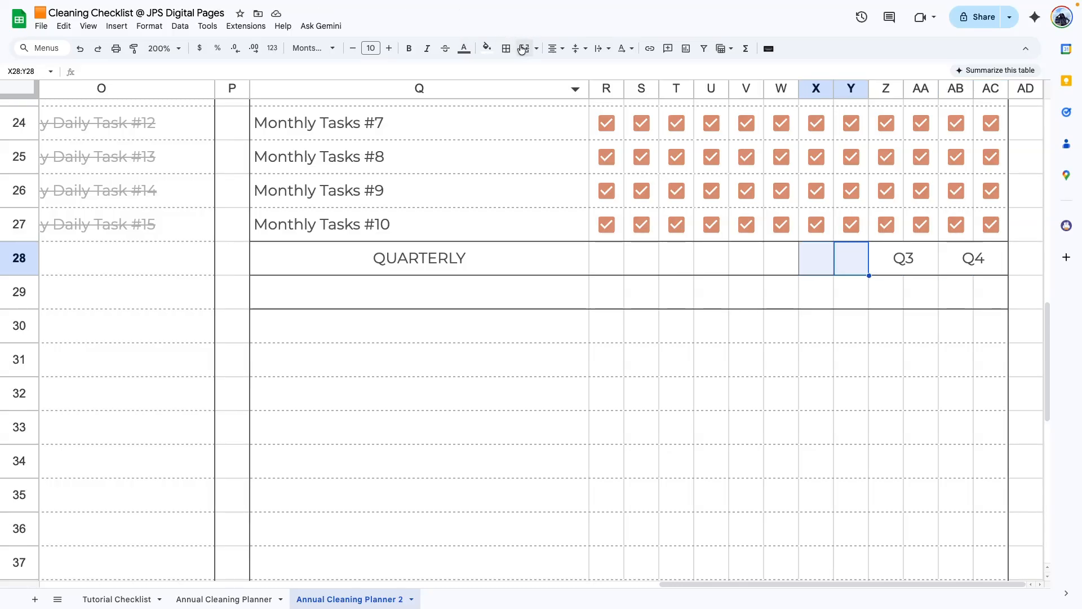
pyautogui.click(525, 48)
pyautogui.moveTo(783, 259); pyautogui.dragTo(745, 260)
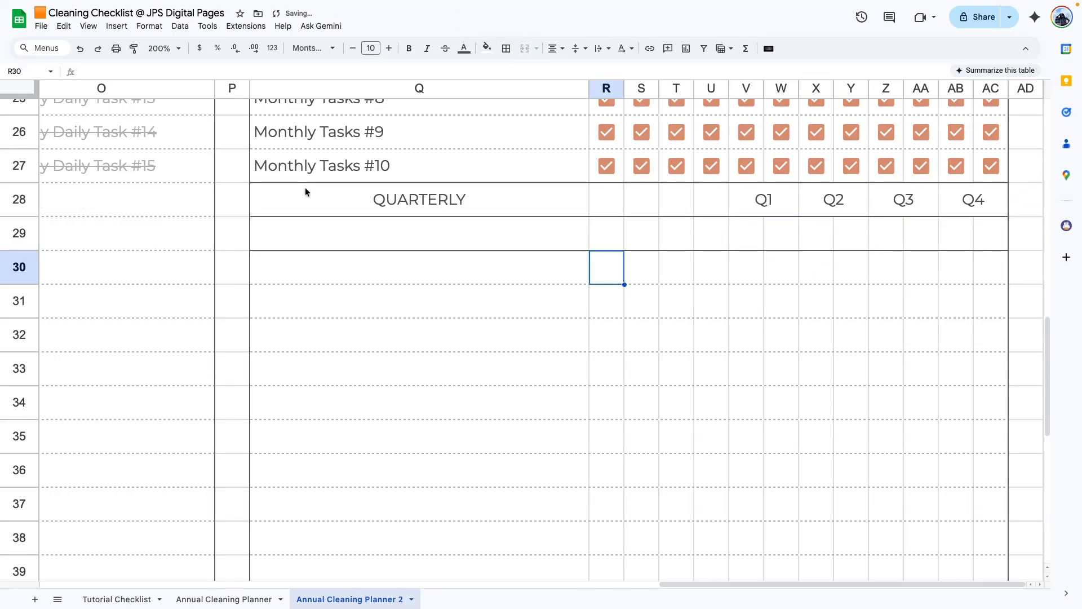
# Merge the QUARTERLY heading across Q28:U28 and merge each task row of Q30:U39 horizontally.
pyautogui.click(274, 190)
pyautogui.moveTo(521, 203); pyautogui.dragTo(708, 206)
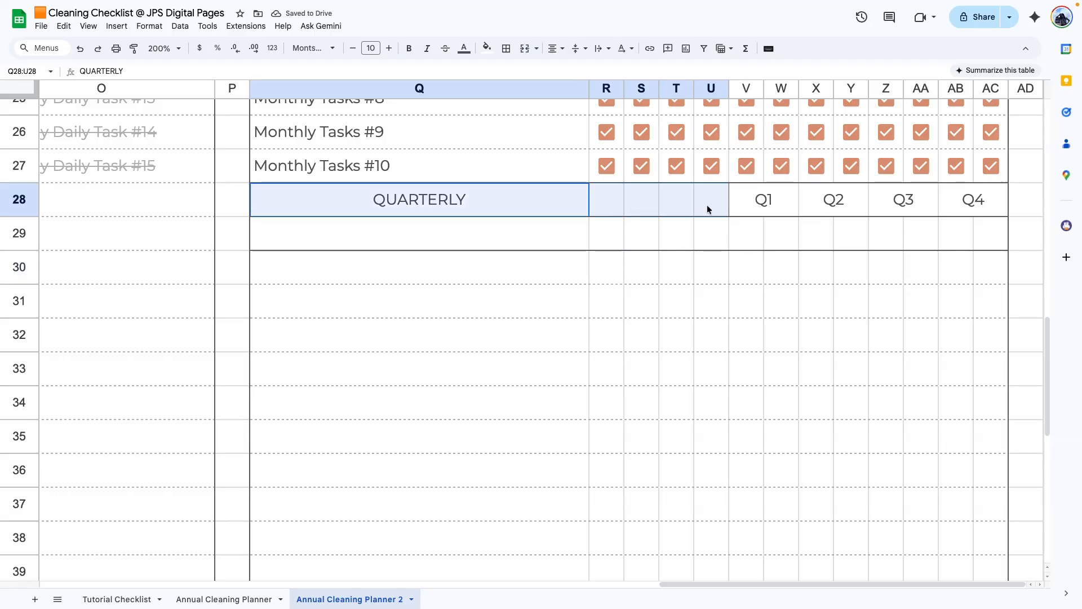
pyautogui.click(524, 49)
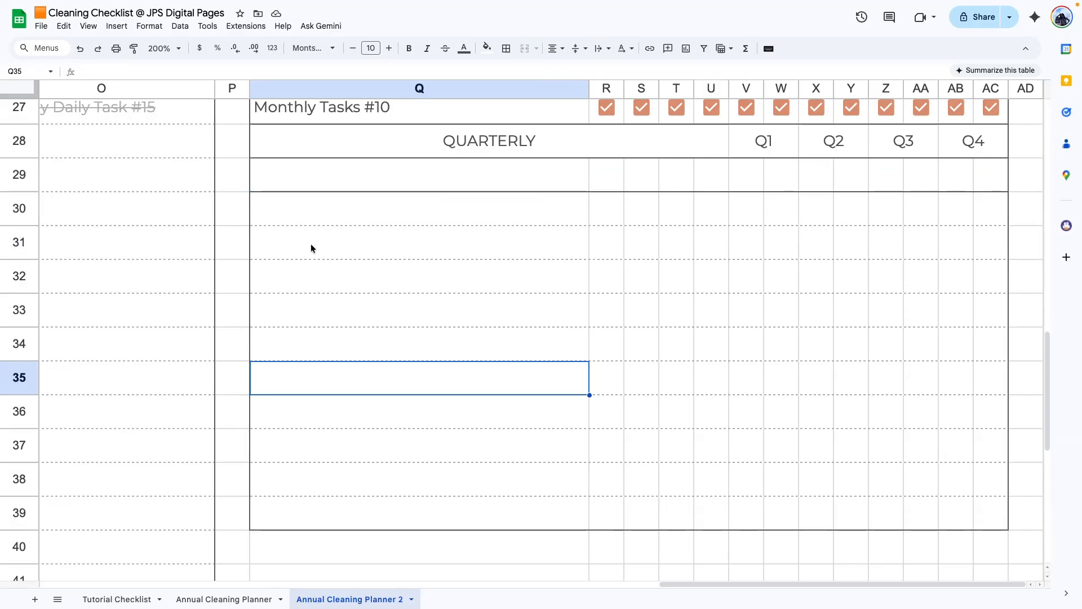
pyautogui.moveTo(283, 200); pyautogui.dragTo(708, 515)
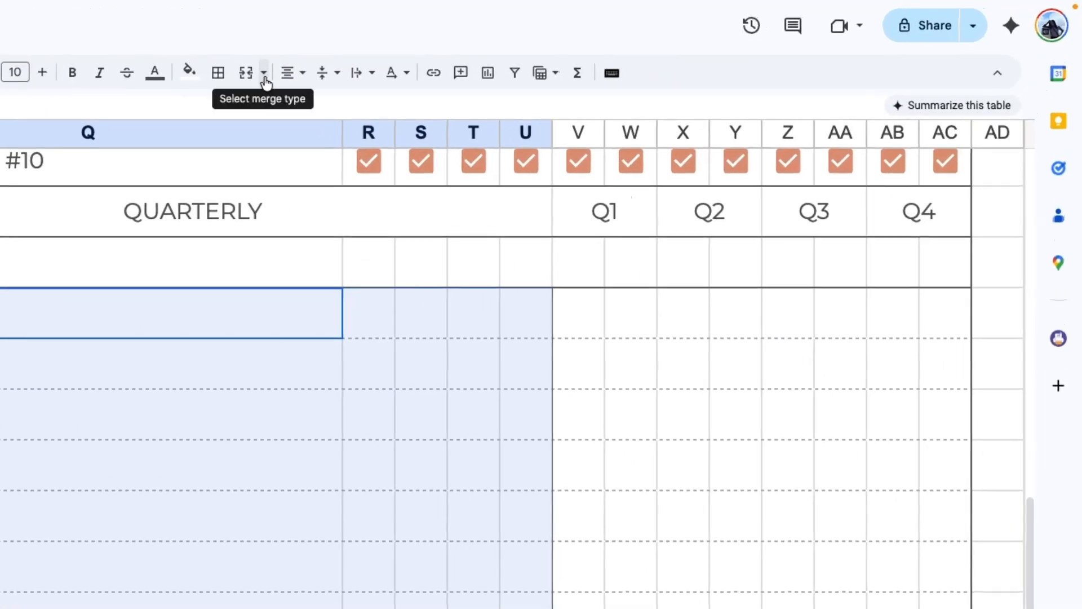
pyautogui.click(535, 48)
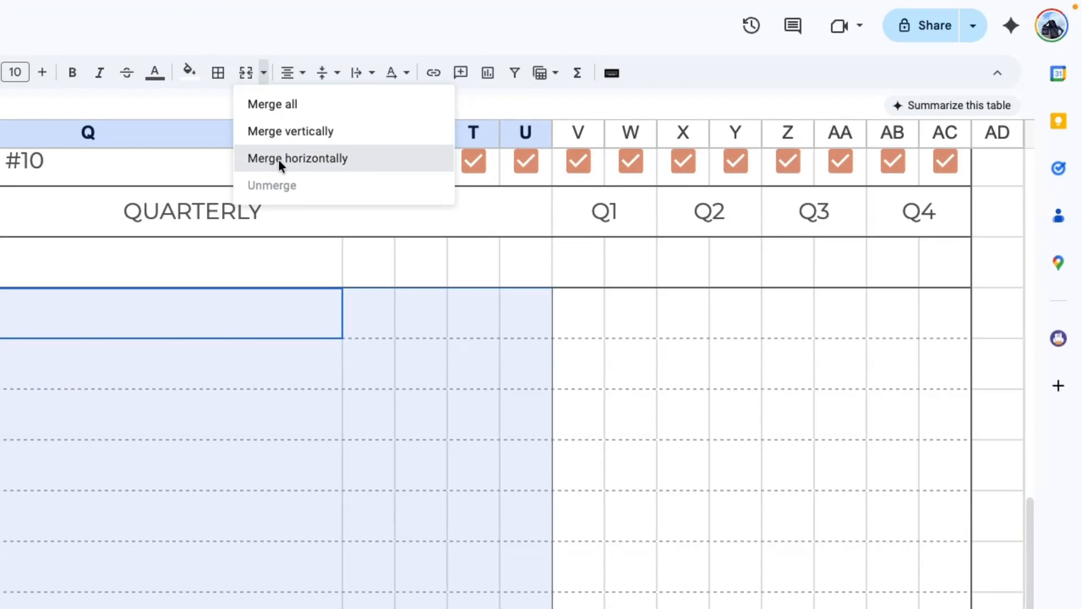
pyautogui.click(279, 159)
pyautogui.click(465, 270)
pyautogui.click(465, 309)
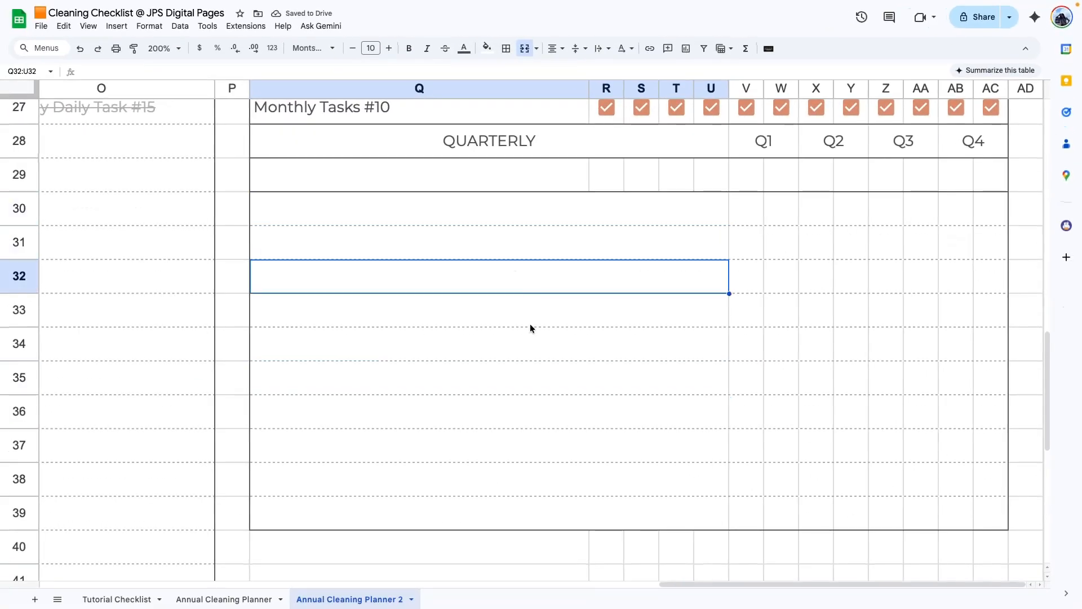
# Merge Q29:AA29 for the quarterly progress bar and AB29:AC29 for its percentage.
pyautogui.moveTo(339, 176); pyautogui.dragTo(975, 178)
pyautogui.click(526, 49)
pyautogui.click(526, 49)
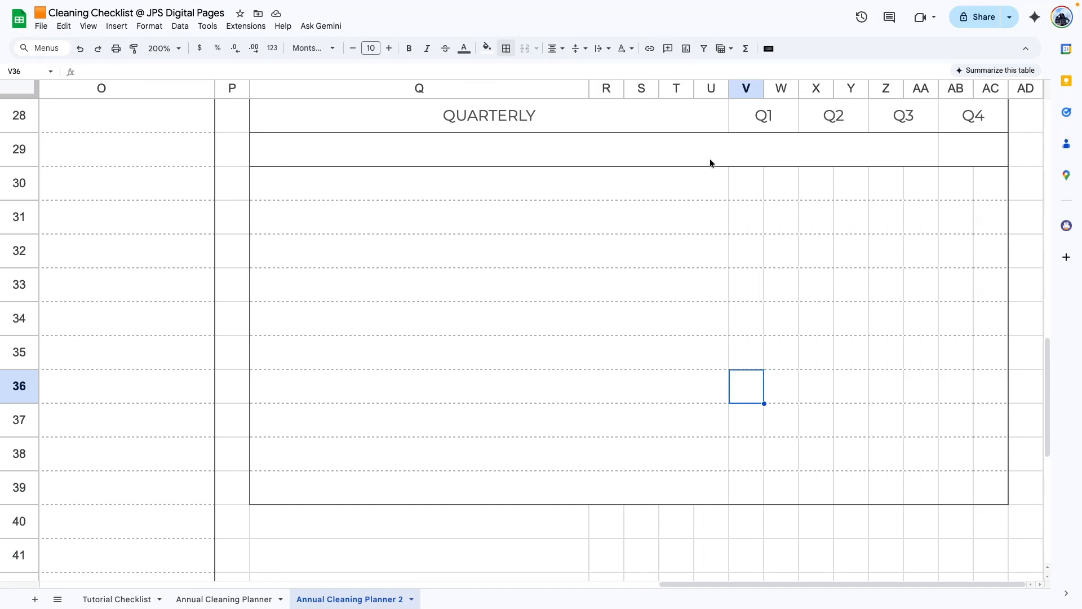
# Merge the cells of V30:AC30 in two-column pairs under Q1 to Q4.
pyautogui.moveTo(755, 190); pyautogui.dragTo(781, 189)
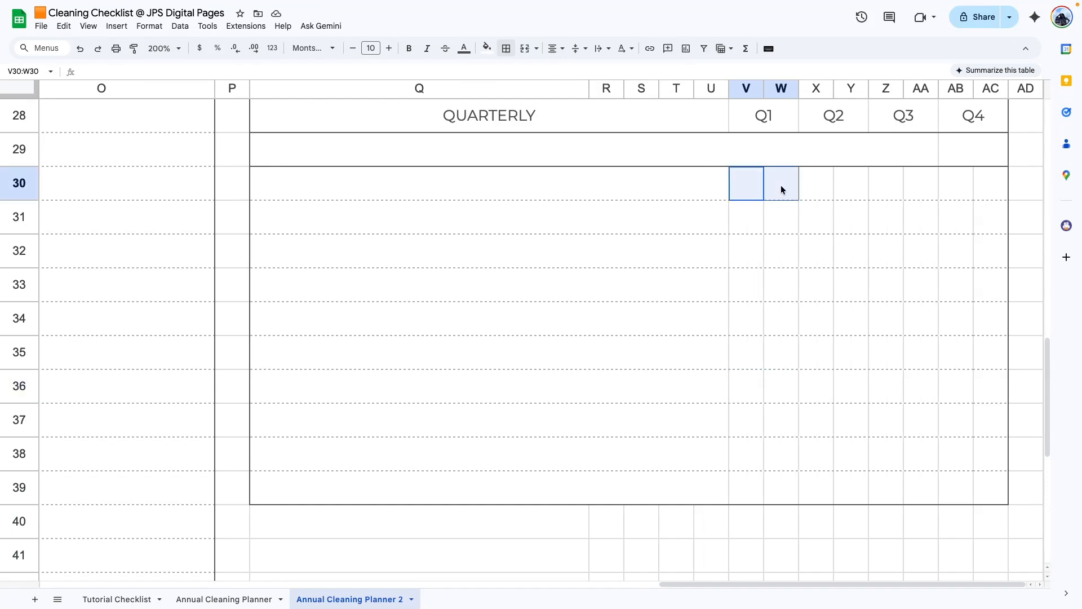
pyautogui.click(528, 49)
pyautogui.moveTo(813, 182); pyautogui.dragTo(921, 183)
pyautogui.click(525, 48)
pyautogui.moveTo(987, 189); pyautogui.dragTo(772, 188)
pyautogui.click(524, 49)
pyautogui.click(781, 352)
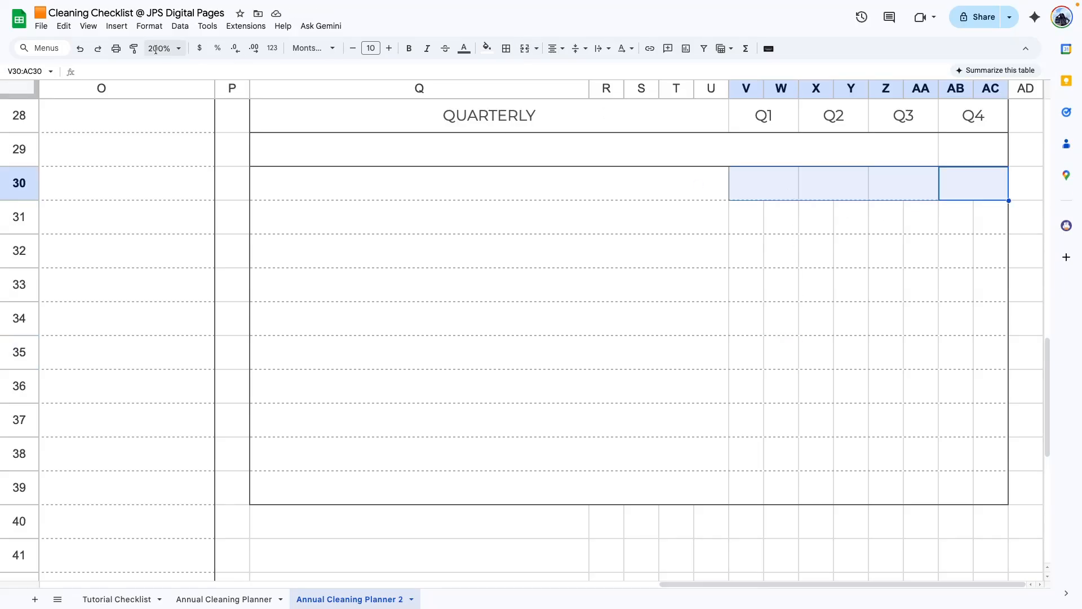
# Insert checkboxes in the four merged cells of V30:AC30 and set their font size to 9.
pyautogui.click(126, 29)
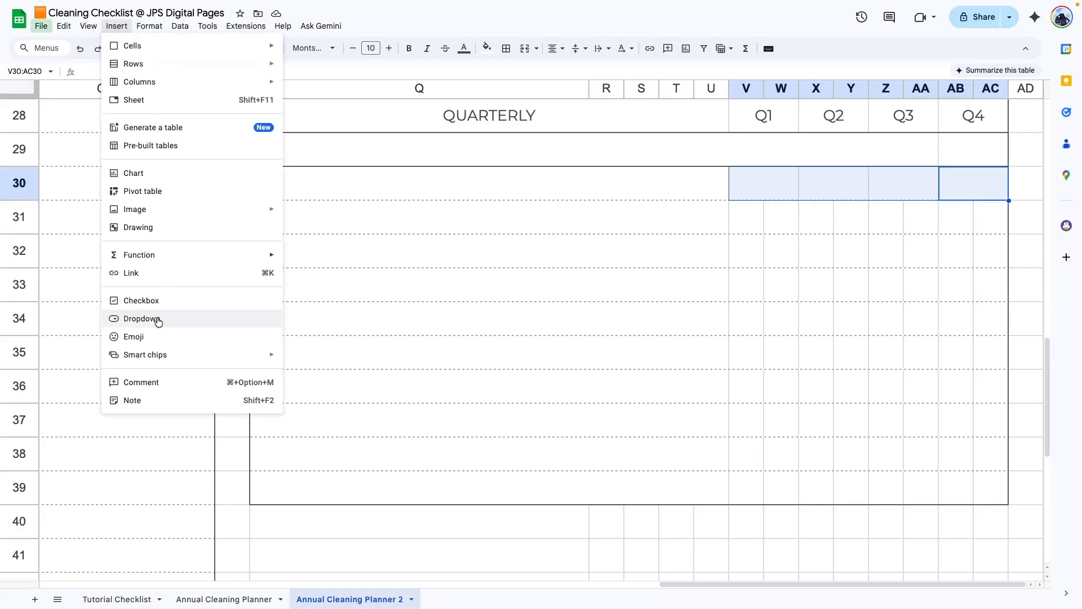
pyautogui.click(146, 300)
pyautogui.click(353, 48)
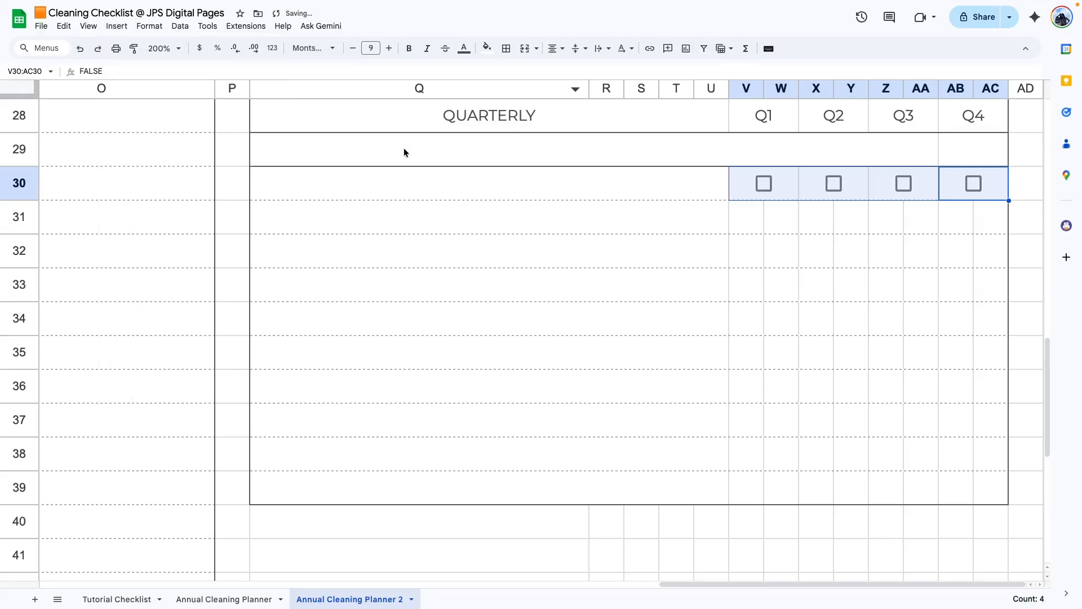
pyautogui.click(851, 316)
# Copy the merged checkboxes of V30:AC30 into the remaining quarterly task rows V31:AC39.
pyautogui.click(725, 189)
pyautogui.moveTo(736, 190); pyautogui.dragTo(971, 188)
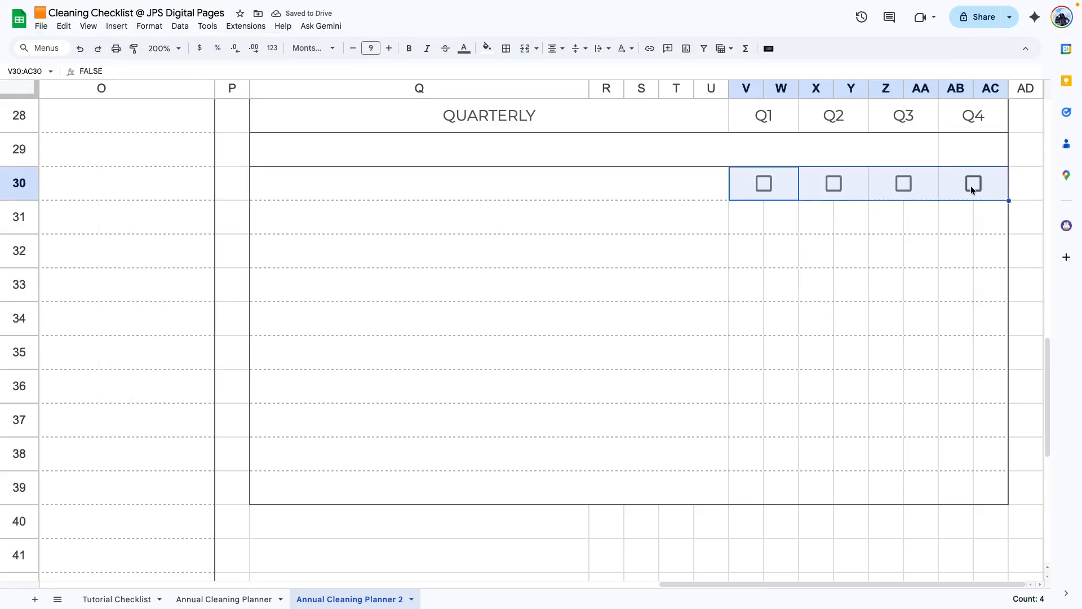
pyautogui.moveTo(756, 218); pyautogui.dragTo(995, 499)
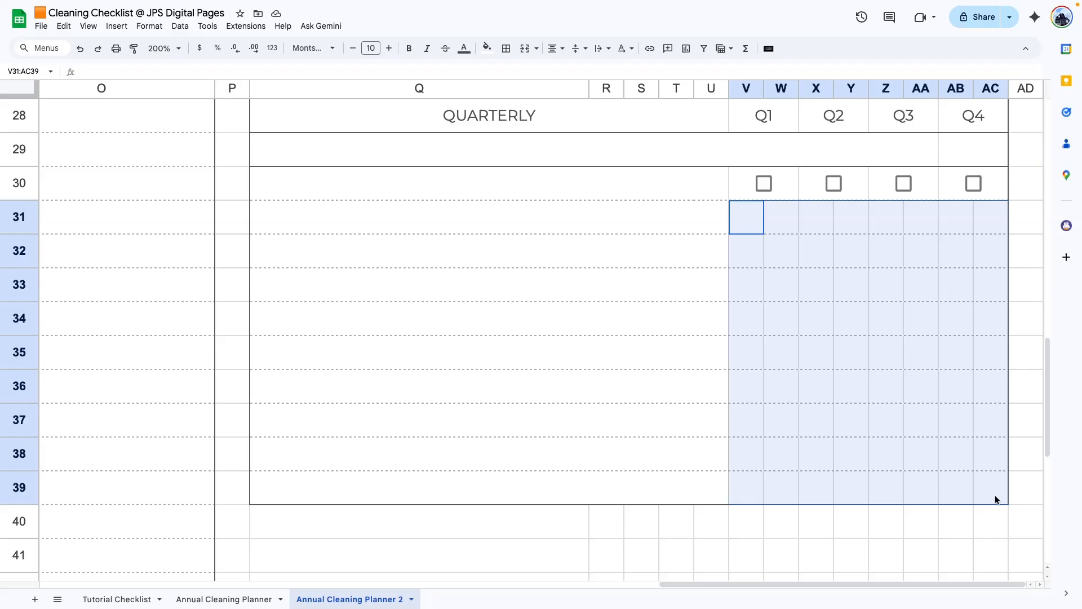
pyautogui.rightClick(986, 475)
pyautogui.click(847, 126)
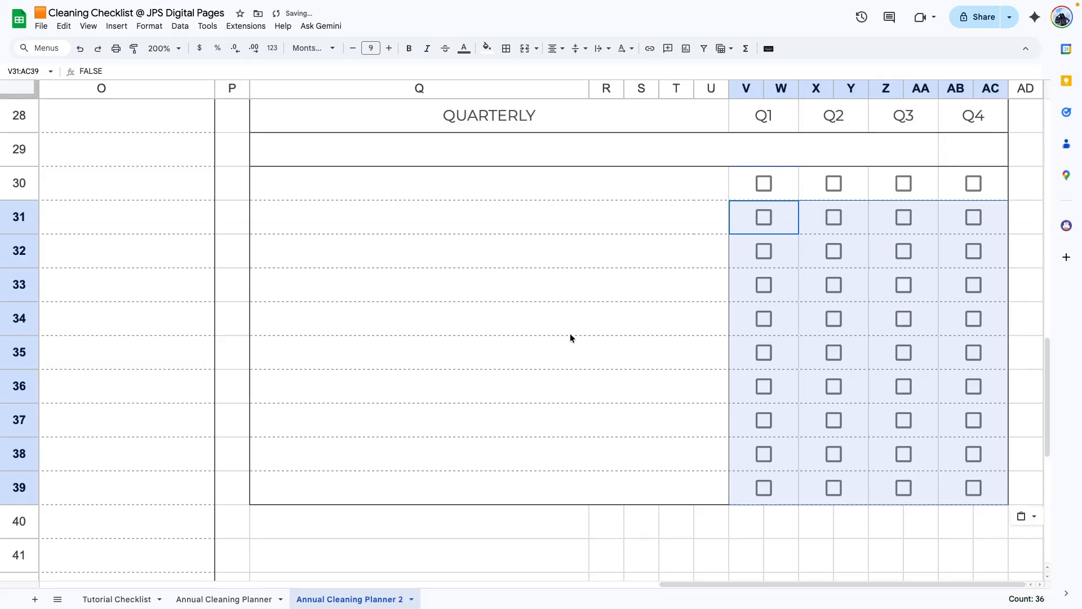
# Add a bottom border to V39:AC39, the last row of the quarterly checkboxes.
pyautogui.click(570, 336)
pyautogui.moveTo(765, 487); pyautogui.dragTo(963, 483)
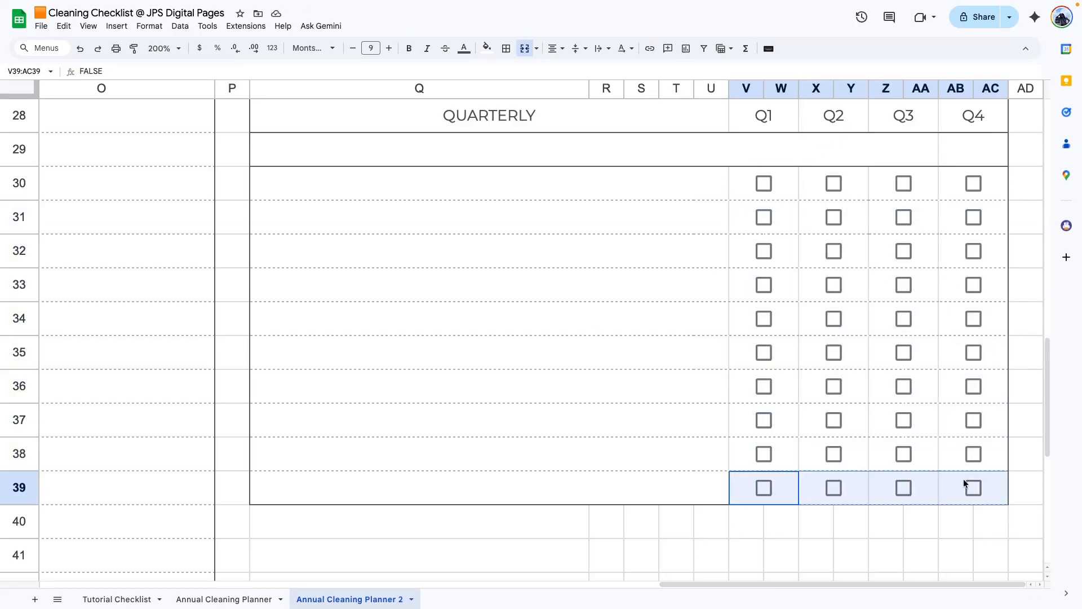
pyautogui.click(506, 48)
pyautogui.click(566, 88)
pyautogui.click(660, 345)
# Open the quarterly progress bar formula in Q29 of the Annual Cleaning Planner sheet to reuse it.
pyautogui.scroll(1, 569, 356)
pyautogui.hscroll(-1, 570, 356)
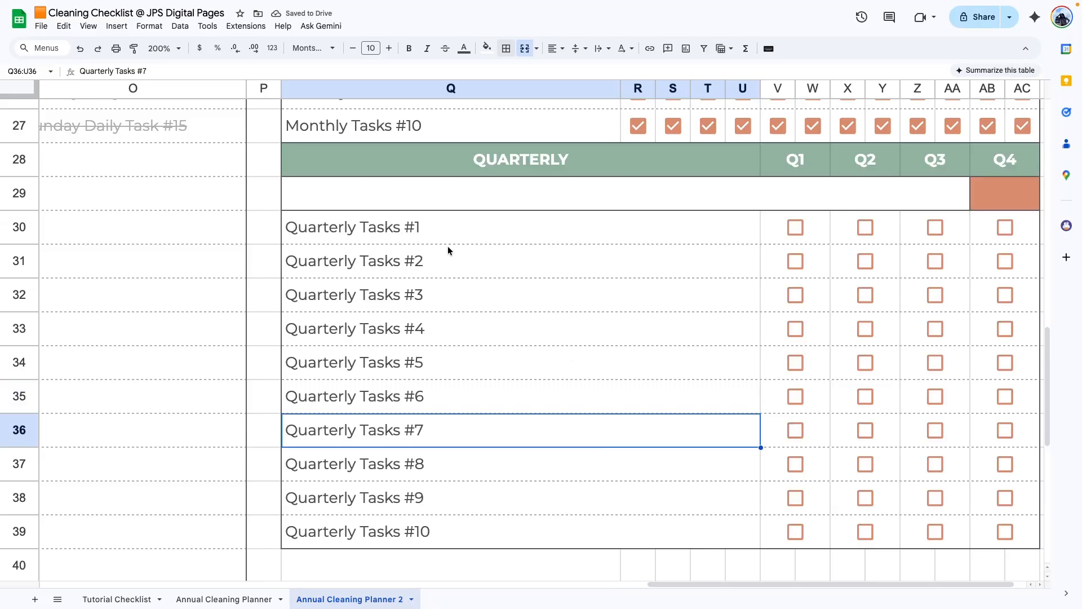
pyautogui.scroll(1, 625, 212)
pyautogui.scroll(-1, 363, 359)
pyautogui.scroll(-3, 363, 359)
pyautogui.scroll(5, 515, 351)
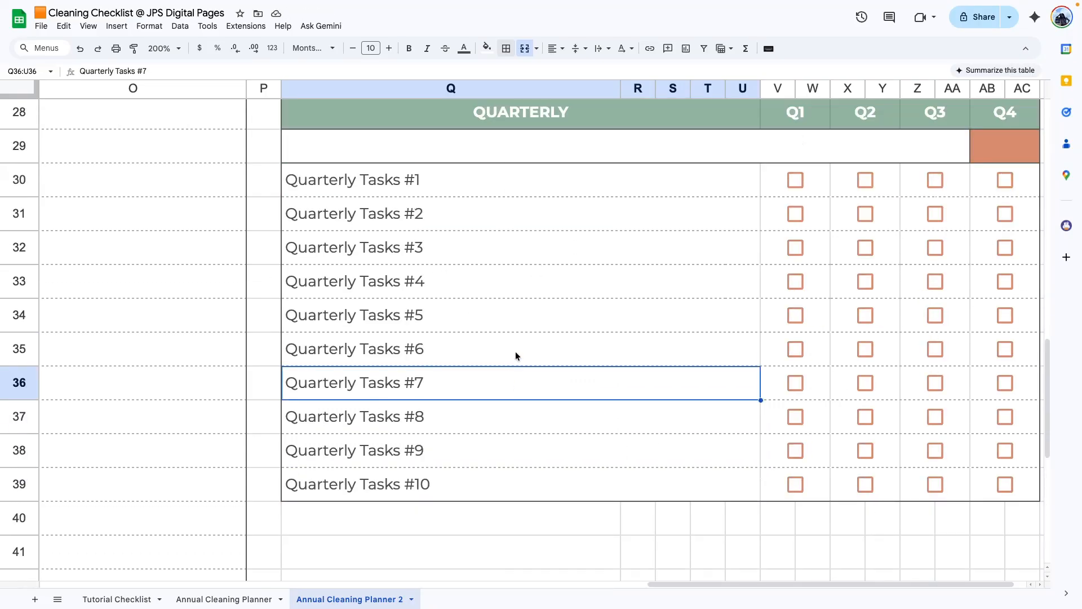
pyautogui.click(223, 598)
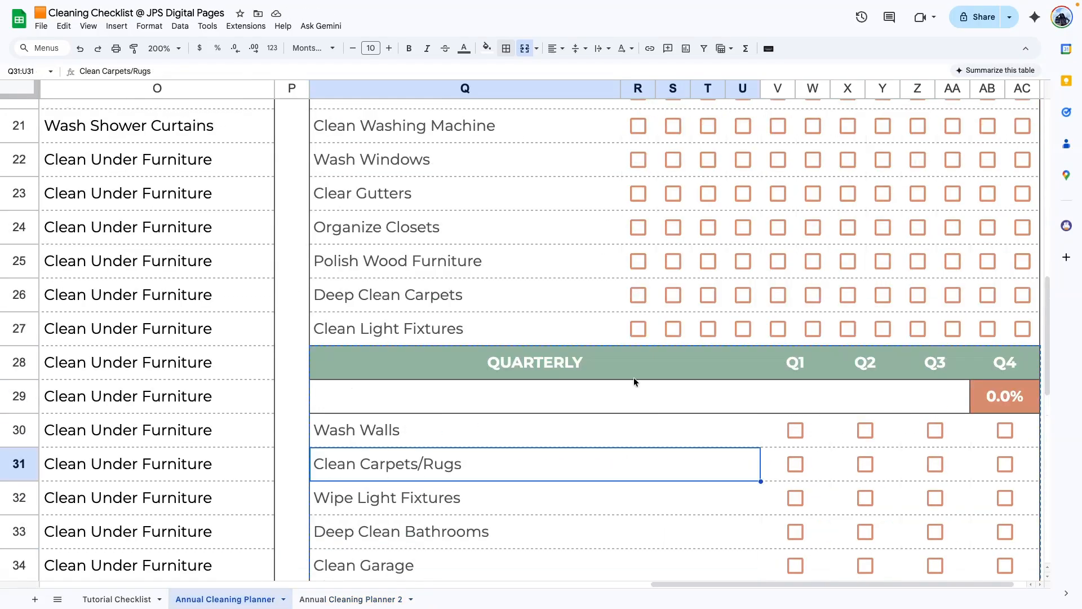
pyautogui.moveTo(683, 583); pyautogui.dragTo(651, 585)
pyautogui.doubleClick(599, 395)
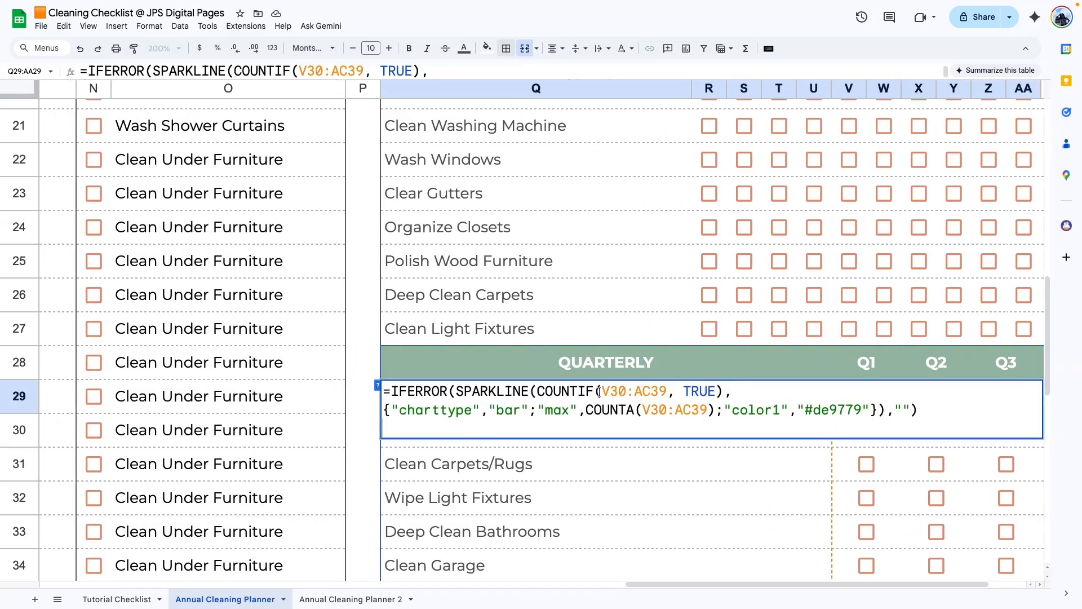
pyautogui.scroll(-1, 758, 443)
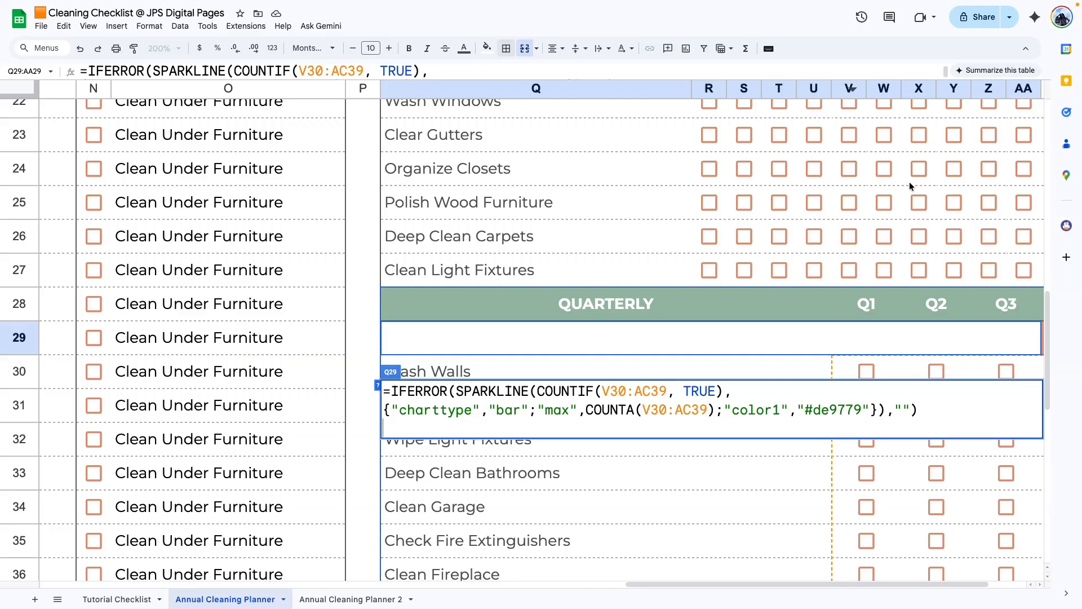
pyautogui.hscroll(3, 859, 486)
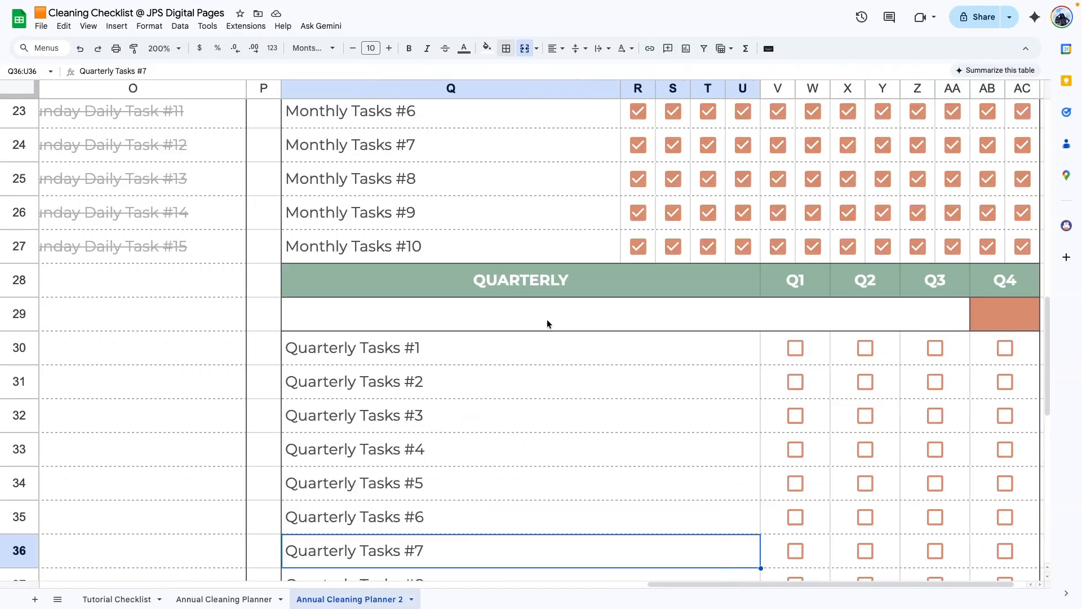
# Enter =IFERROR(SPARKLINE(COUNTIF(V30:AC39, TRUE), {"charttype","bar";"max",COUNTA(V30:AC39);"color1","#de9779"}),"") in Q29 of the Annual Cleaning Planner 2 sheet.
pyautogui.doubleClick(547, 320)
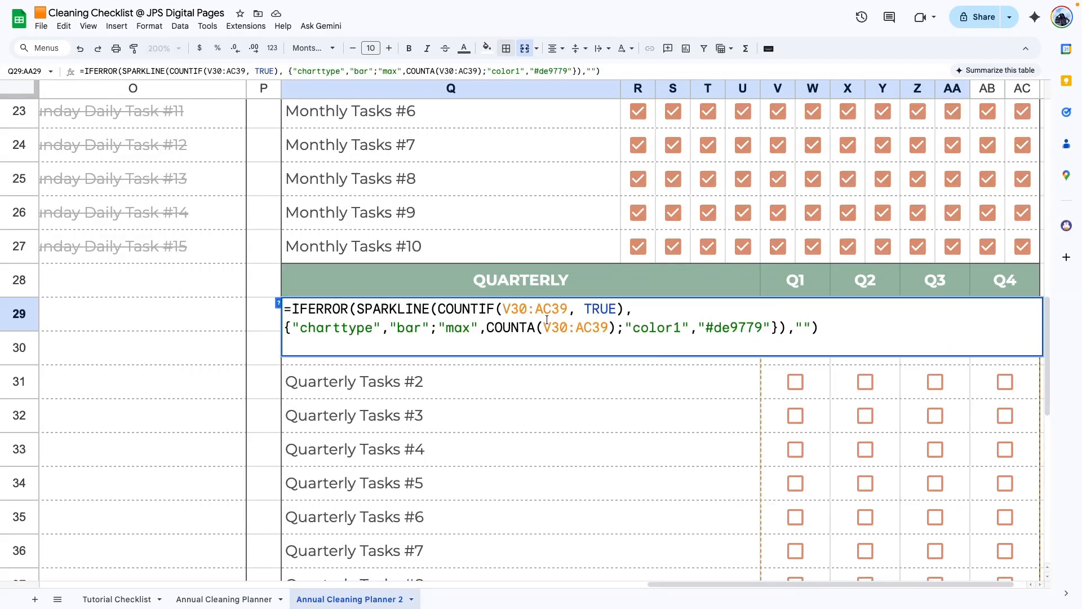
pyautogui.scroll(-1, 847, 431)
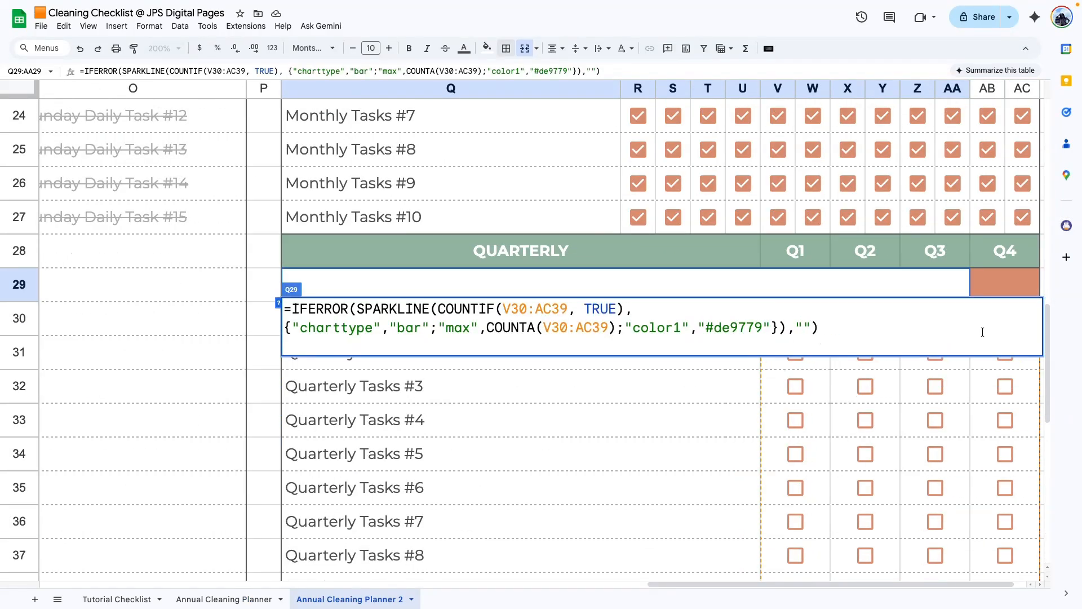
pyautogui.press('Return')
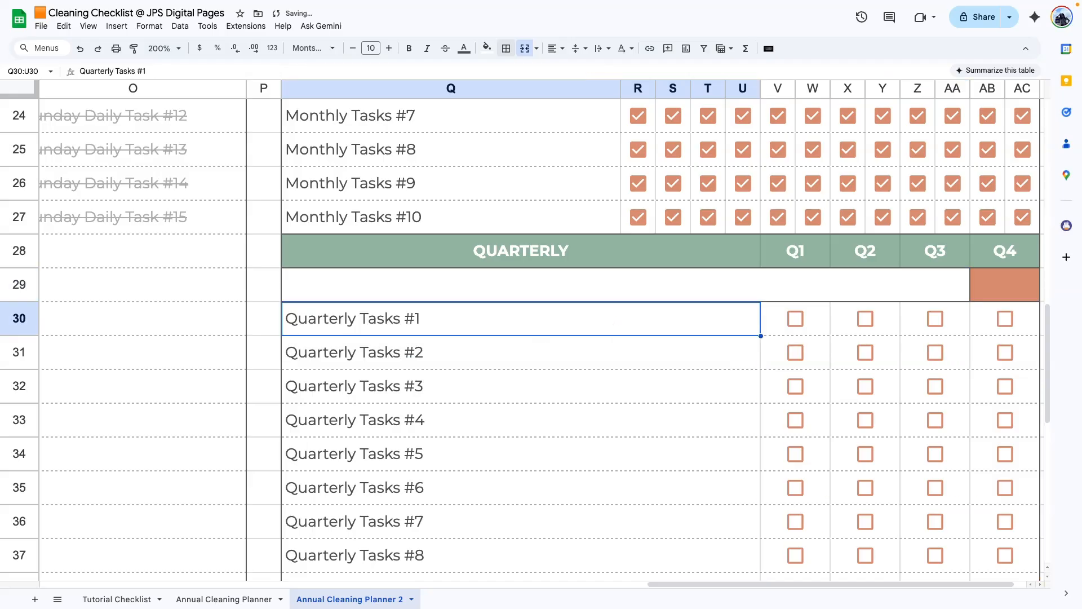
# Reuse the finished planner's quarterly percentage formula, entering =COUNTIF(V30:AC39, TRUE) / COUNTA(V30:AC39) in AB29 of Annual Cleaning Planner 2.
pyautogui.click(225, 598)
pyautogui.doubleClick(1015, 337)
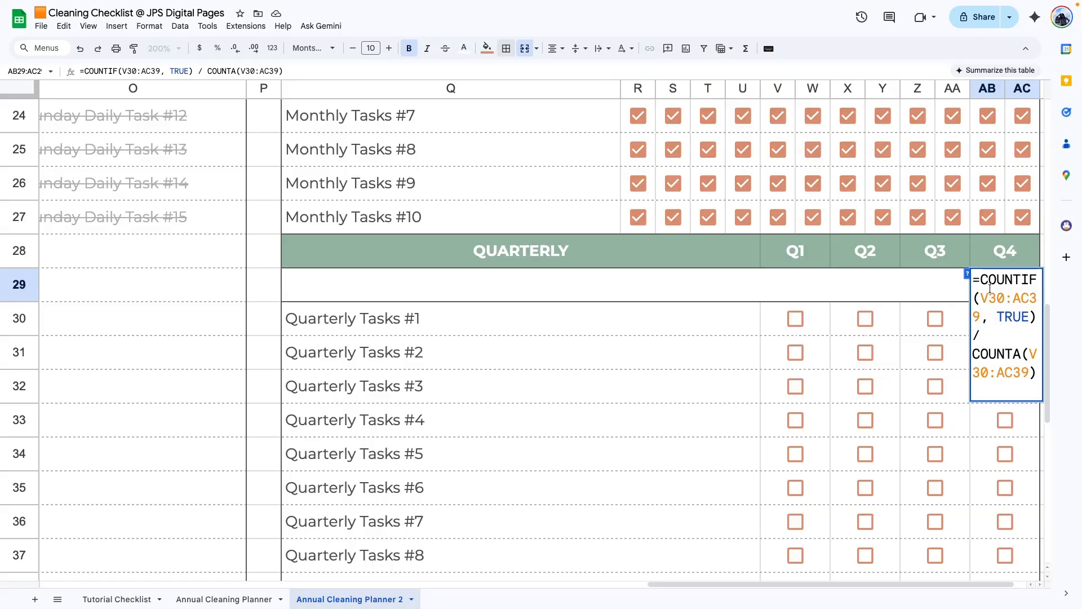
pyautogui.press('Return')
# Test the quarterly progress bar by ticking Q1 for Quarterly Tasks #1 to #3 and Q2 for Quarterly Tasks #1.
pyautogui.scroll(-1, 637, 484)
pyautogui.hscroll(1, 704, 581)
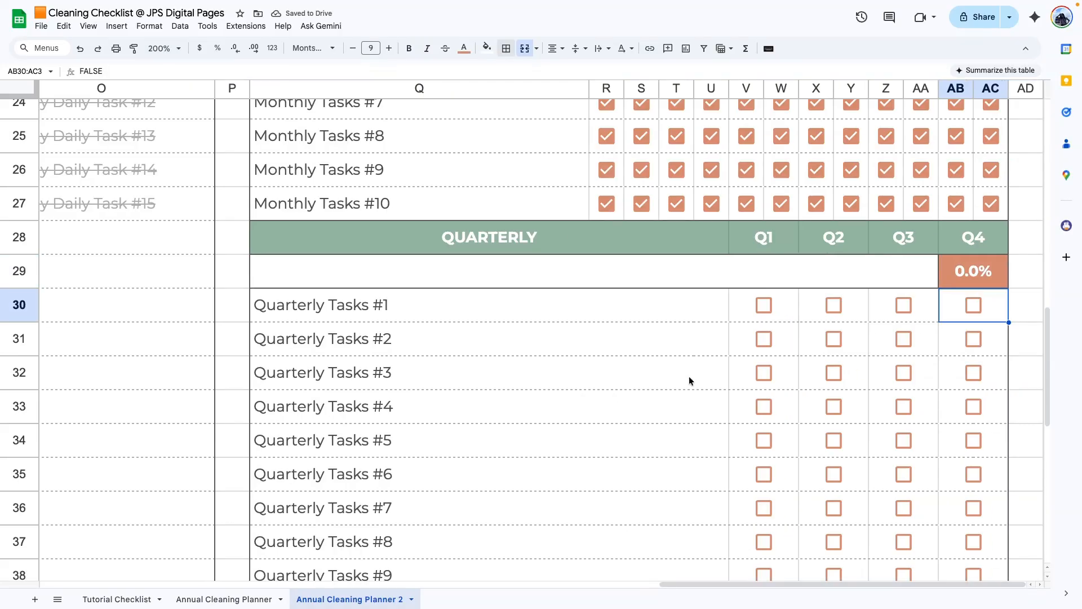
pyautogui.scroll(-1, 688, 381)
pyautogui.click(764, 276)
pyautogui.click(763, 310)
pyautogui.click(763, 343)
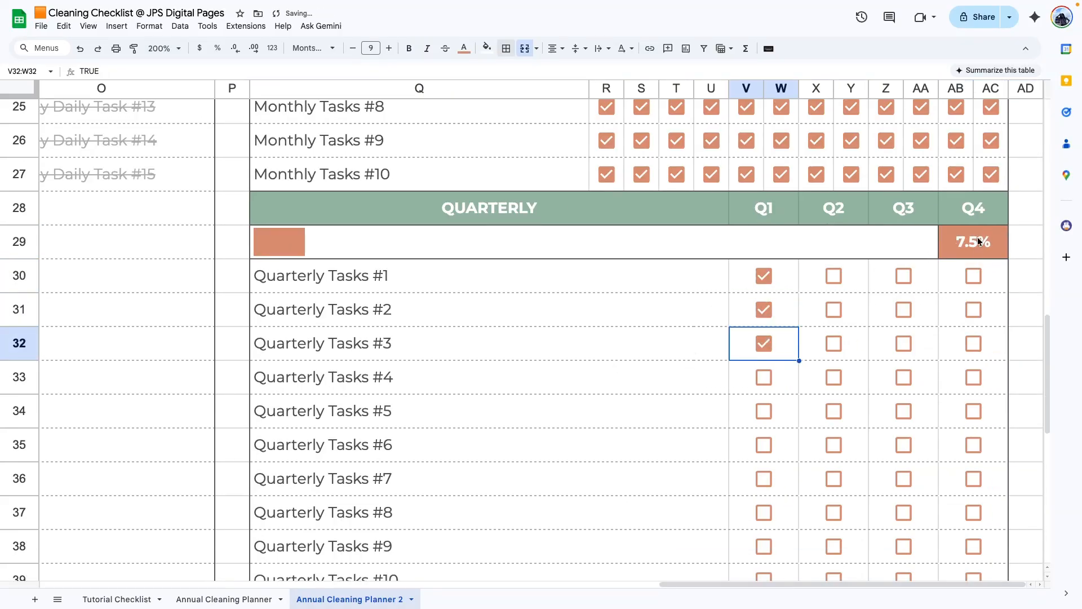
pyautogui.click(824, 275)
# Toggle all quarterly checkboxes in V30:AC39 together and leave them unticked.
pyautogui.moveTo(744, 285); pyautogui.dragTo(962, 538)
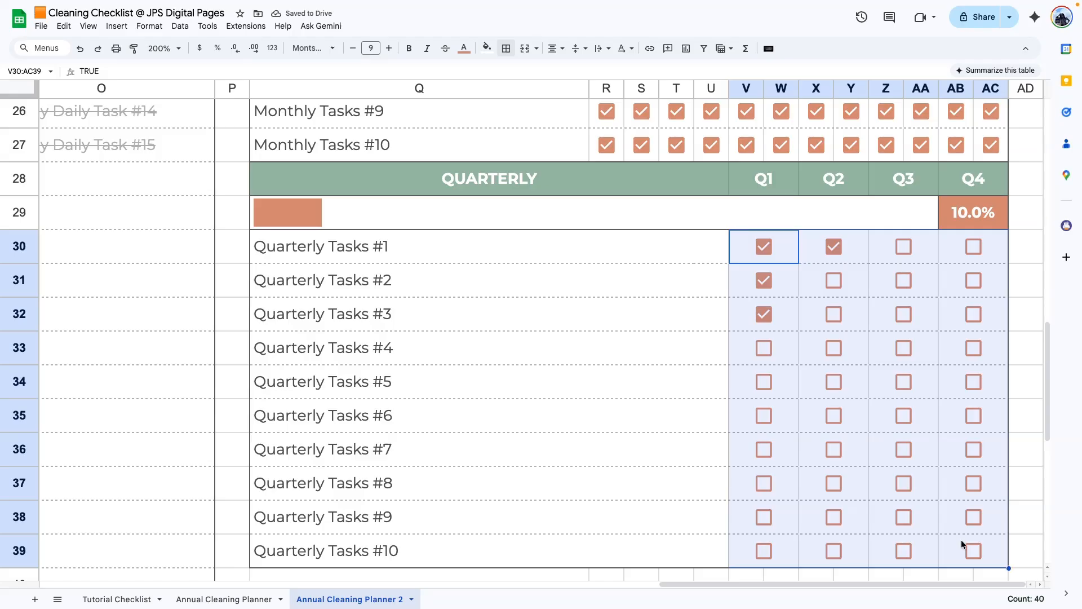
pyautogui.press('space')
pyautogui.press('space')
pyautogui.click(575, 344)
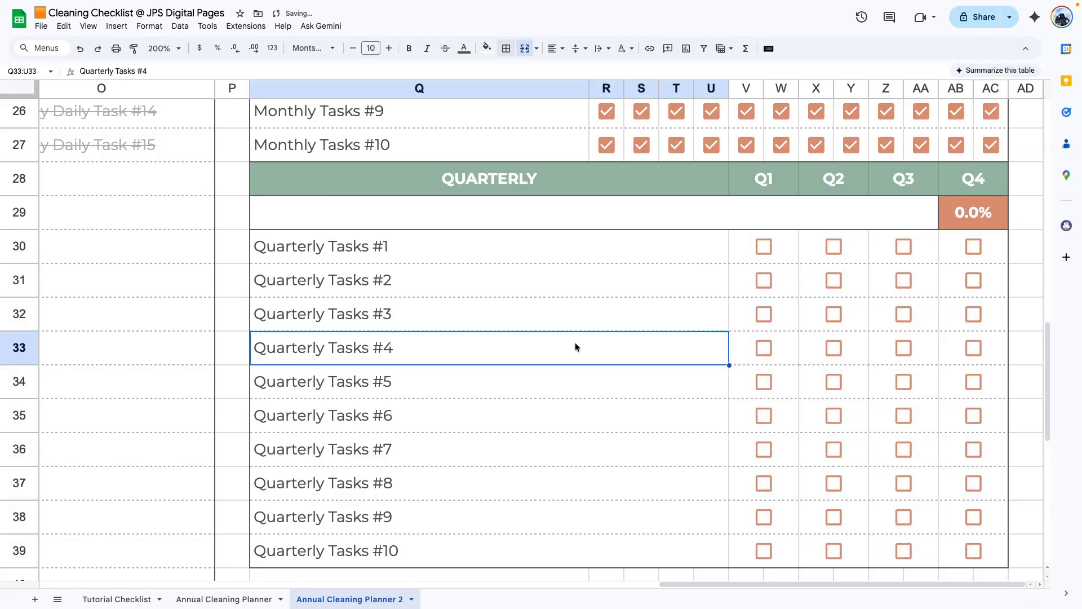
# Tick off "Table structure + Quarterly Checklist" on the Tutorial Checklist sheet.
pyautogui.scroll(-3, 573, 342)
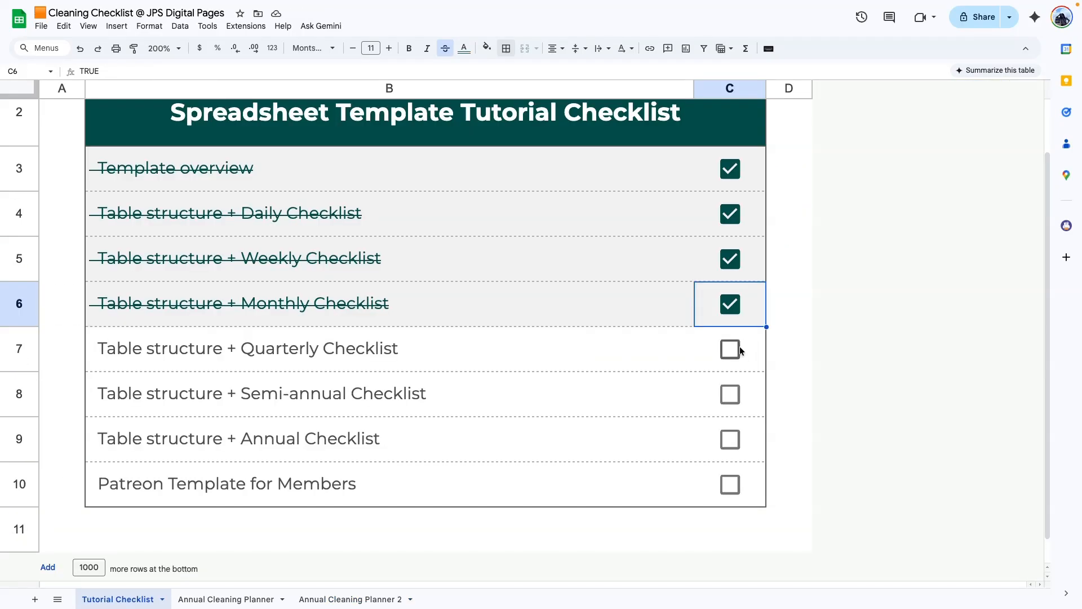
pyautogui.click(729, 349)
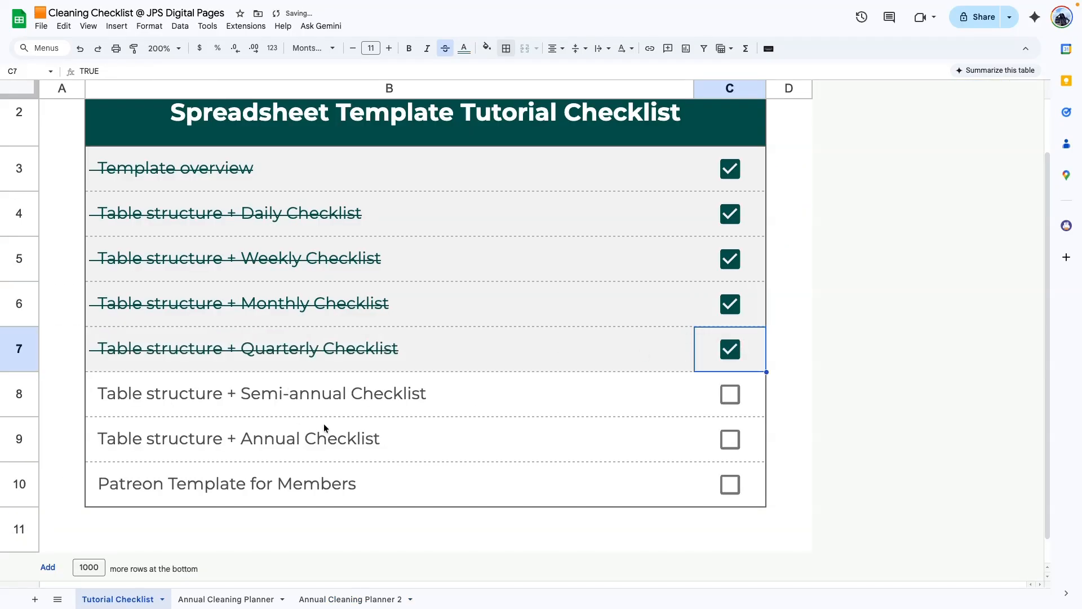
# Try both semi-annual checkboxes for Clear Yard/Outdoor Spaces in the Annual Cleaning Planner sheet and examine the section's extent, Q40:S51.
pyautogui.click(226, 599)
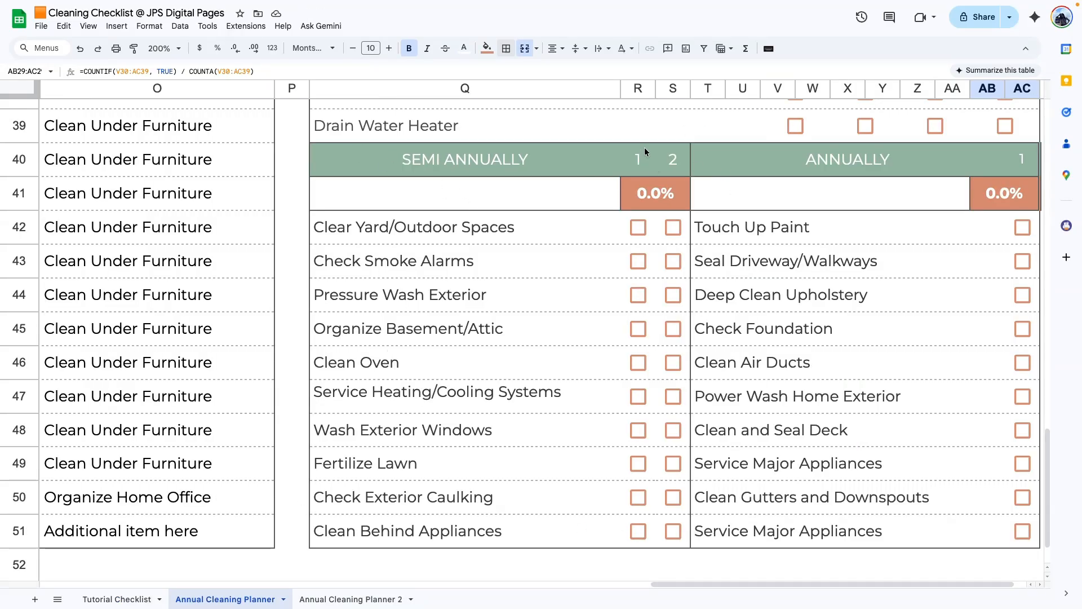
pyautogui.click(640, 227)
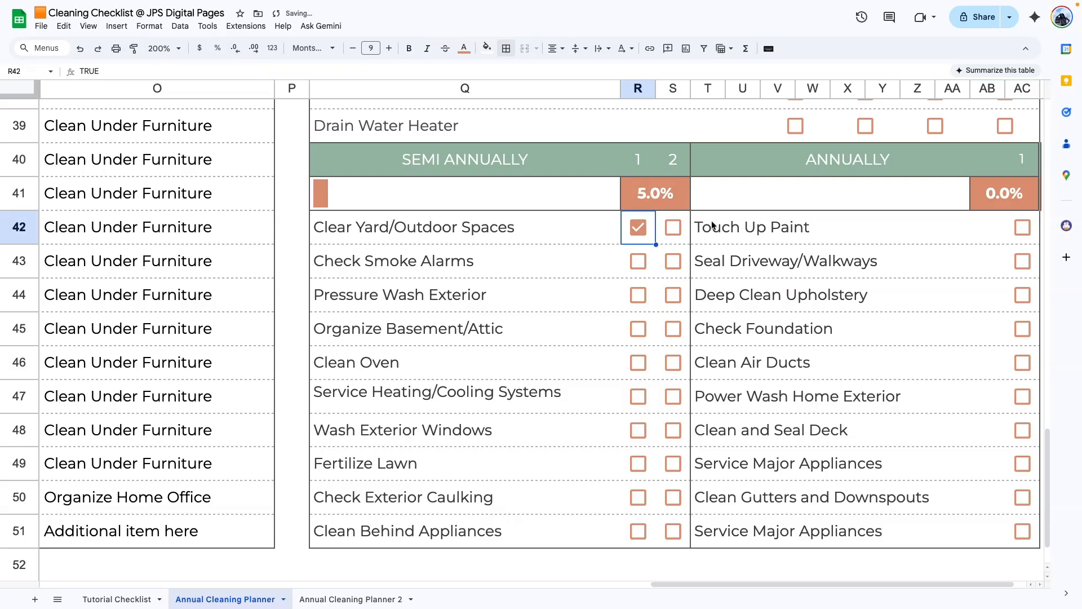
pyautogui.click(672, 230)
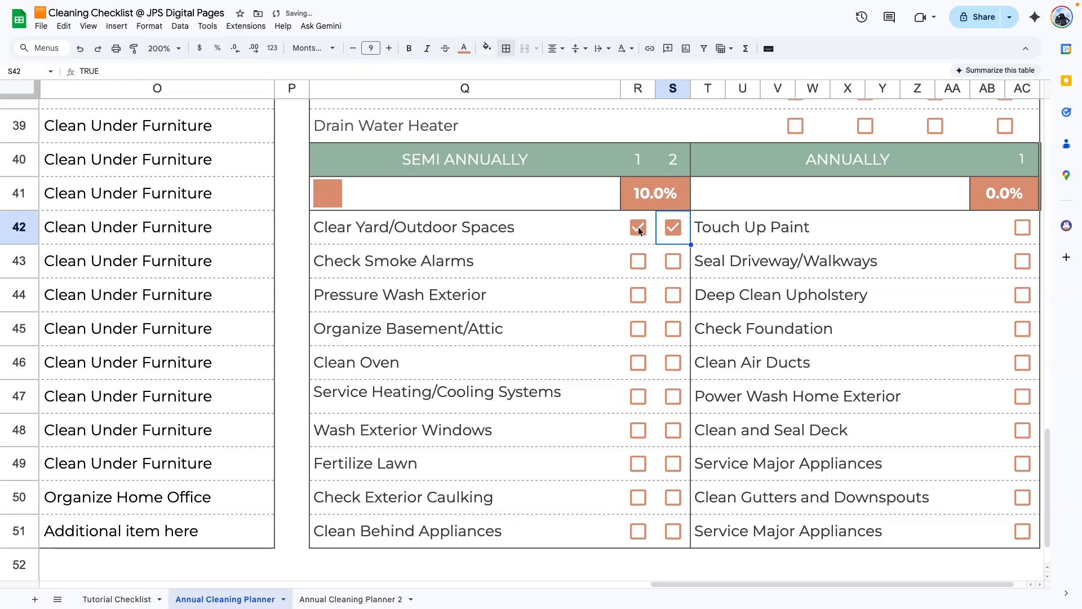
pyautogui.moveTo(411, 163); pyautogui.dragTo(645, 531)
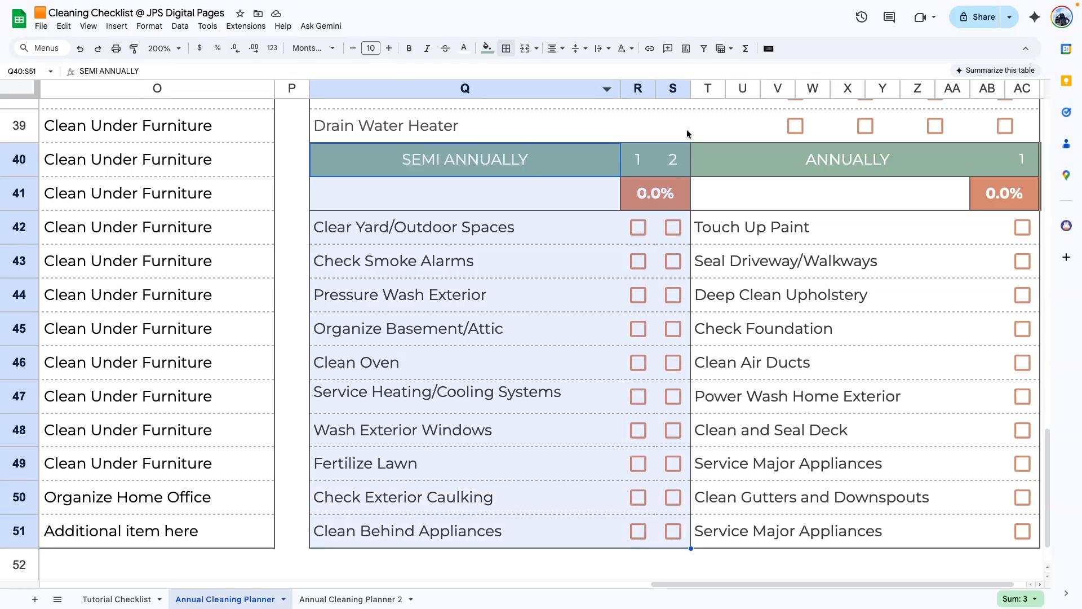
# Put an outer border around Q40:S51 in the Annual Cleaning Planner 2 sheet for the semi-annual section.
pyautogui.click(354, 597)
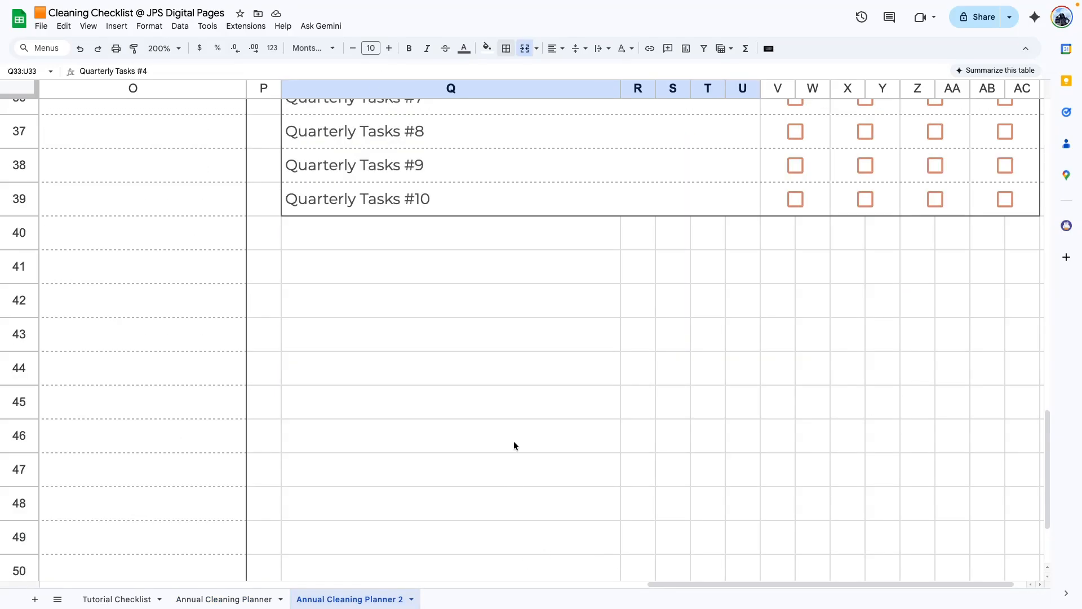
pyautogui.scroll(-2, 513, 446)
pyautogui.moveTo(397, 136)
pyautogui.mouseDown()
pyautogui.moveTo(663, 157)
pyautogui.moveTo(643, 506)
pyautogui.moveTo(658, 506)
pyautogui.mouseUp()
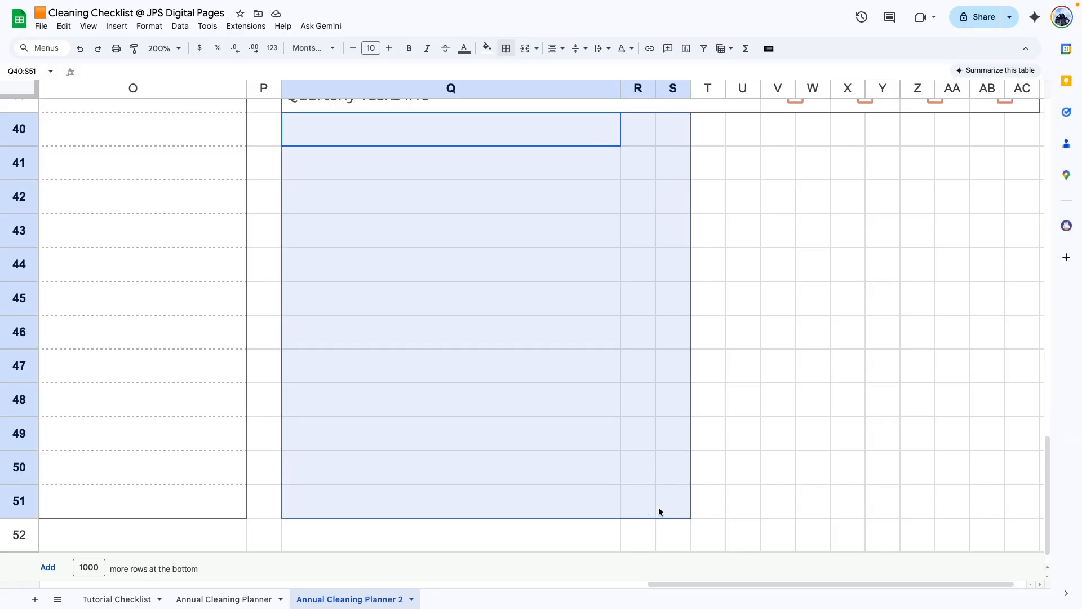
pyautogui.click(506, 49)
pyautogui.click(589, 72)
# Add an outer border around the semi-annual header row Q40:S40.
pyautogui.scroll(2, 569, 223)
pyautogui.moveTo(564, 224); pyautogui.dragTo(667, 230)
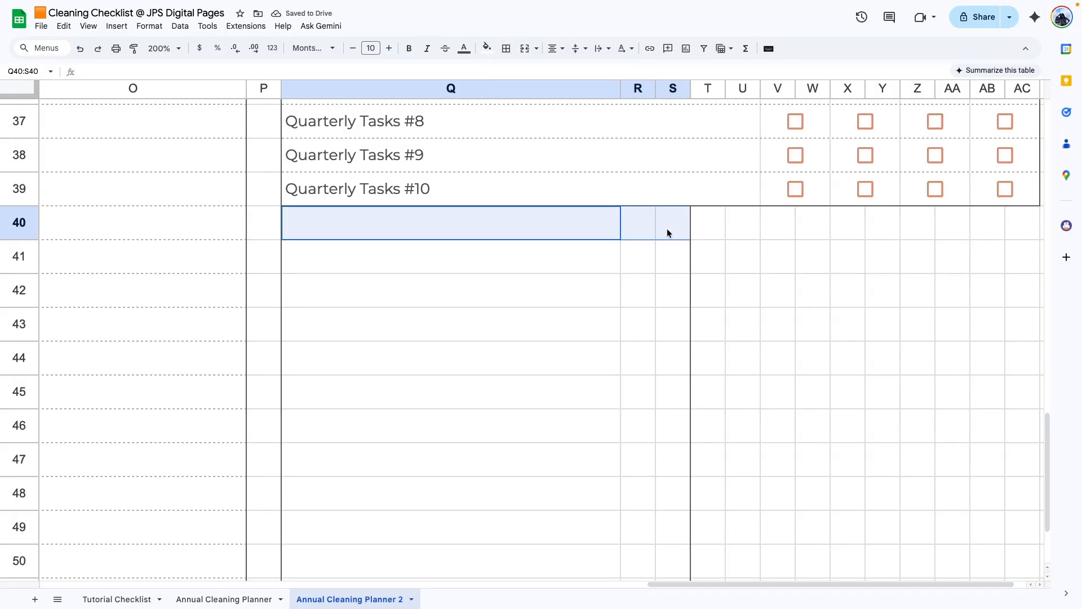
pyautogui.scroll(3, 601, 217)
pyautogui.click(506, 49)
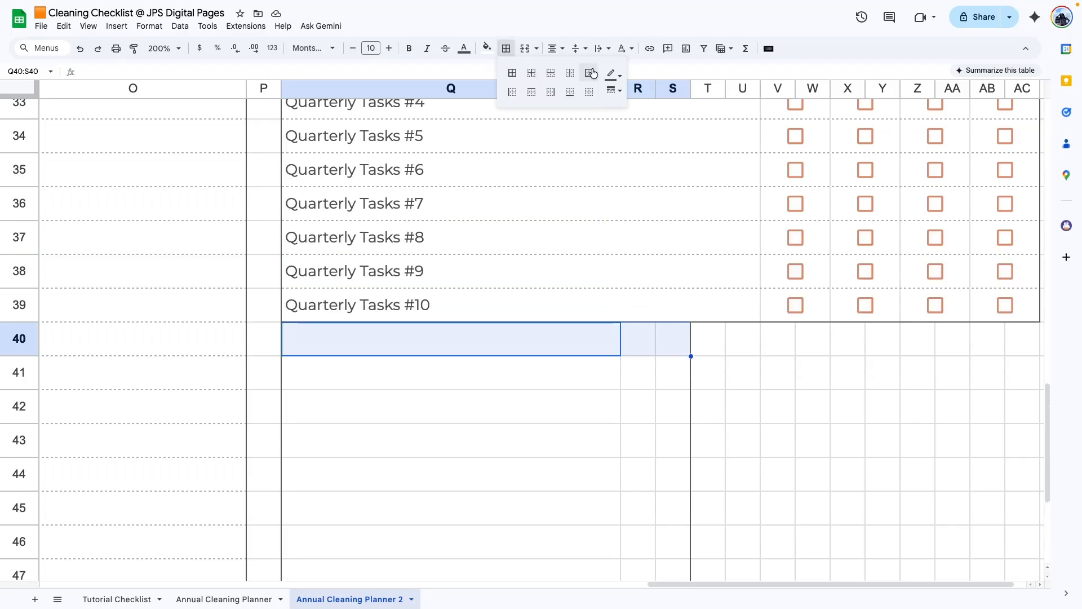
pyautogui.click(592, 74)
# Add an outer border around the progress row Q41:S41 and merge R41:S41 for the percentage.
pyautogui.moveTo(331, 370); pyautogui.dragTo(658, 378)
pyautogui.click(509, 49)
pyautogui.click(586, 73)
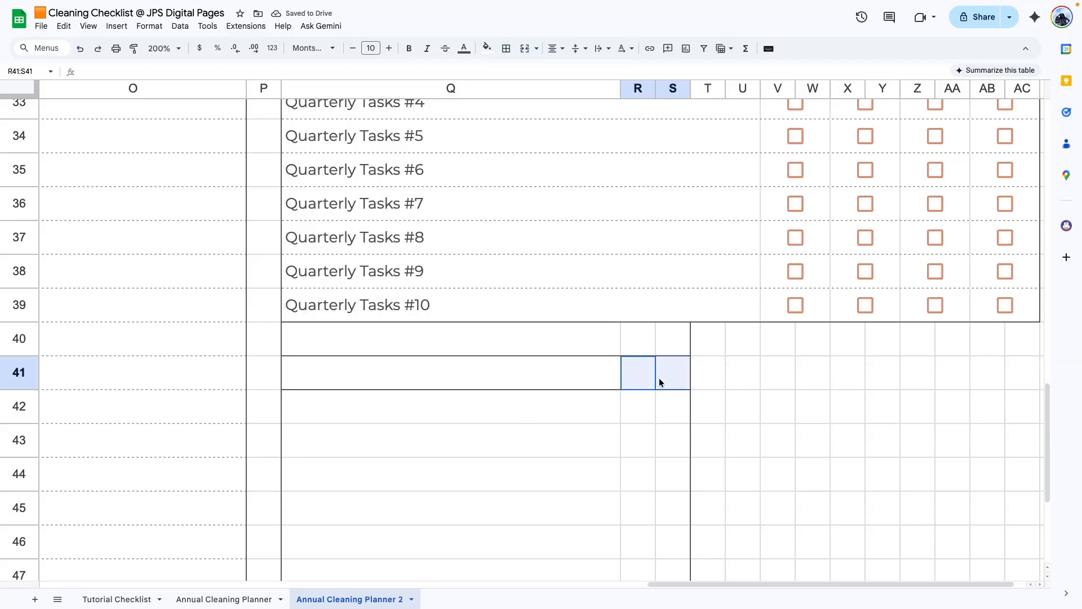
pyautogui.click(521, 54)
# Apply dashed inner horizontal borders to the semi-annual task rows Q42:S51.
pyautogui.scroll(-2, 370, 224)
pyautogui.click(370, 223)
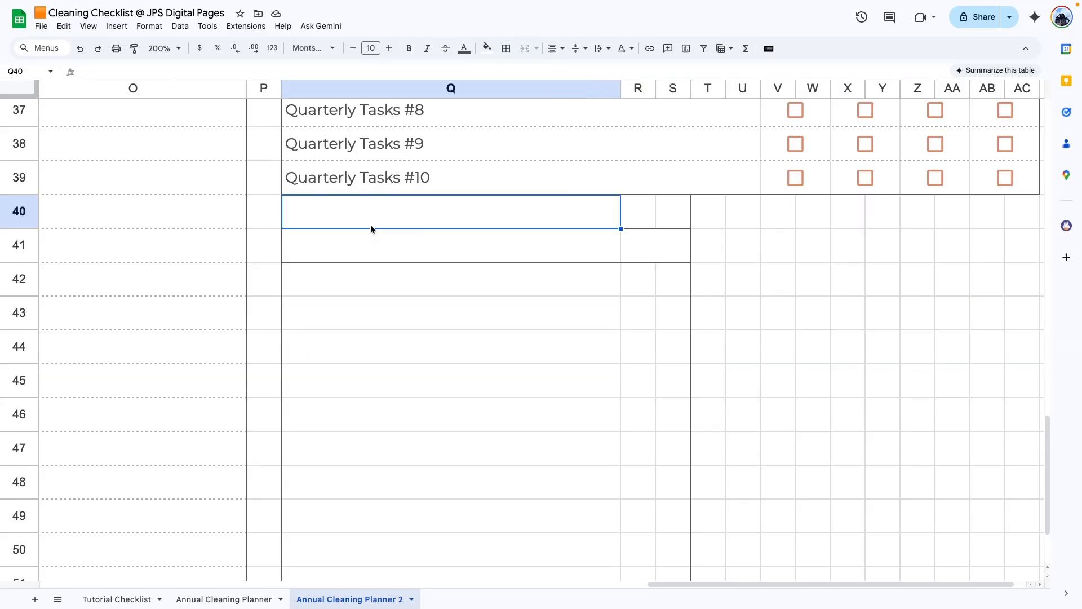
pyautogui.scroll(-2, 391, 286)
pyautogui.click(388, 327)
pyautogui.moveTo(326, 200); pyautogui.dragTo(660, 505)
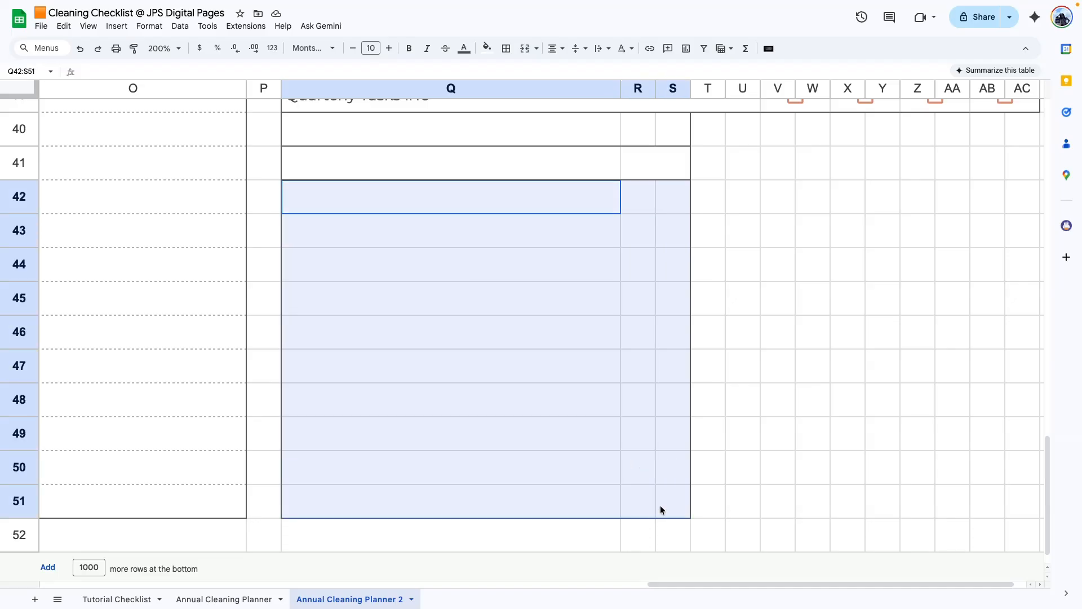
pyautogui.click(506, 48)
pyautogui.click(550, 73)
pyautogui.click(622, 77)
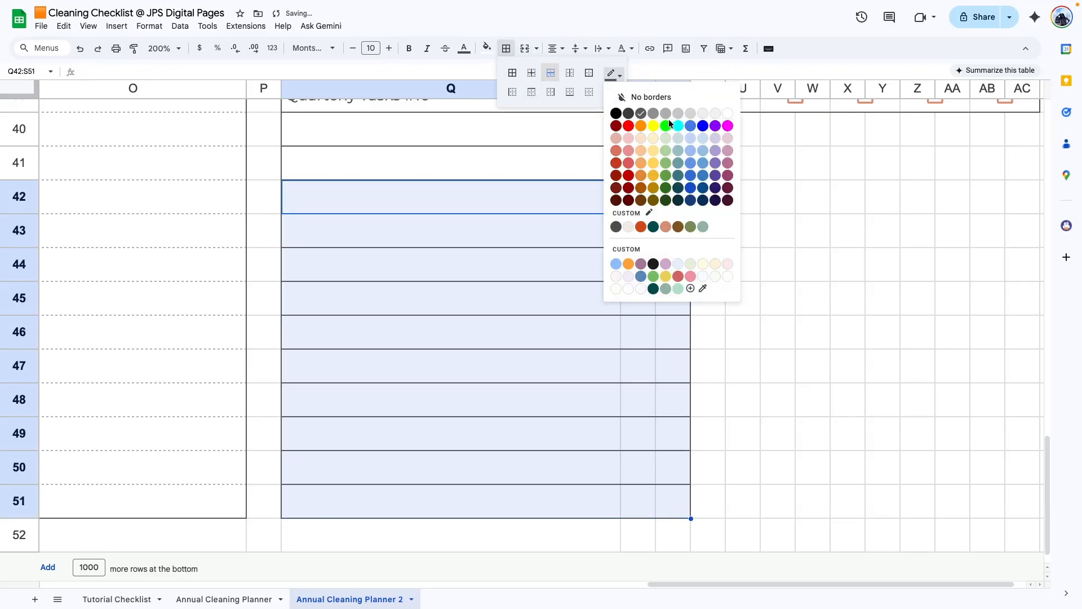
pyautogui.click(618, 91)
pyautogui.click(650, 148)
# Enter the header SEMI ANNUAL in Q40, with 1 in R40 and 2 in S40.
pyautogui.scroll(2, 425, 271)
pyautogui.click(430, 207)
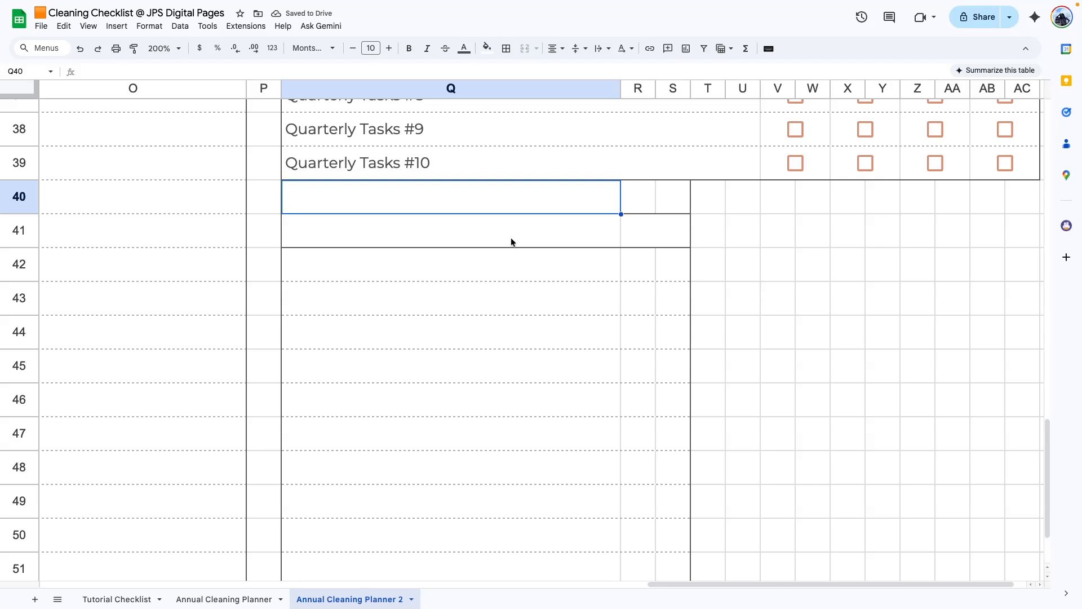
pyautogui.write('SEMI ANNUAL')
pyautogui.click(637, 197)
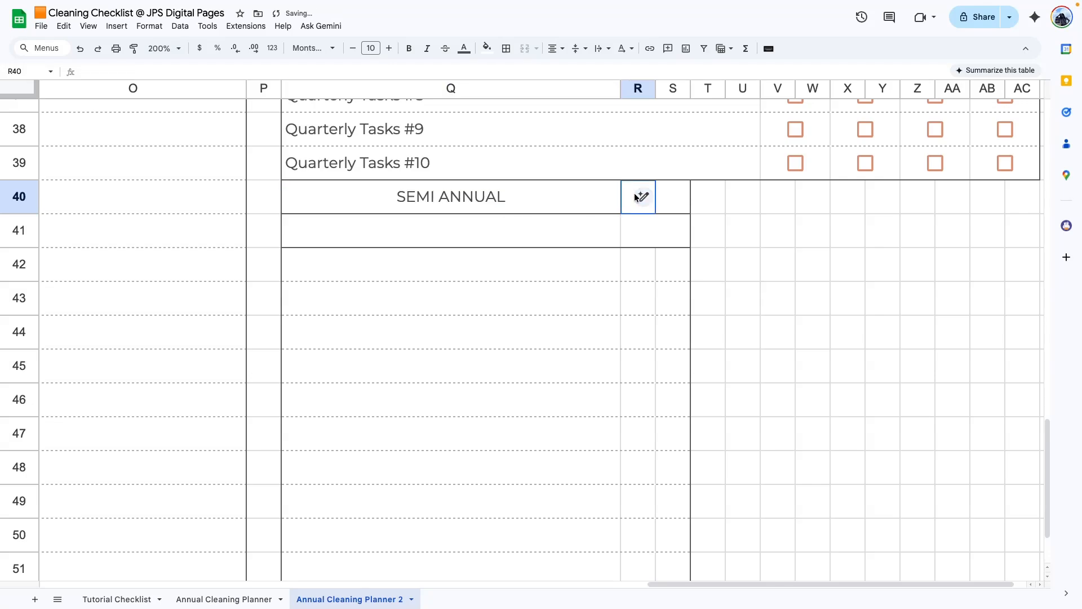
pyautogui.write('1')
pyautogui.press('Tab')
pyautogui.write('2')
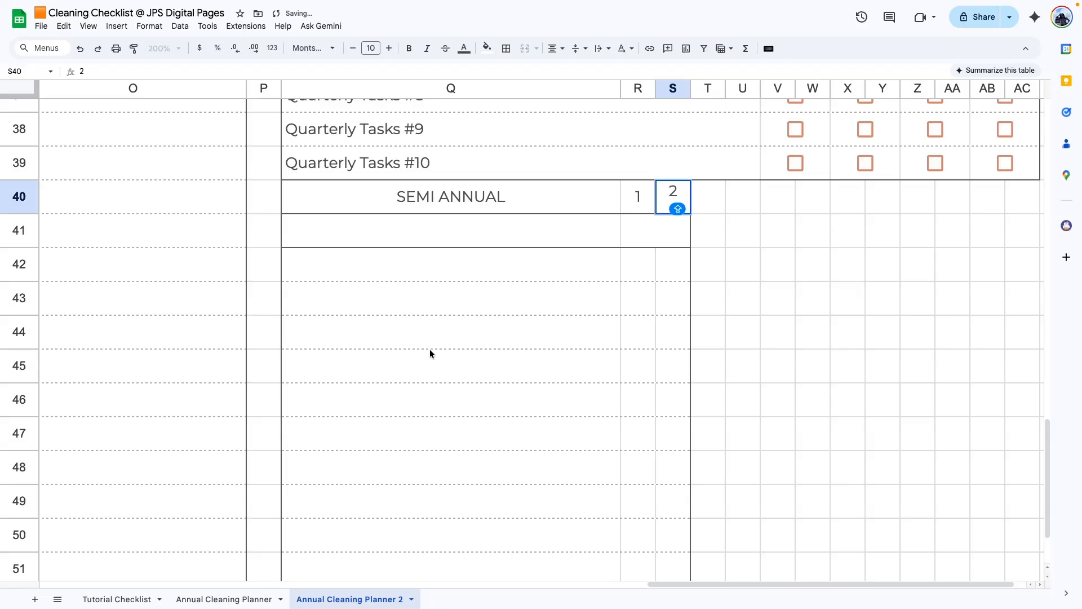
pyautogui.click(430, 352)
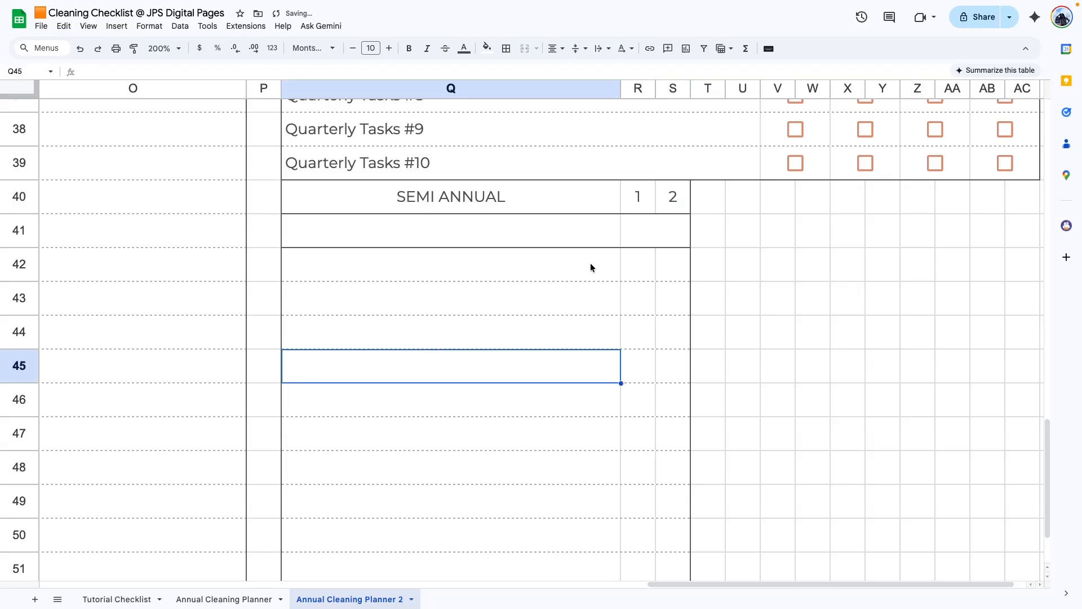
# Insert checkboxes in R42:S51 for the semi-annual tasks.
pyautogui.scroll(-2, 590, 267)
pyautogui.moveTo(637, 202); pyautogui.dragTo(678, 502)
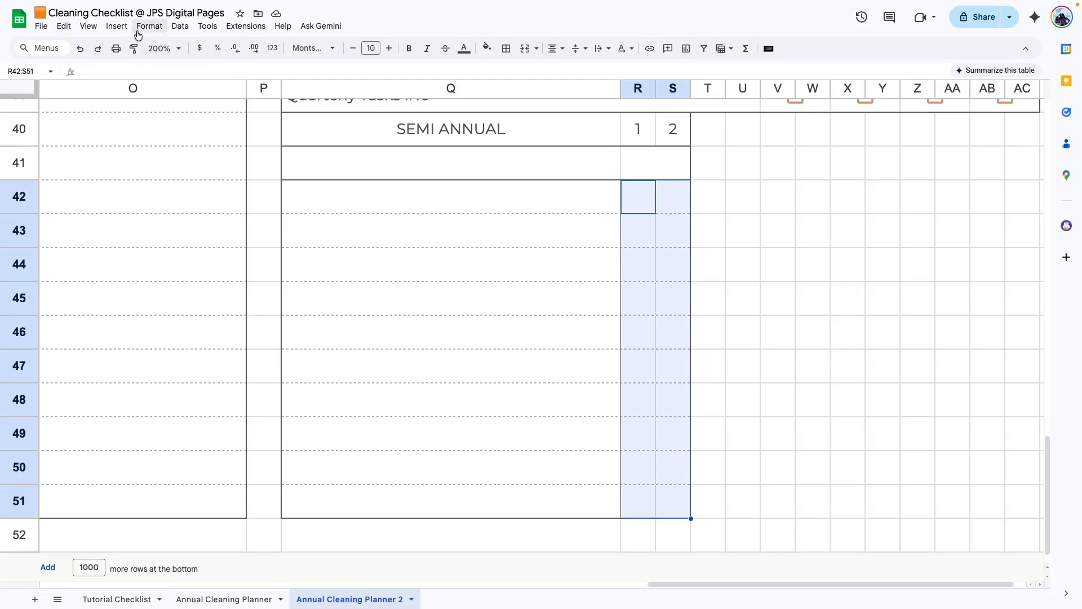
pyautogui.click(118, 26)
pyautogui.click(151, 301)
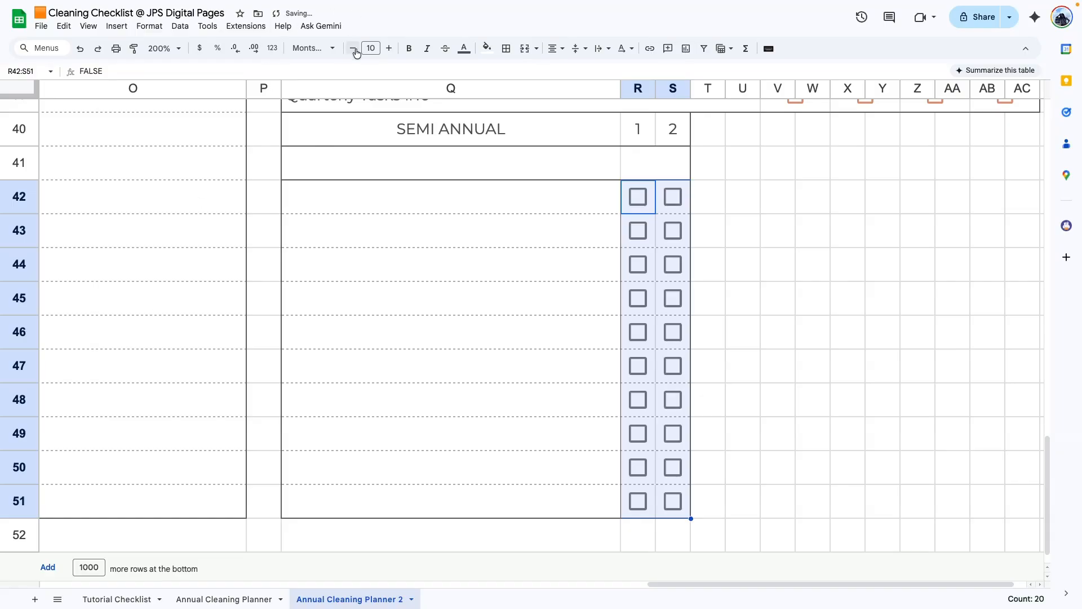
# Enter the progress bar formula =SPARKLINE(COUNTIF(R41:S51, TRUE), {"charttype","bar";"max",COUNTA(R41:S51);"color1","#de9779"}) in Q41 of the semi-annual section.
pyautogui.click(448, 320)
pyautogui.scroll(2, 529, 248)
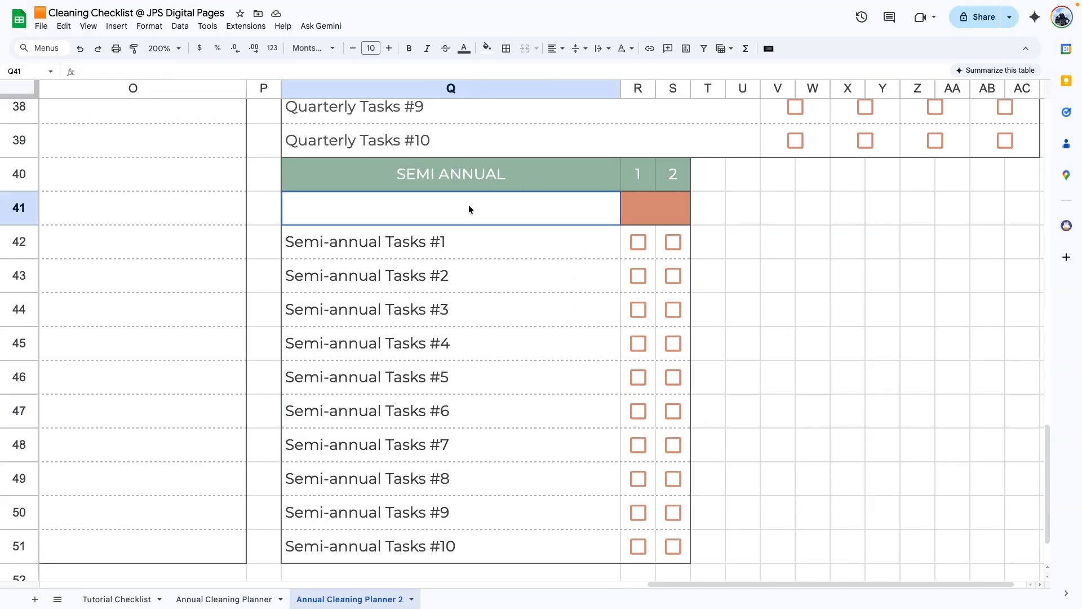
pyautogui.doubleClick(468, 205)
pyautogui.write('=SPARKLINE(COUNTIF(R41:S51, TRUE), {"charttype","bar";"max",COUNTA(R41:S51);"color1","#de9779"})')
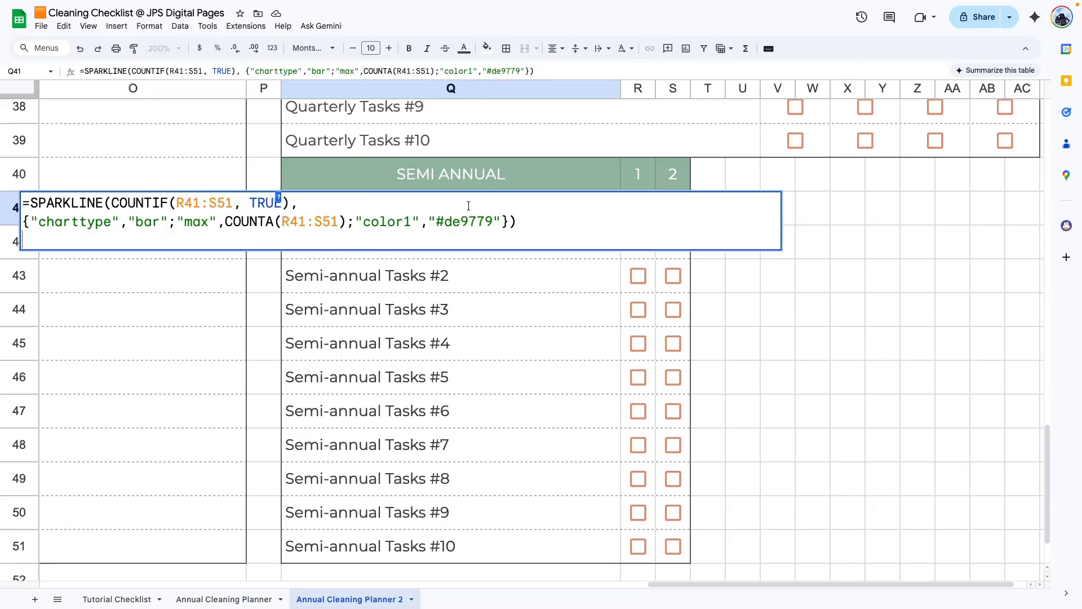
pyautogui.press('Return')
# Correct both ranges in the Q41 progress bar formula to R42:S51.
pyautogui.doubleClick(539, 205)
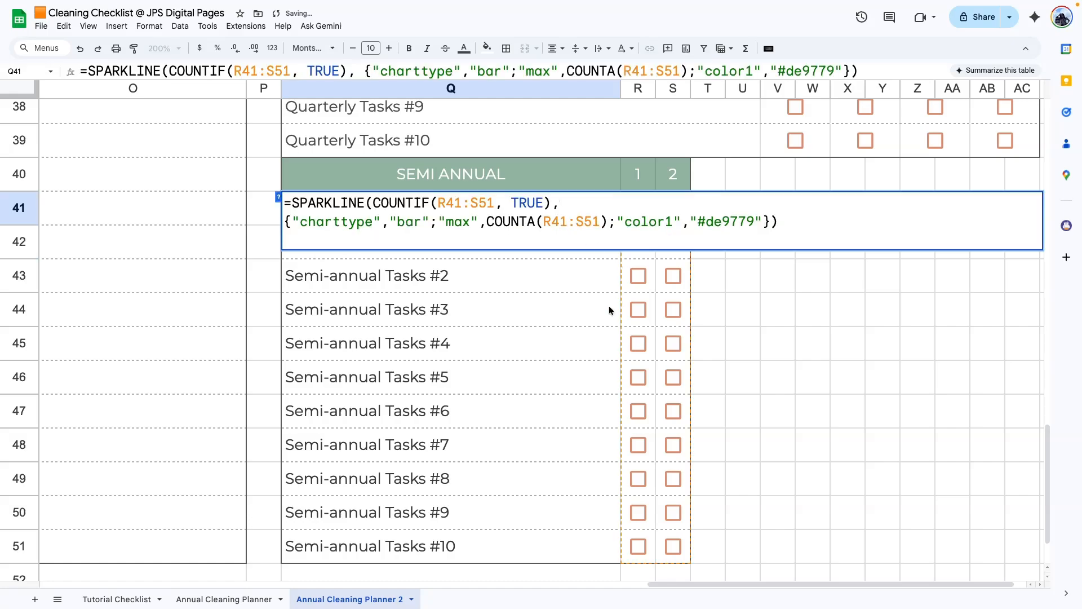
pyautogui.scroll(1, 609, 306)
pyautogui.scroll(1, 716, 313)
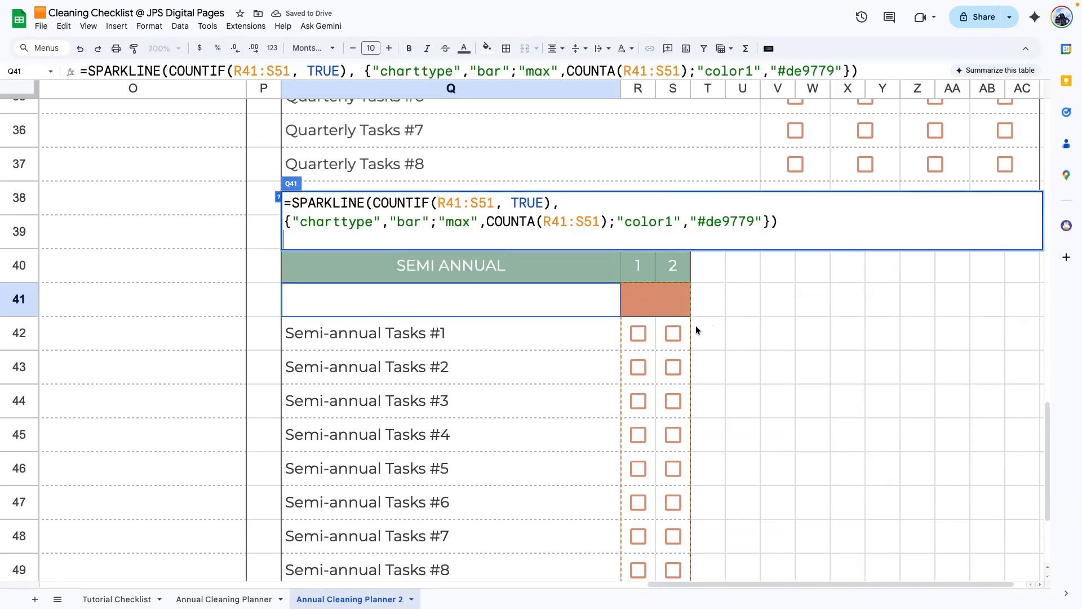
pyautogui.scroll(-3, 695, 326)
pyautogui.scroll(5, 659, 367)
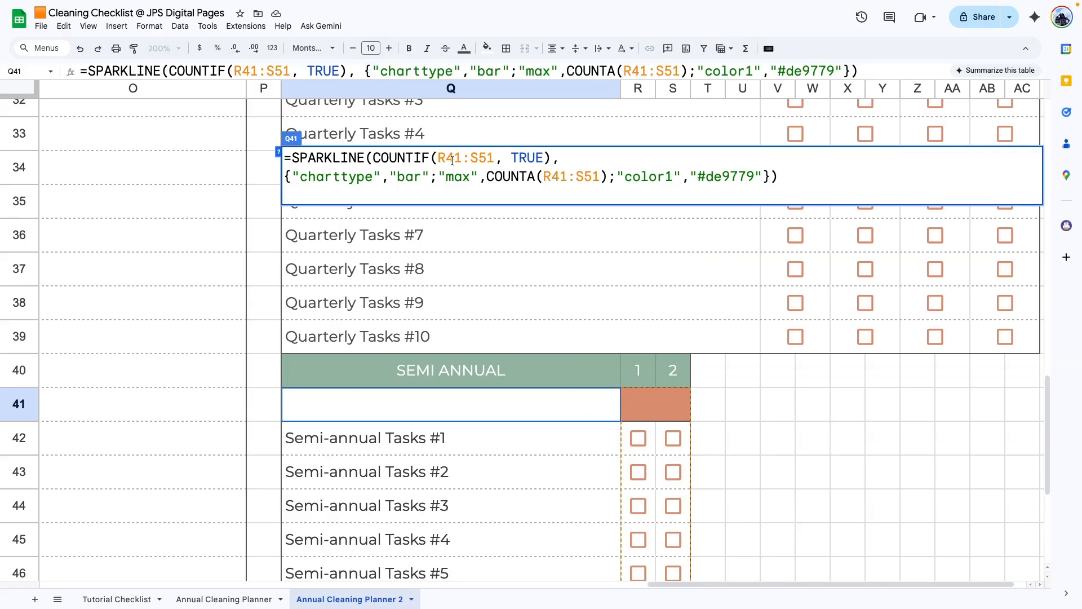
pyautogui.moveTo(456, 159); pyautogui.dragTo(463, 160)
pyautogui.write('2')
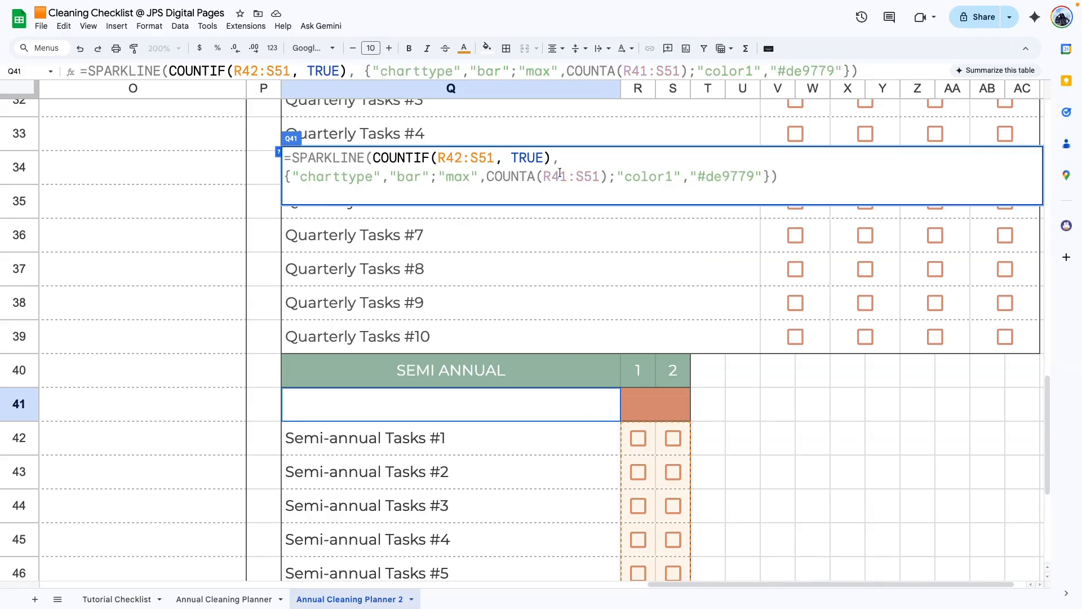
pyautogui.moveTo(560, 176); pyautogui.dragTo(567, 176)
pyautogui.write('2')
pyautogui.press('Return')
pyautogui.scroll(-4, 661, 216)
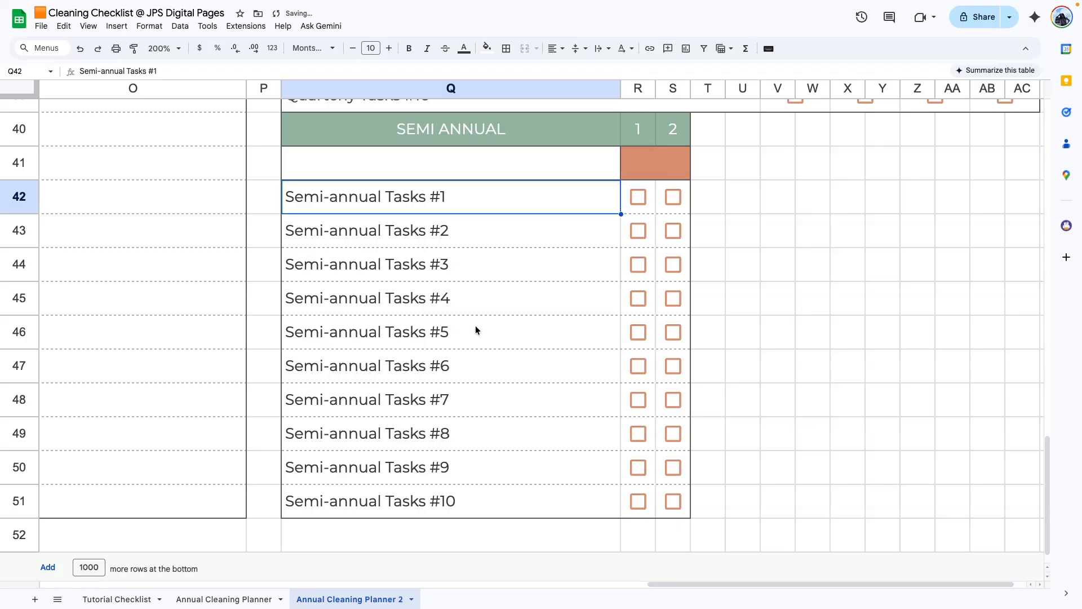
# Enter the percentage formula =COUNTIF(R42:S51, TRUE) / COUNTA(R42:S51) in the merged cell R41:S41.
pyautogui.click(210, 600)
pyautogui.click(349, 599)
pyautogui.doubleClick(663, 167)
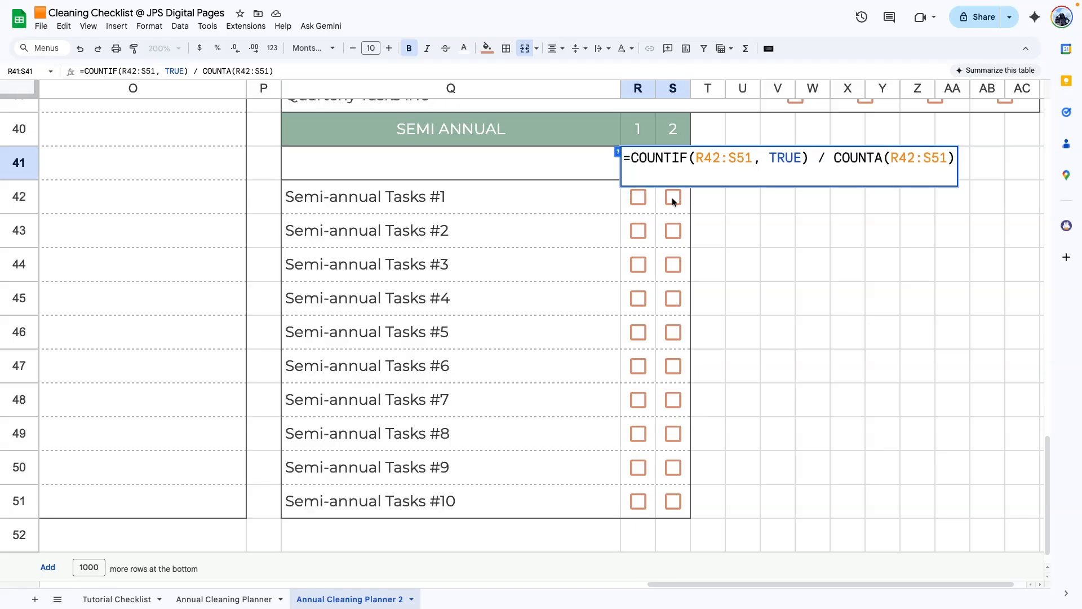
pyautogui.press('Return')
pyautogui.click(503, 331)
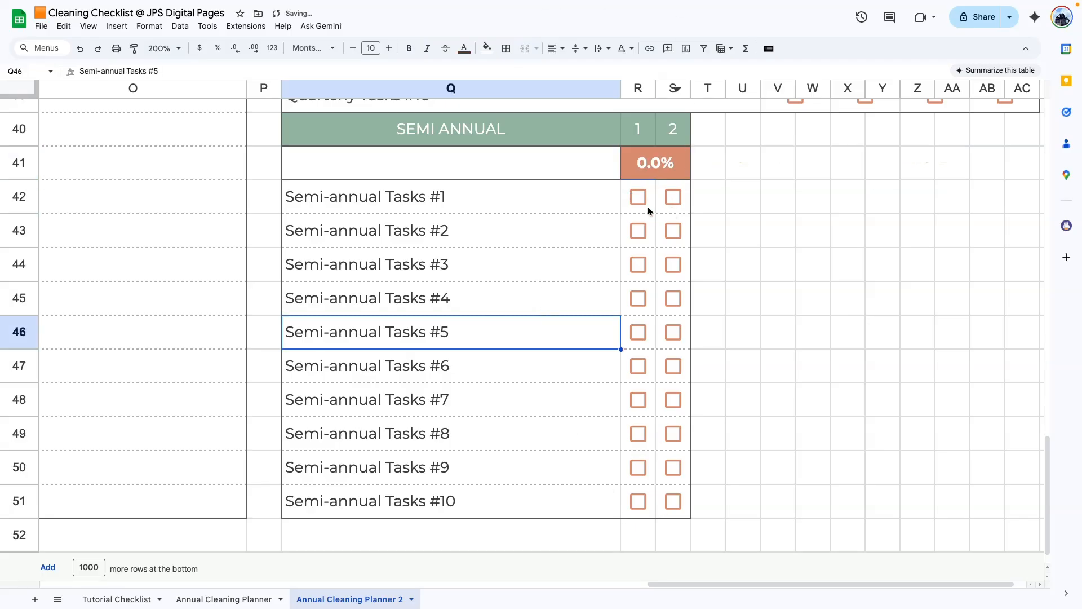
# Tick both checkboxes of Semi-annual Tasks #1 to test the progress bar and percentage.
pyautogui.click(638, 198)
pyautogui.click(674, 200)
pyautogui.click(638, 232)
pyautogui.click(669, 236)
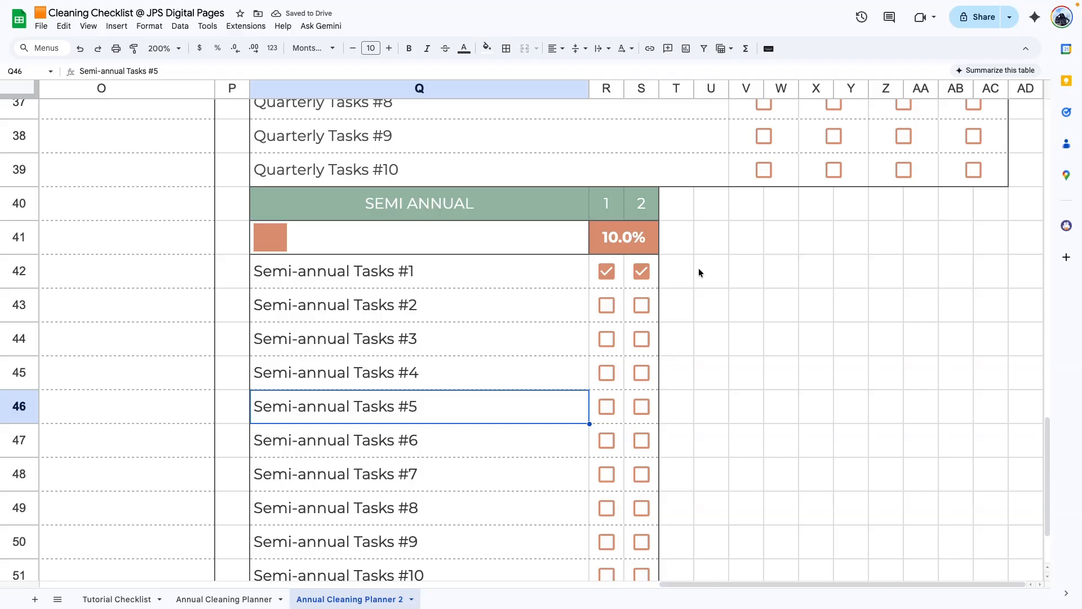
# Add an outer border around the annual section T40:AC51.
pyautogui.moveTo(669, 201); pyautogui.dragTo(979, 496)
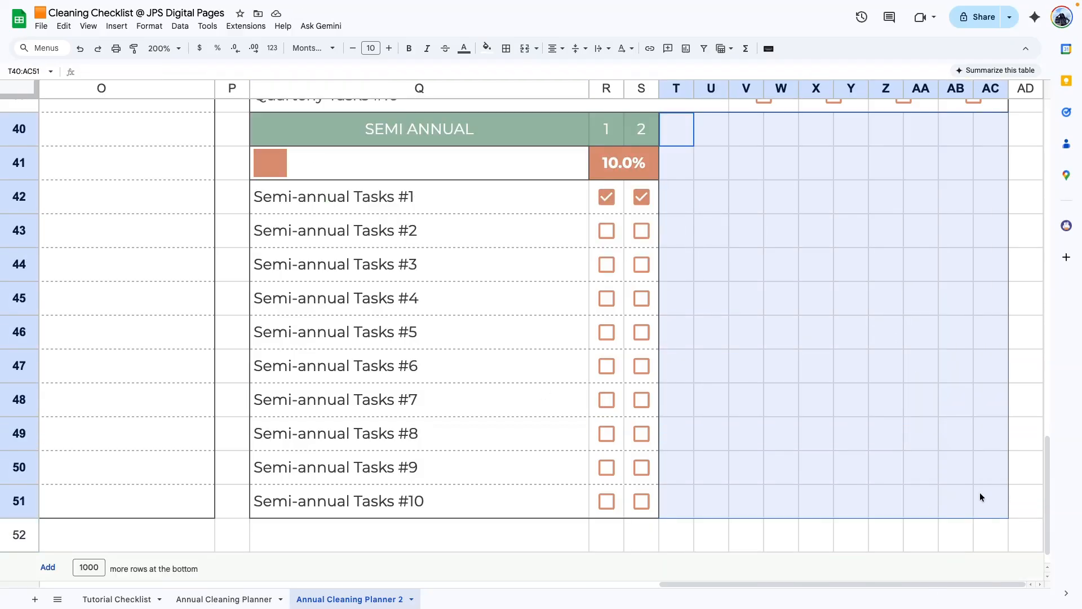
pyautogui.scroll(4, 913, 360)
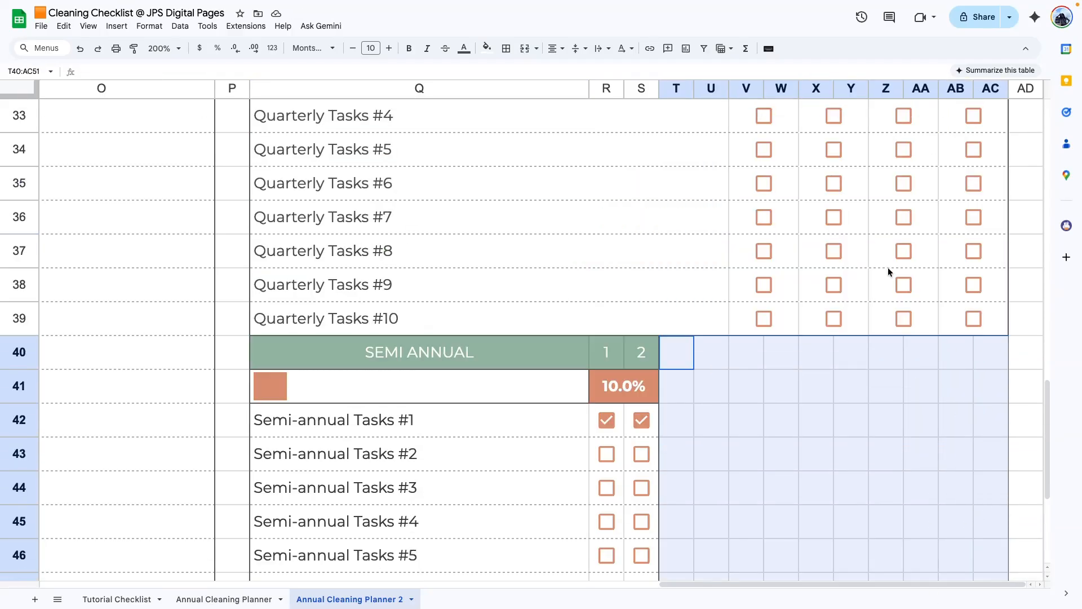
pyautogui.click(506, 49)
pyautogui.click(587, 72)
pyautogui.scroll(-3, 830, 320)
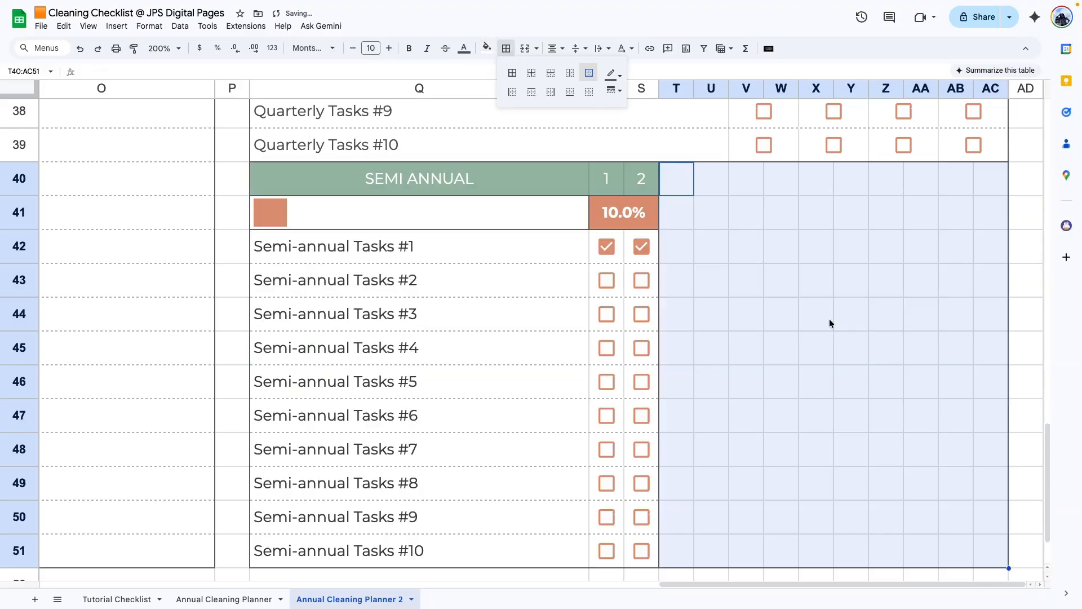
pyautogui.click(845, 342)
# Add outer borders around the annual header row T40:AC40 and the progress row T41:AC41.
pyautogui.moveTo(671, 186); pyautogui.dragTo(978, 188)
pyautogui.click(506, 49)
pyautogui.click(589, 73)
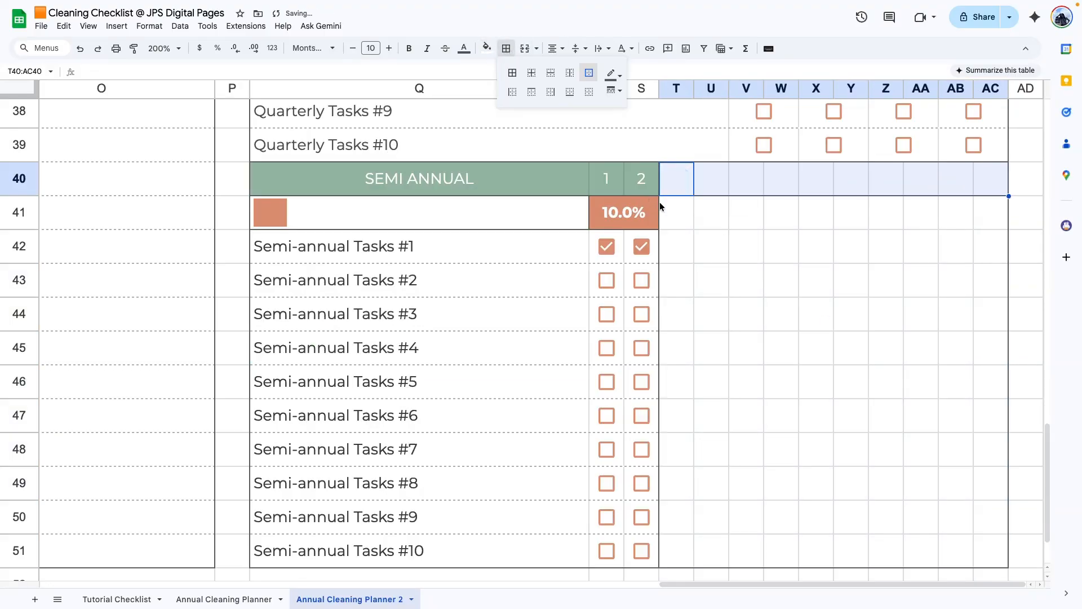
pyautogui.moveTo(665, 212); pyautogui.dragTo(983, 218)
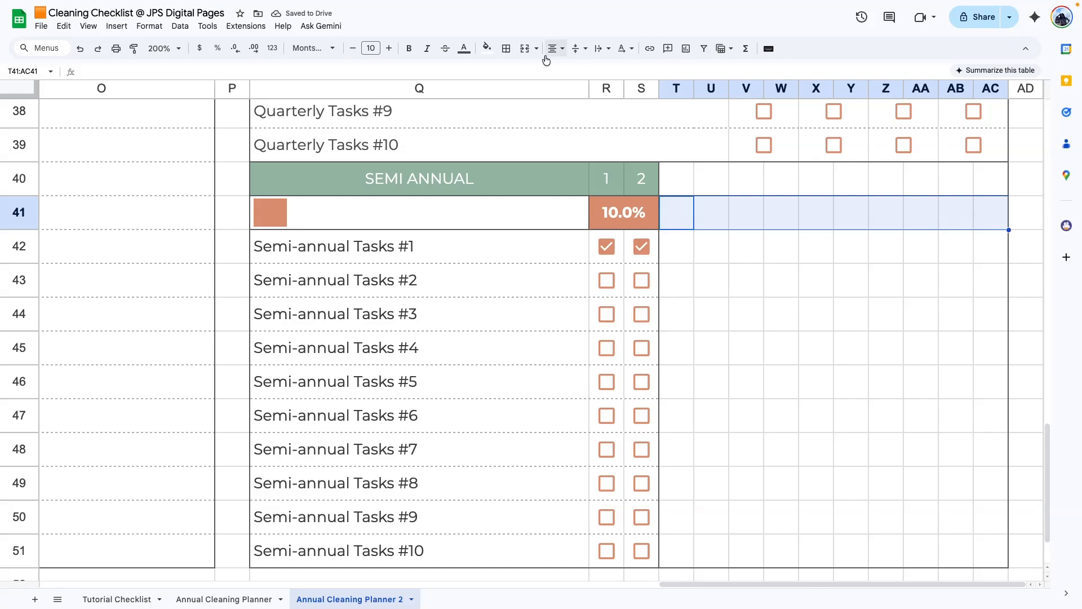
pyautogui.click(506, 49)
pyautogui.click(589, 73)
# Apply dashed inner horizontal borders to the annual task rows T42:AC51.
pyautogui.moveTo(674, 246); pyautogui.dragTo(976, 546)
pyautogui.click(505, 49)
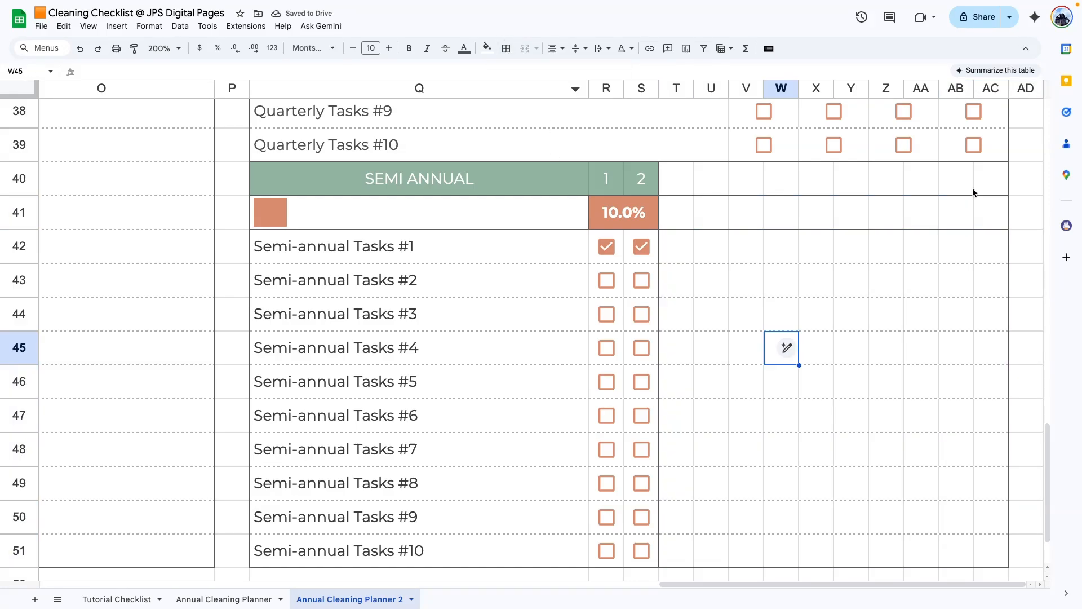
pyautogui.click(975, 186)
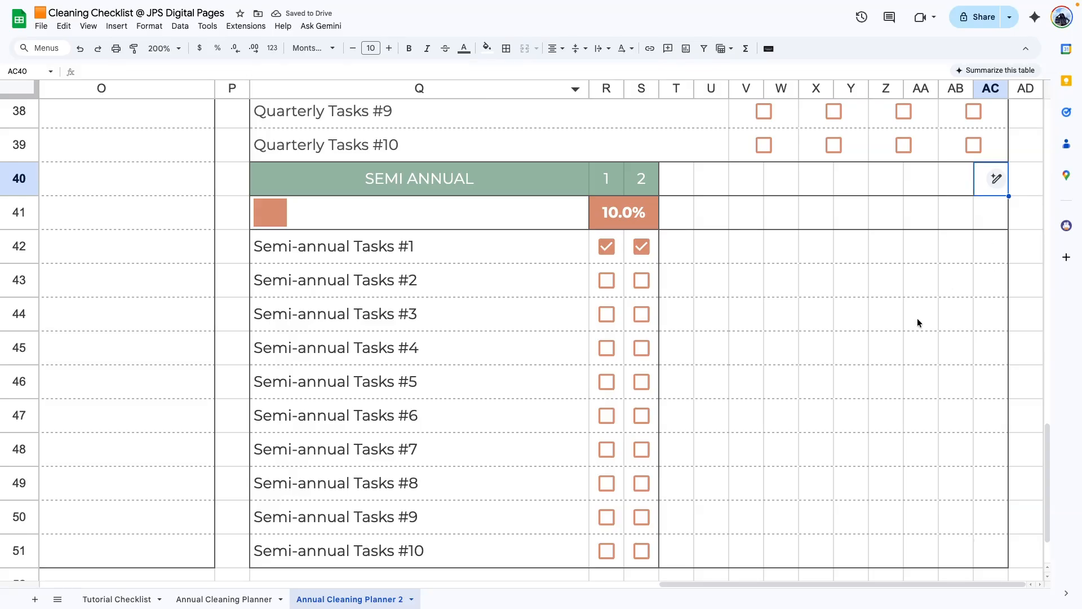
pyautogui.click(918, 338)
# Enter 1 in AC40, then merge T40:AB40 and enter the header ANNUAL in it.
pyautogui.click(987, 186)
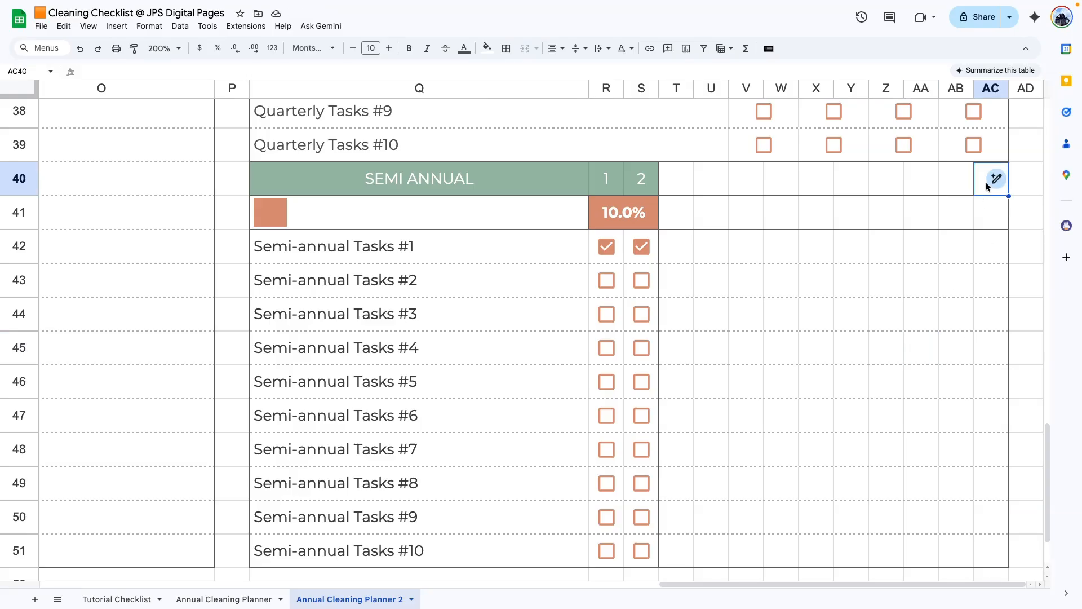
pyautogui.write('1')
pyautogui.click(850, 315)
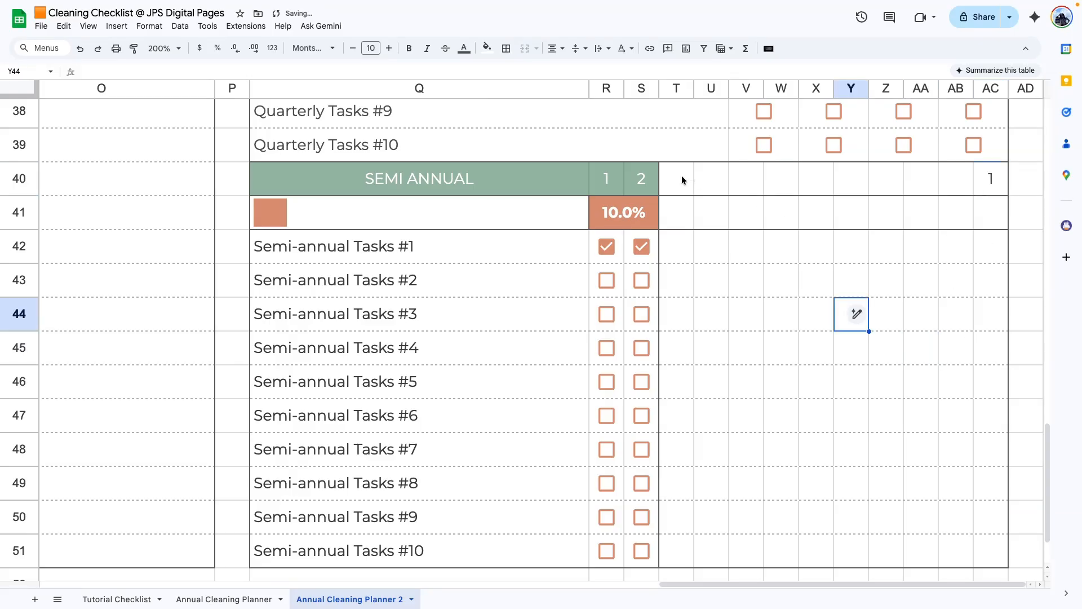
pyautogui.moveTo(682, 179); pyautogui.dragTo(962, 180)
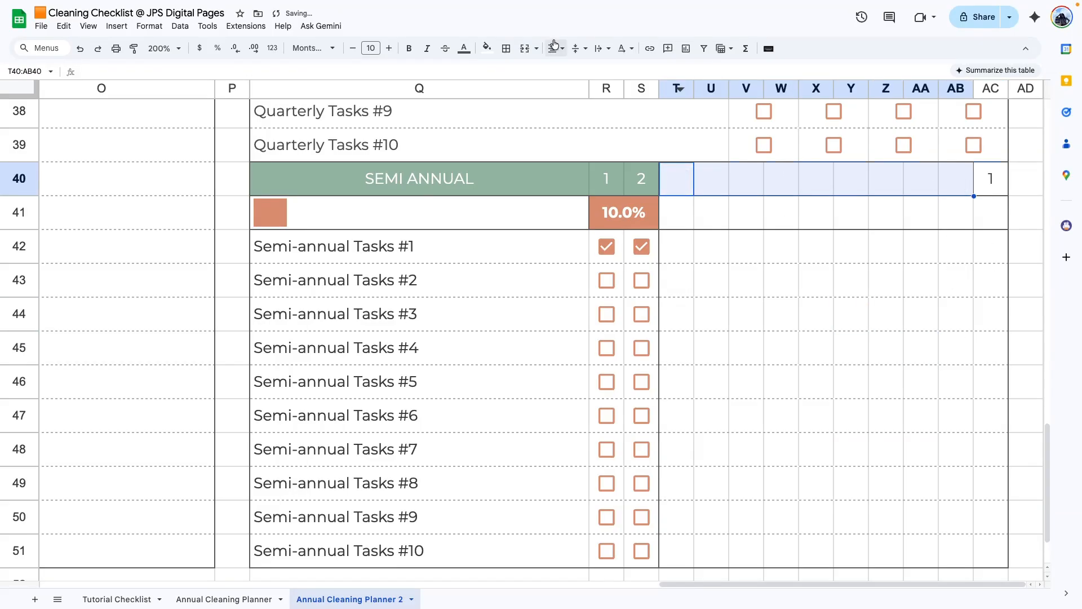
pyautogui.click(525, 48)
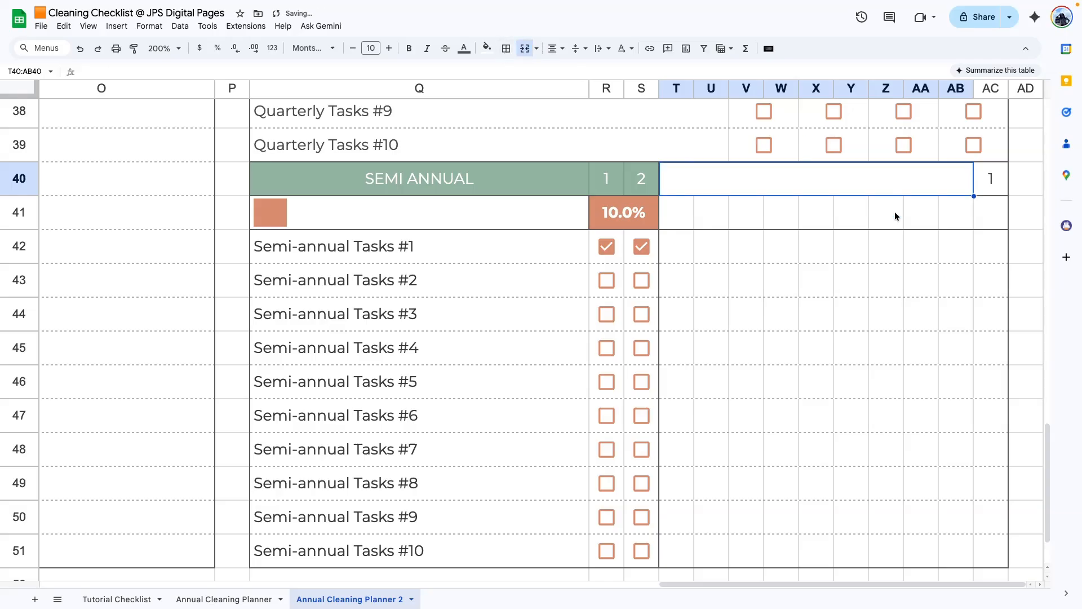
pyautogui.write('ANNUAL')
pyautogui.click(908, 350)
# Merge T41:AA41 for the annual progress bar and AB41:AC41 for its percentage.
pyautogui.moveTo(689, 217); pyautogui.dragTo(980, 207)
pyautogui.click(525, 50)
pyautogui.click(525, 48)
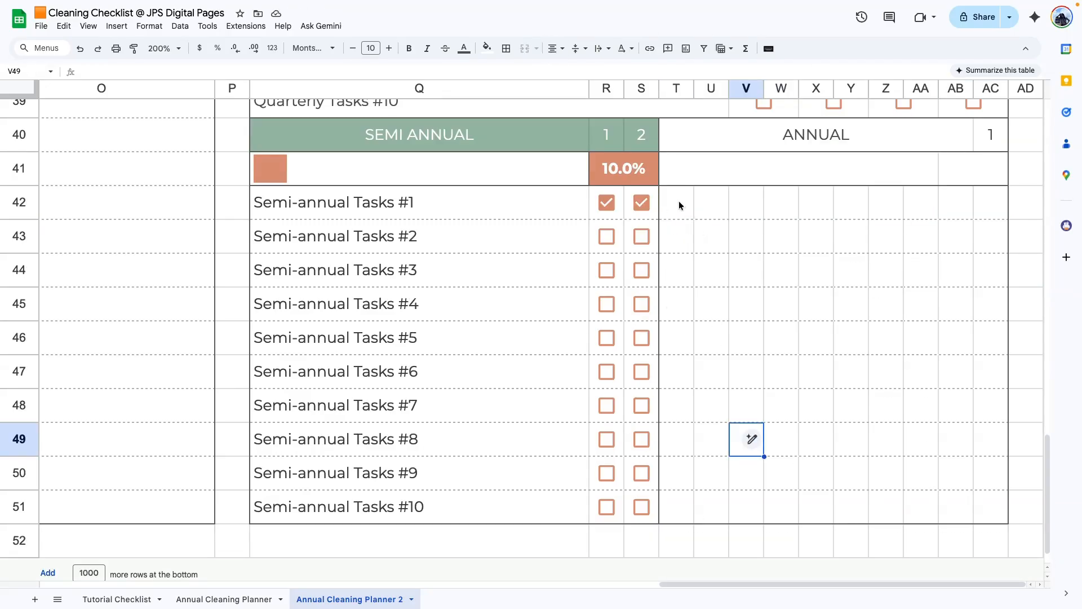
# Merge the annual task cells T42:AB51 horizontally, row by row.
pyautogui.moveTo(676, 203); pyautogui.dragTo(950, 512)
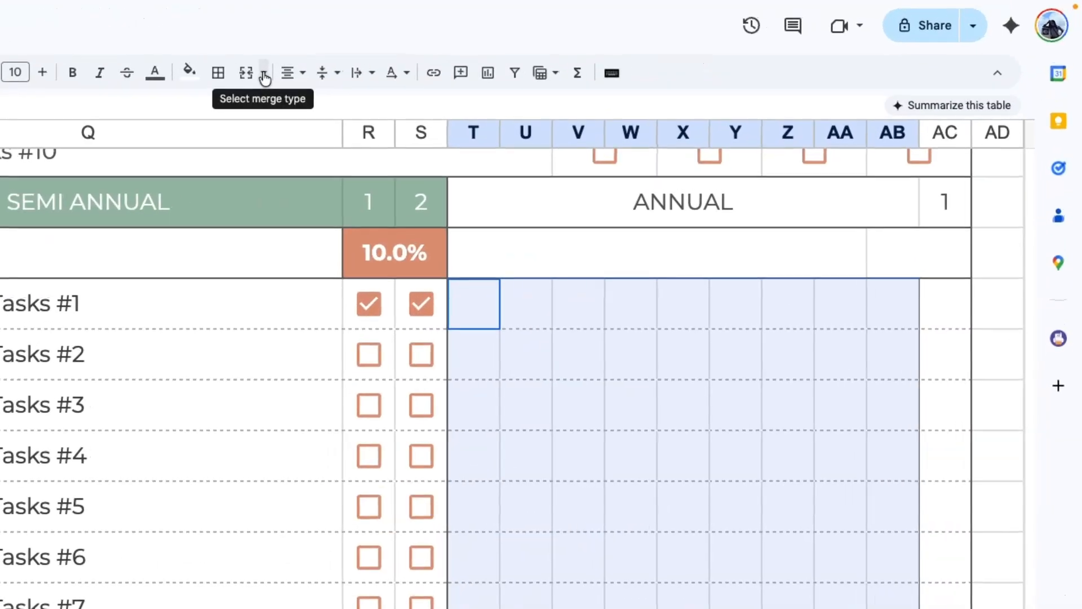
pyautogui.click(528, 49)
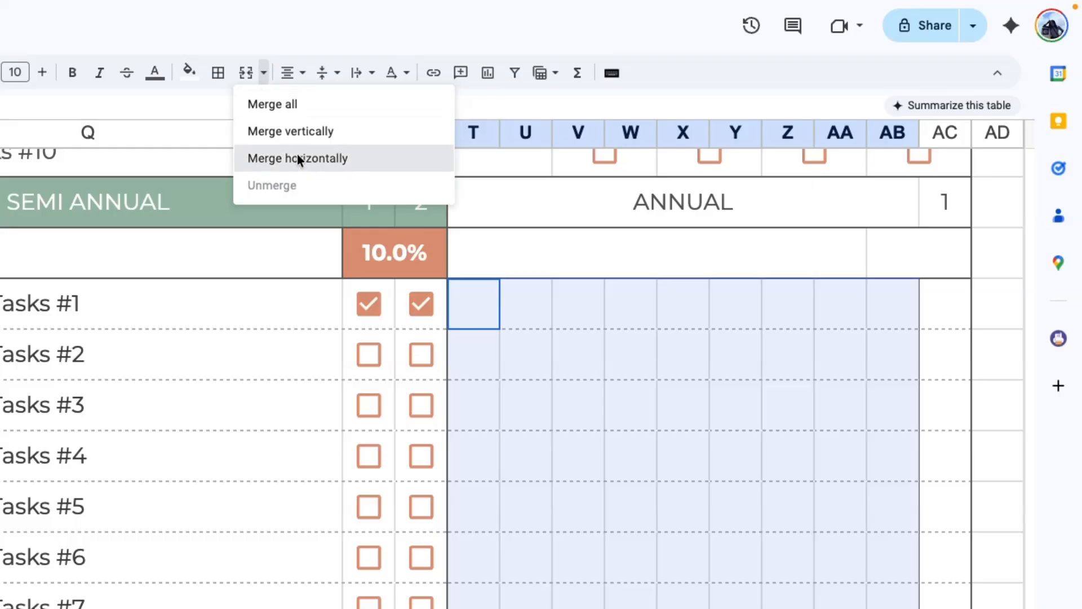
pyautogui.click(297, 156)
pyautogui.click(600, 506)
pyautogui.click(732, 473)
pyautogui.click(541, 309)
pyautogui.click(557, 354)
pyautogui.click(737, 401)
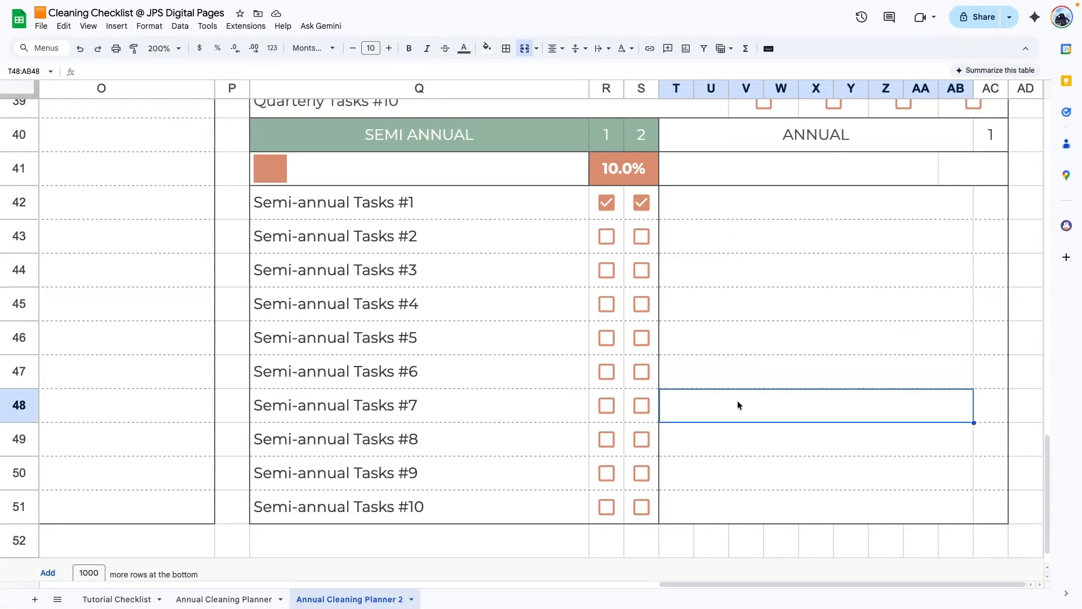
# Insert checkboxes in AC42:AC51 for the annual tasks.
pyautogui.moveTo(990, 202); pyautogui.dragTo(986, 512)
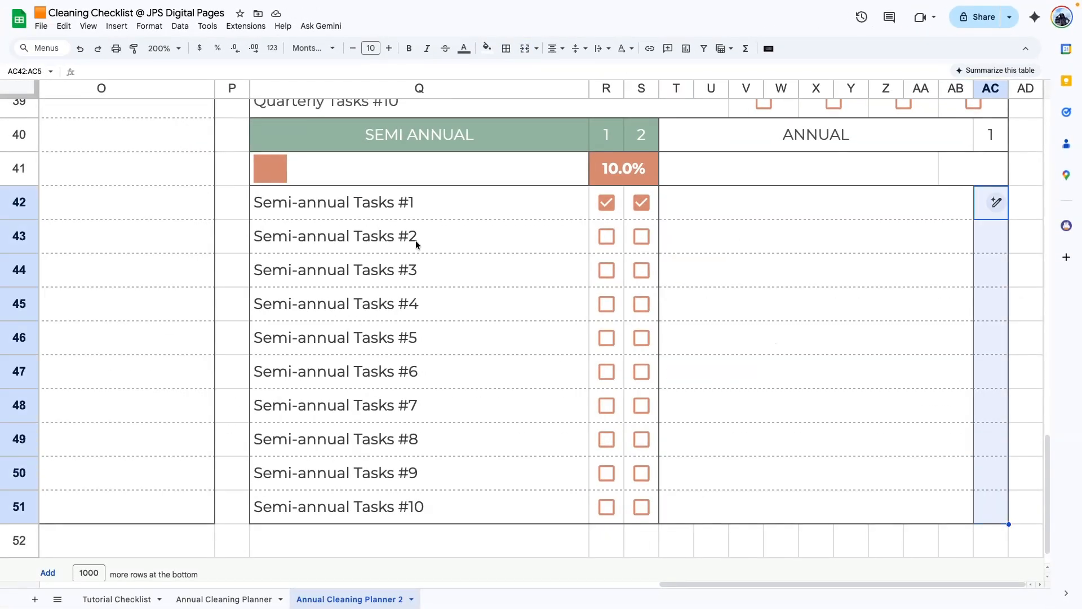
pyautogui.click(117, 26)
pyautogui.click(141, 299)
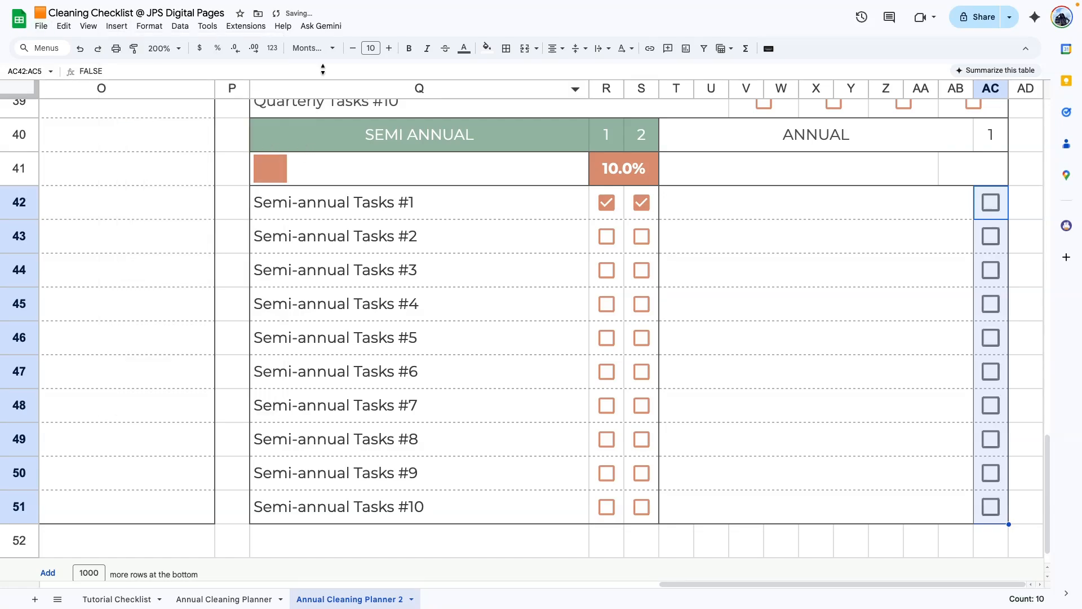
pyautogui.click(709, 276)
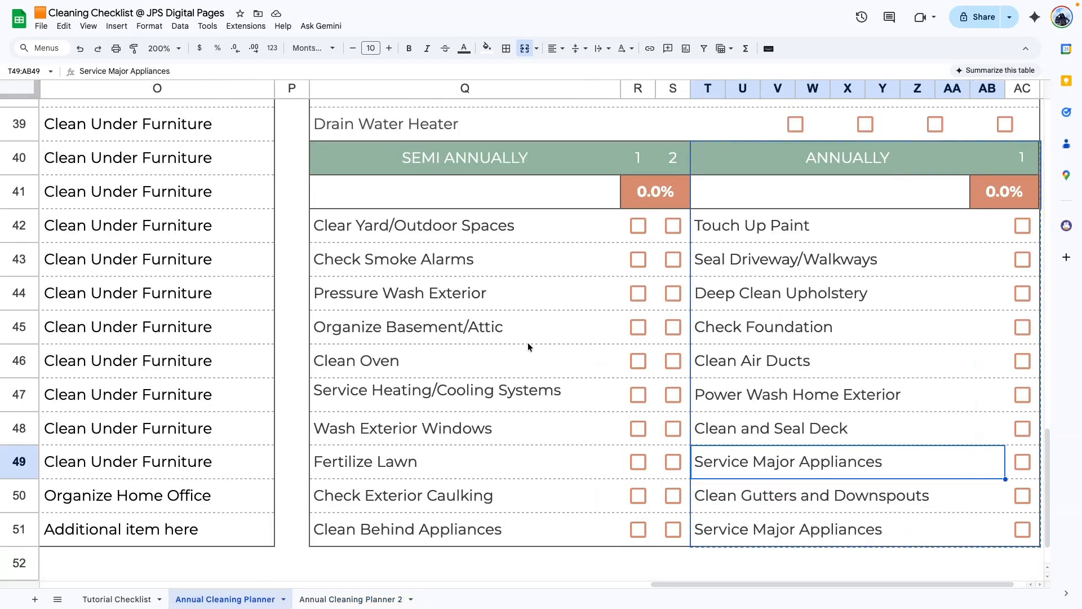
# Copy the annual SPARKLINE progress bar formula for AC42:AC51 from the finished planner sheet into T41:AA41 of Annual Cleaning Planner 2.
pyautogui.doubleClick(802, 198)
pyautogui.hotkey('ctrl', 'a')
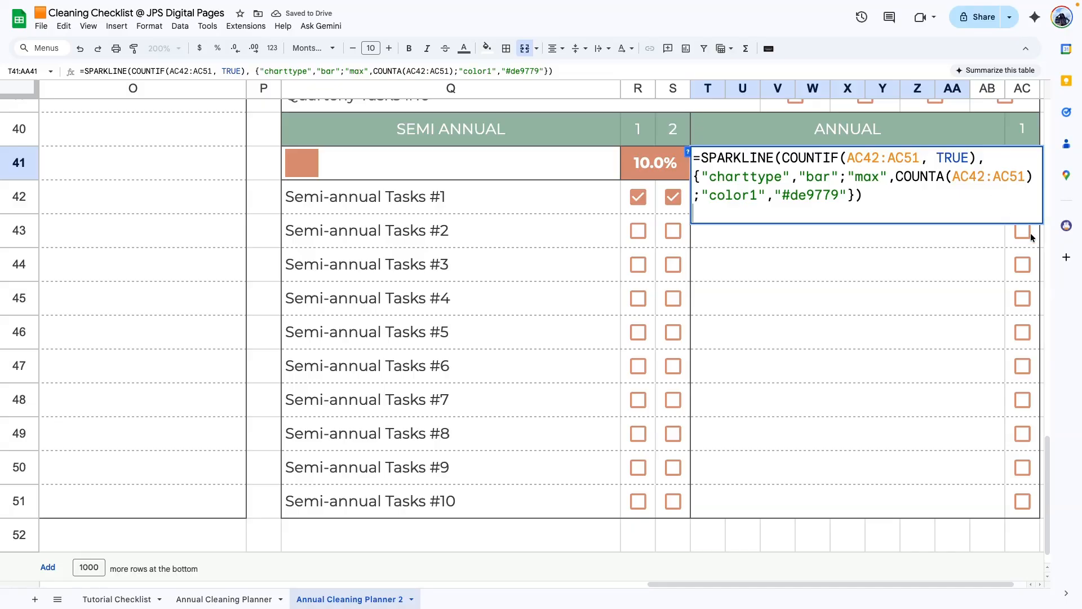
pyautogui.press('Return')
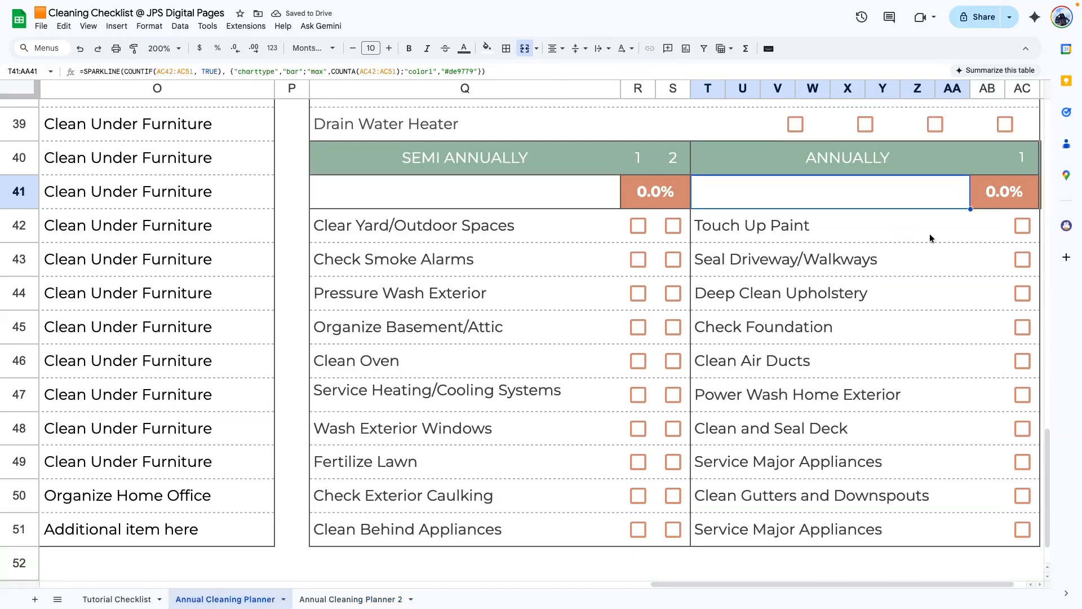
# Copy the percentage formula =COUNTIF(AC42:AC51, TRUE) / COUNTA(AC42:AC51) from the finished planner sheet into AB41:AC41 of Annual Cleaning Planner 2.
pyautogui.tripleClick(993, 194)
pyautogui.press('super+c')
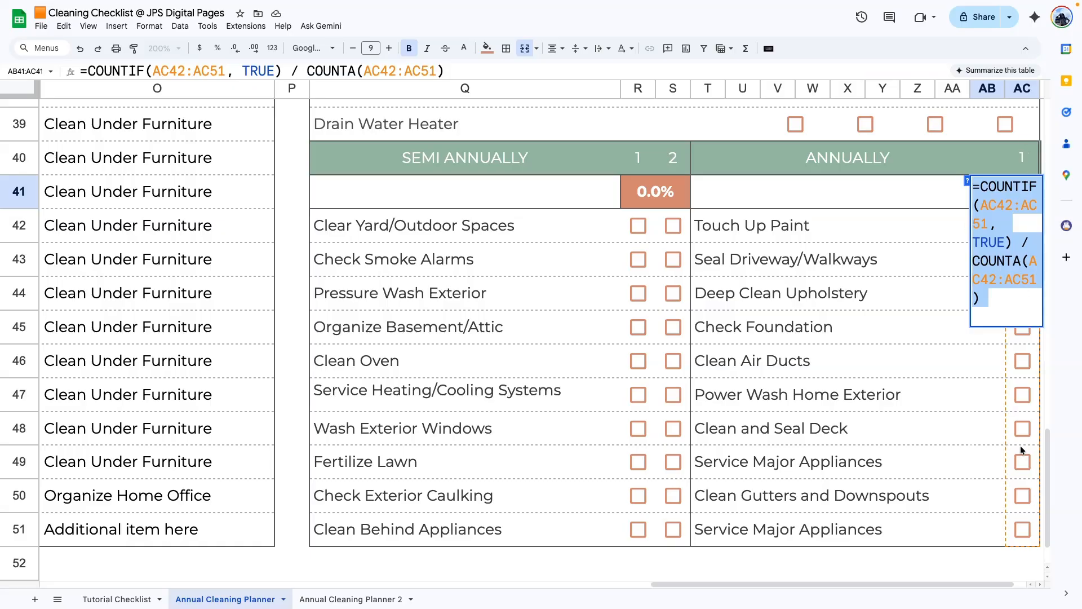
pyautogui.doubleClick(1005, 161)
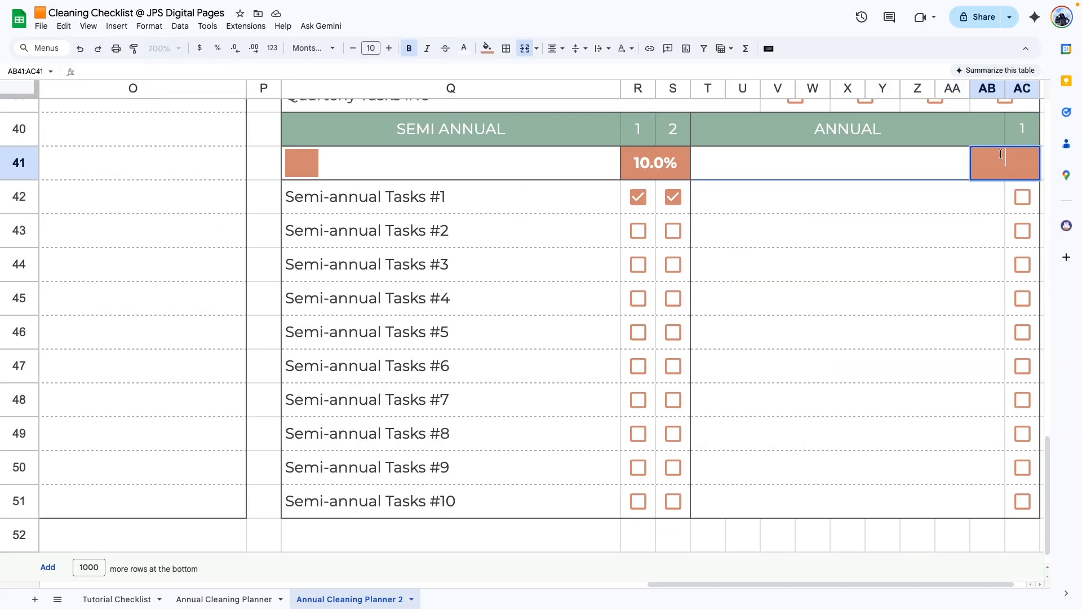
pyautogui.press('super+v')
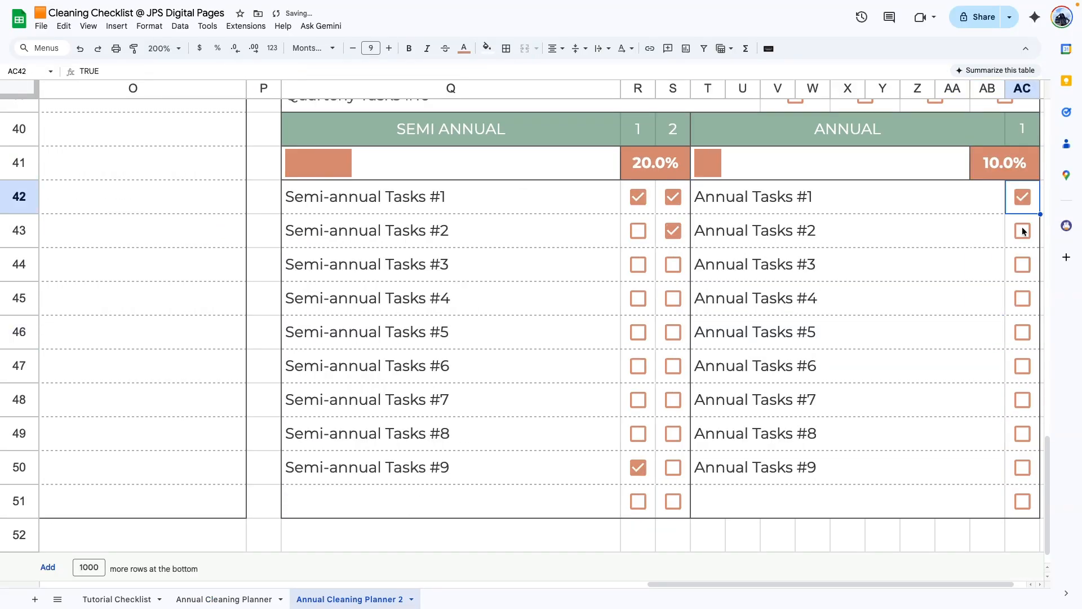
# Tick the checkboxes of Annual Tasks #2 to #5 to test the annual progress bar and percentage.
pyautogui.click(1022, 230)
pyautogui.click(1023, 263)
pyautogui.click(1022, 298)
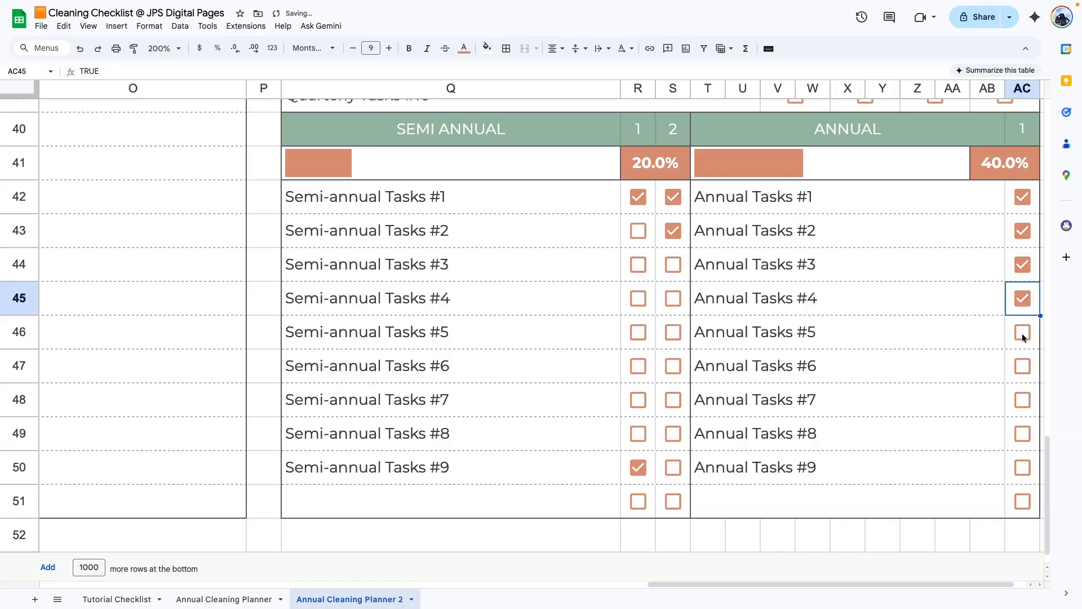
pyautogui.click(1022, 332)
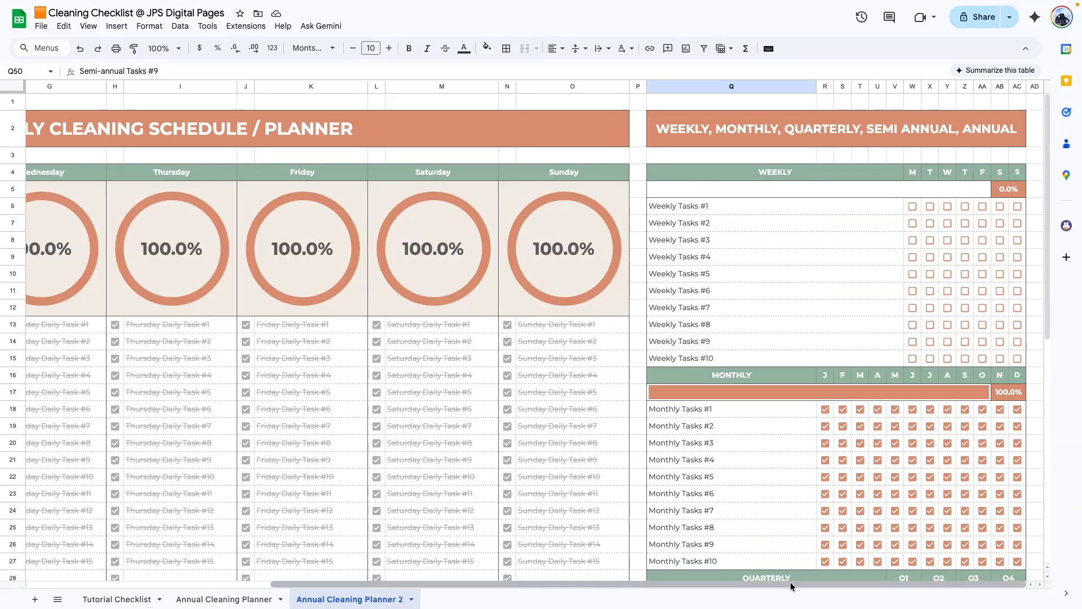
# Hide the gridlines on the Annual Cleaning Planner 2 sheet of the Cleaning Checklist spreadsheet.
pyautogui.moveTo(787, 584); pyautogui.dragTo(543, 584)
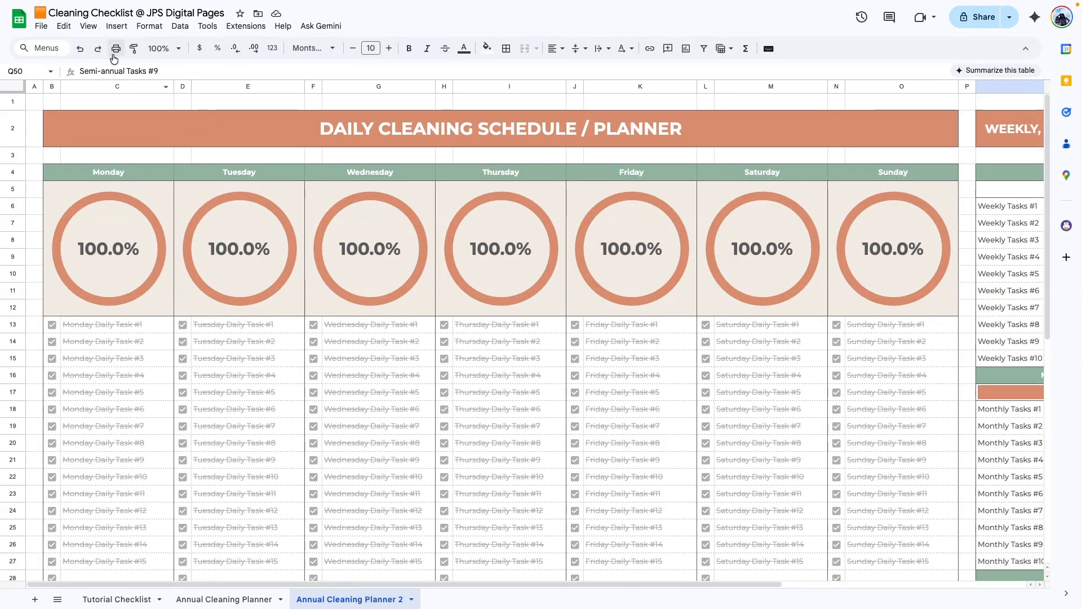
pyautogui.click(88, 32)
pyautogui.moveTo(107, 46)
pyautogui.click(304, 68)
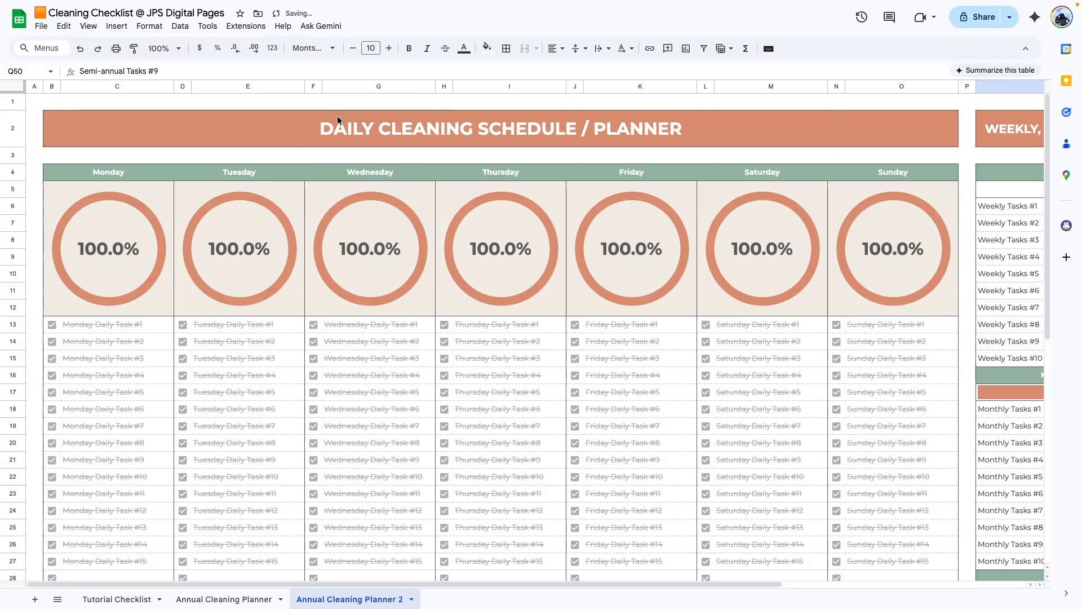
pyautogui.scroll(-4, 352, 315)
pyautogui.scroll(-3, 352, 315)
# Switch to the finished Annual Cleaning Planner spreadsheet and examine the weekly progress bar and percentage formulas in row 5.
pyautogui.moveTo(413, 584); pyautogui.dragTo(629, 584)
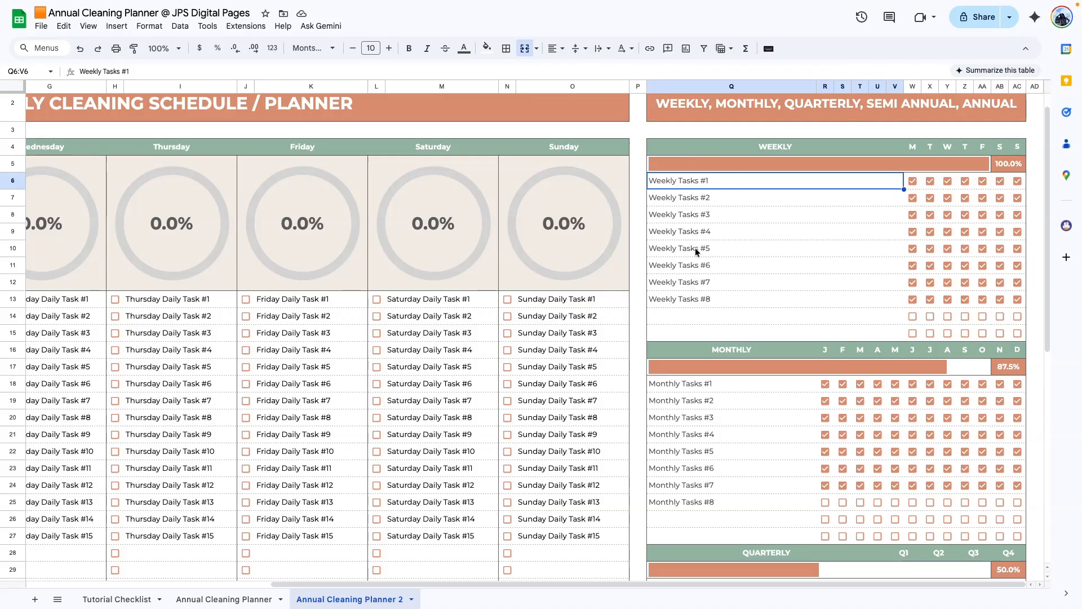
pyautogui.doubleClick(744, 167)
pyautogui.press('super+a')
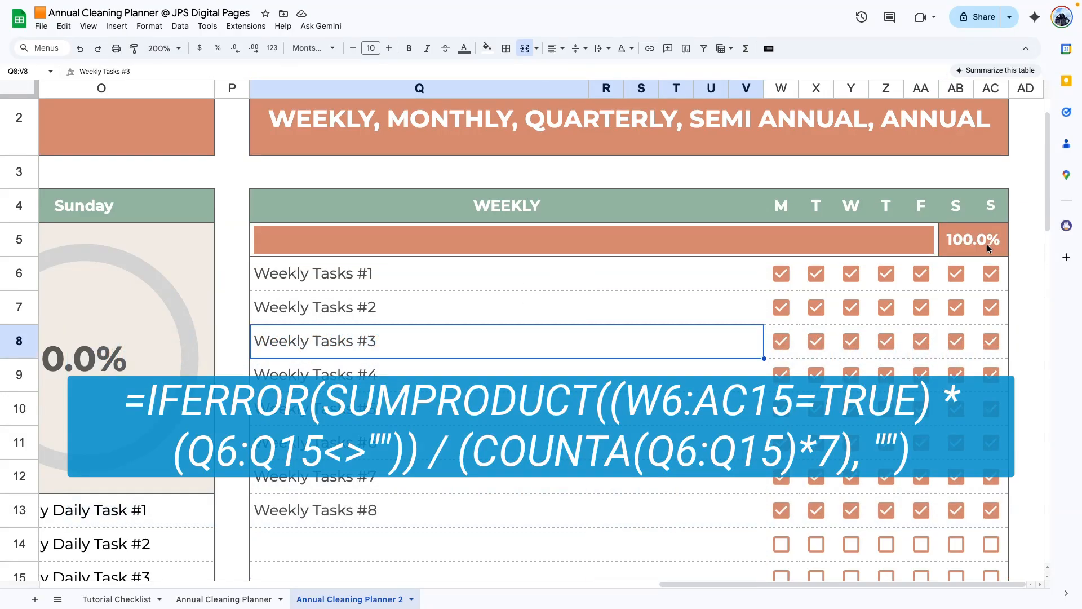
pyautogui.doubleClick(986, 245)
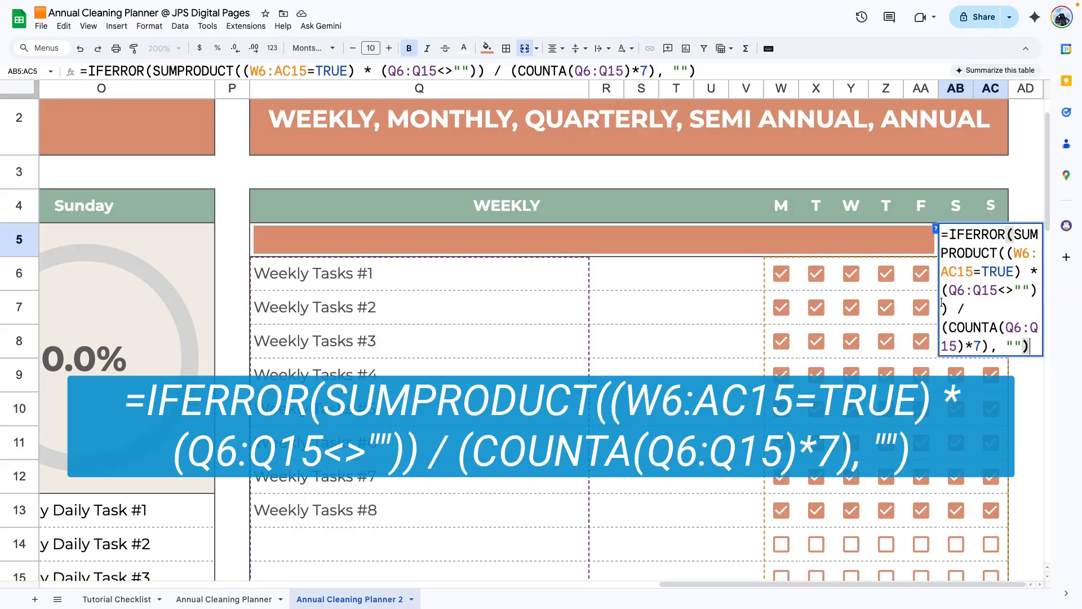
pyautogui.scroll(-1, 836, 299)
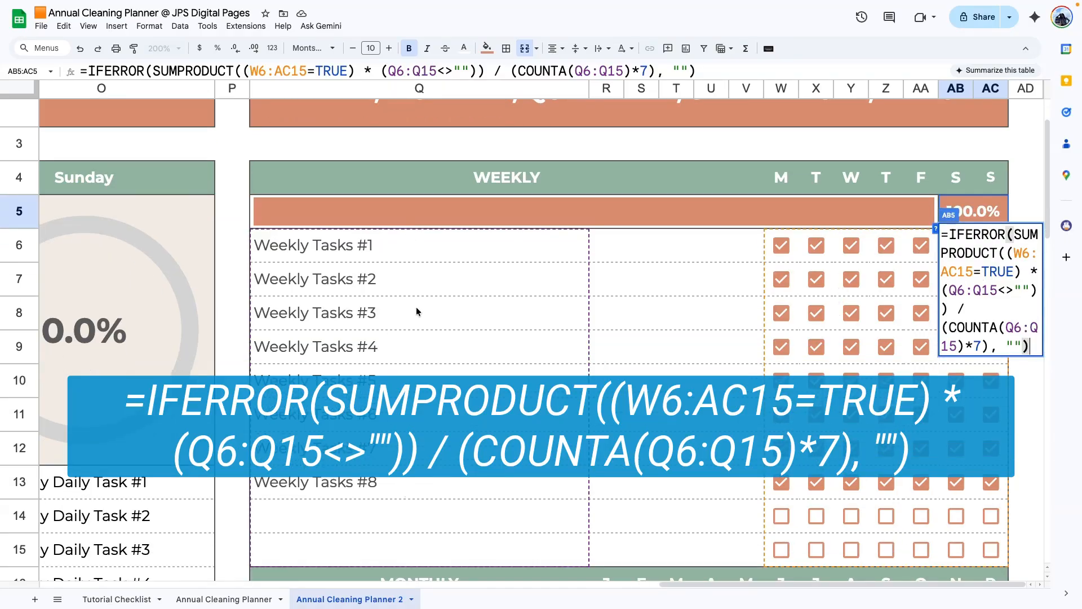
pyautogui.click(664, 309)
# Examine the monthly formulas in row 17 and the quarterly formulas in row 29 for the progress bars and percentages.
pyautogui.scroll(-8, 664, 306)
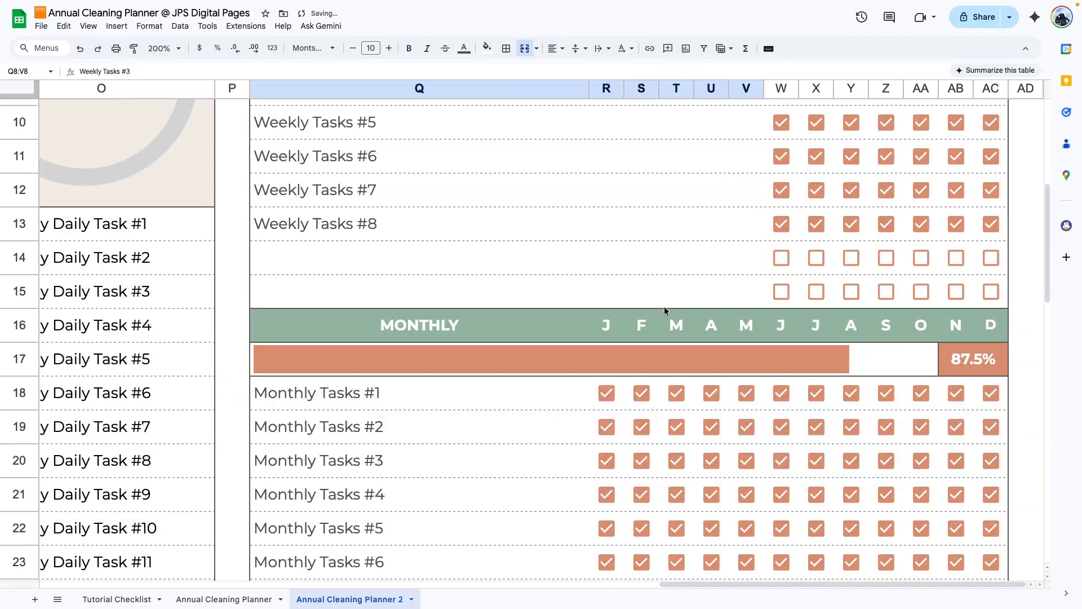
pyautogui.scroll(2, 648, 304)
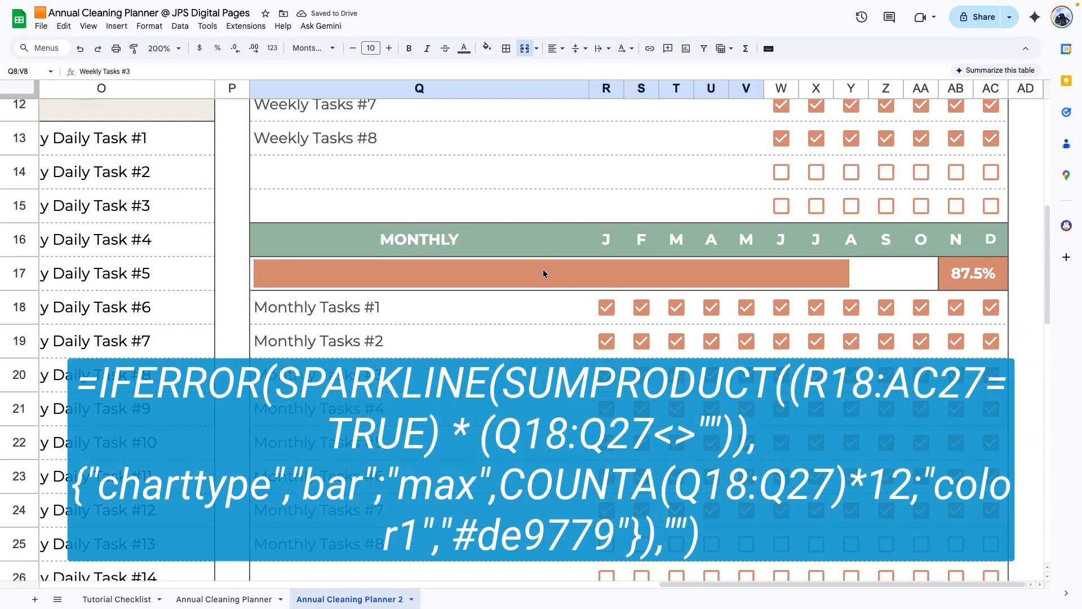
pyautogui.doubleClick(543, 268)
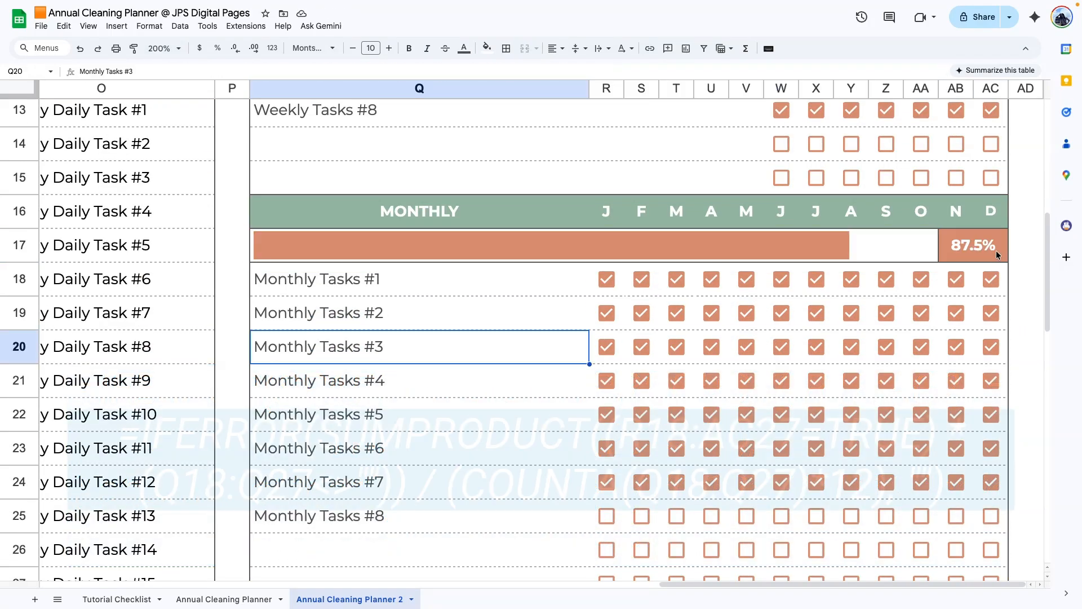
pyautogui.doubleClick(960, 242)
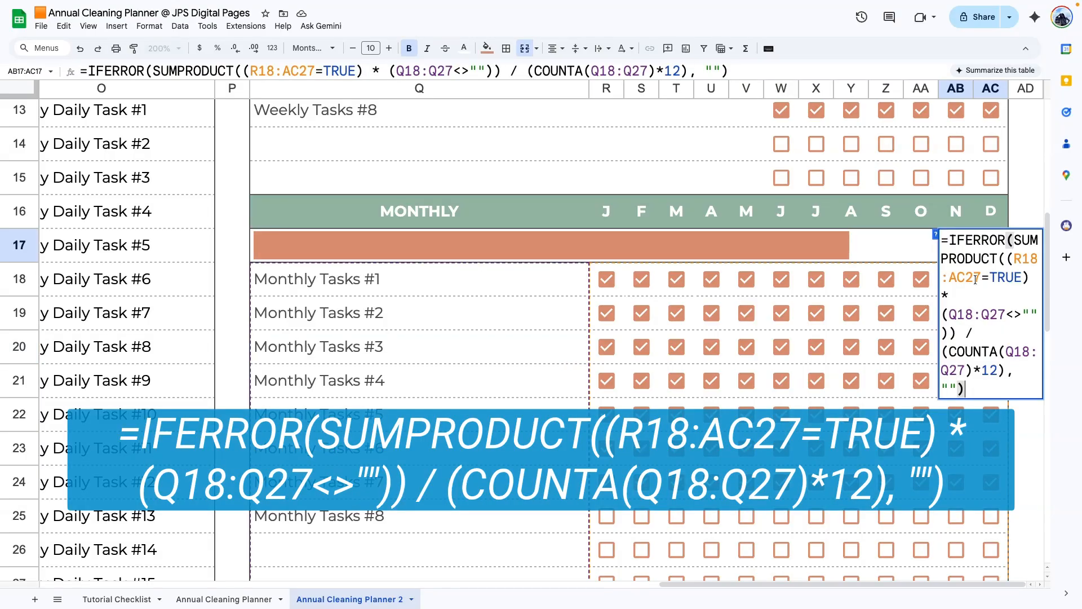
pyautogui.doubleClick(558, 313)
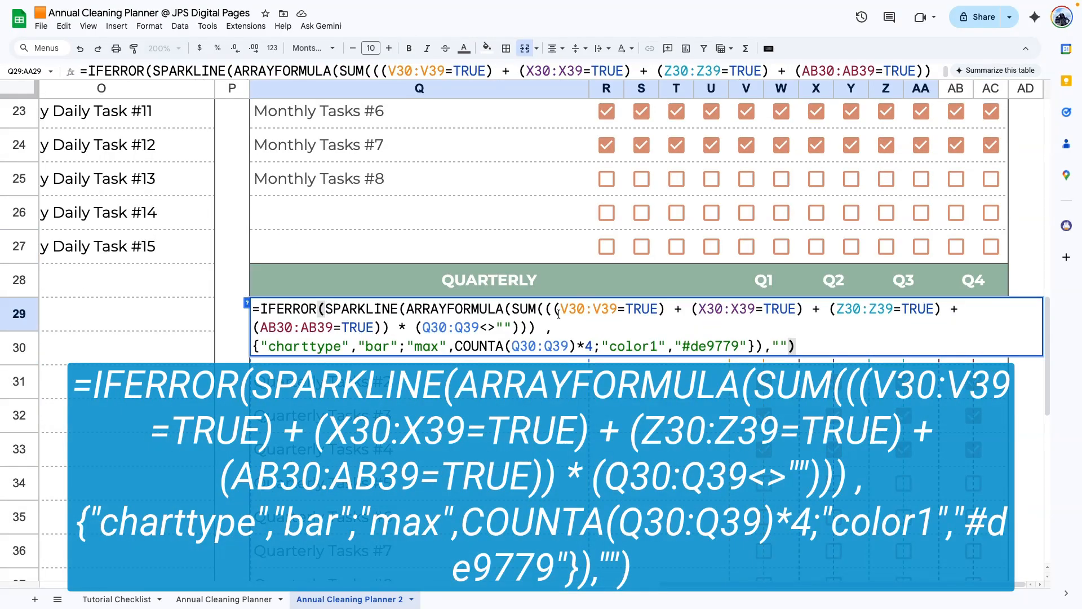
pyautogui.doubleClick(969, 314)
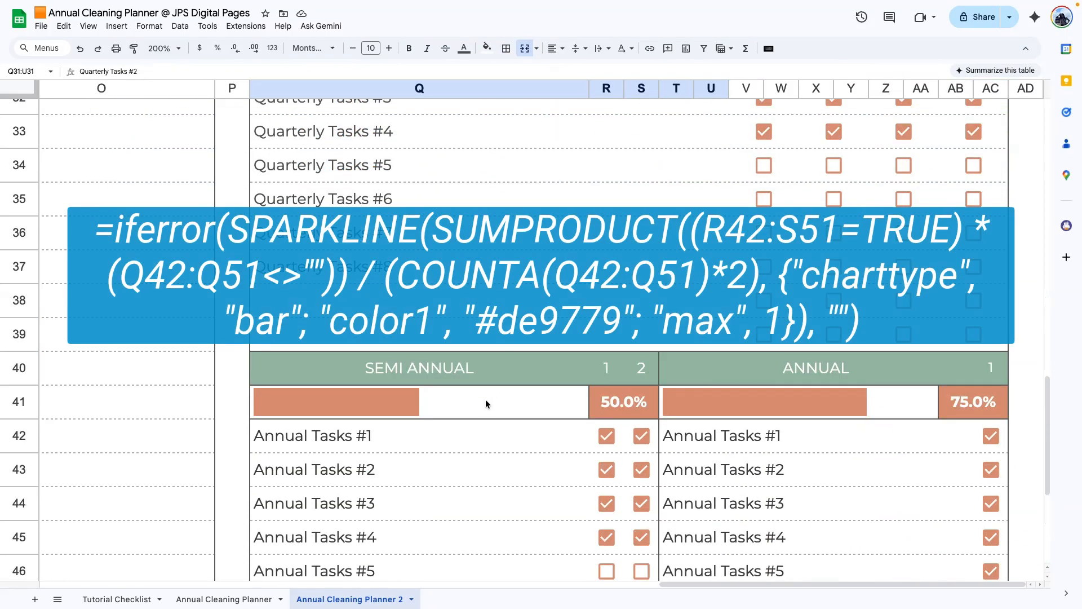
# Examine the semi-annual and annual progress bar and percentage formulas in row 41.
pyautogui.doubleClick(484, 399)
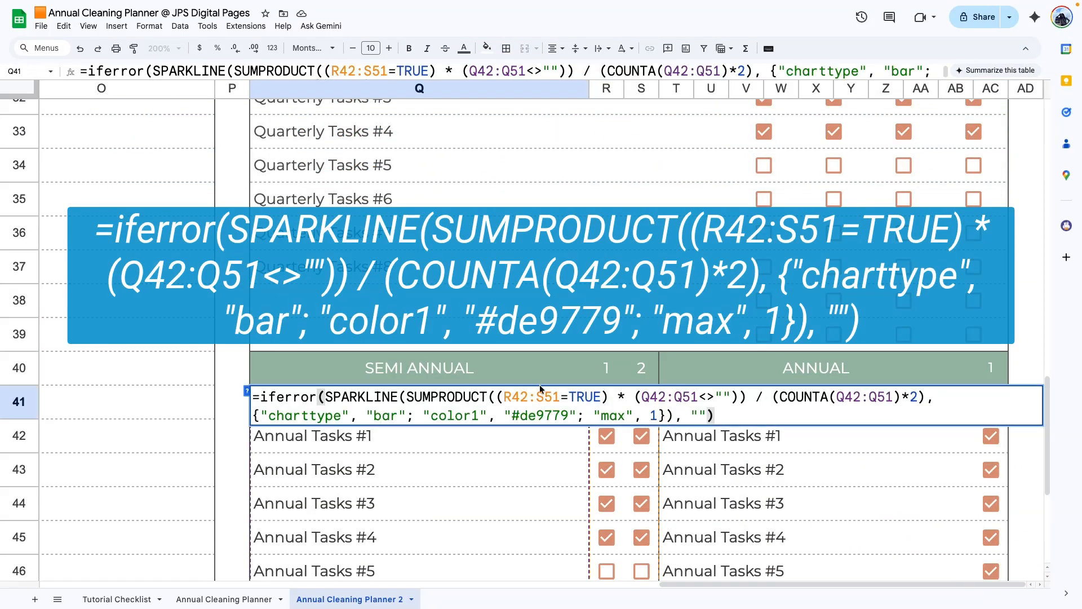
pyautogui.click(449, 562)
pyautogui.doubleClick(633, 401)
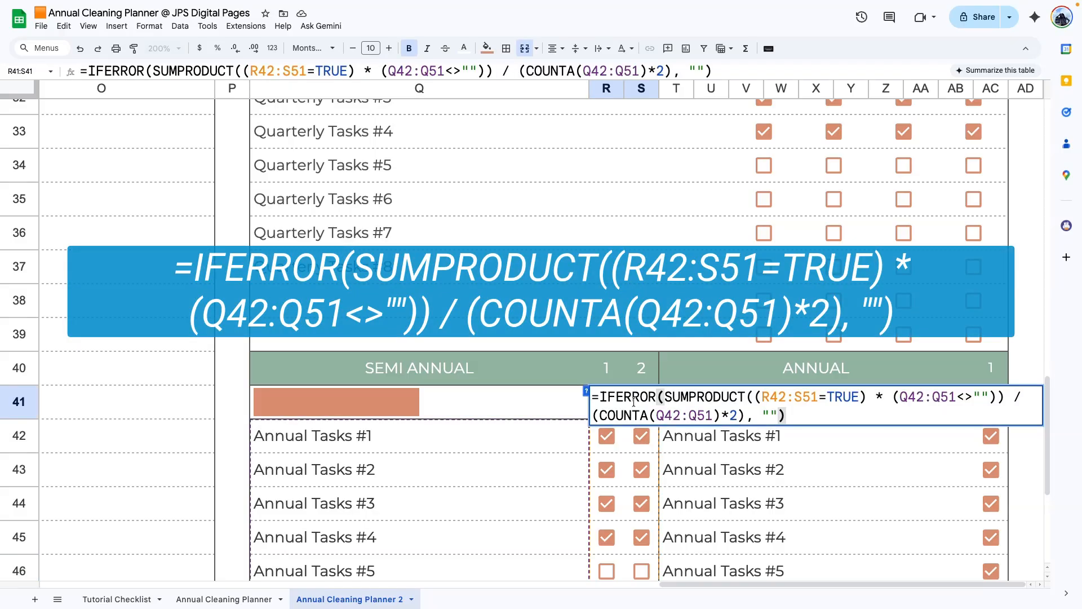
pyautogui.click(854, 488)
pyautogui.doubleClick(820, 405)
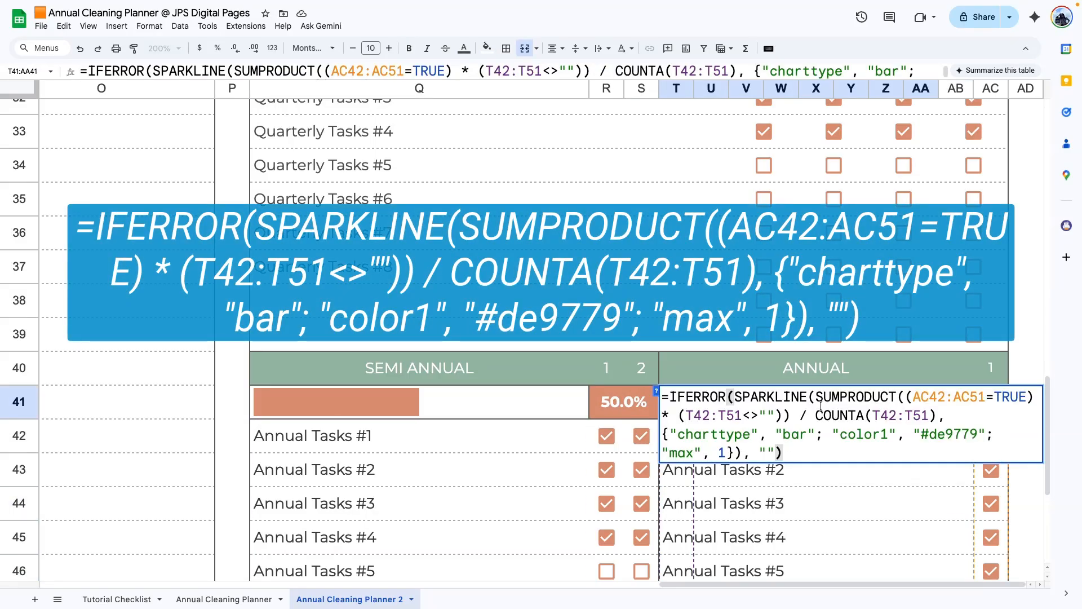
pyautogui.click(977, 411)
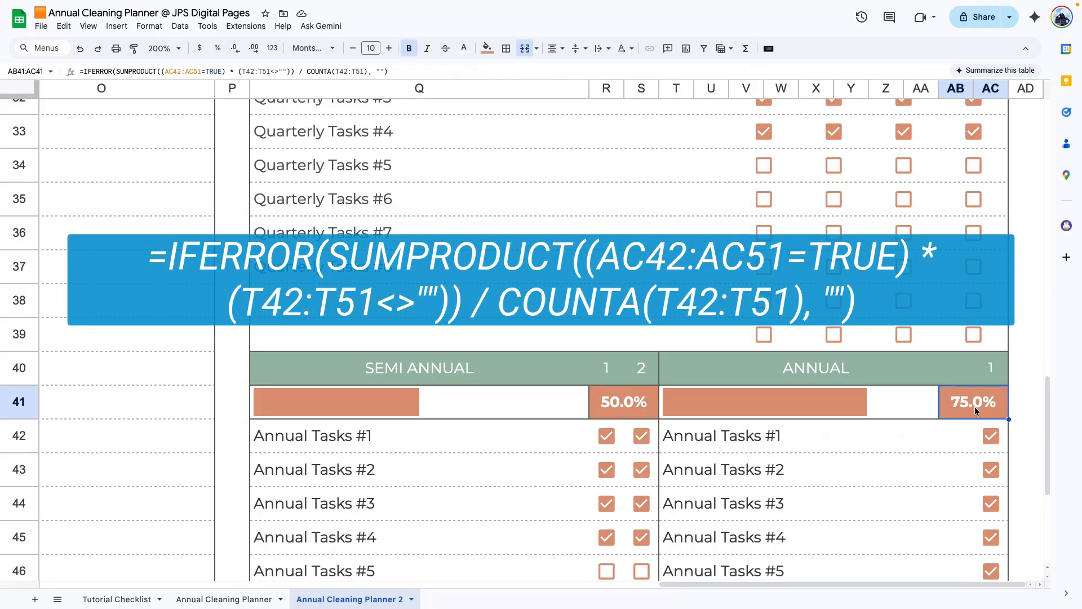
pyautogui.doubleClick(976, 410)
pyautogui.click(875, 451)
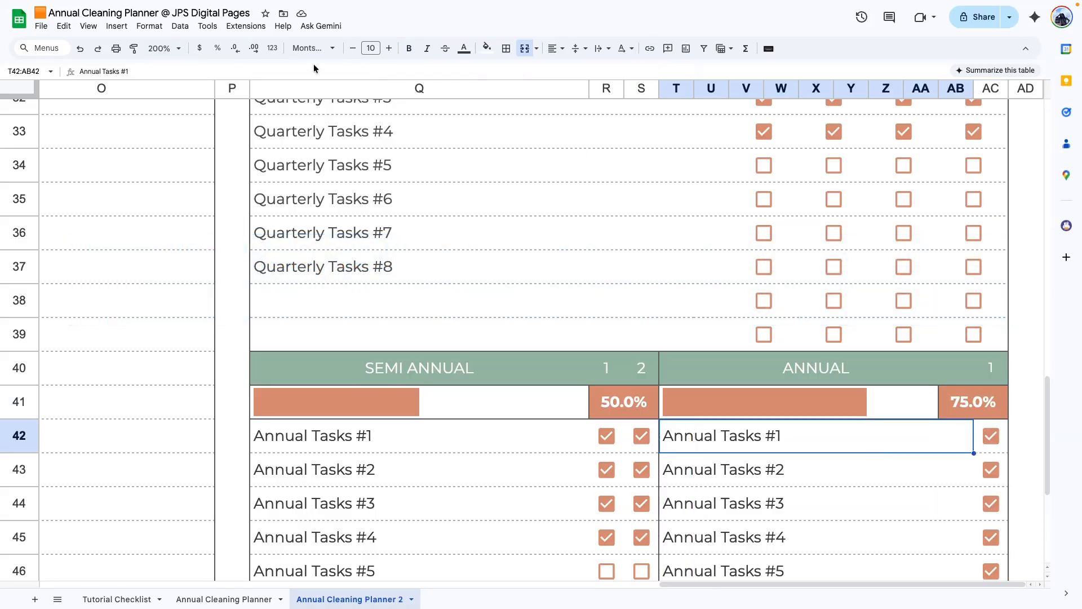
# Set the sheet zoom to 100% and look over the weekly, monthly and quarterly sections.
pyautogui.click(172, 48)
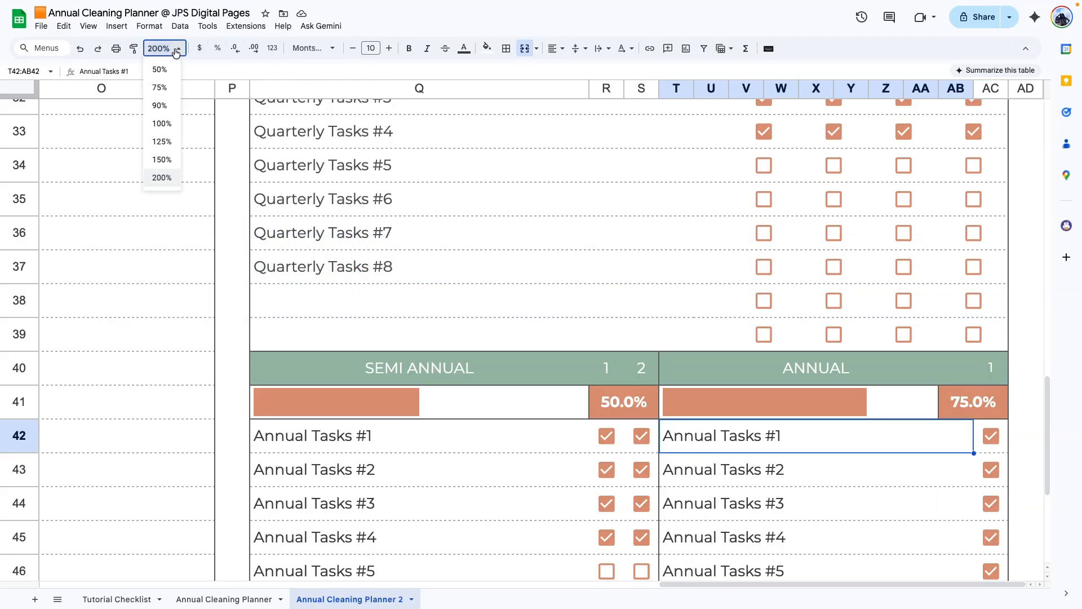
pyautogui.click(159, 121)
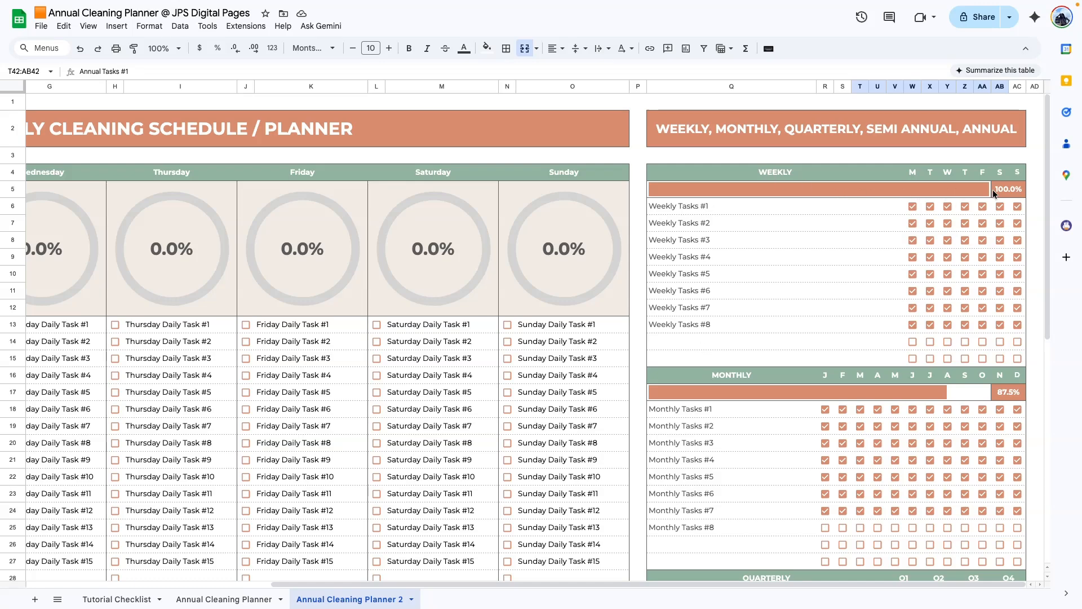
pyautogui.scroll(-1, 764, 288)
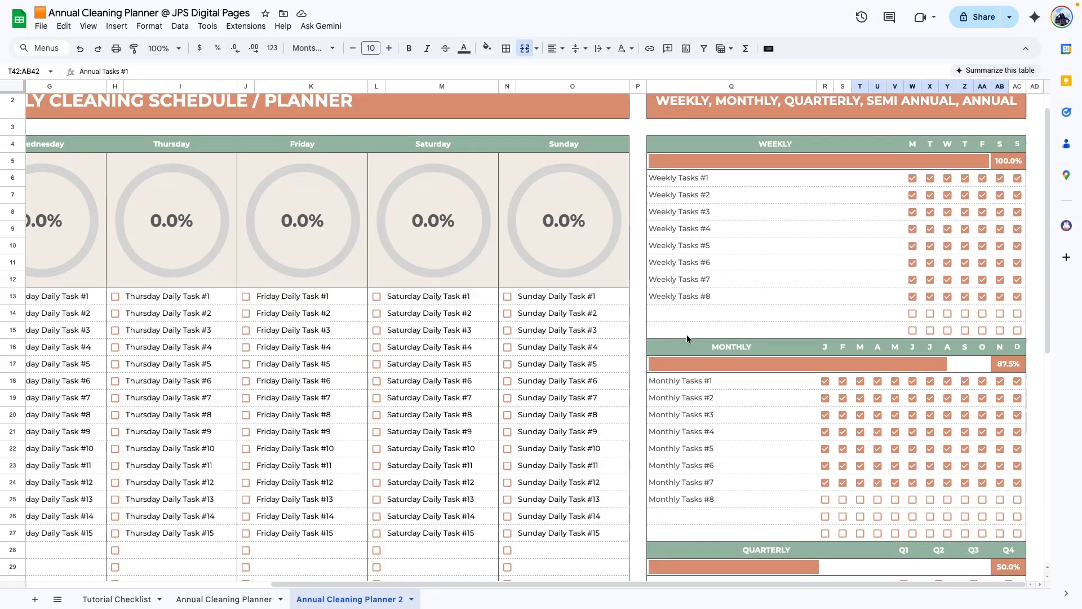
pyautogui.scroll(-4, 689, 348)
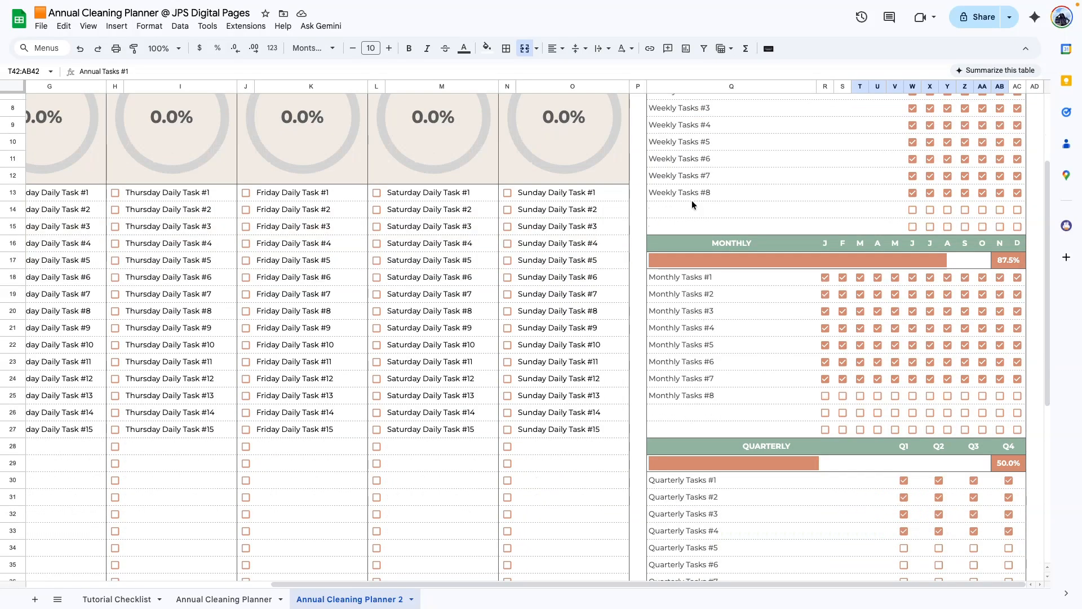
pyautogui.scroll(1, 692, 437)
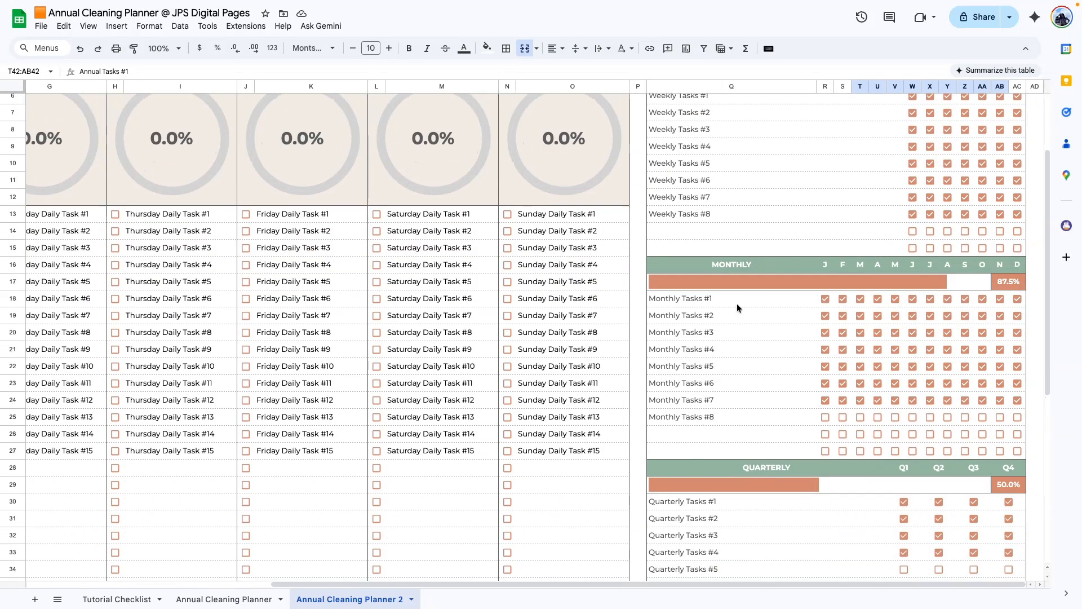
pyautogui.scroll(3, 736, 304)
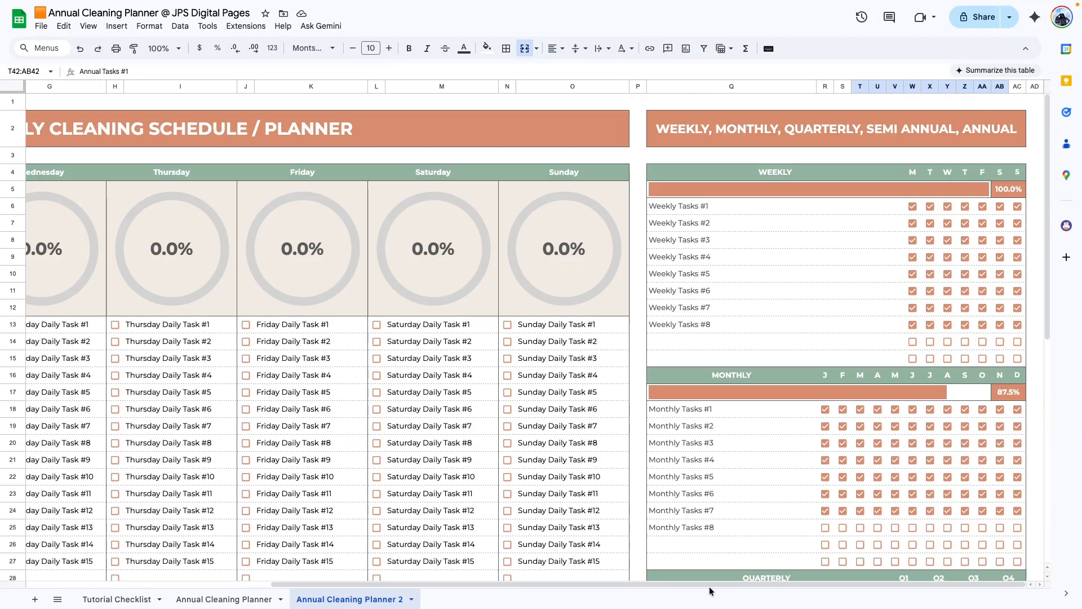
# Return to the Cleaning Checklist spreadsheet, untick every checkbox on Annual Cleaning Planner 2 at once and look over the sheet.
pyautogui.hscroll(-3, 385, 563)
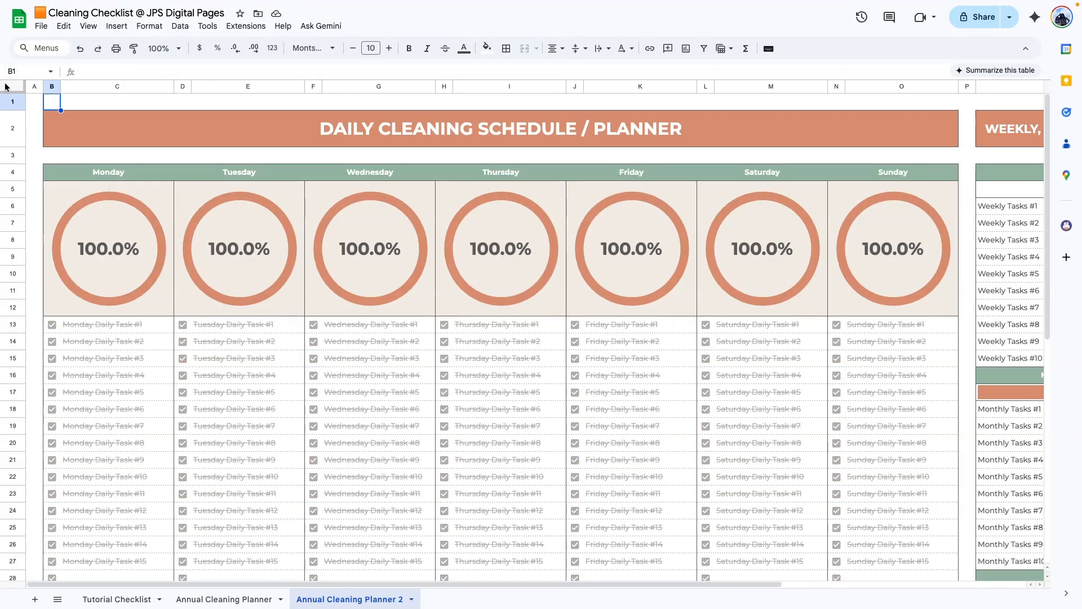
pyautogui.click(6, 86)
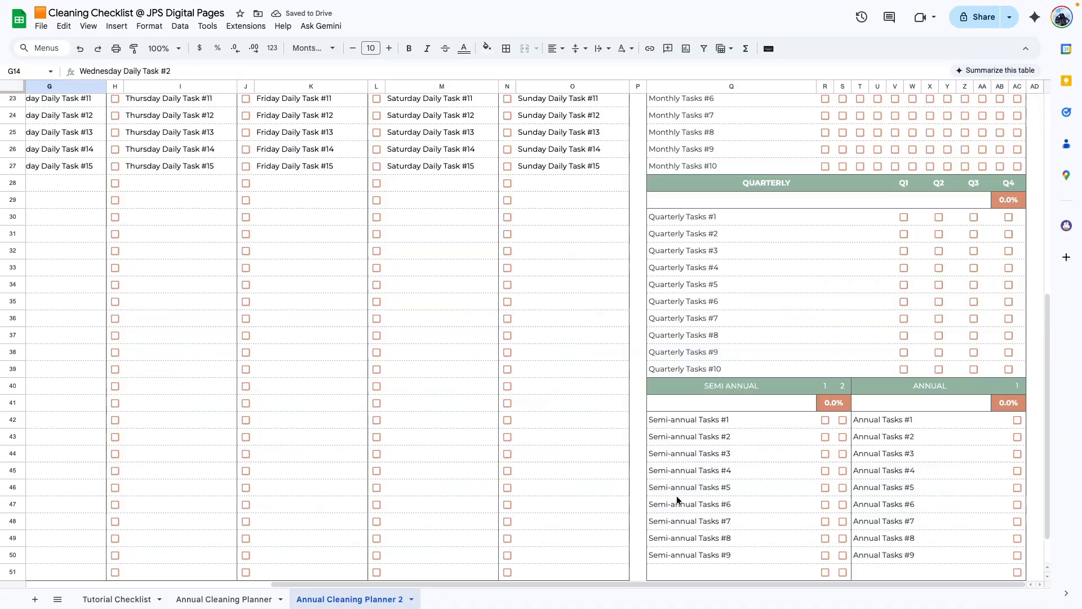
pyautogui.scroll(-1, 677, 496)
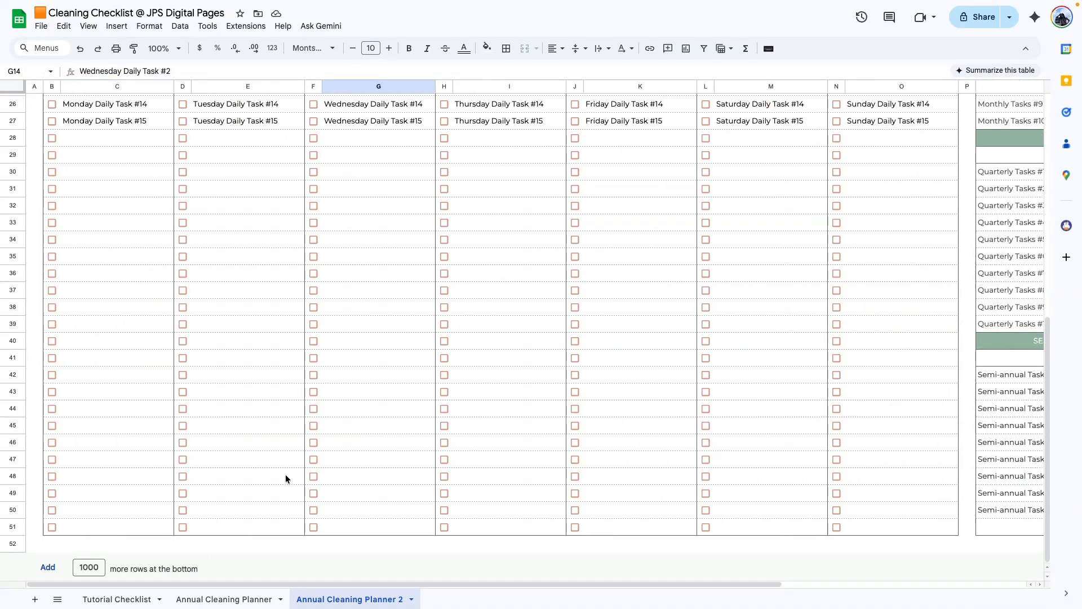
pyautogui.scroll(8, 286, 462)
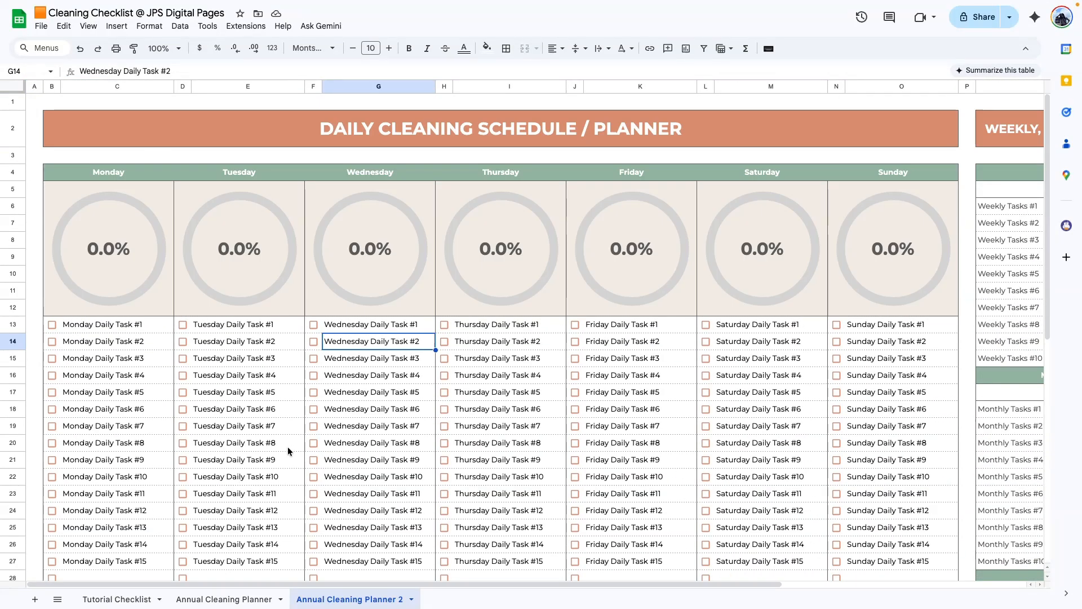